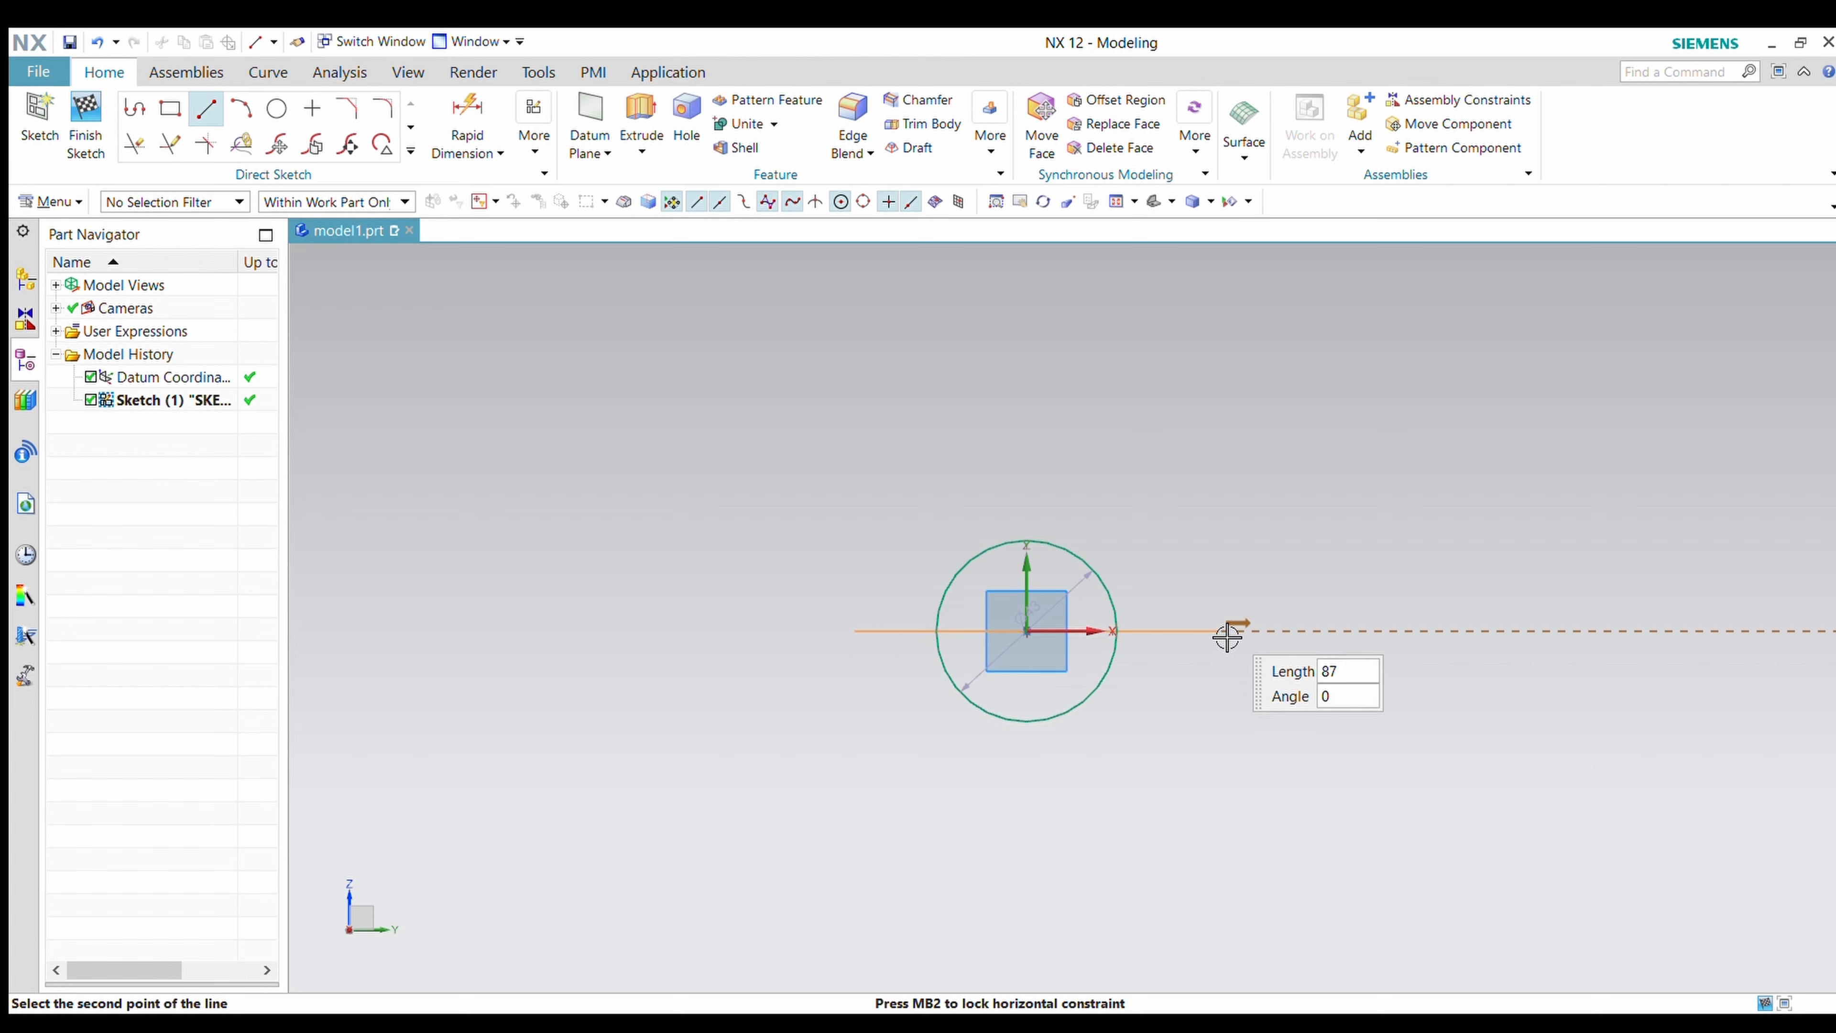
# Finish the horizontal line through the circle at length 87, and move its ends to the circle's left side and centre.
pyautogui.click(1221, 629)
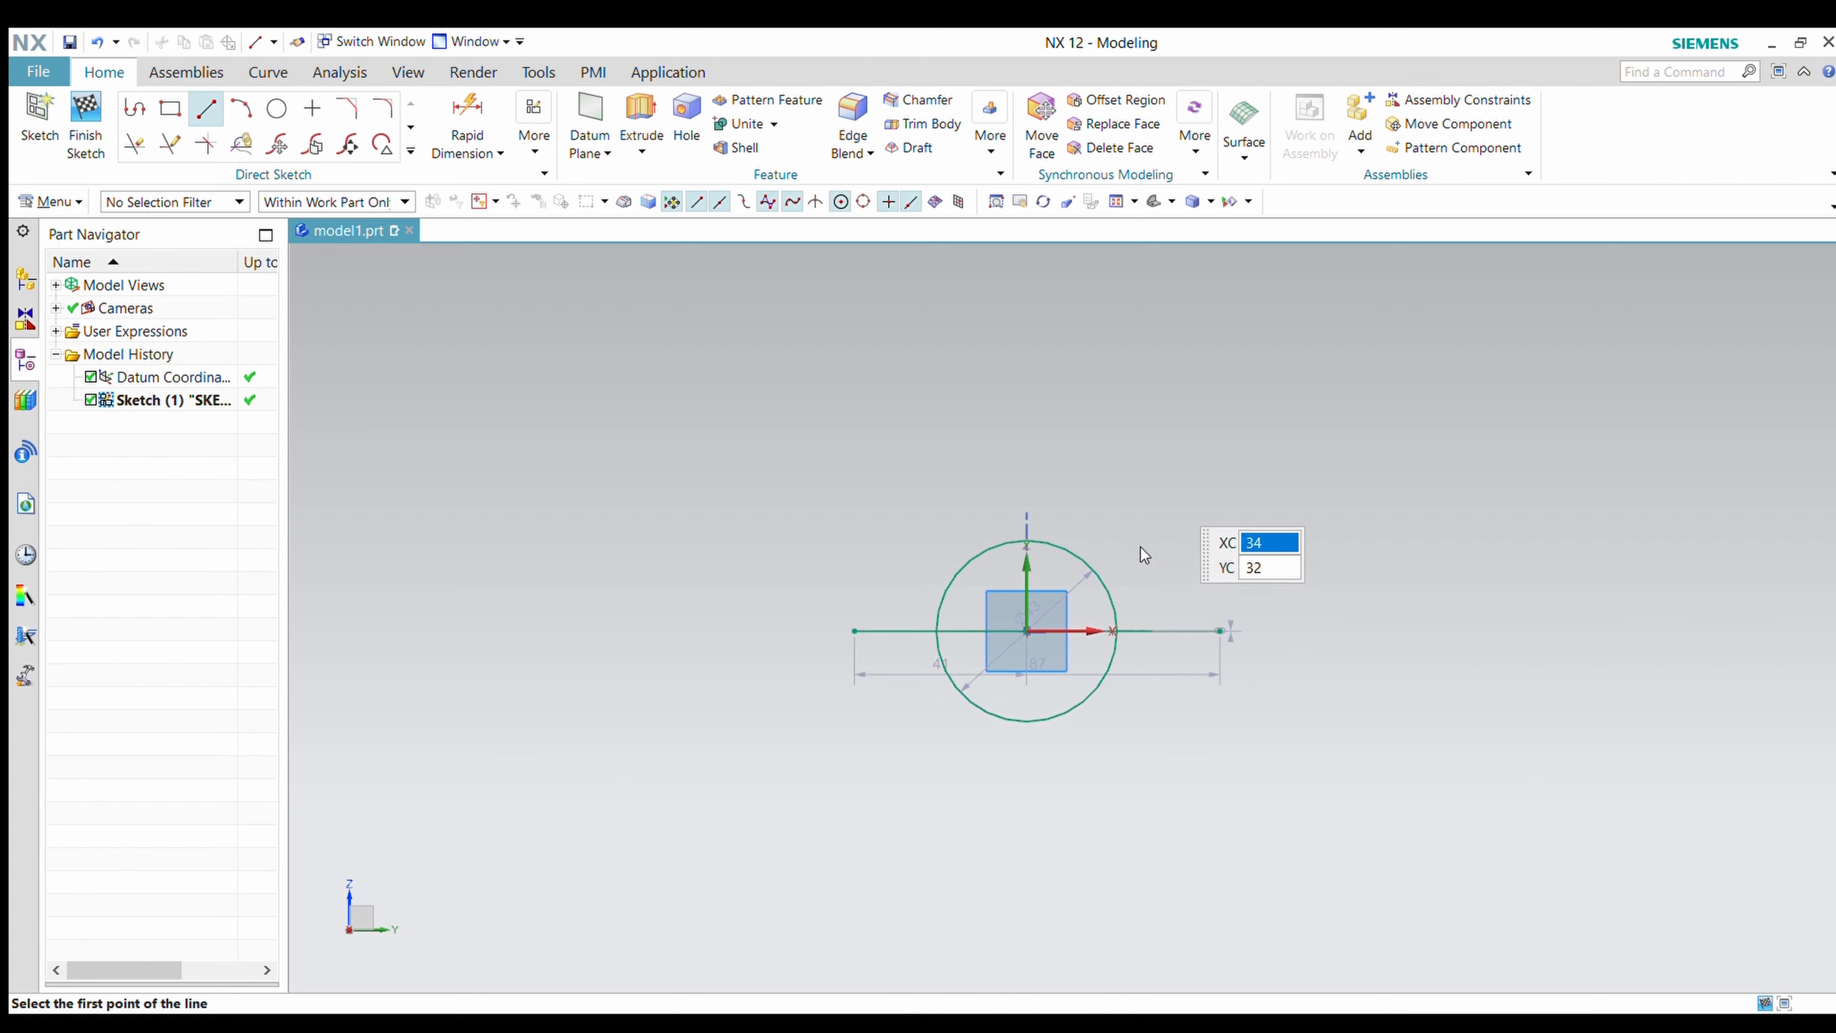
pyautogui.press('Escape')
pyautogui.moveTo(856, 635); pyautogui.dragTo(940, 640)
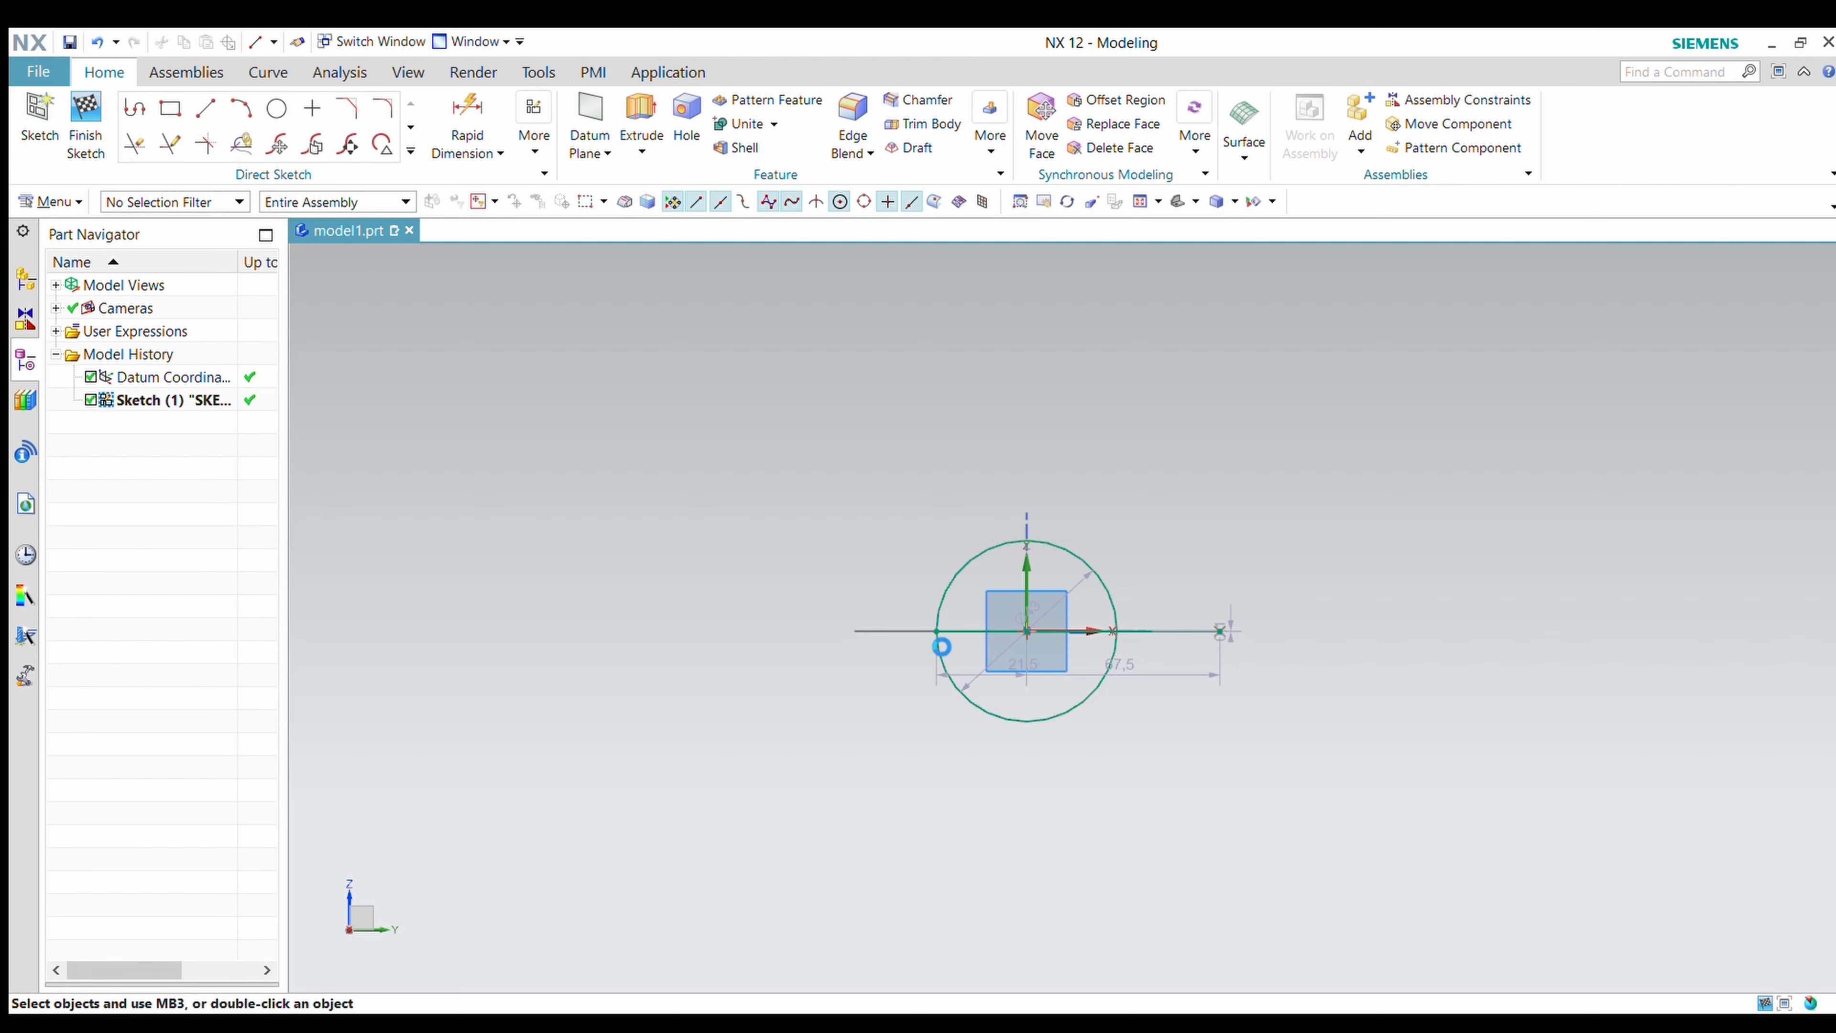
pyautogui.moveTo(1228, 648)
pyautogui.mouseDown()
pyautogui.moveTo(1139, 685)
pyautogui.moveTo(1106, 643)
pyautogui.moveTo(1124, 643)
pyautogui.mouseUp()
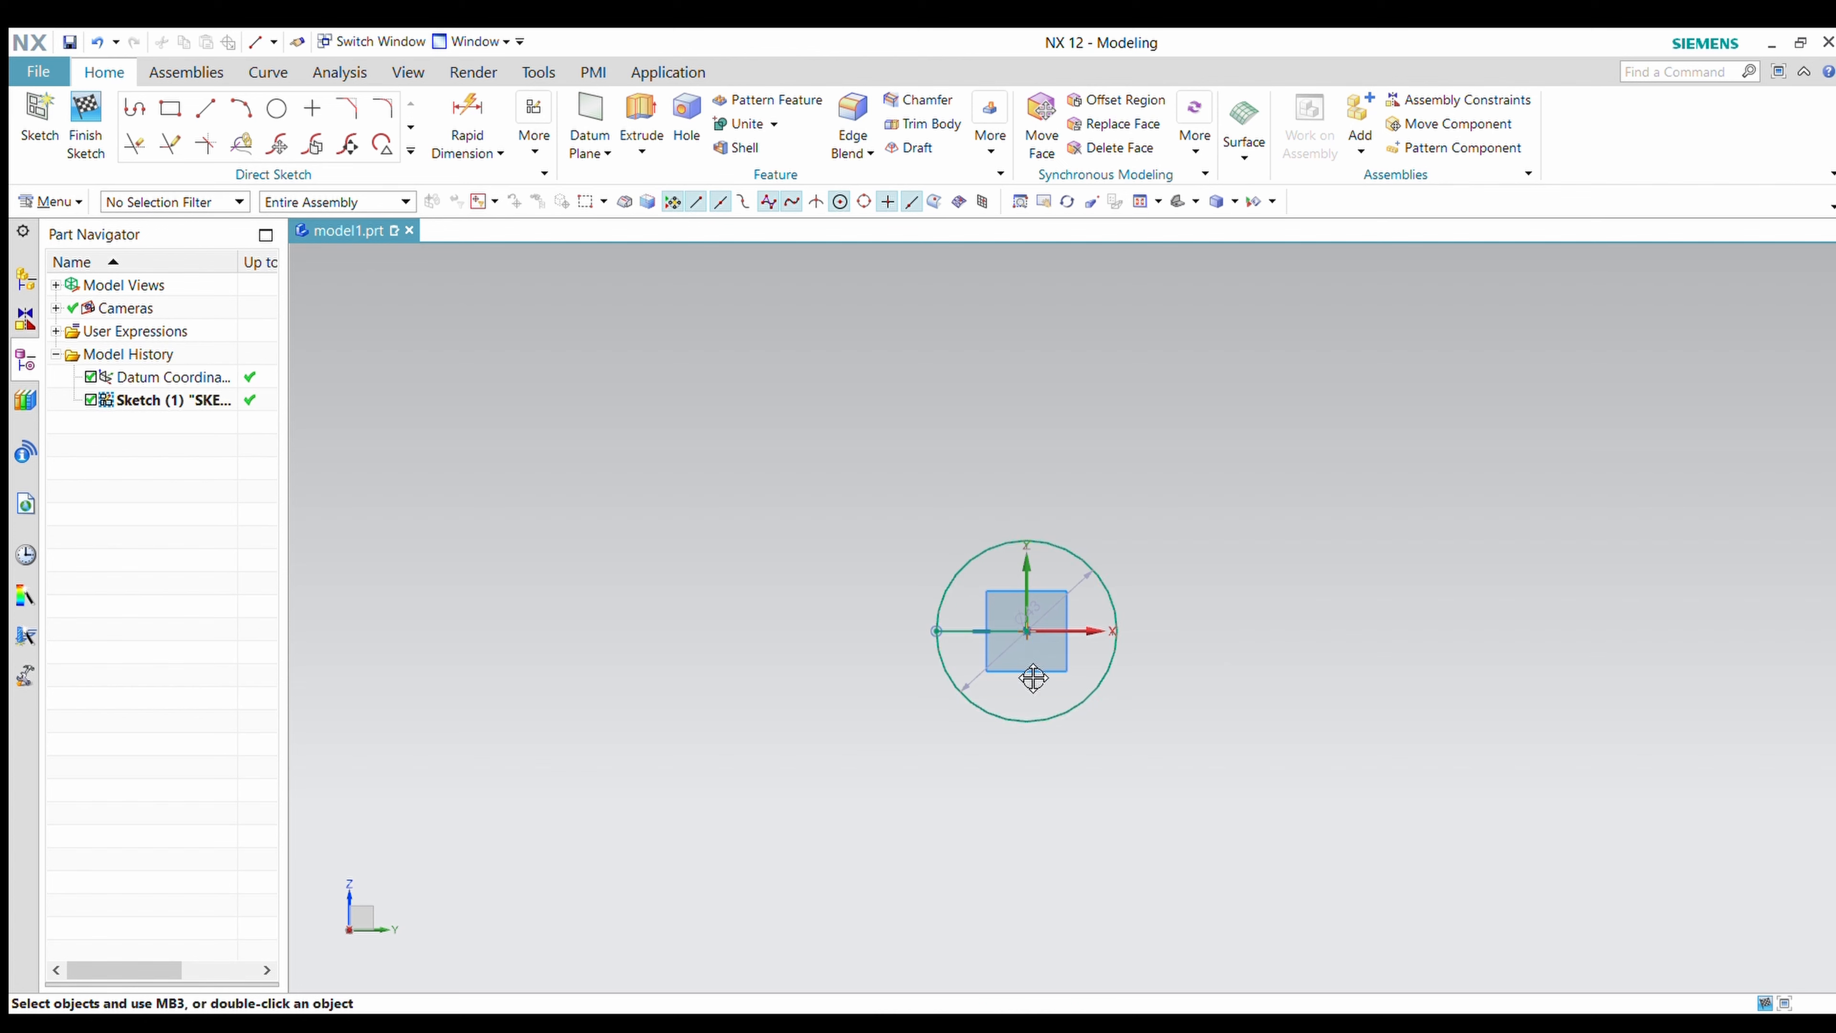
# Add a horizontal line from the circle's centre to its right side and trim away the lower half of the circle.
pyautogui.scroll(2, 1032, 661)
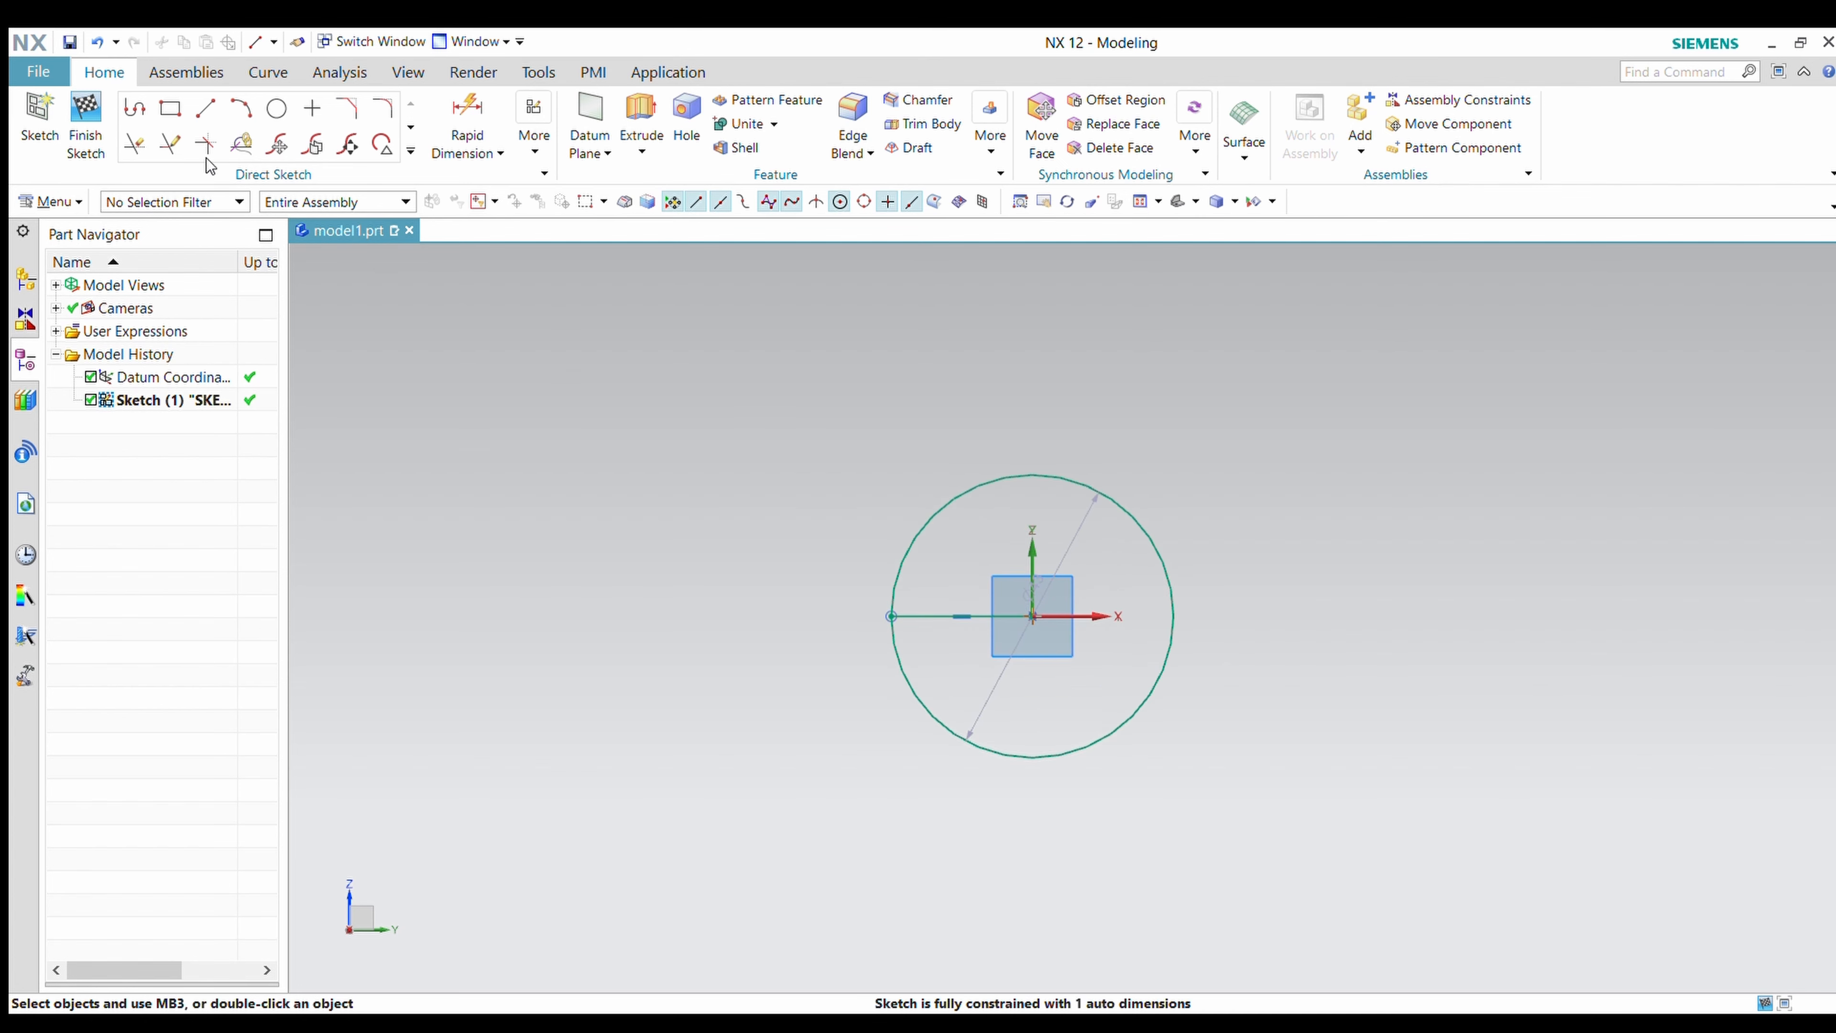
pyautogui.click(206, 107)
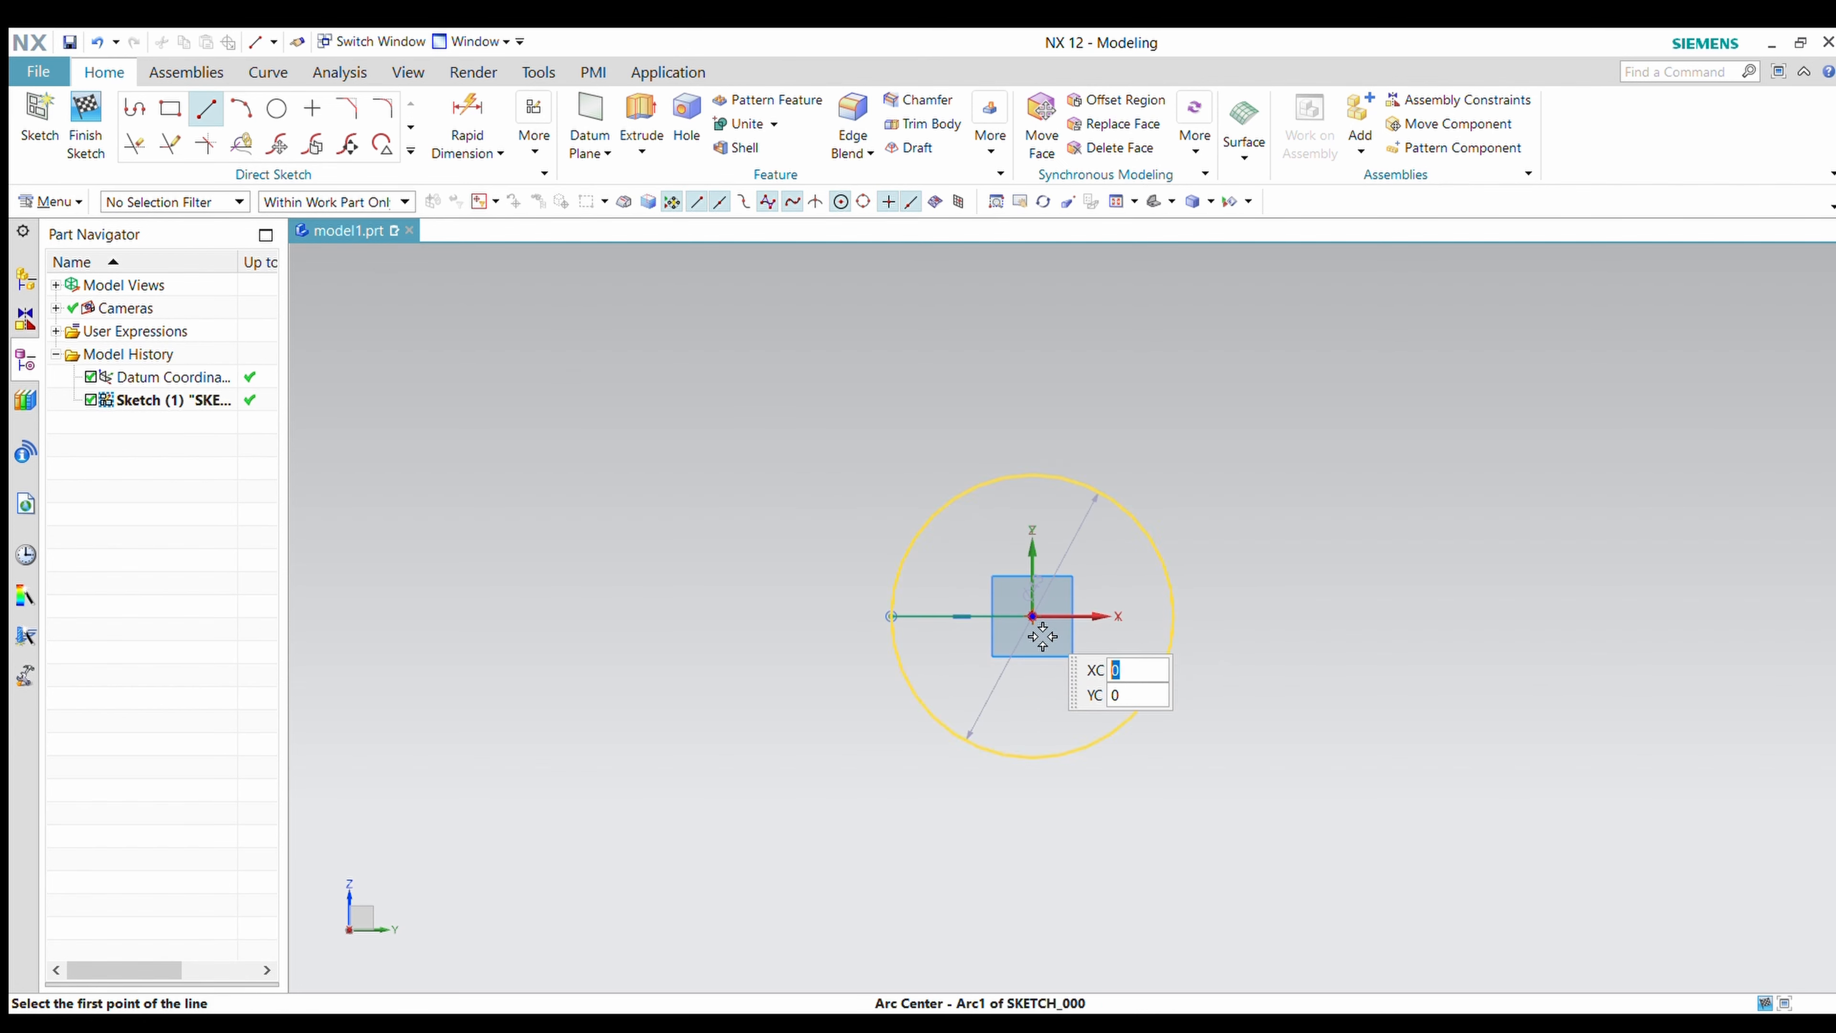
pyautogui.click(1176, 634)
pyautogui.click(1176, 619)
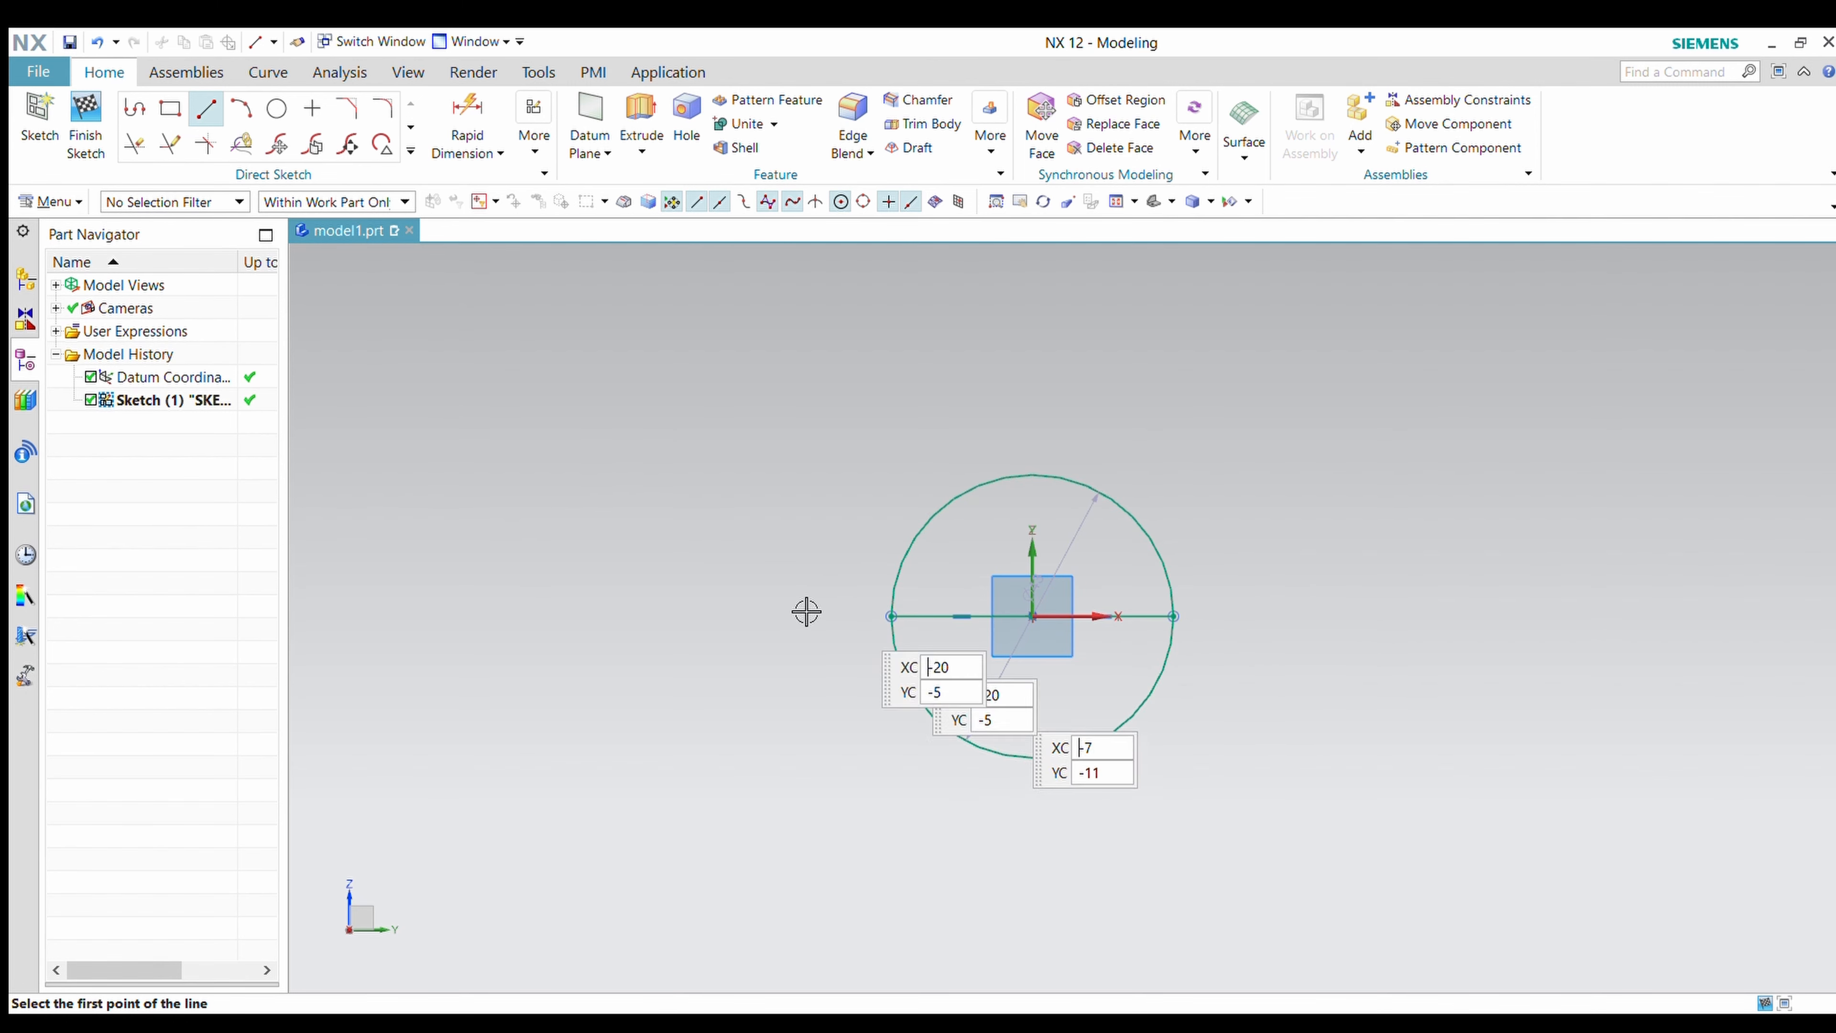
pyautogui.click(137, 148)
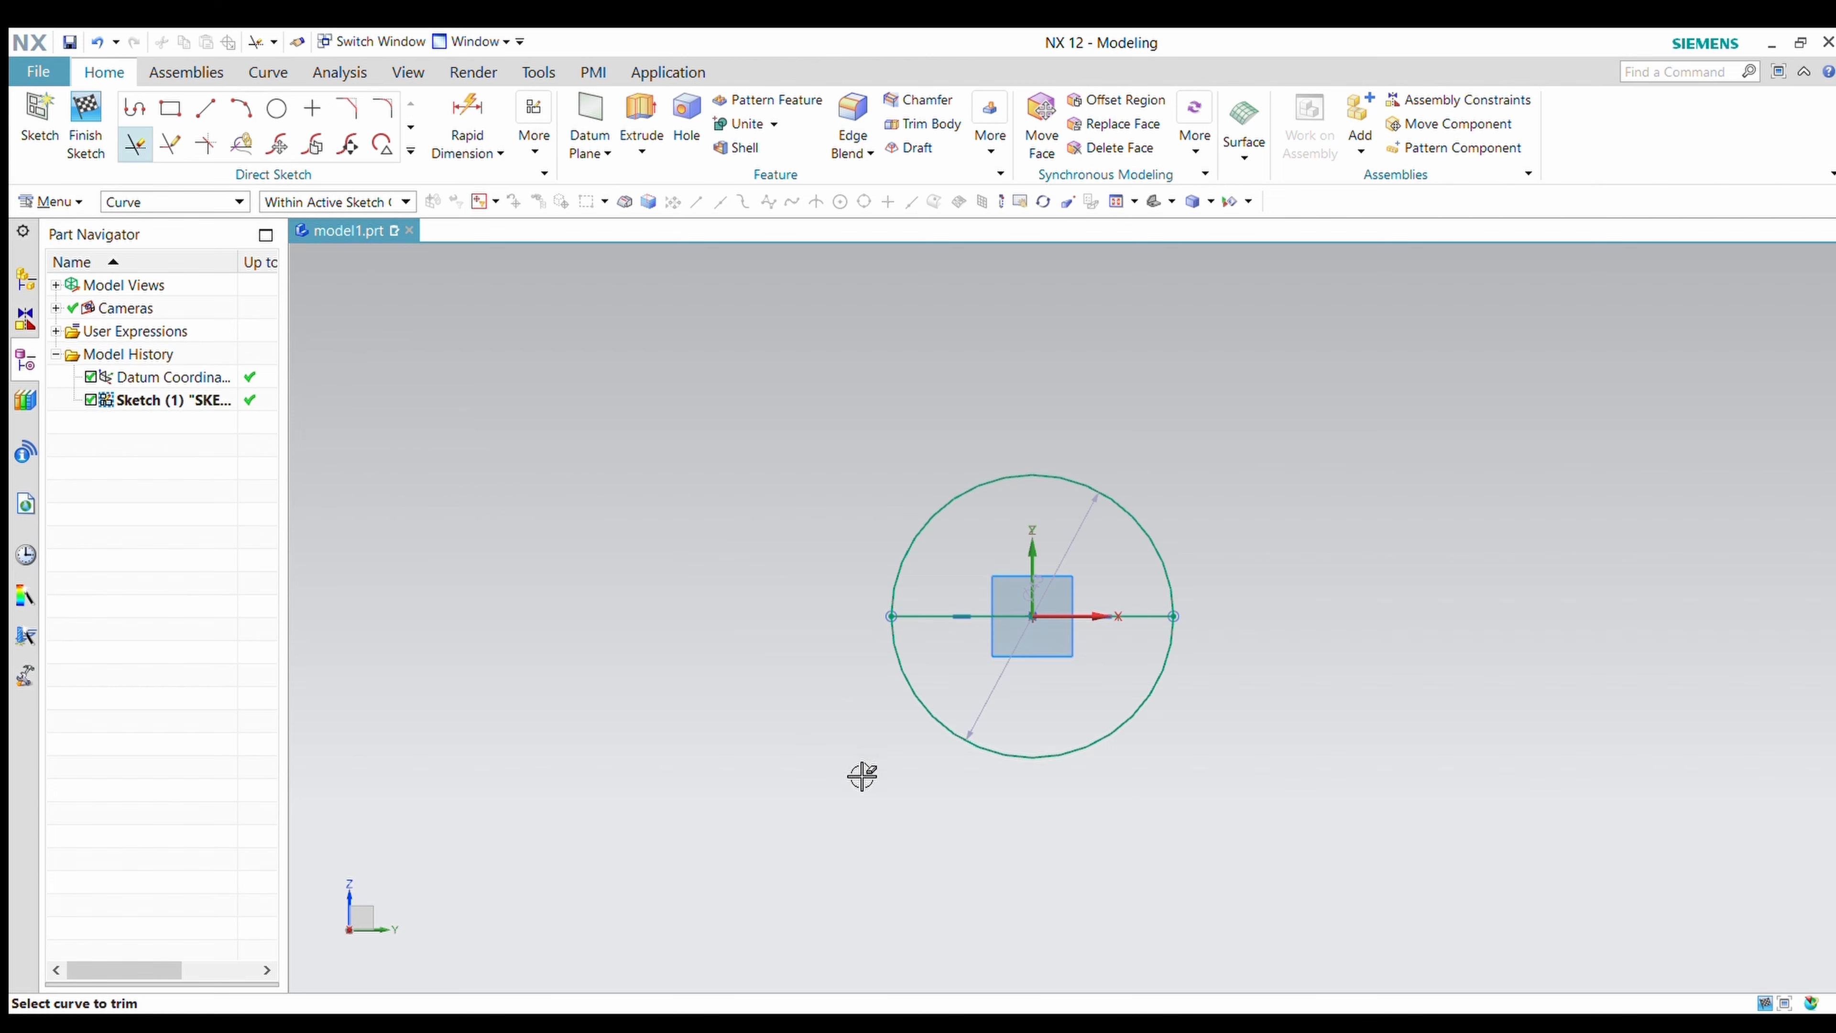
pyautogui.moveTo(856, 760); pyautogui.dragTo(964, 714)
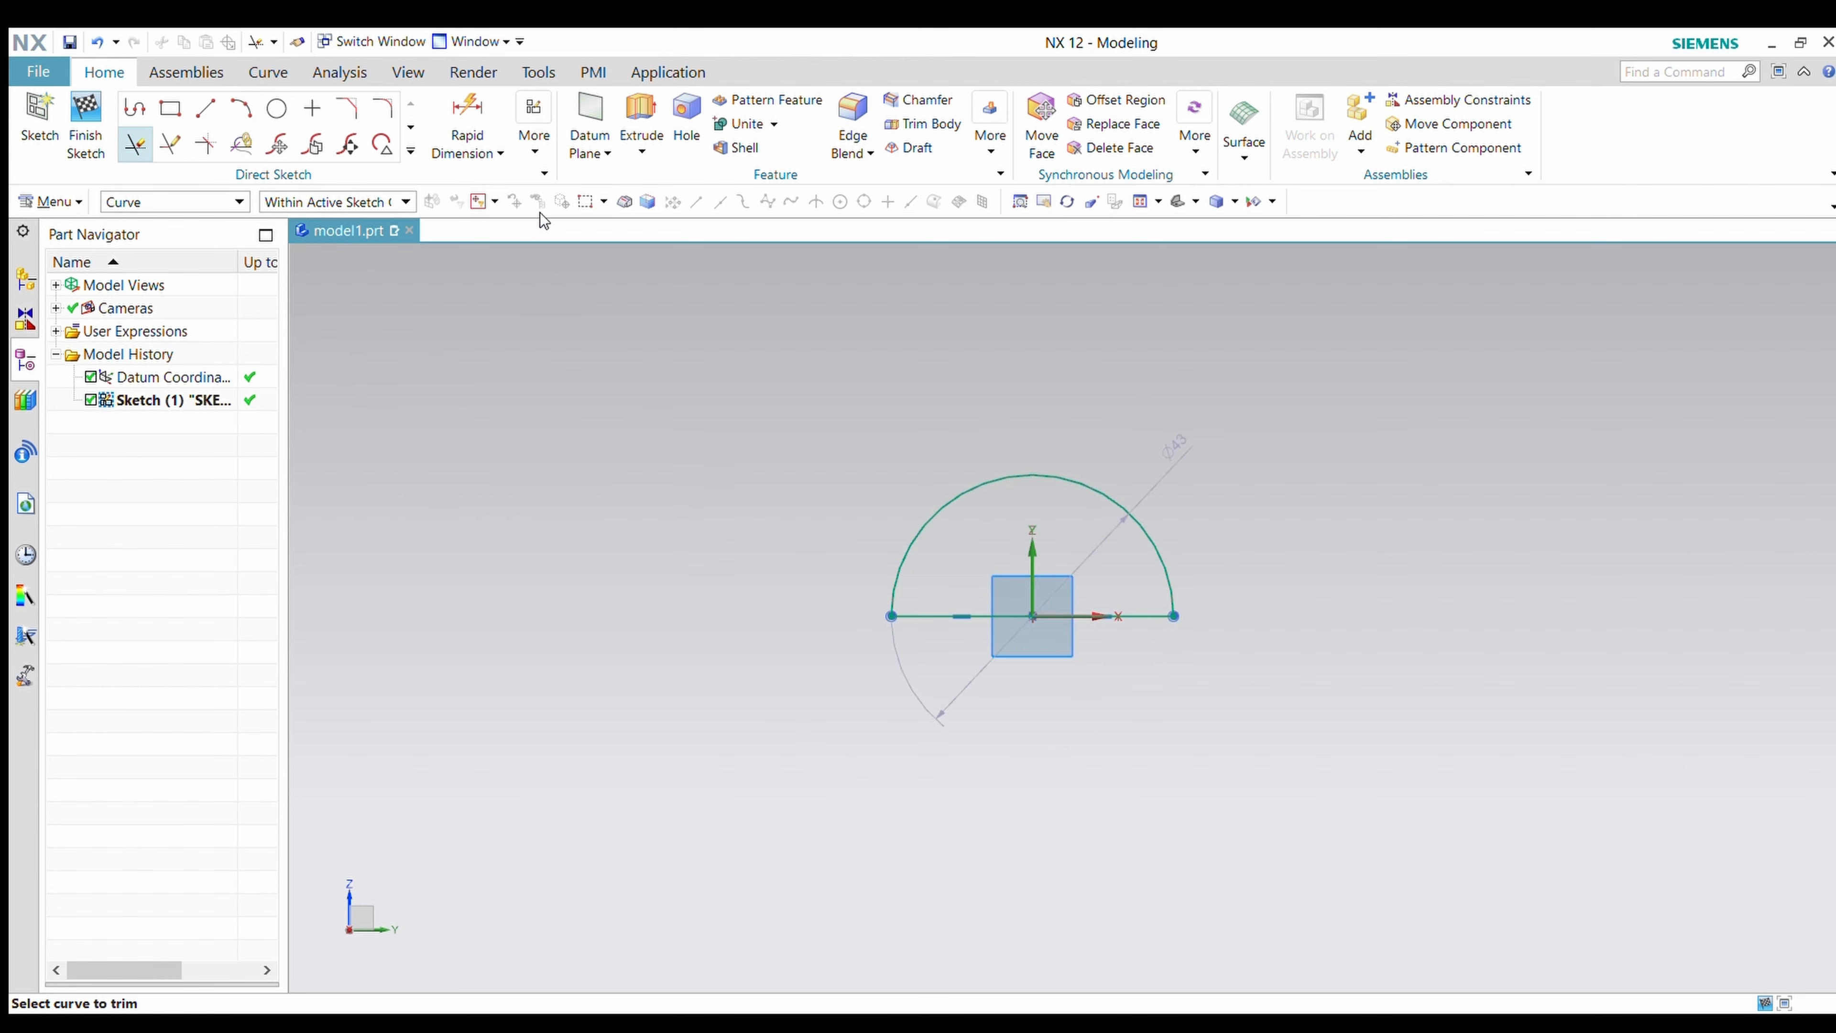
pyautogui.click(469, 108)
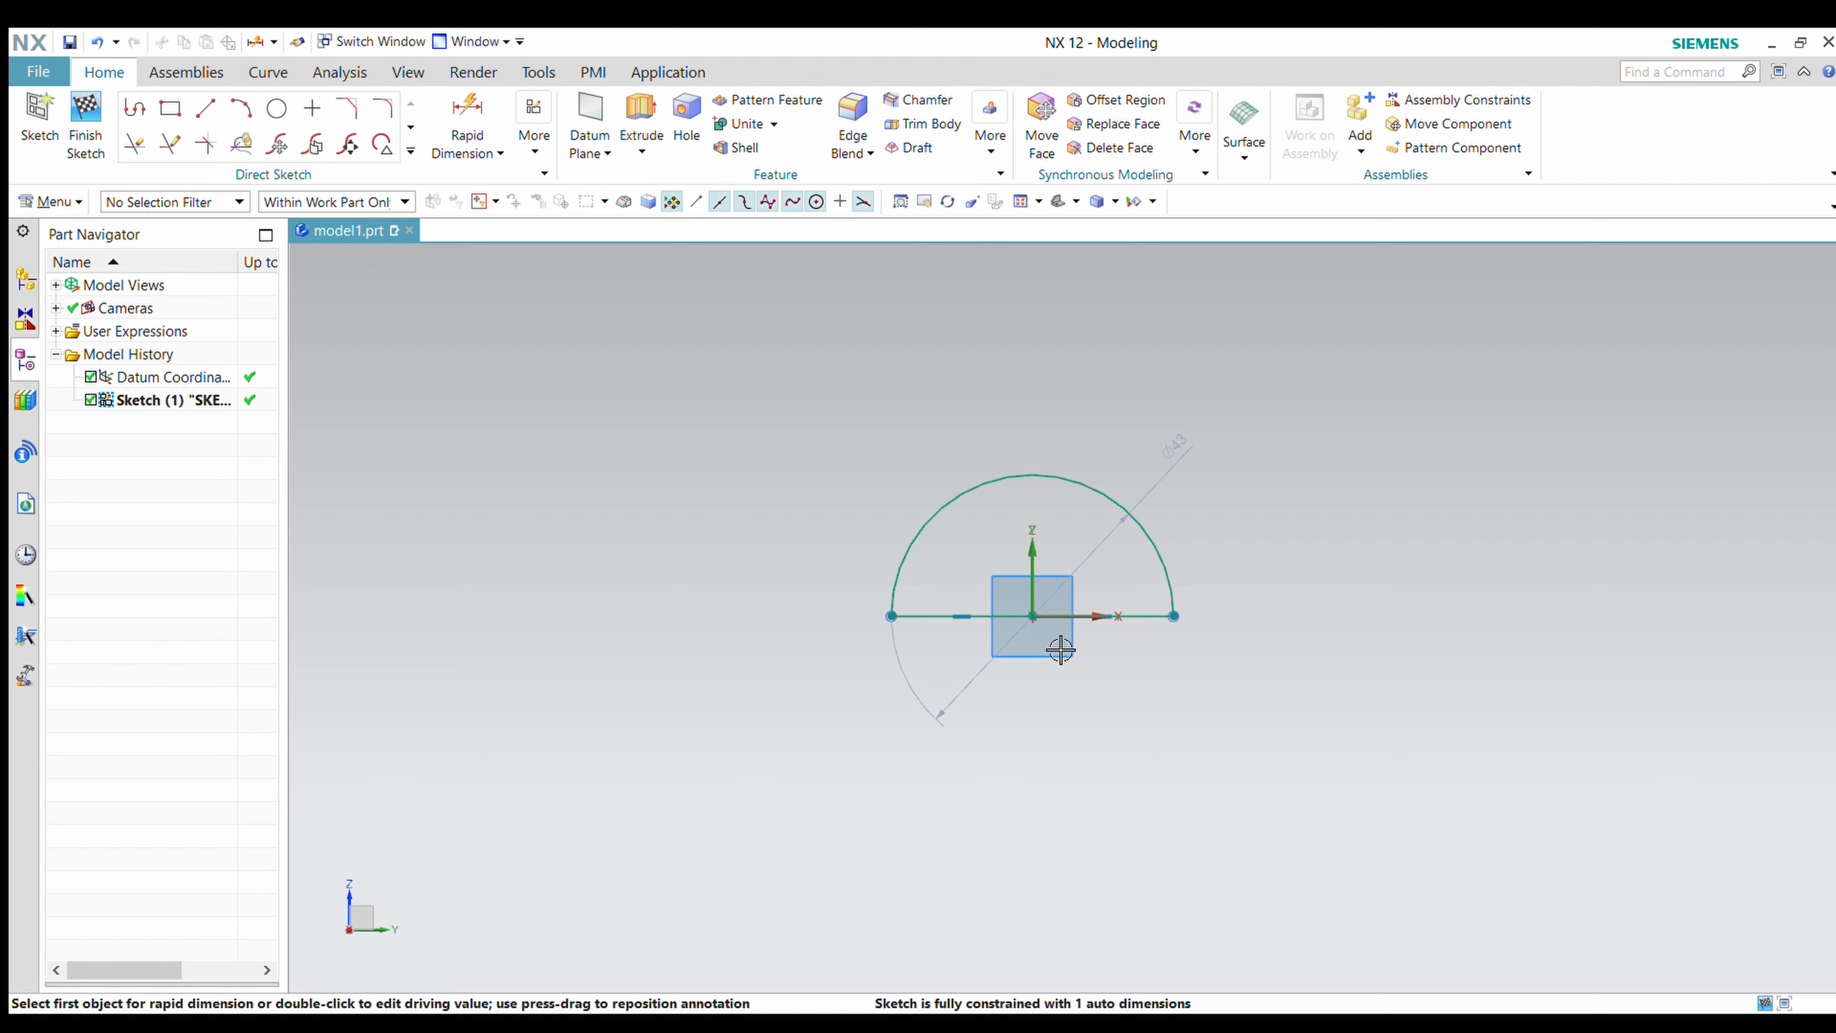
pyautogui.click(1154, 537)
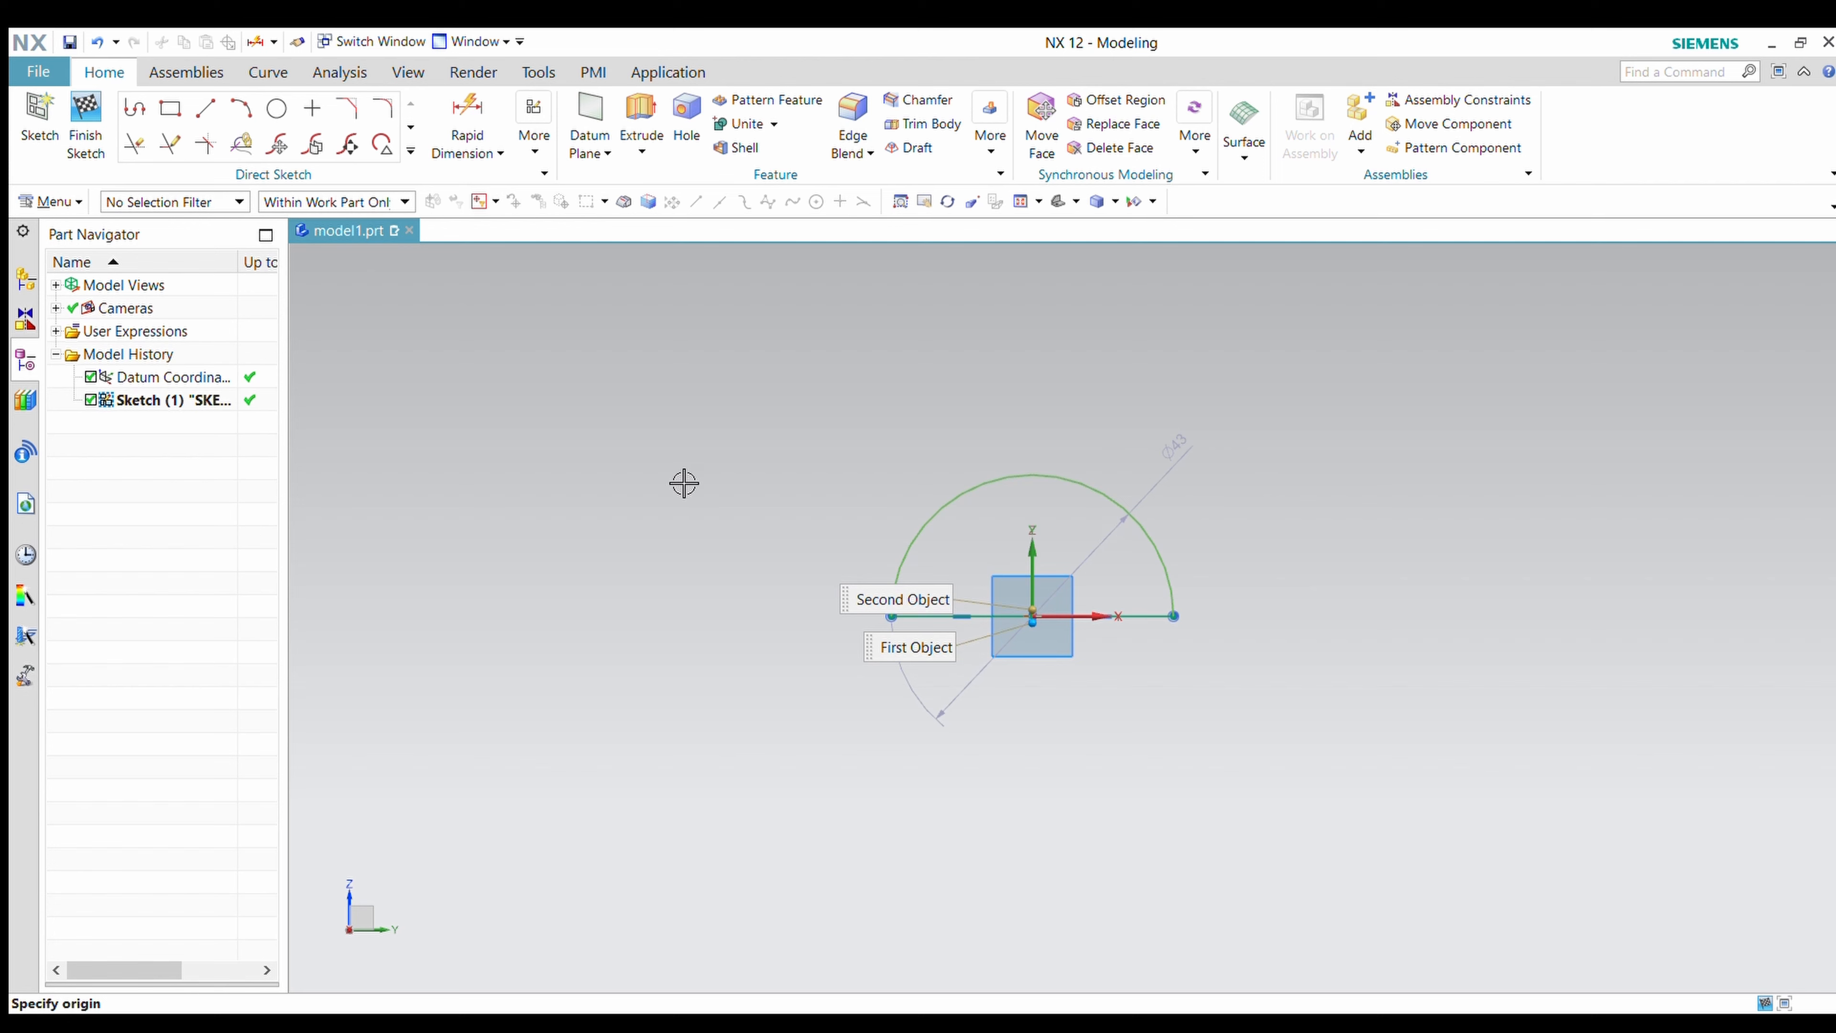
pyautogui.press('Escape')
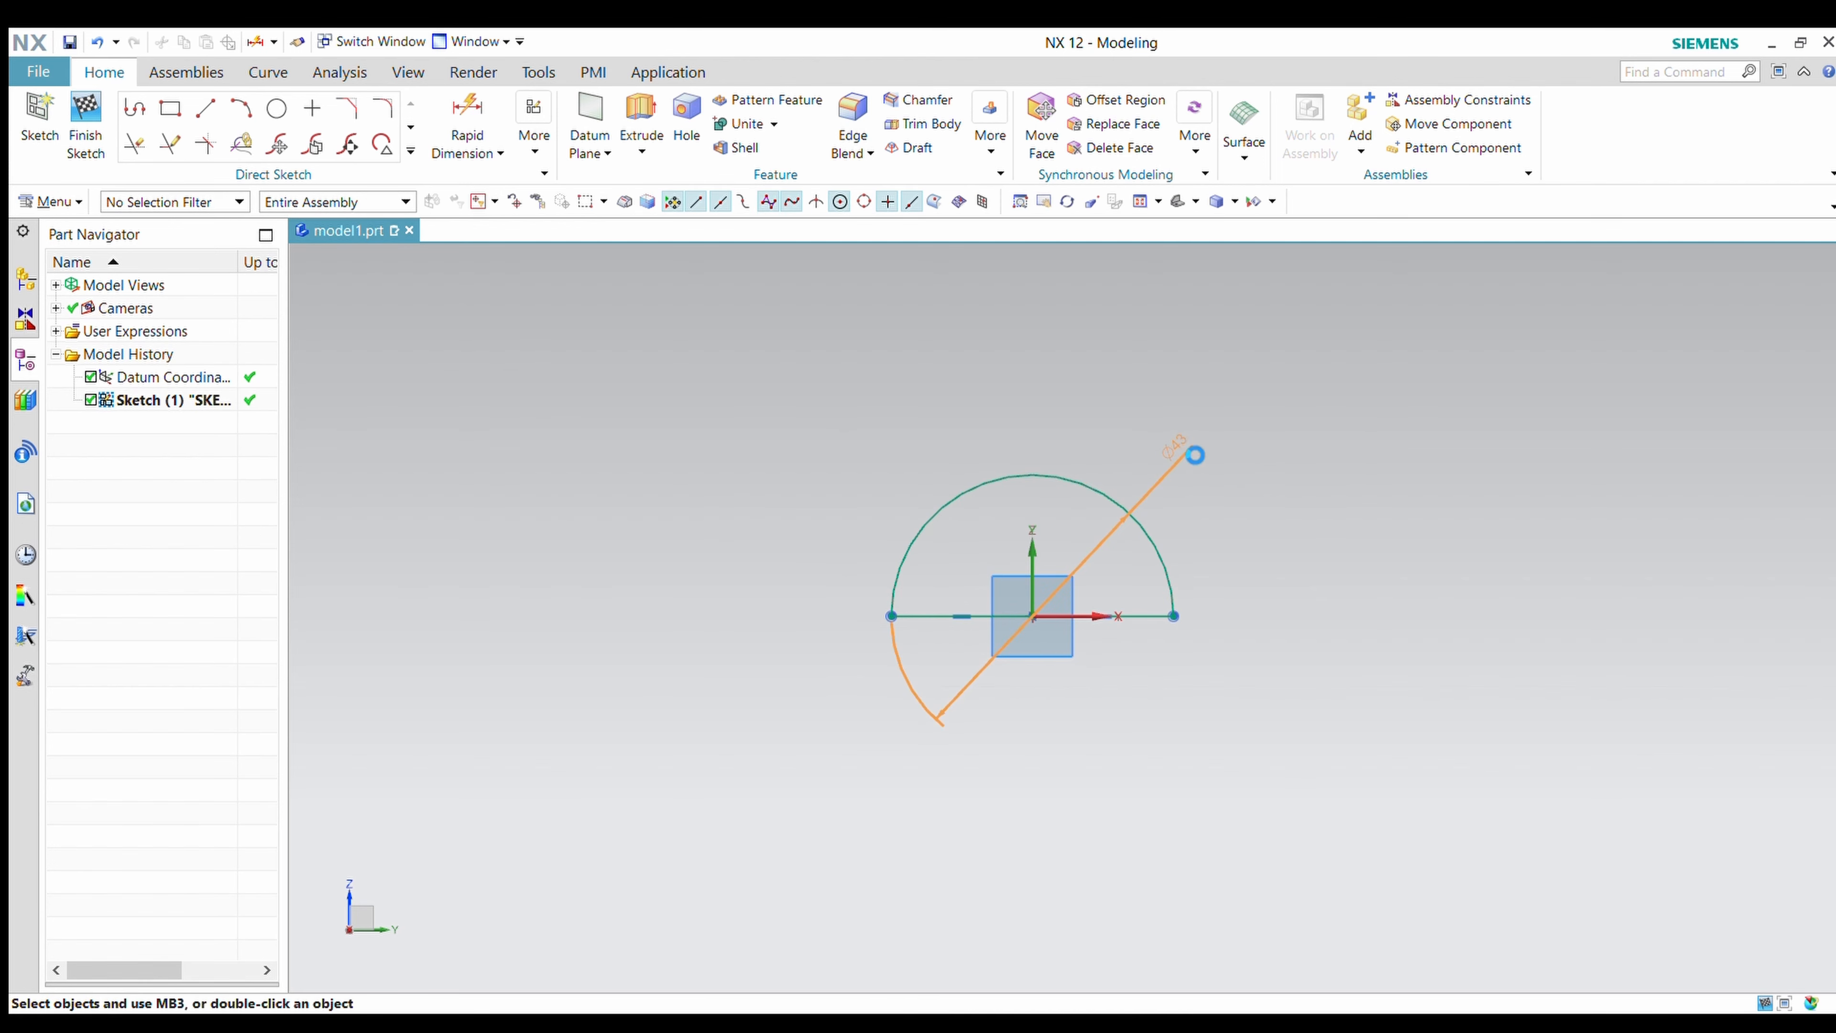
# Set the diameter dimension of the semicircular arc to 60.
pyautogui.doubleClick(1176, 471)
pyautogui.write('60')
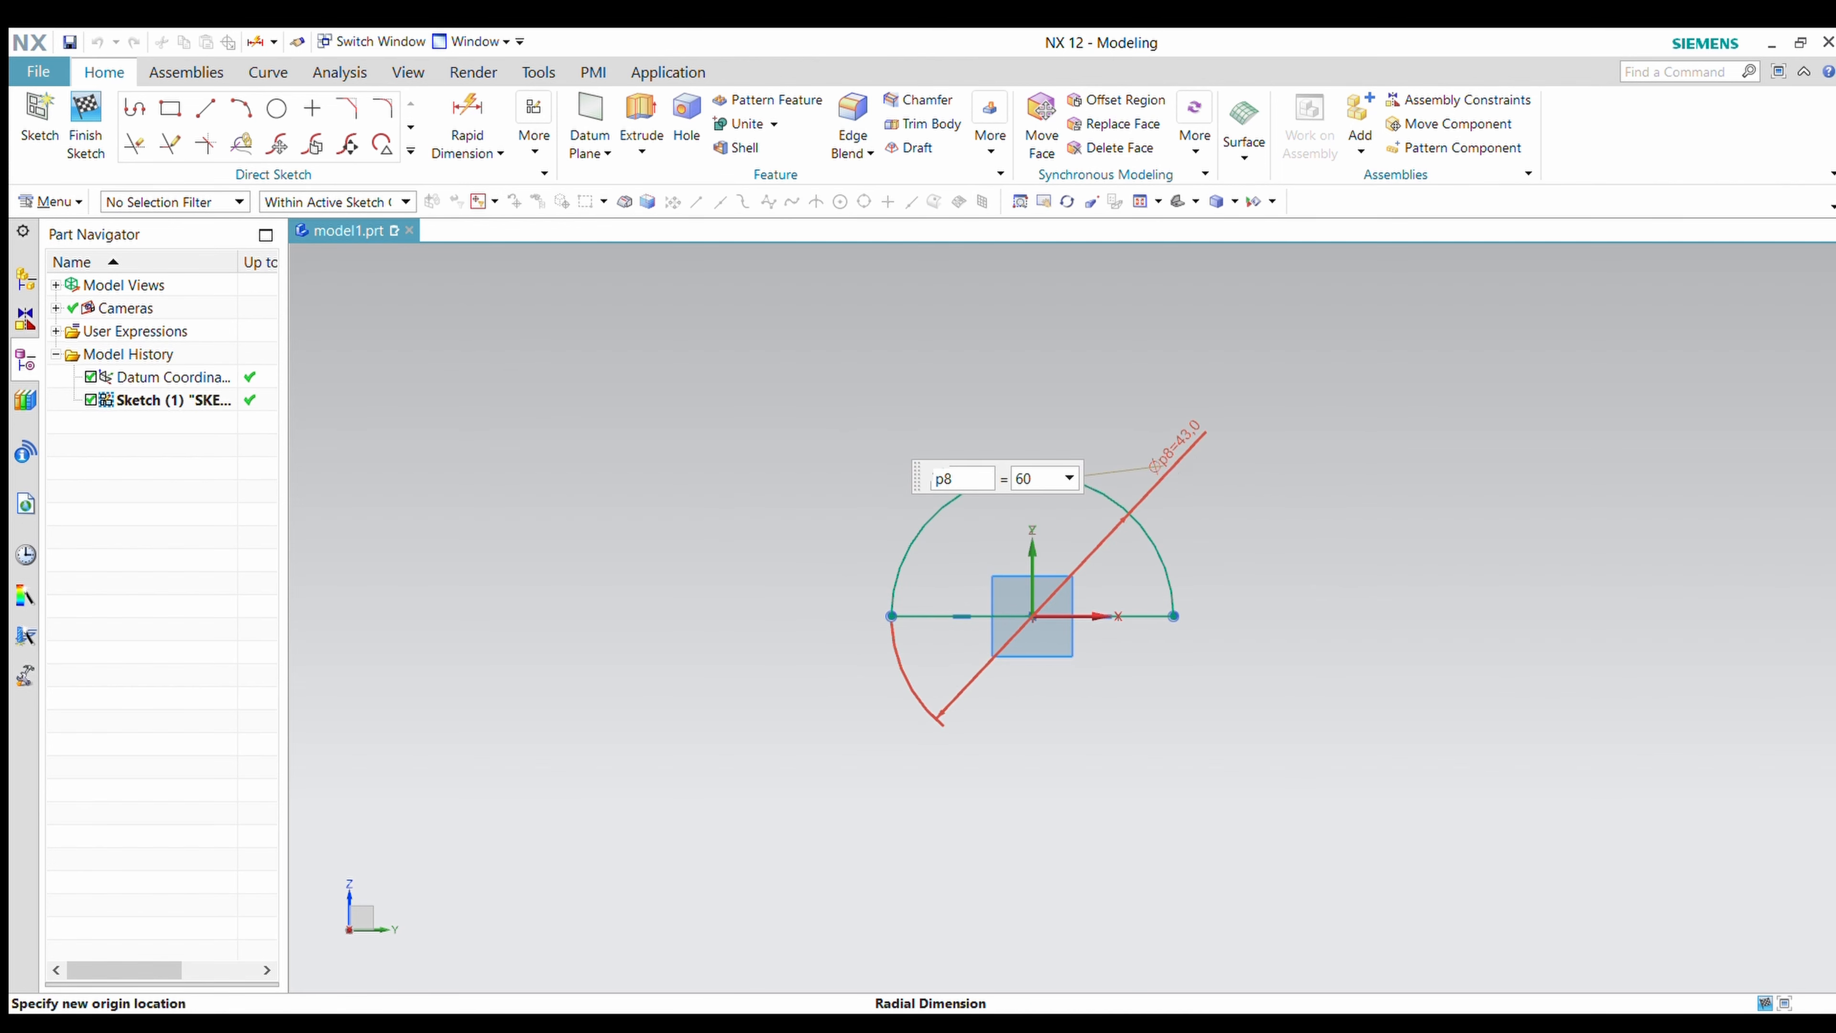
pyautogui.press('Return')
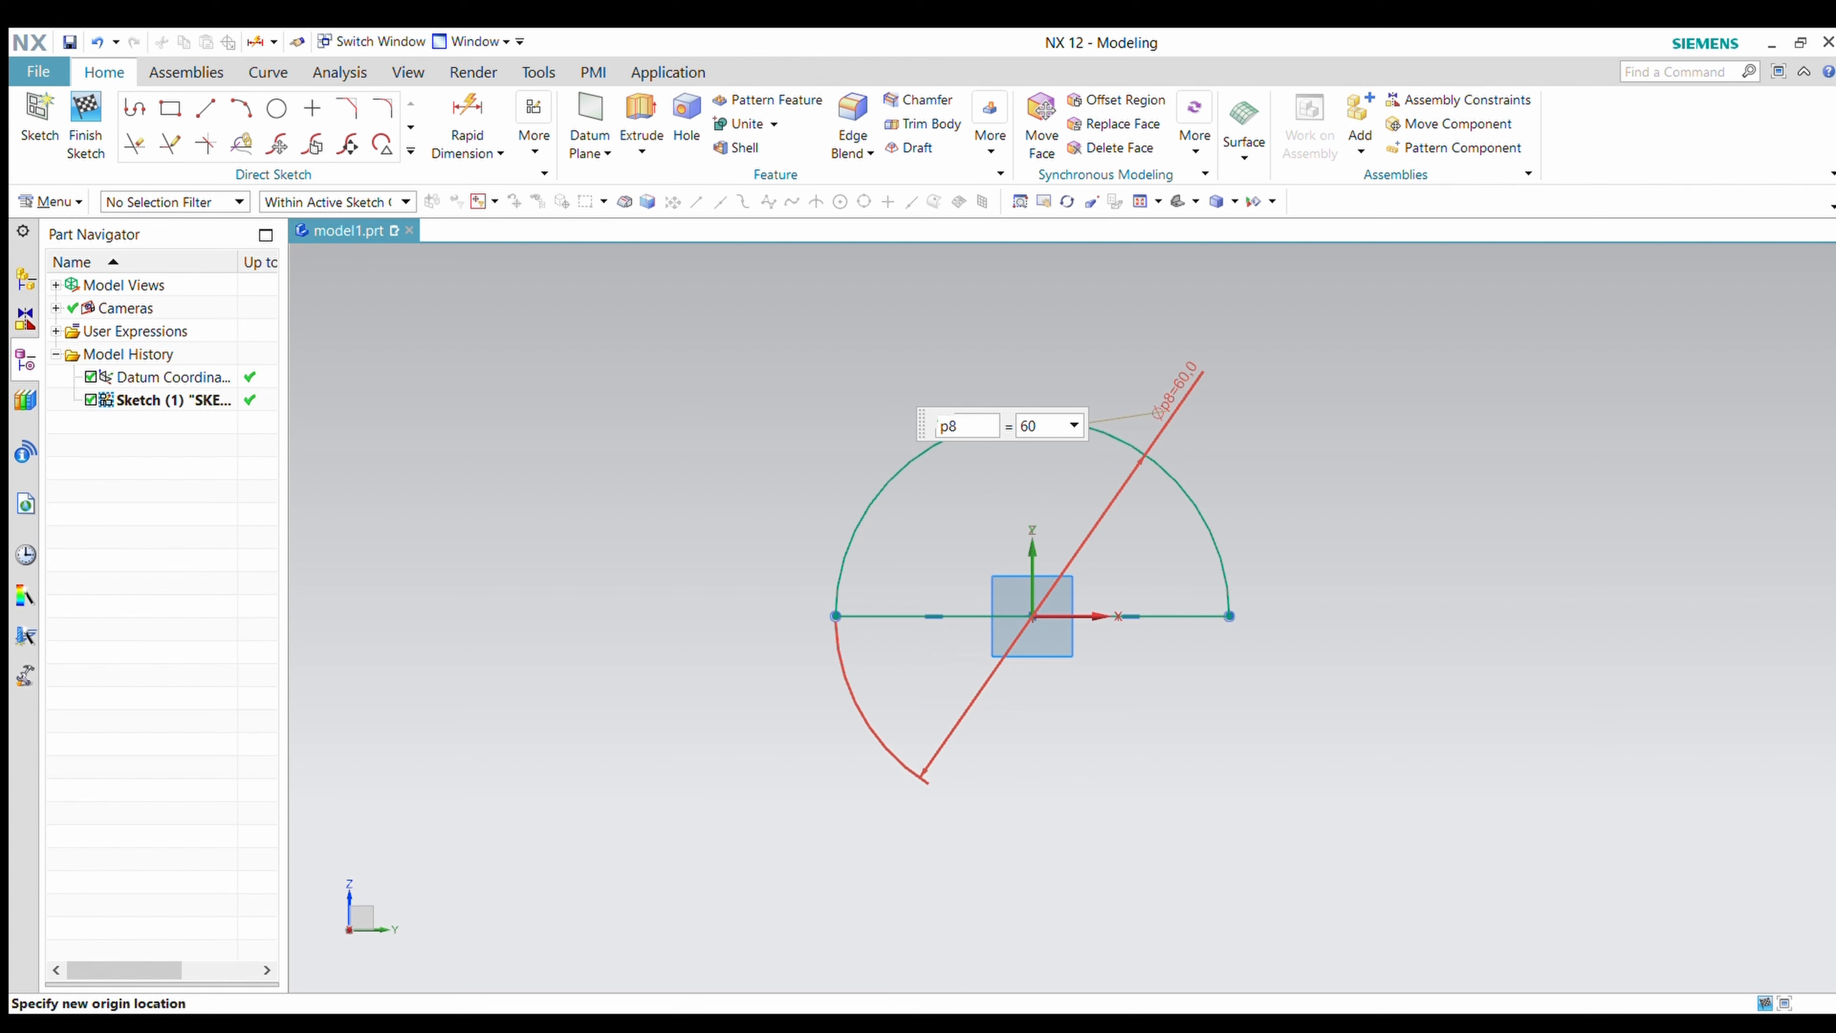
pyautogui.middleClick(464, 877)
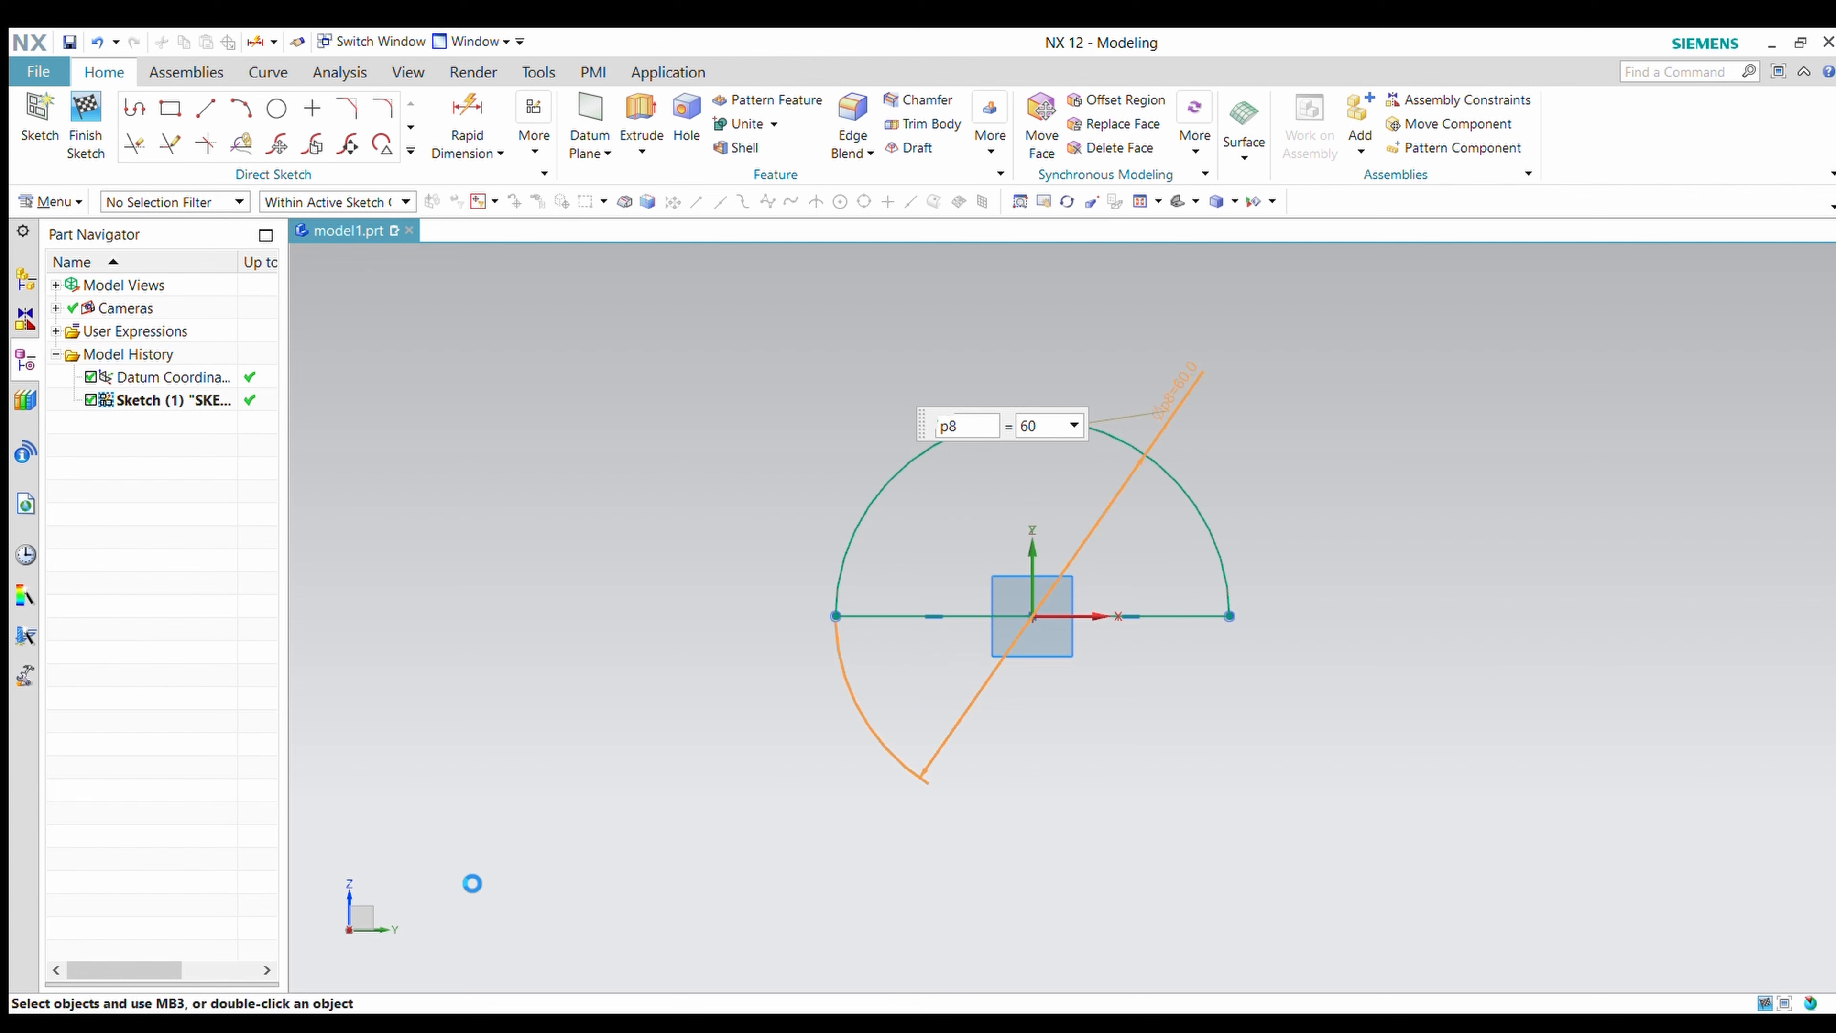
# Extrude the closed semicircular profile symmetrically about the sketch plane with an end distance of 52.
pyautogui.click(635, 108)
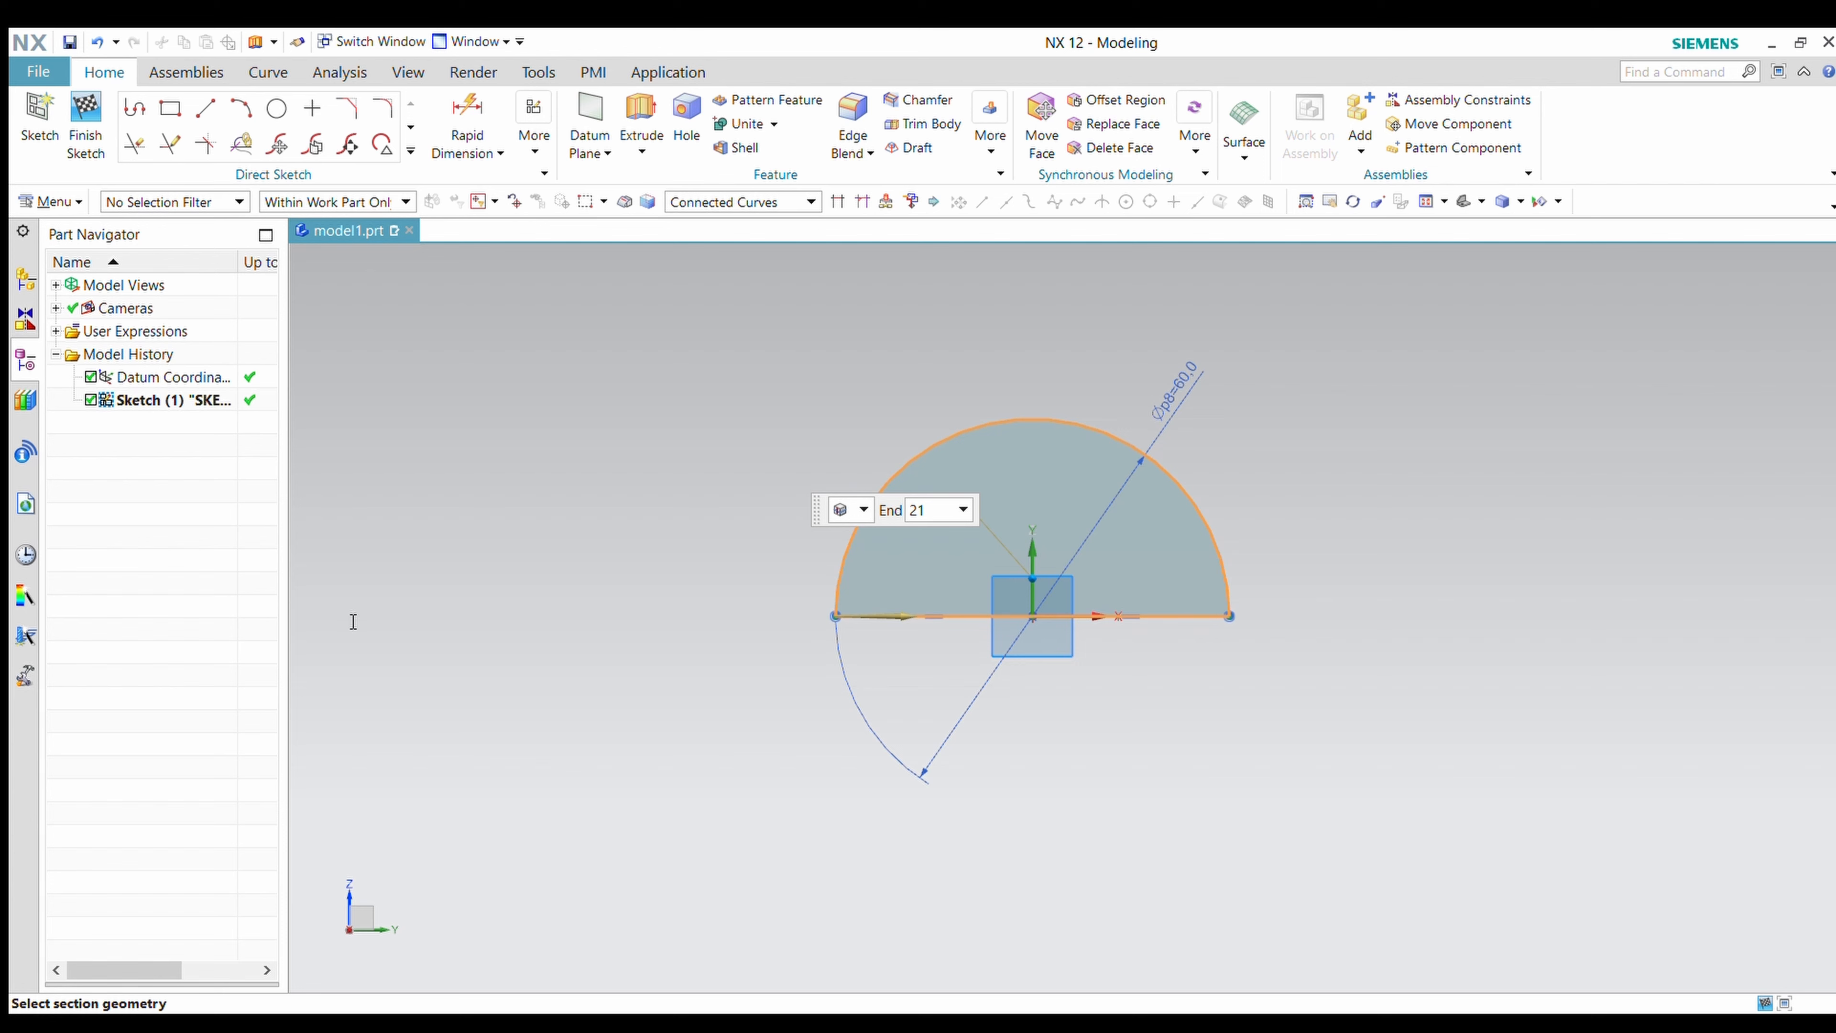
pyautogui.moveTo(727, 751); pyautogui.dragTo(753, 824, button='middle')
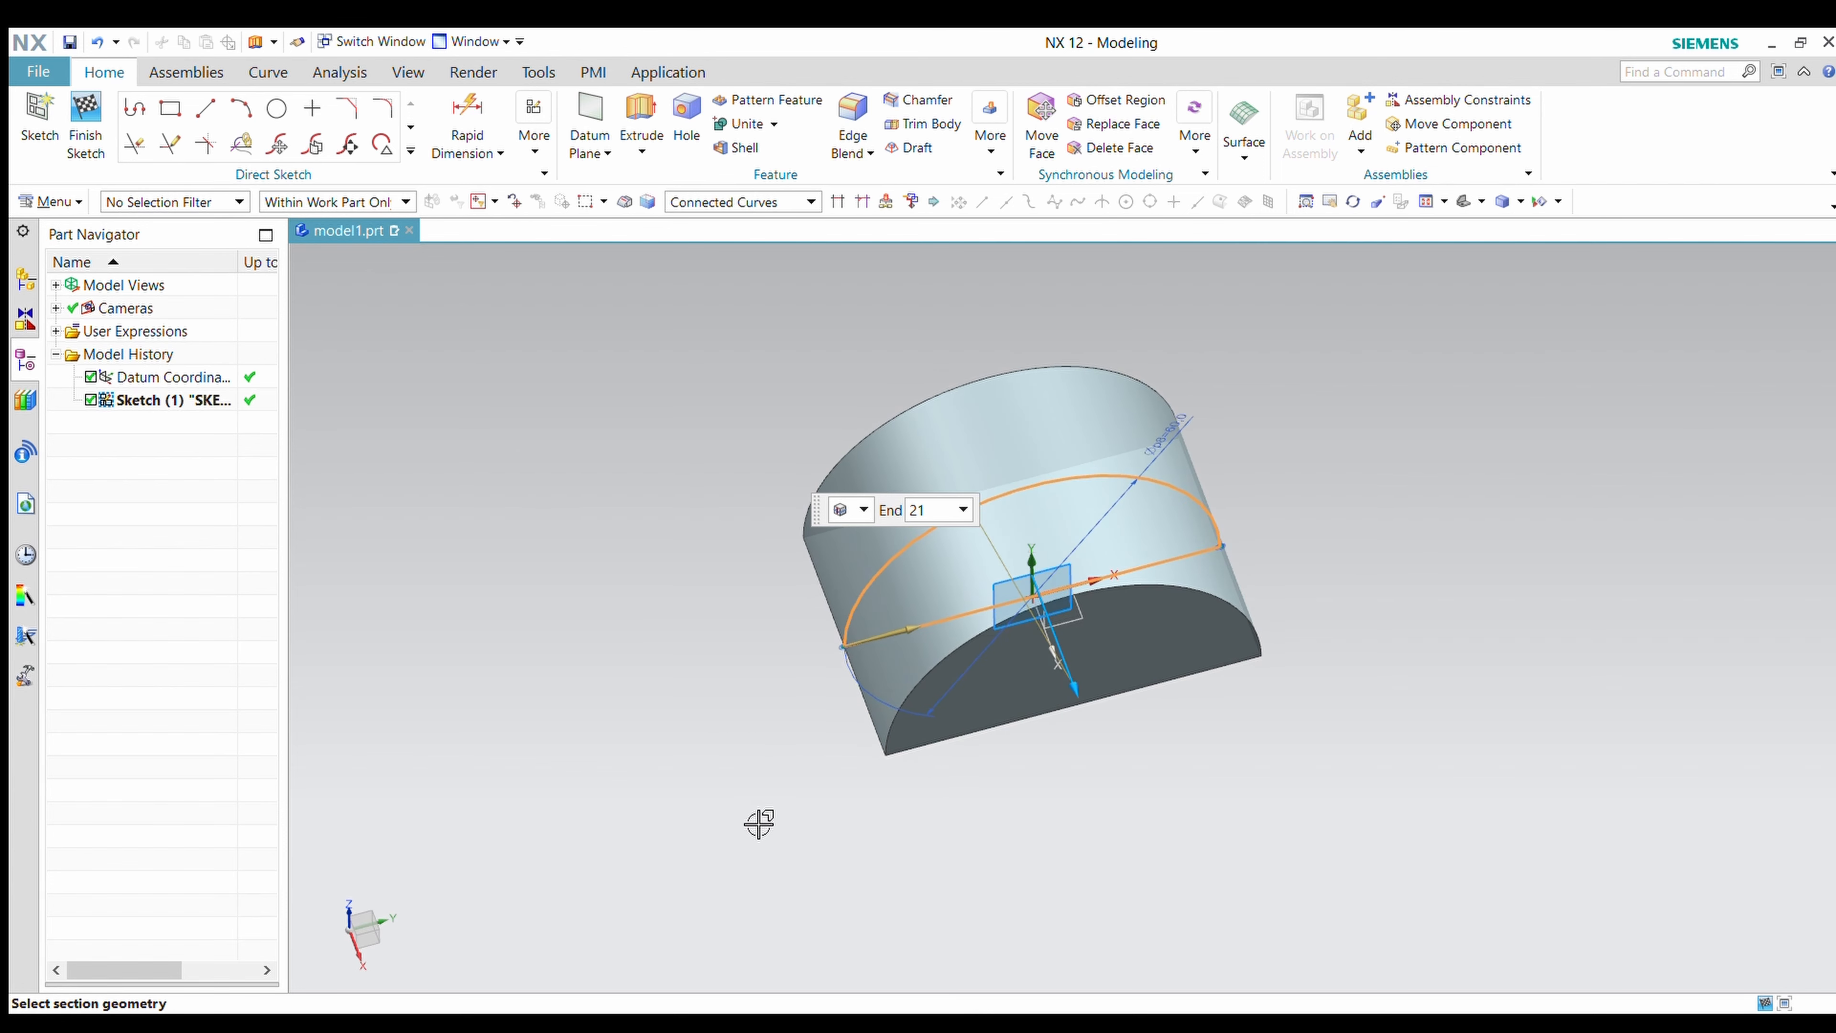
pyautogui.scroll(-2, 758, 814)
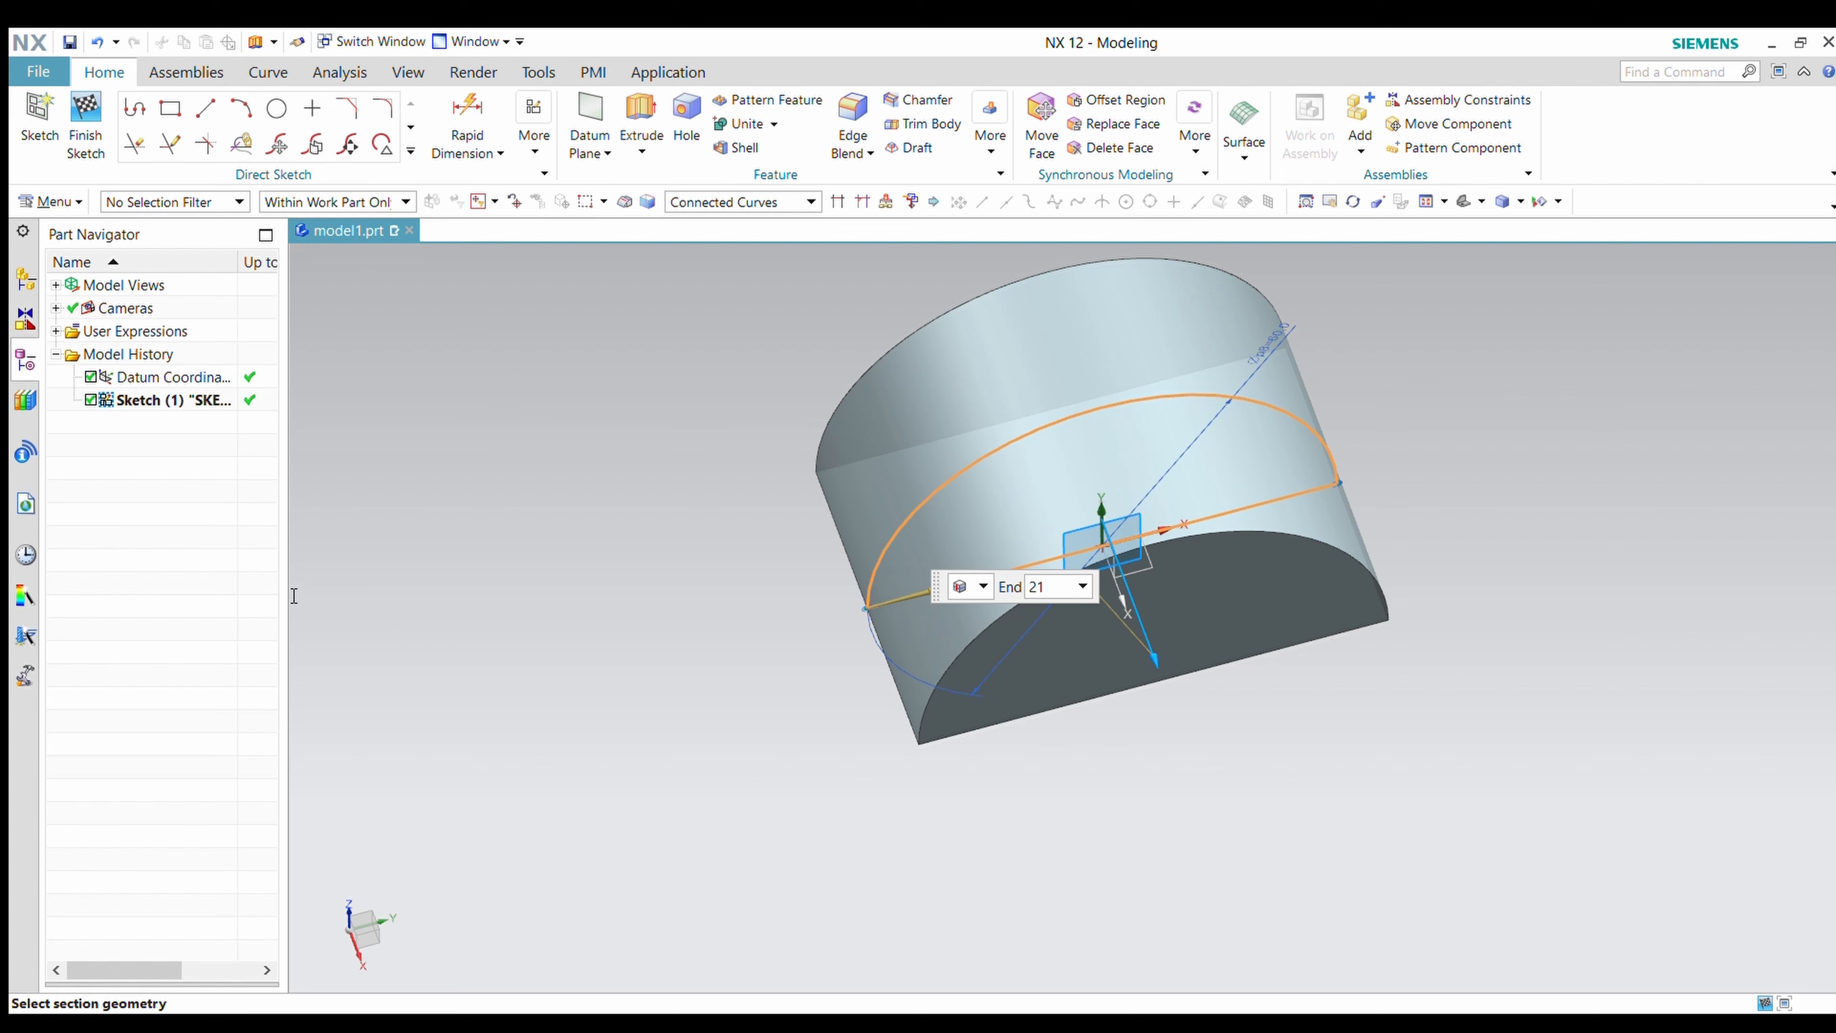
pyautogui.write('52')
pyautogui.press('Return')
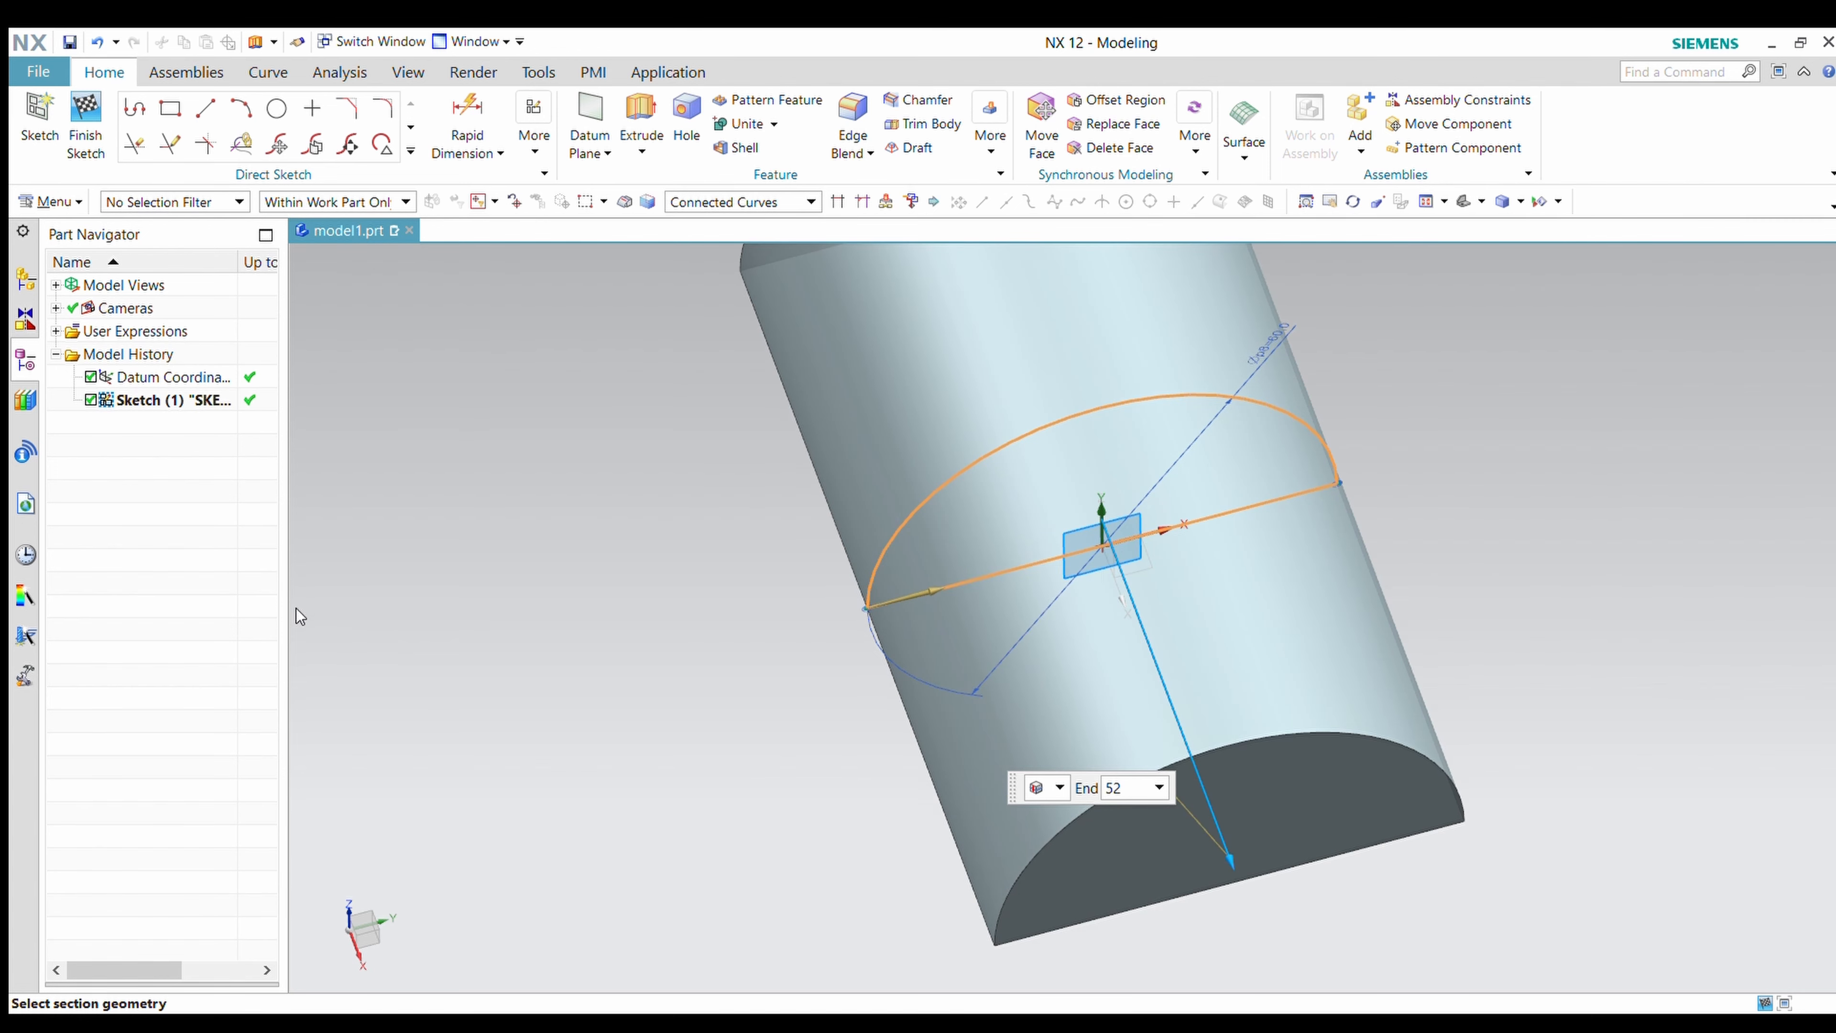
pyautogui.middleClick(414, 878)
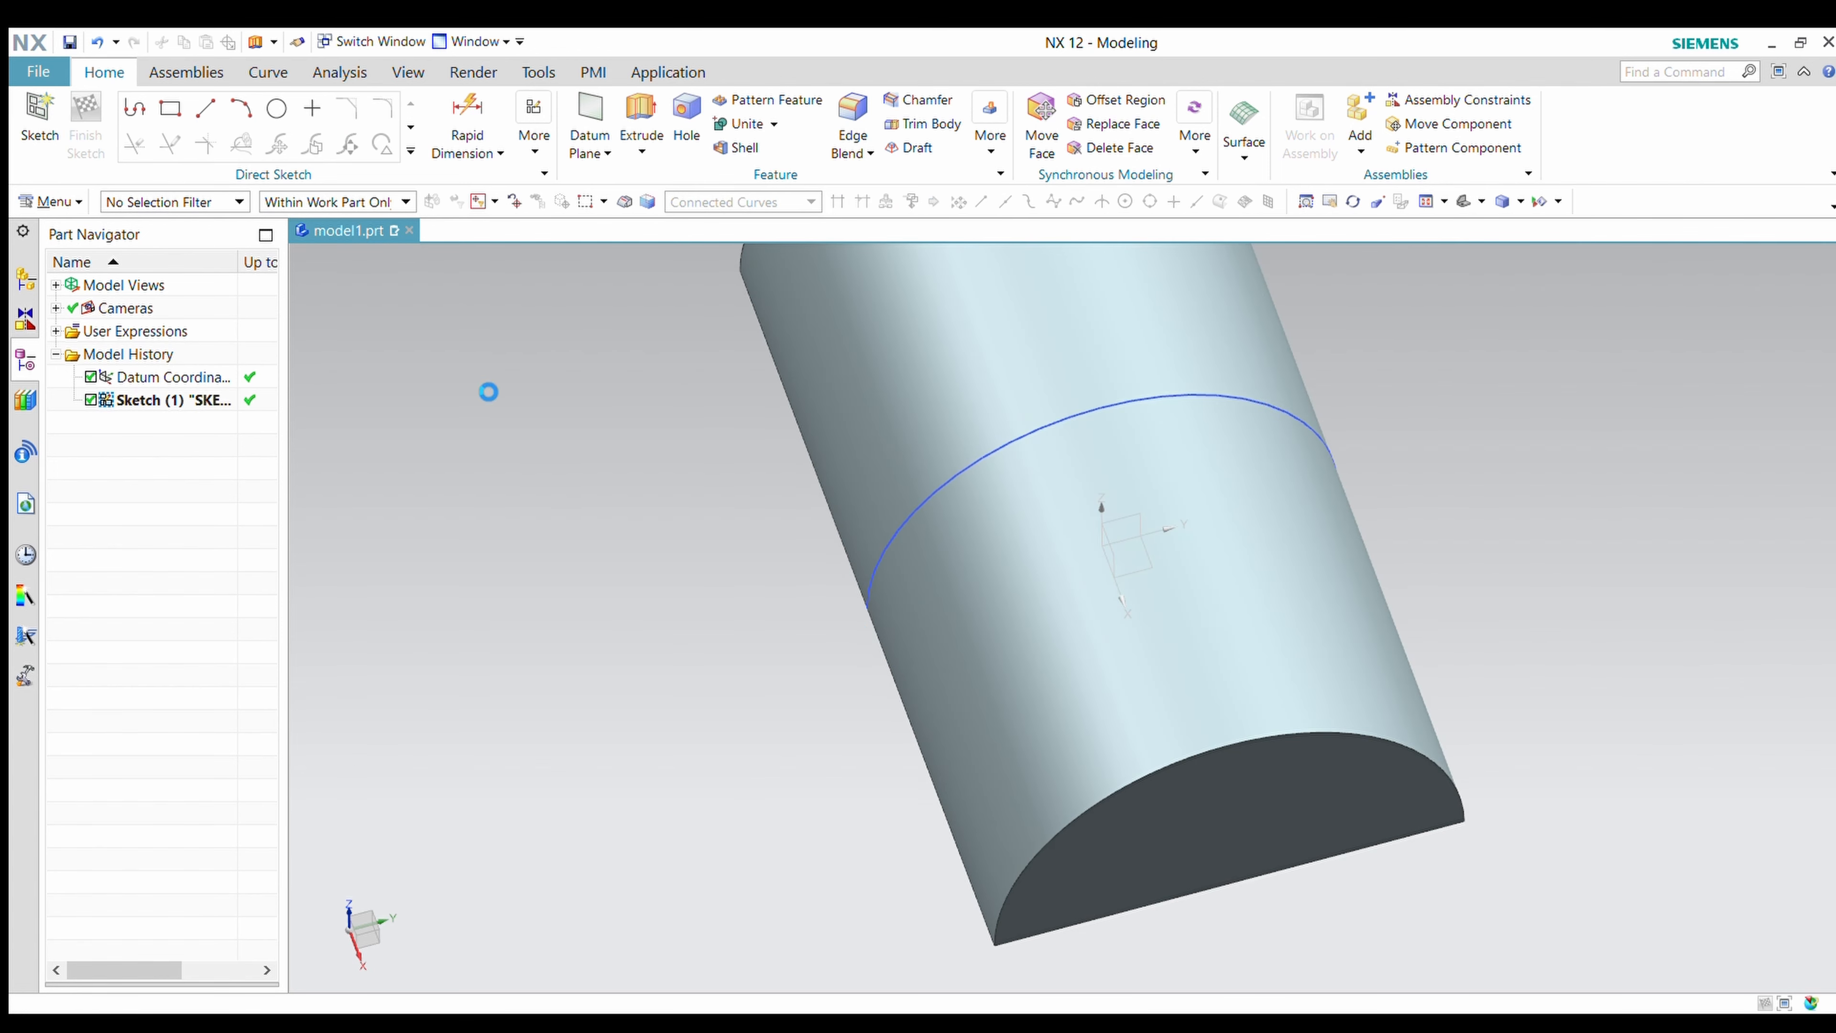
# Hide the semicircle sketch and start a new sketch on the flat underside of the half-cylinder.
pyautogui.click(1020, 447)
pyautogui.hotkey('ctrl', 'b')
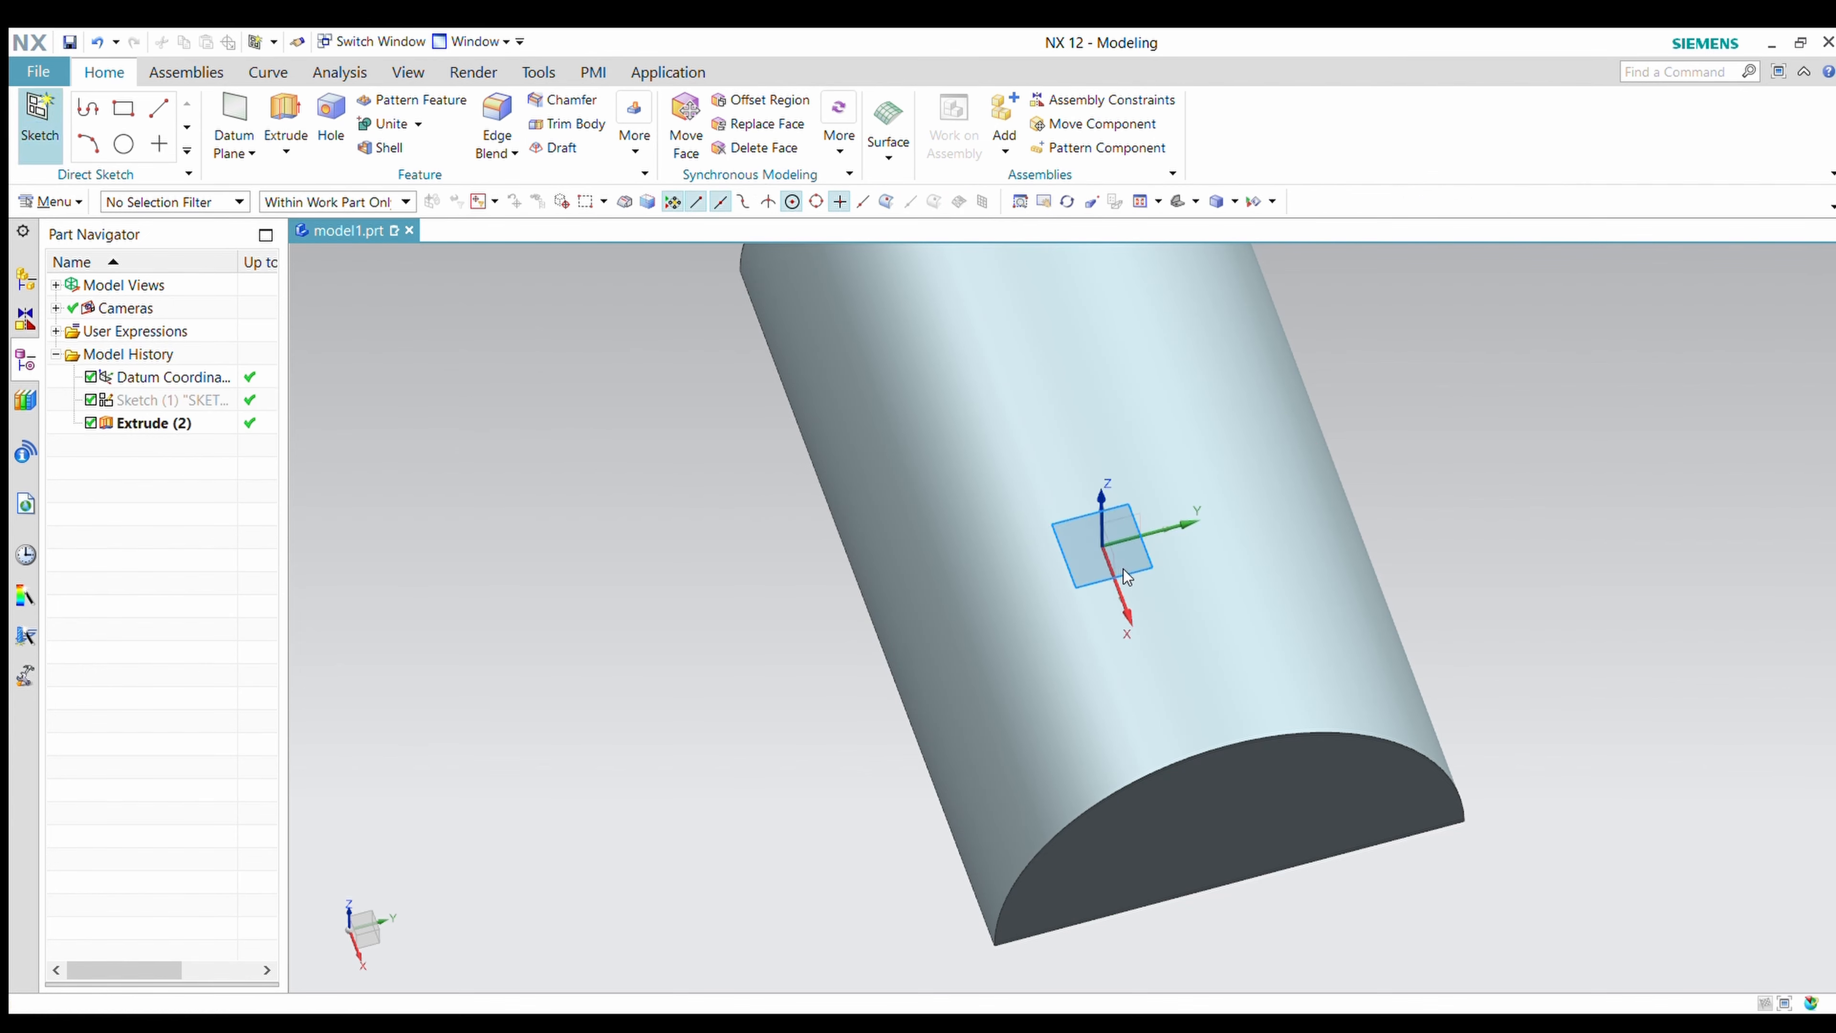
pyautogui.click(863, 593)
pyautogui.middleClick(362, 611)
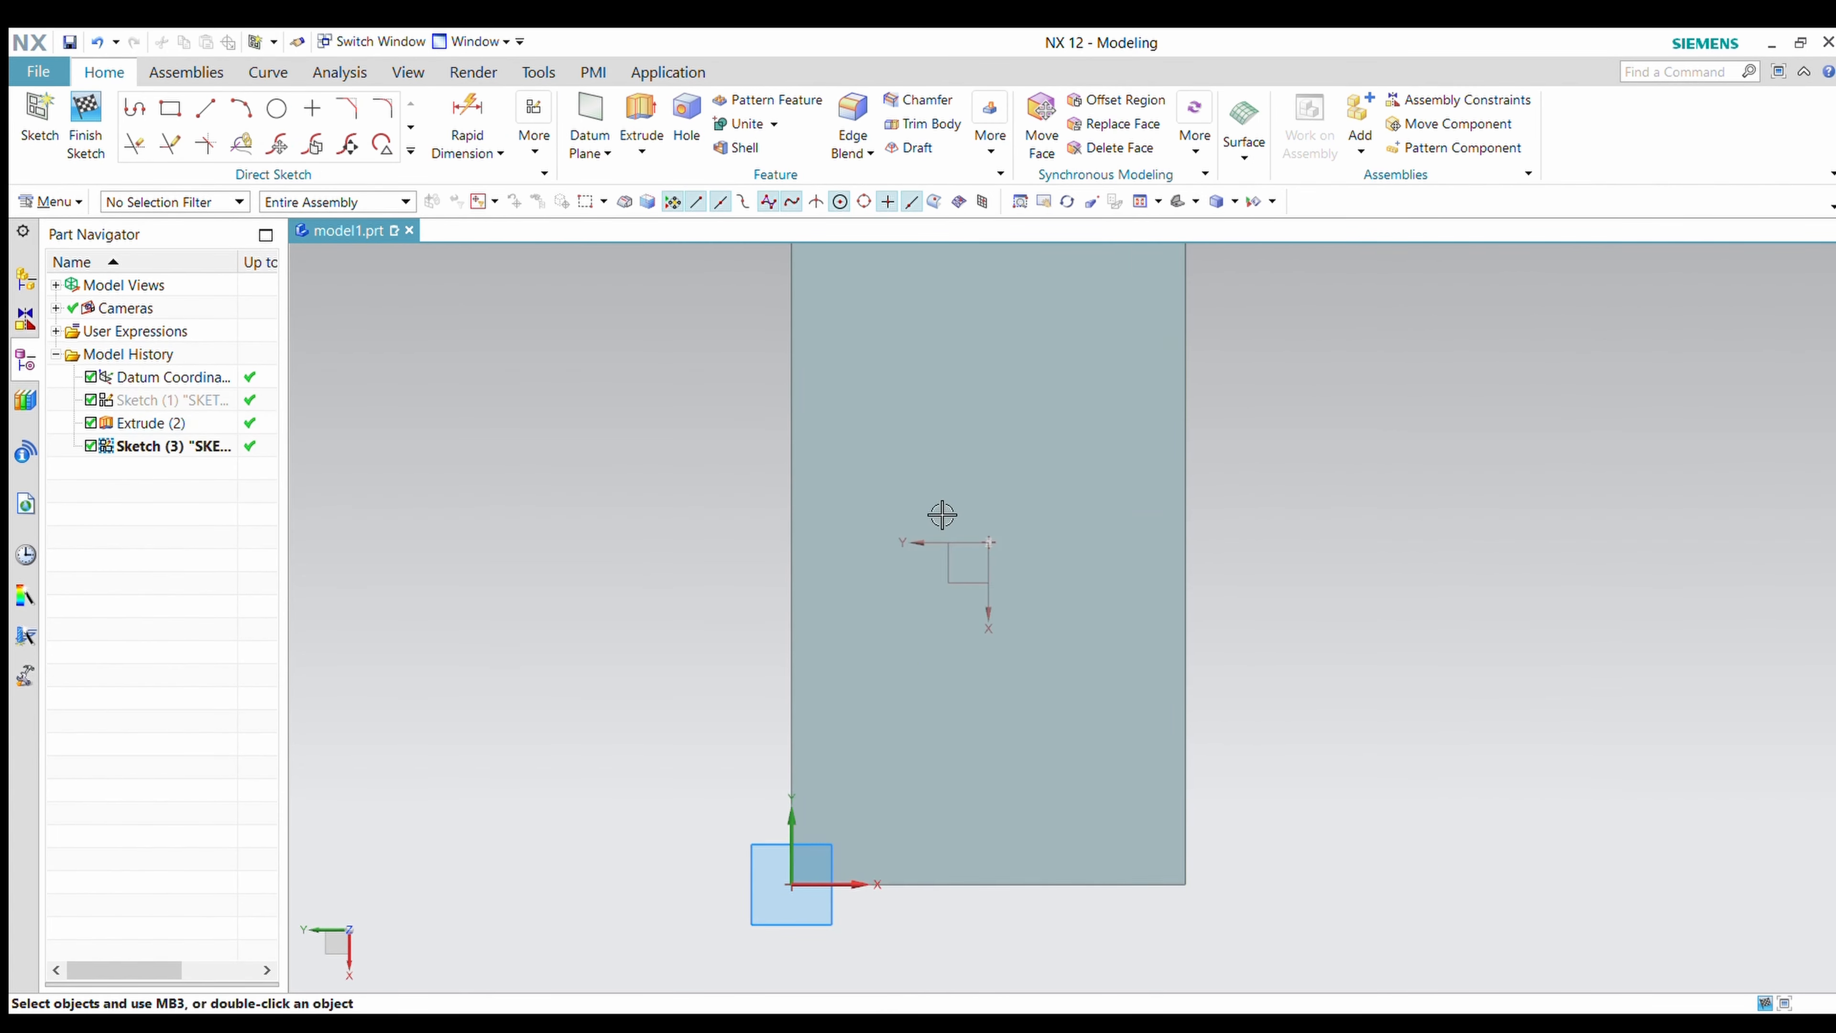
# Sketch a rectangle about 31 wide that overlaps the left edge of the flat face.
pyautogui.click(170, 109)
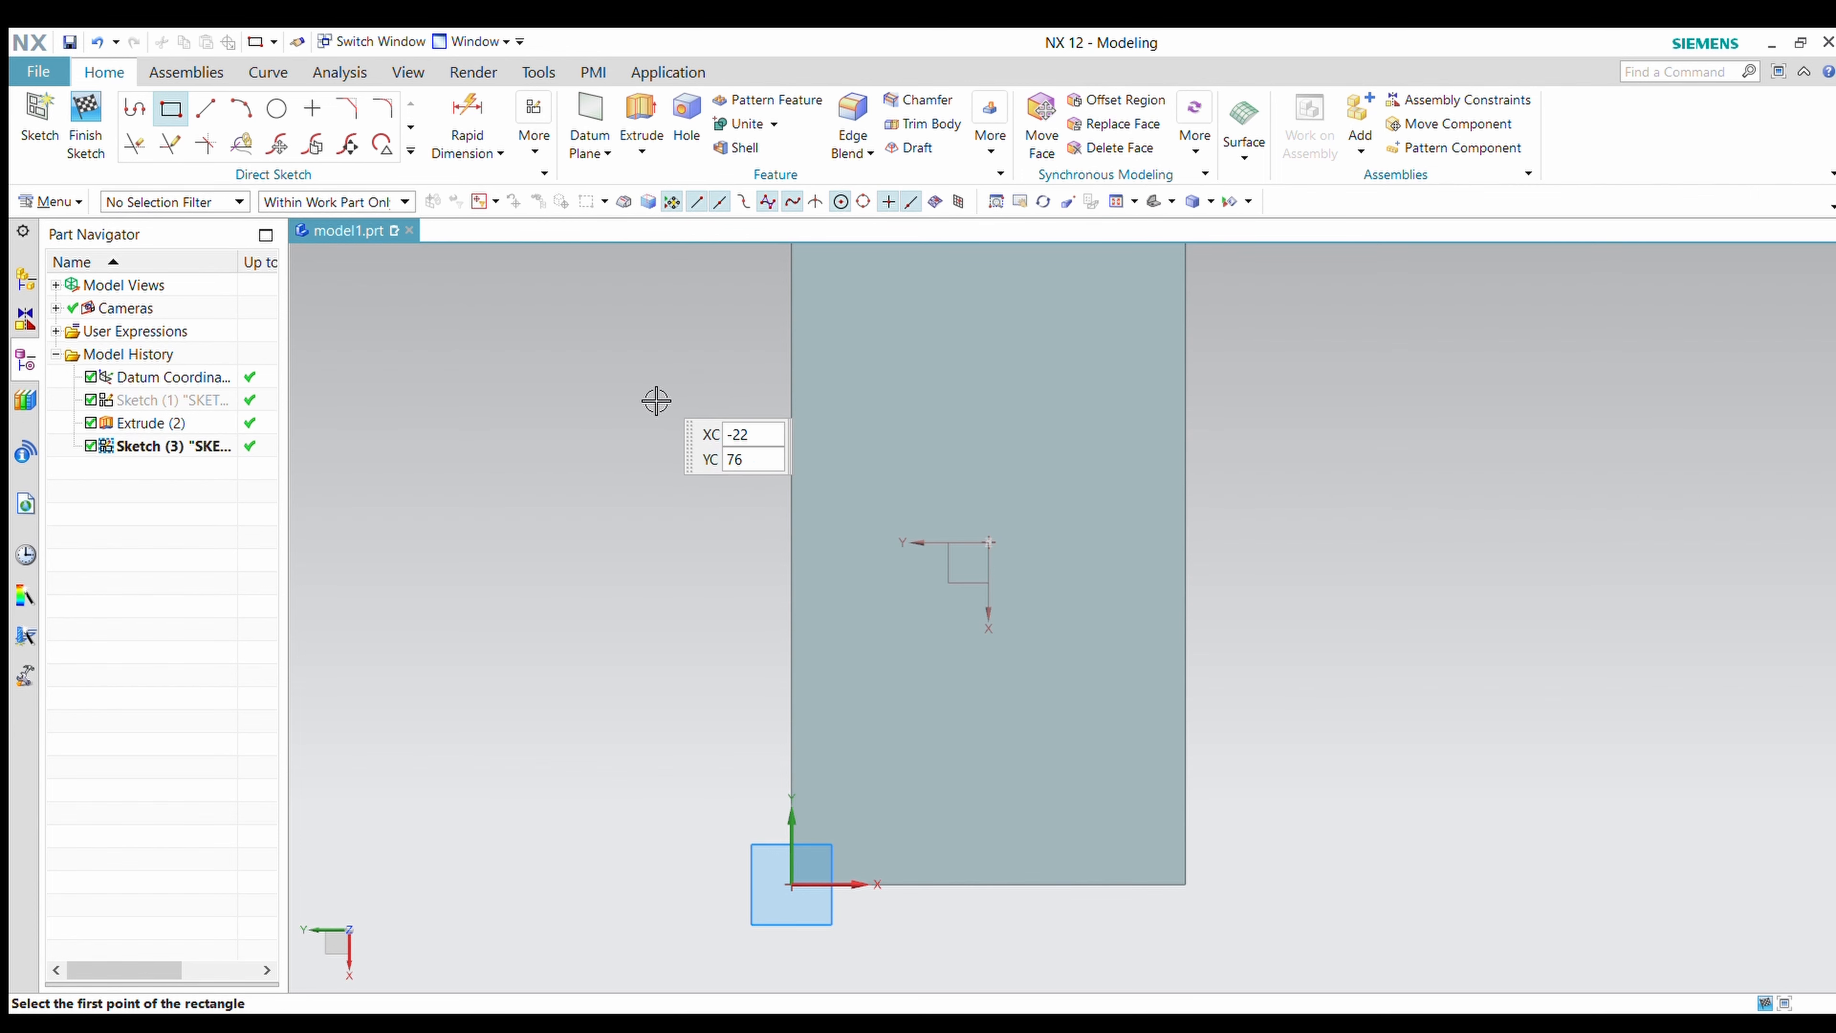
pyautogui.click(635, 384)
pyautogui.click(838, 627)
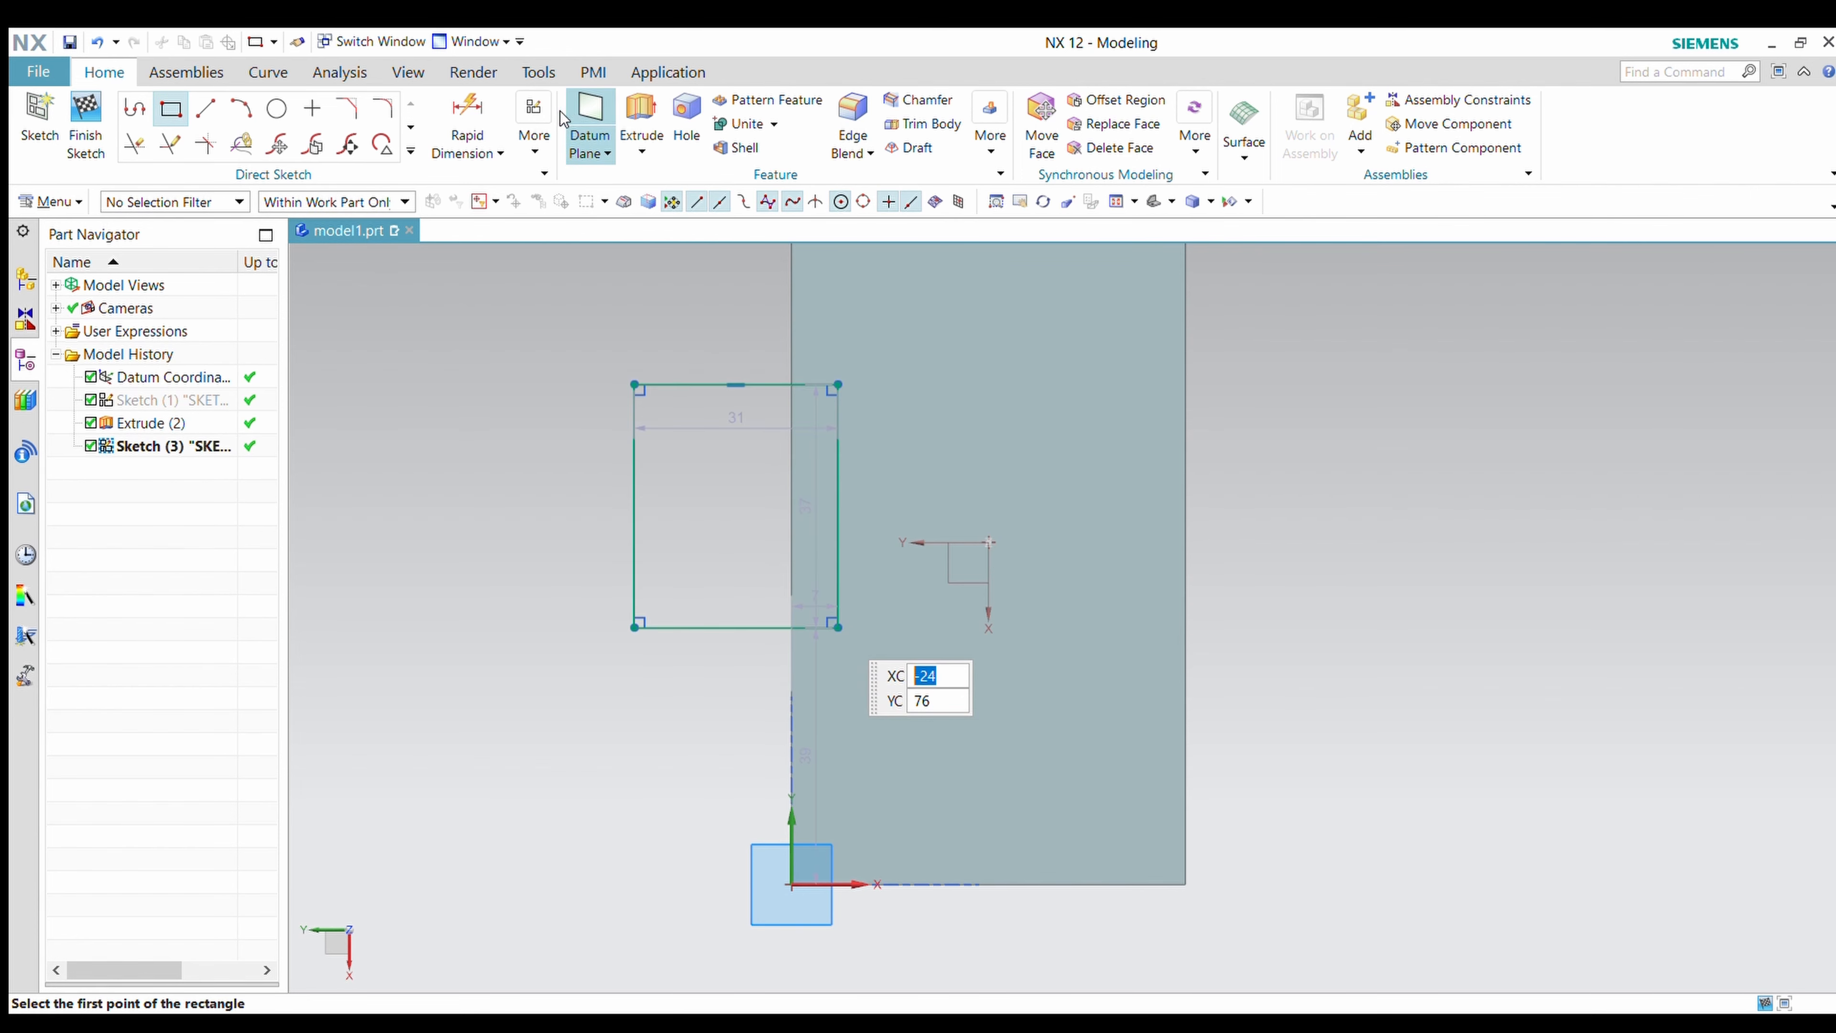
pyautogui.press('Escape')
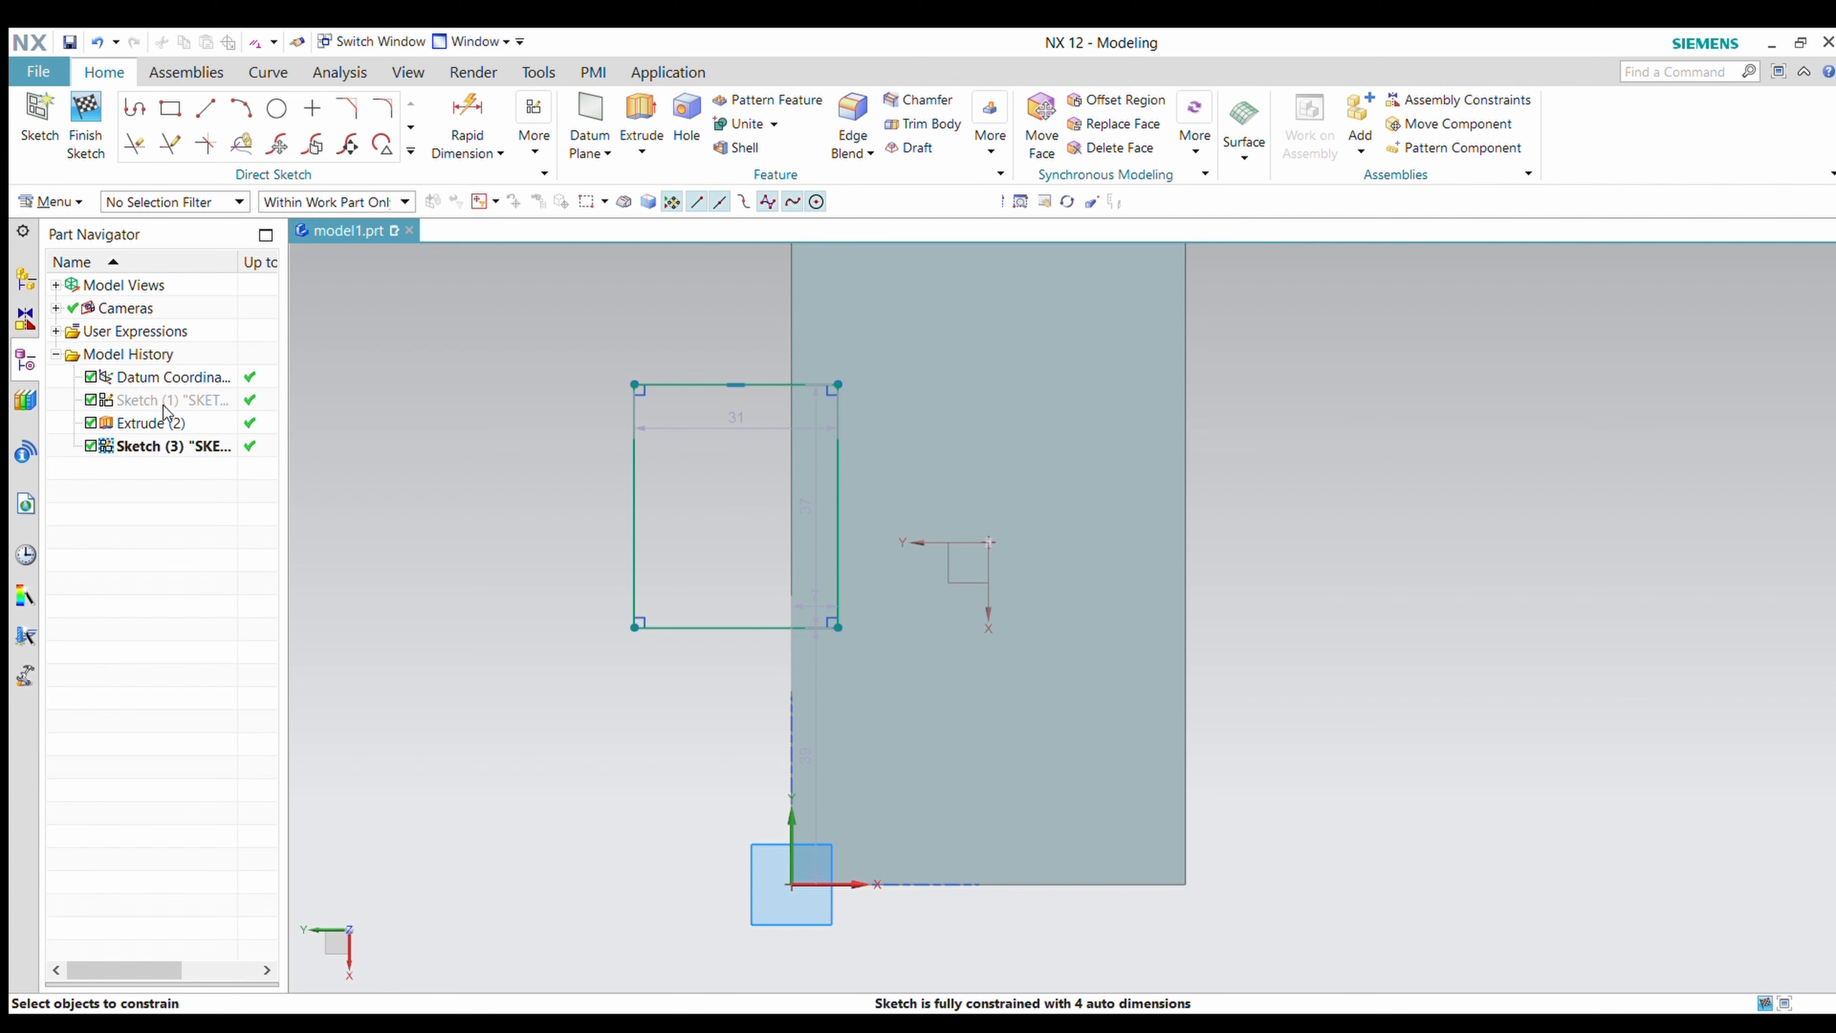
# Align the midpoint of the rectangle's right side horizontally with the datum origin, and stretch the rectangle to about 32.8 wide.
pyautogui.click(844, 516)
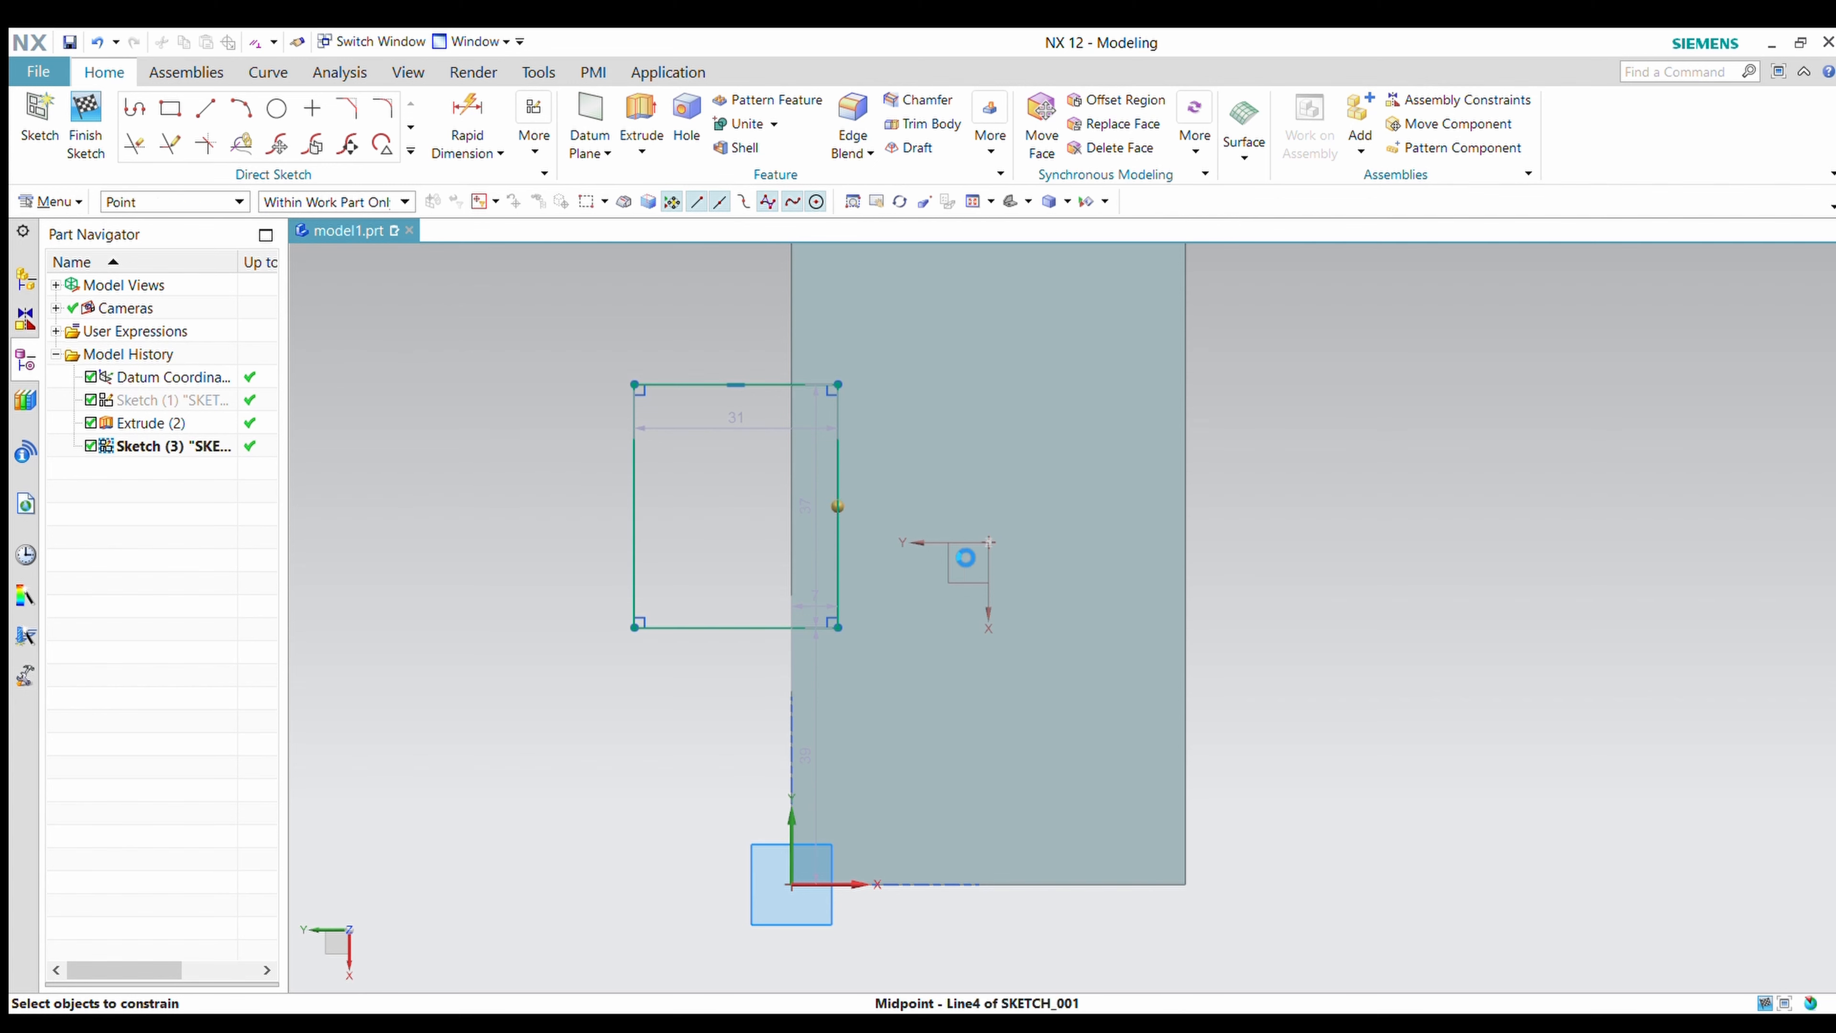
pyautogui.click(985, 555)
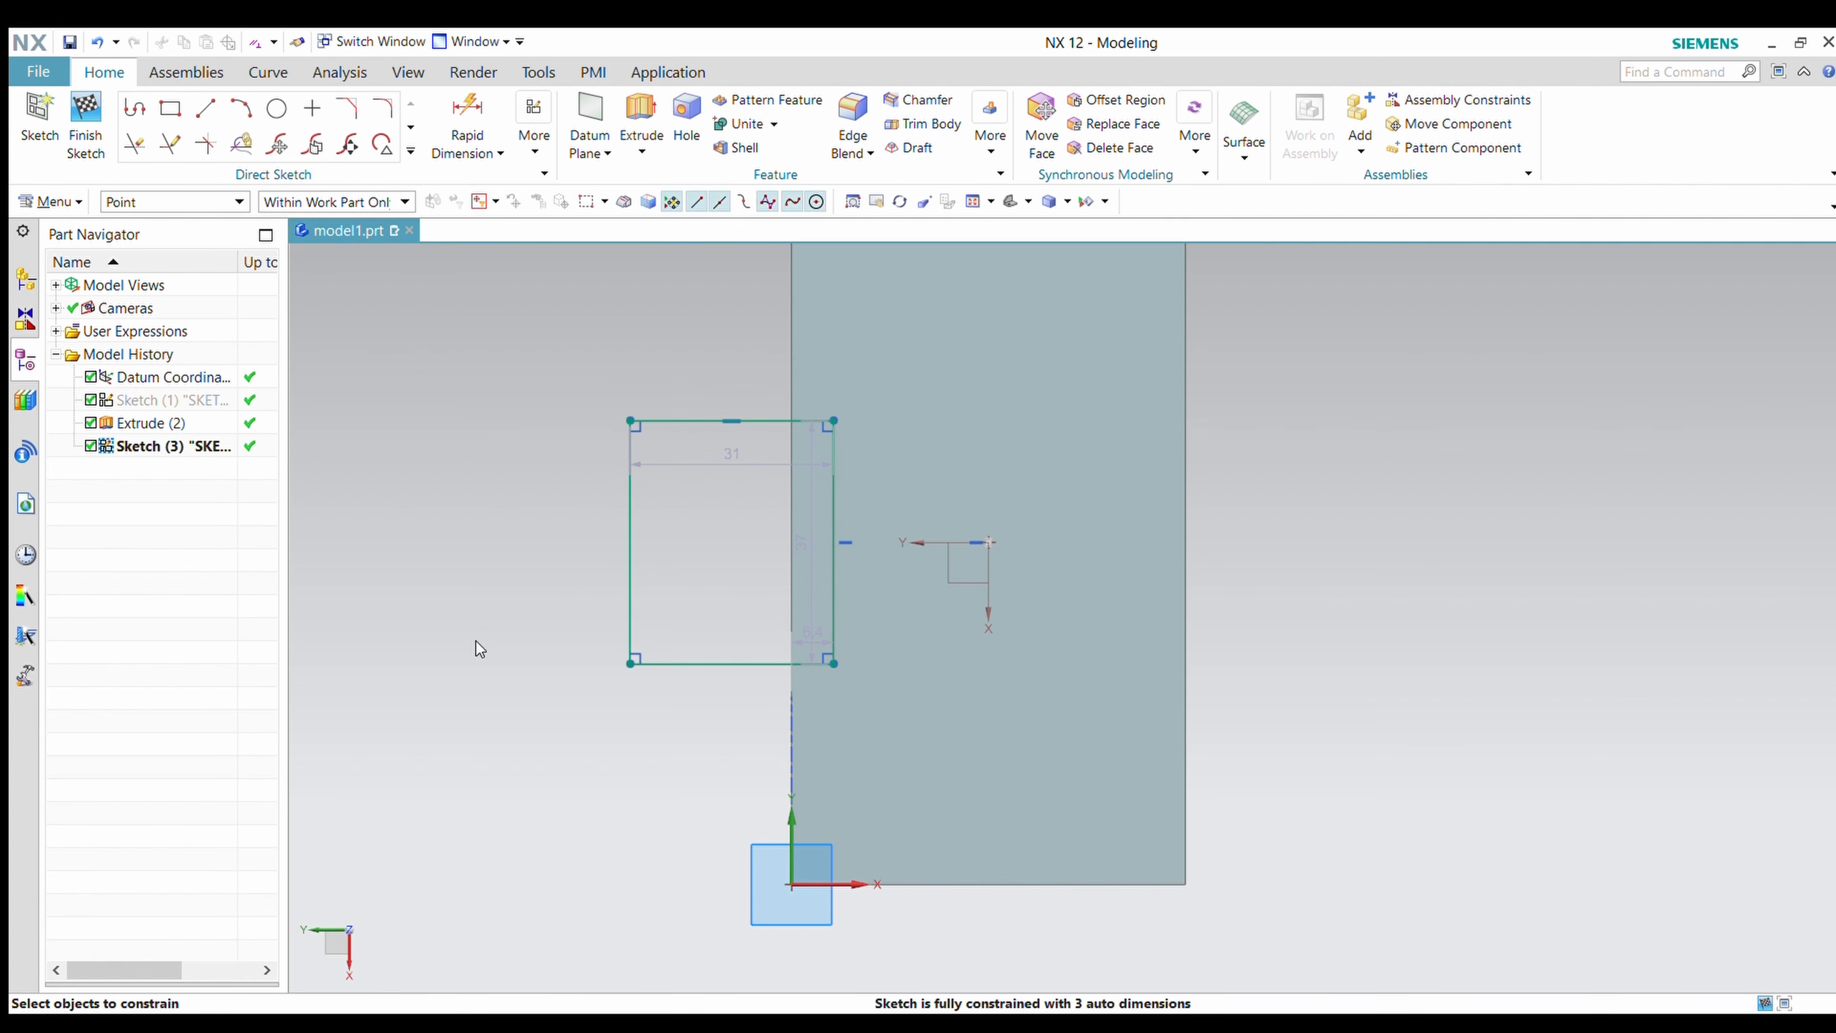
pyautogui.click(461, 644)
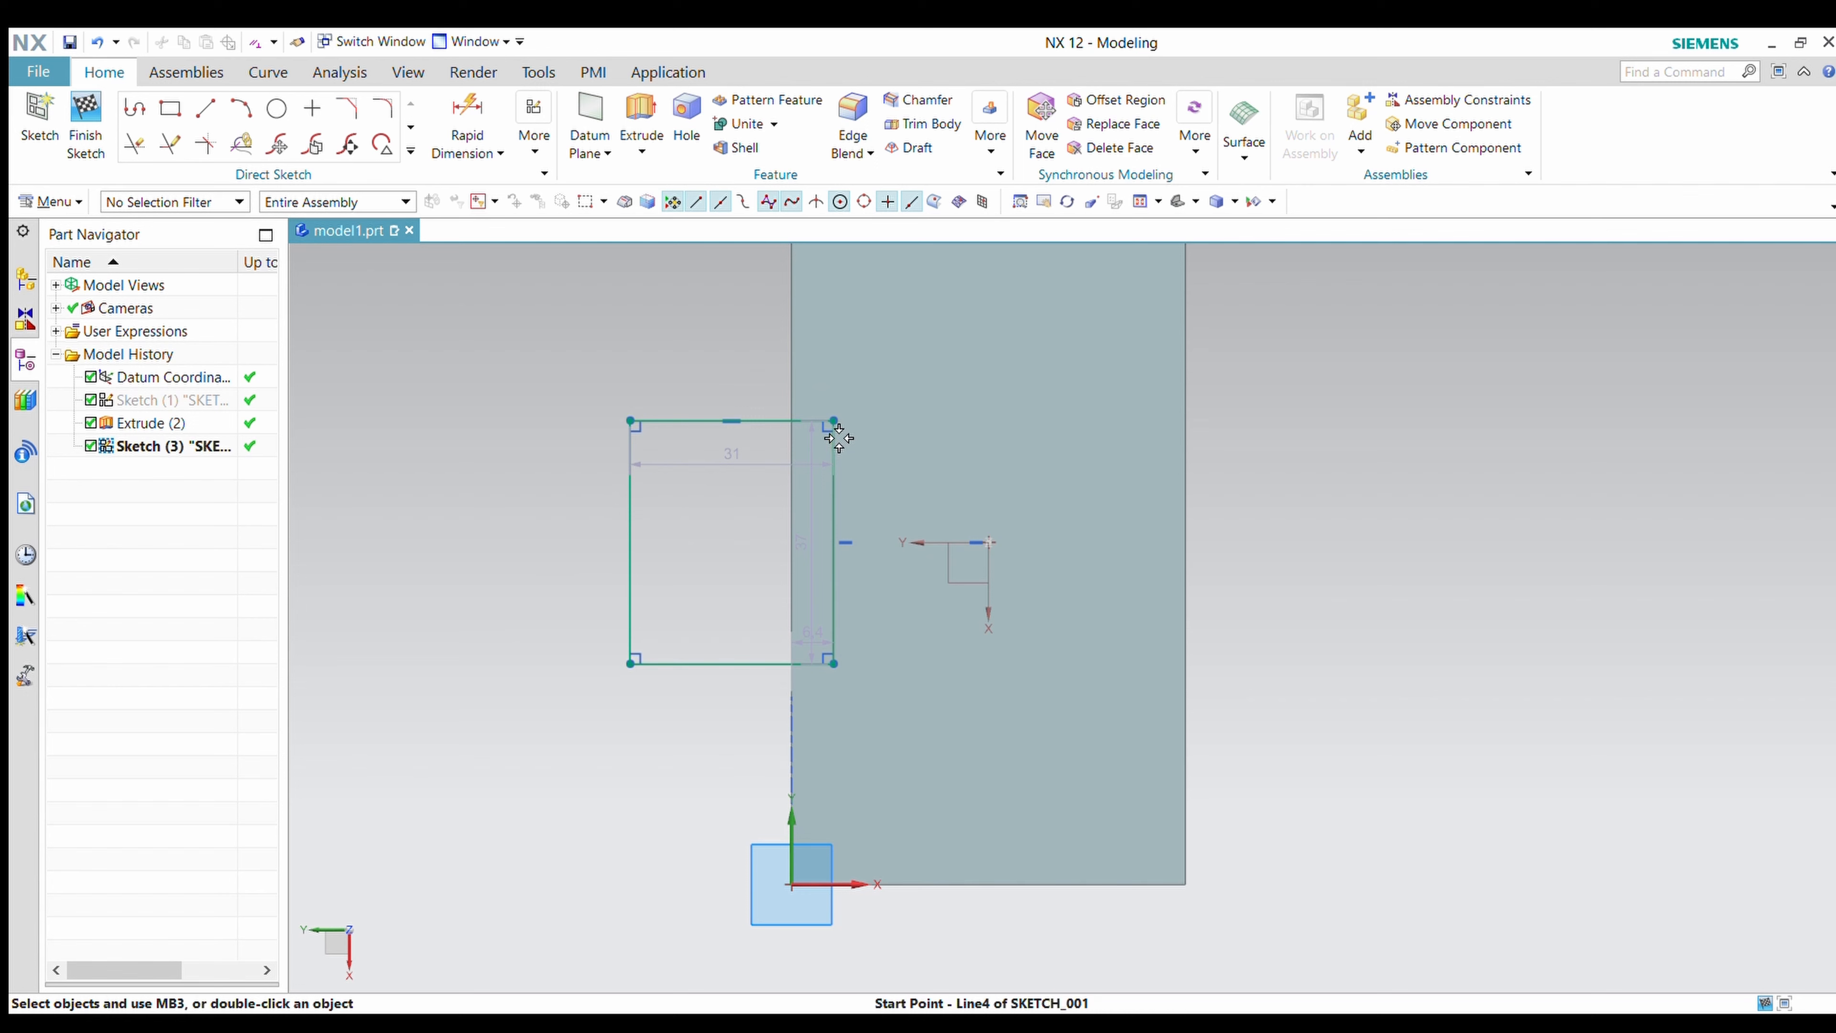
pyautogui.moveTo(838, 437); pyautogui.dragTo(851, 438)
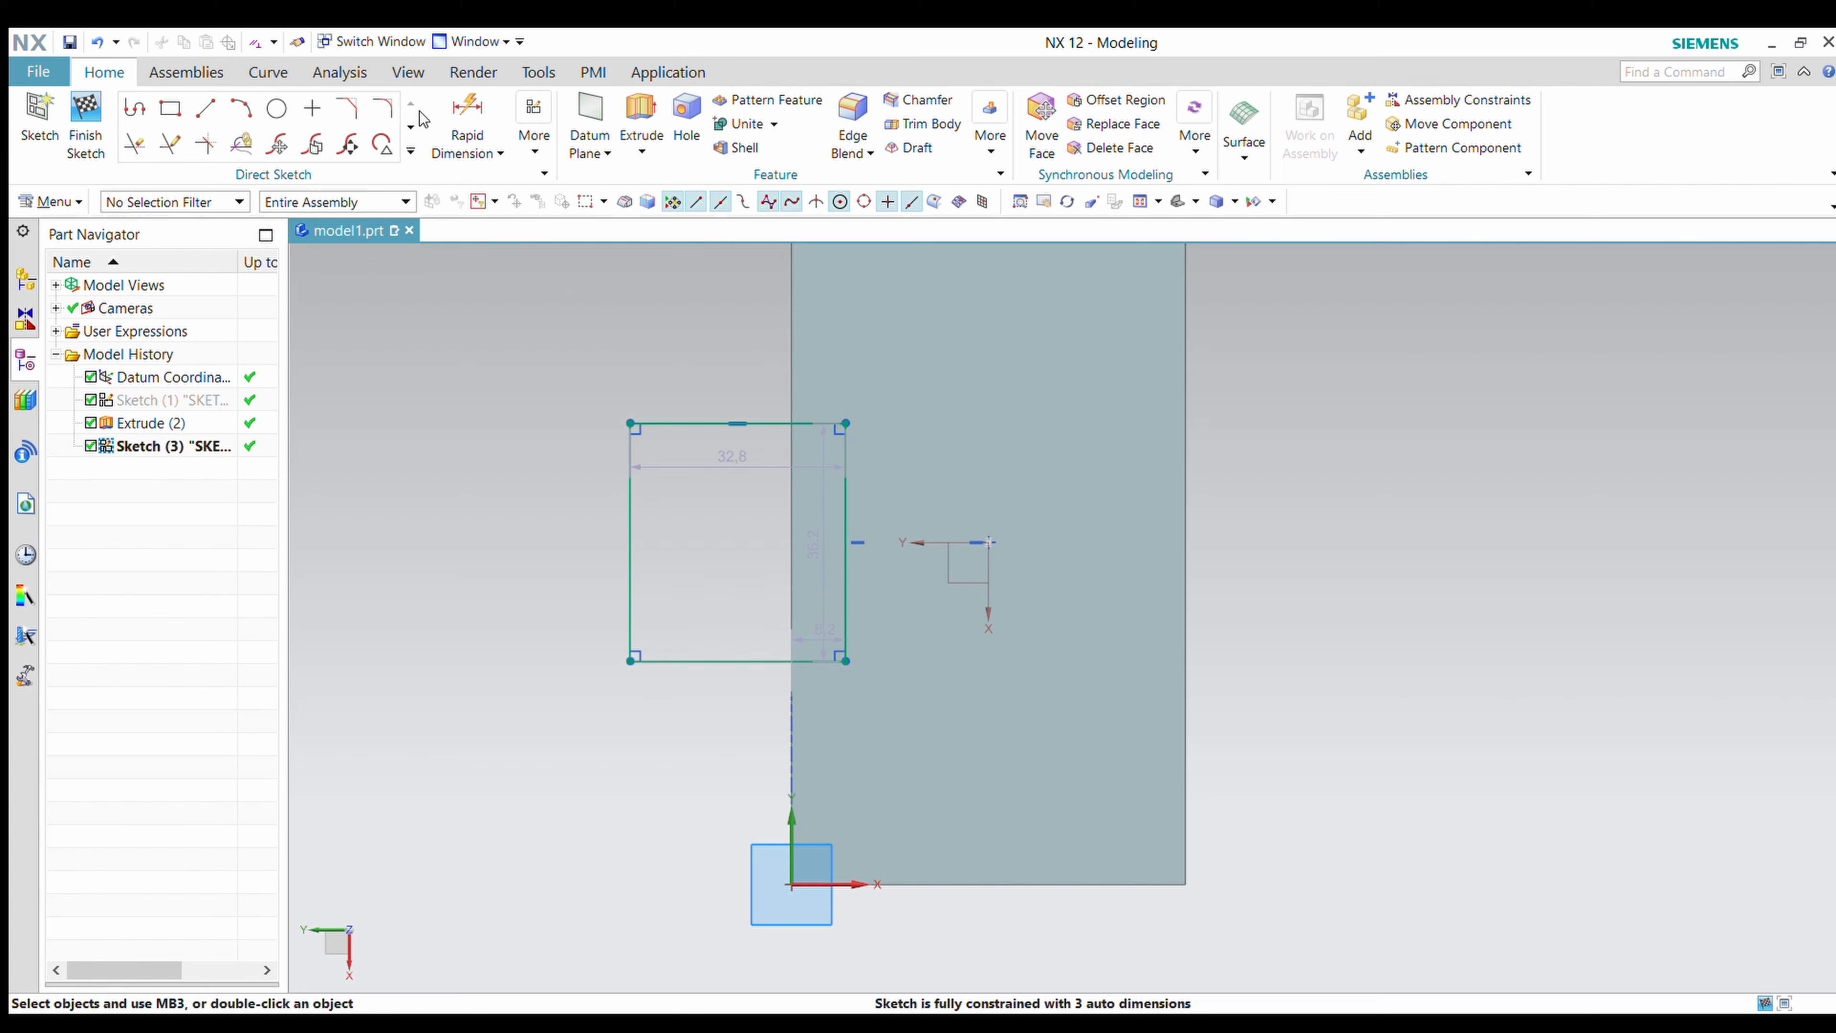
# Dimension the horizontal distance from the rectangle's left side to the datum origin as 52.
pyautogui.click(466, 125)
pyautogui.click(640, 617)
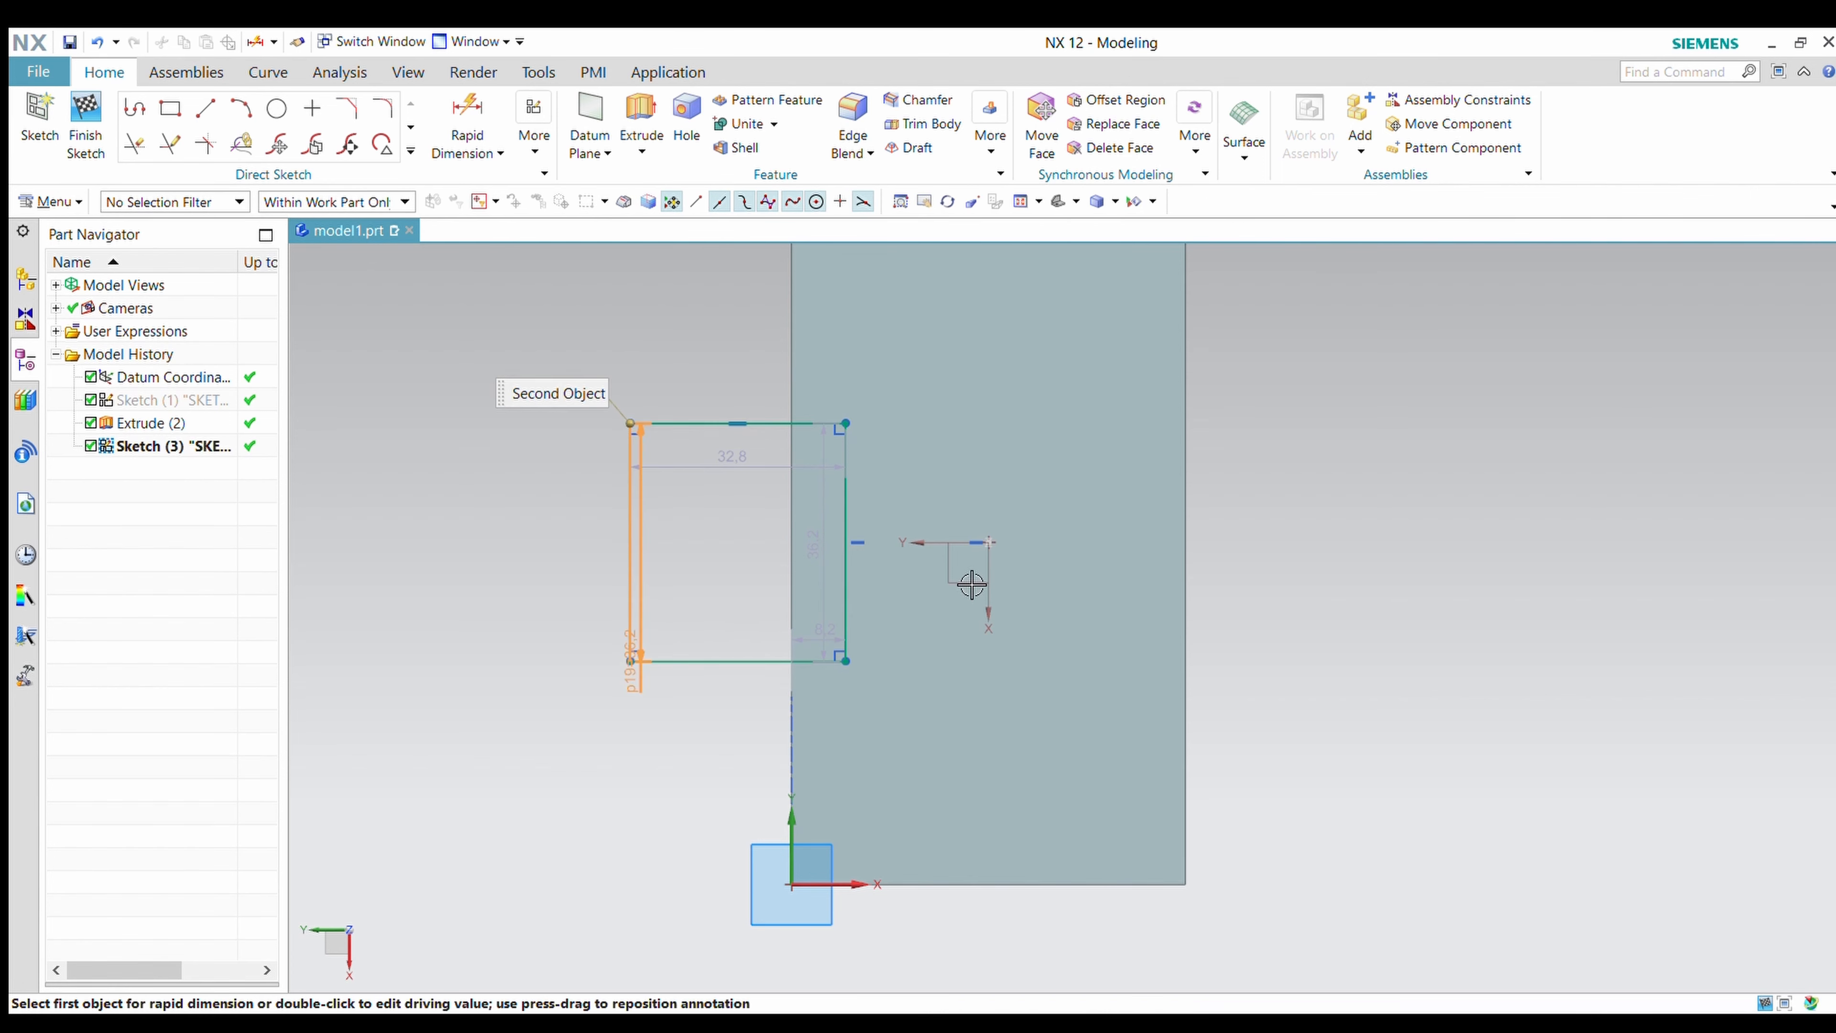
pyautogui.click(987, 545)
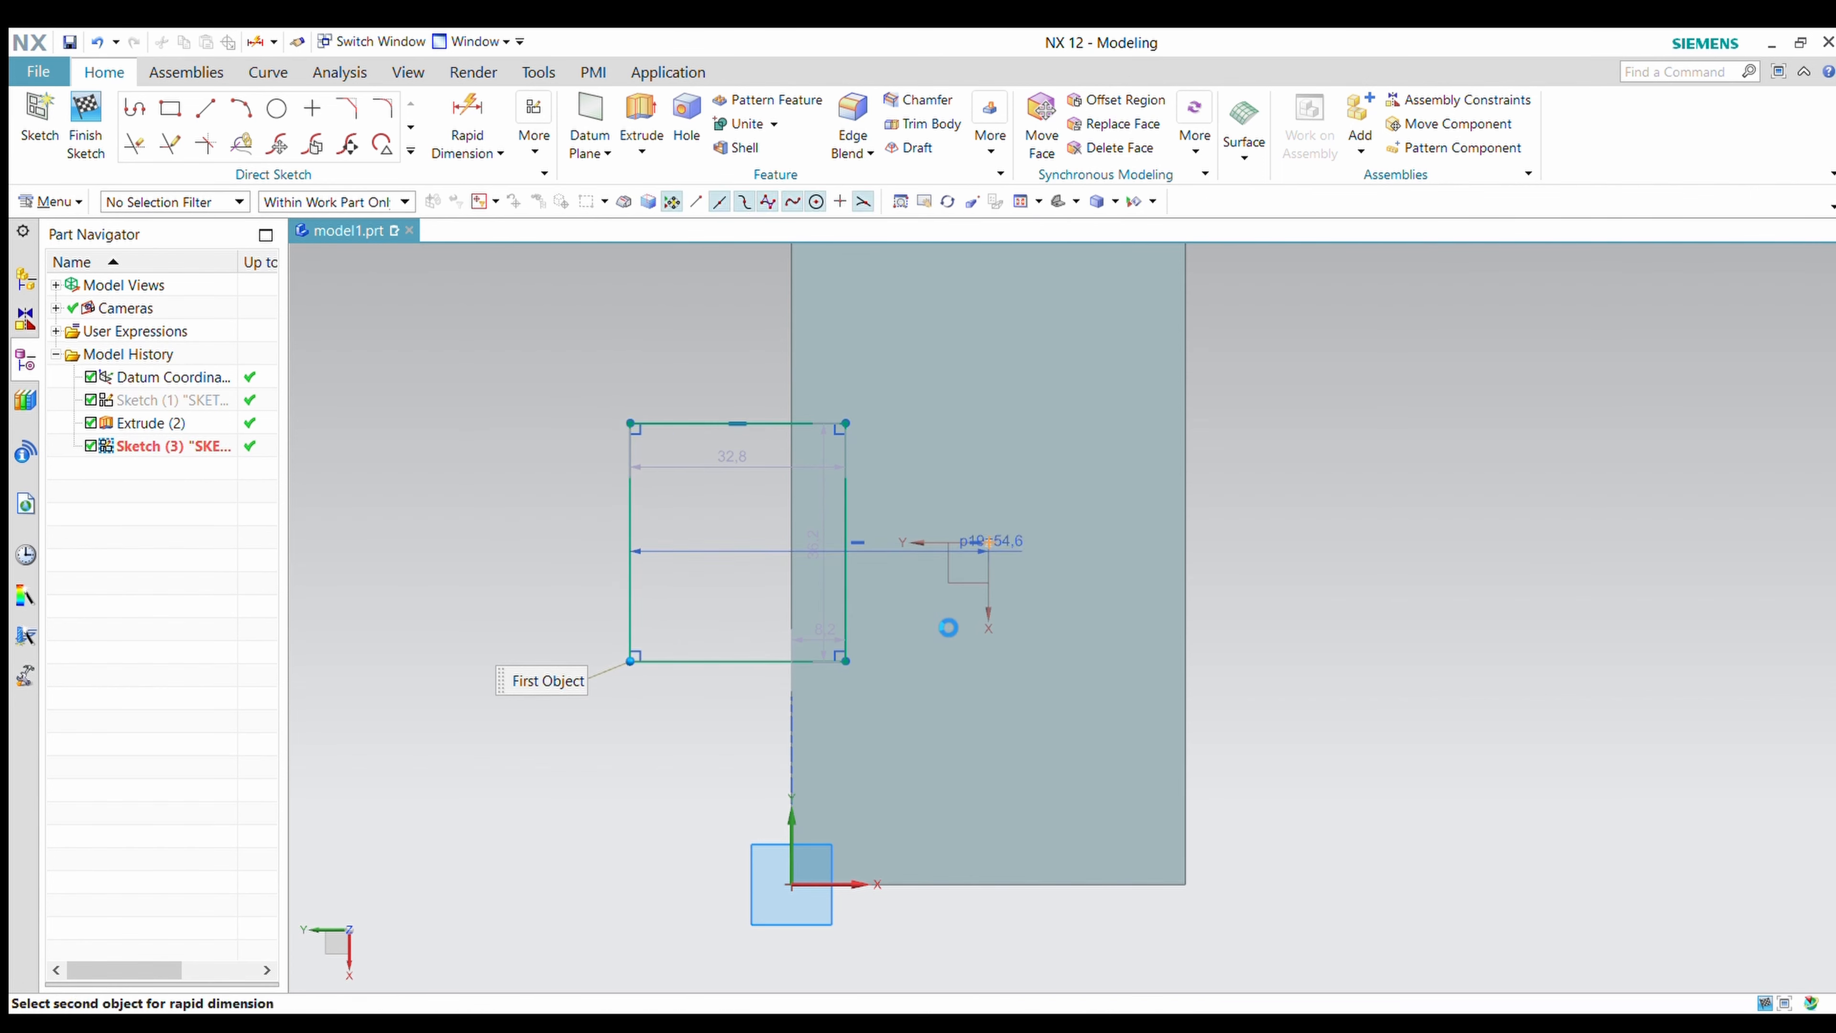
pyautogui.click(840, 763)
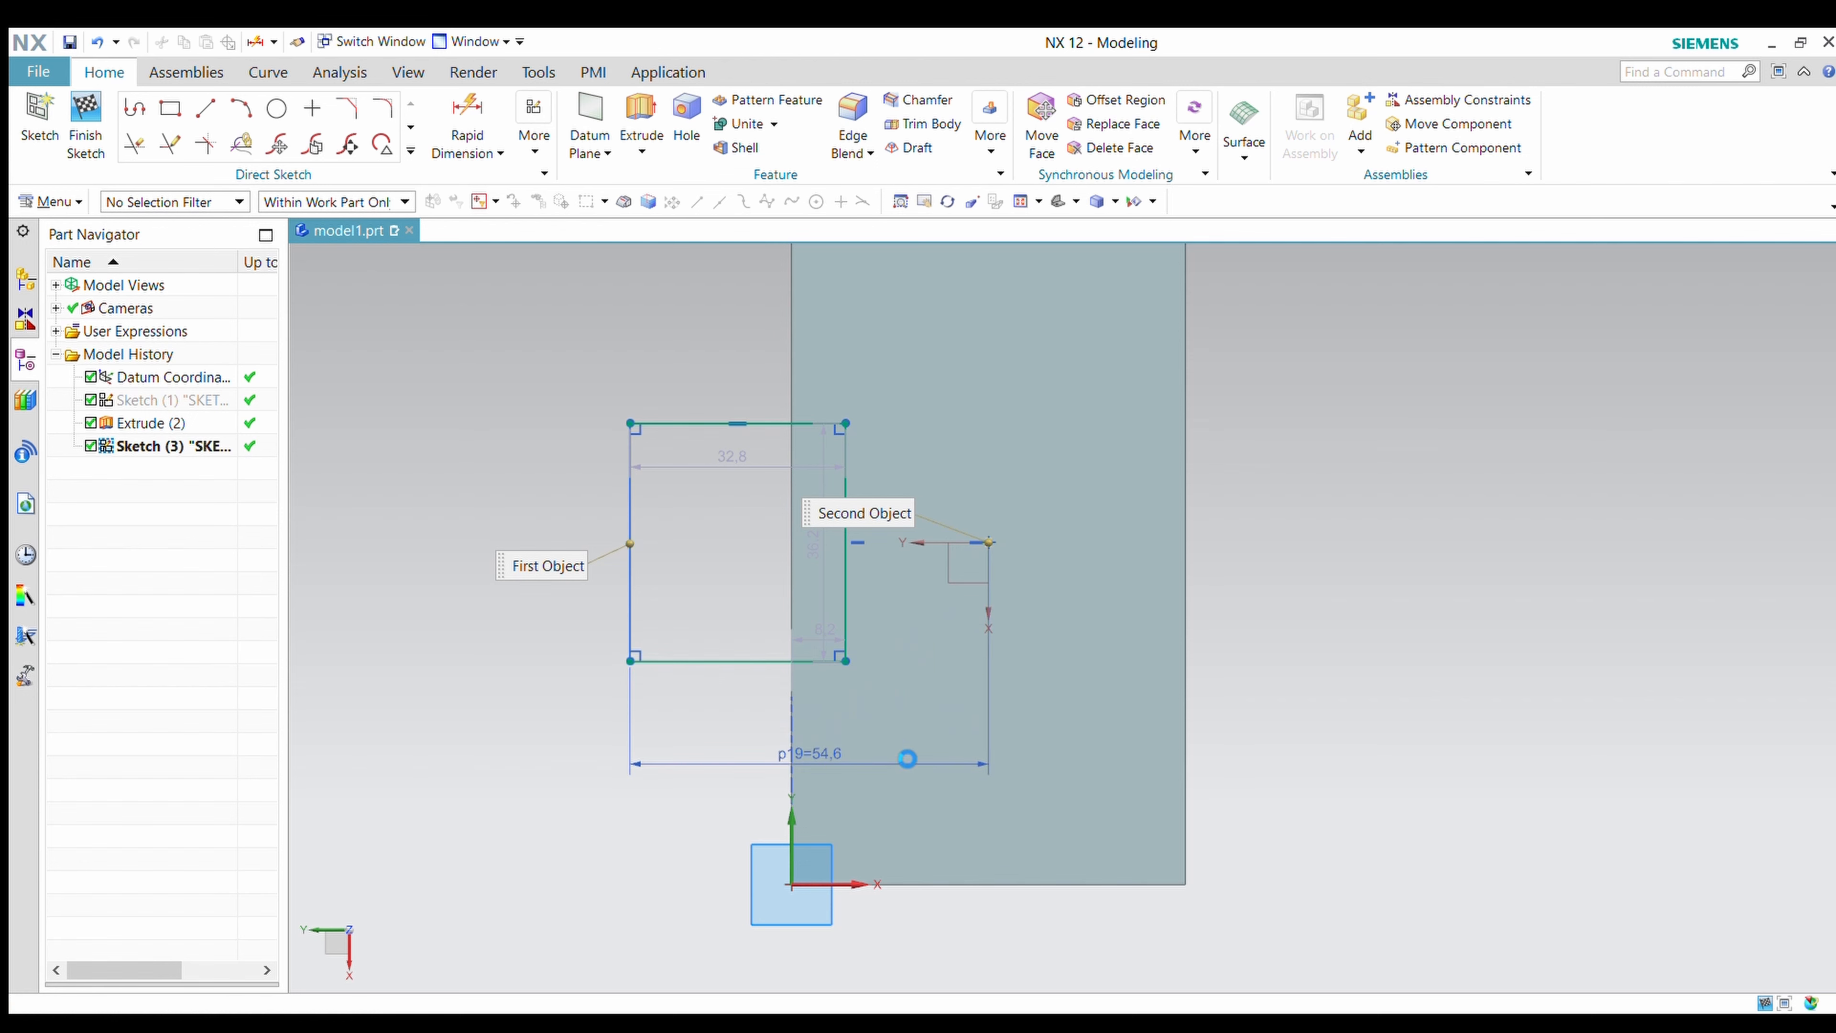
pyautogui.write('52')
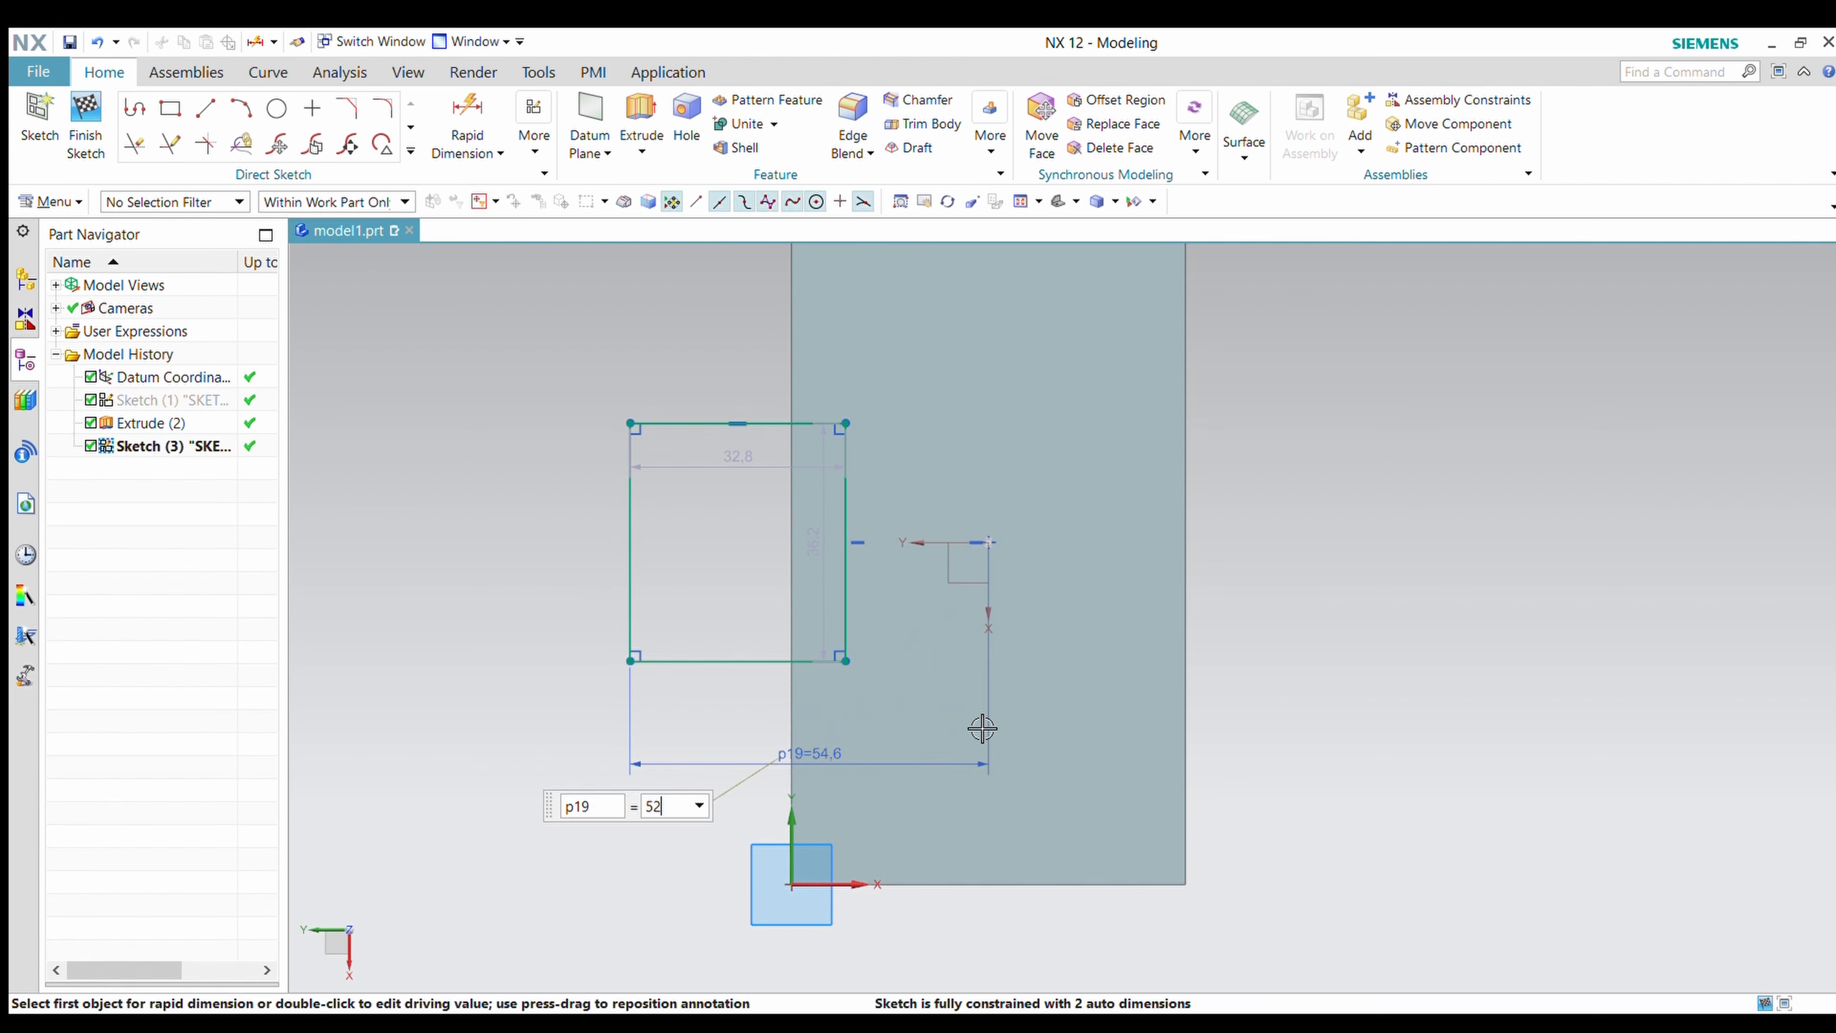
pyautogui.press('Return')
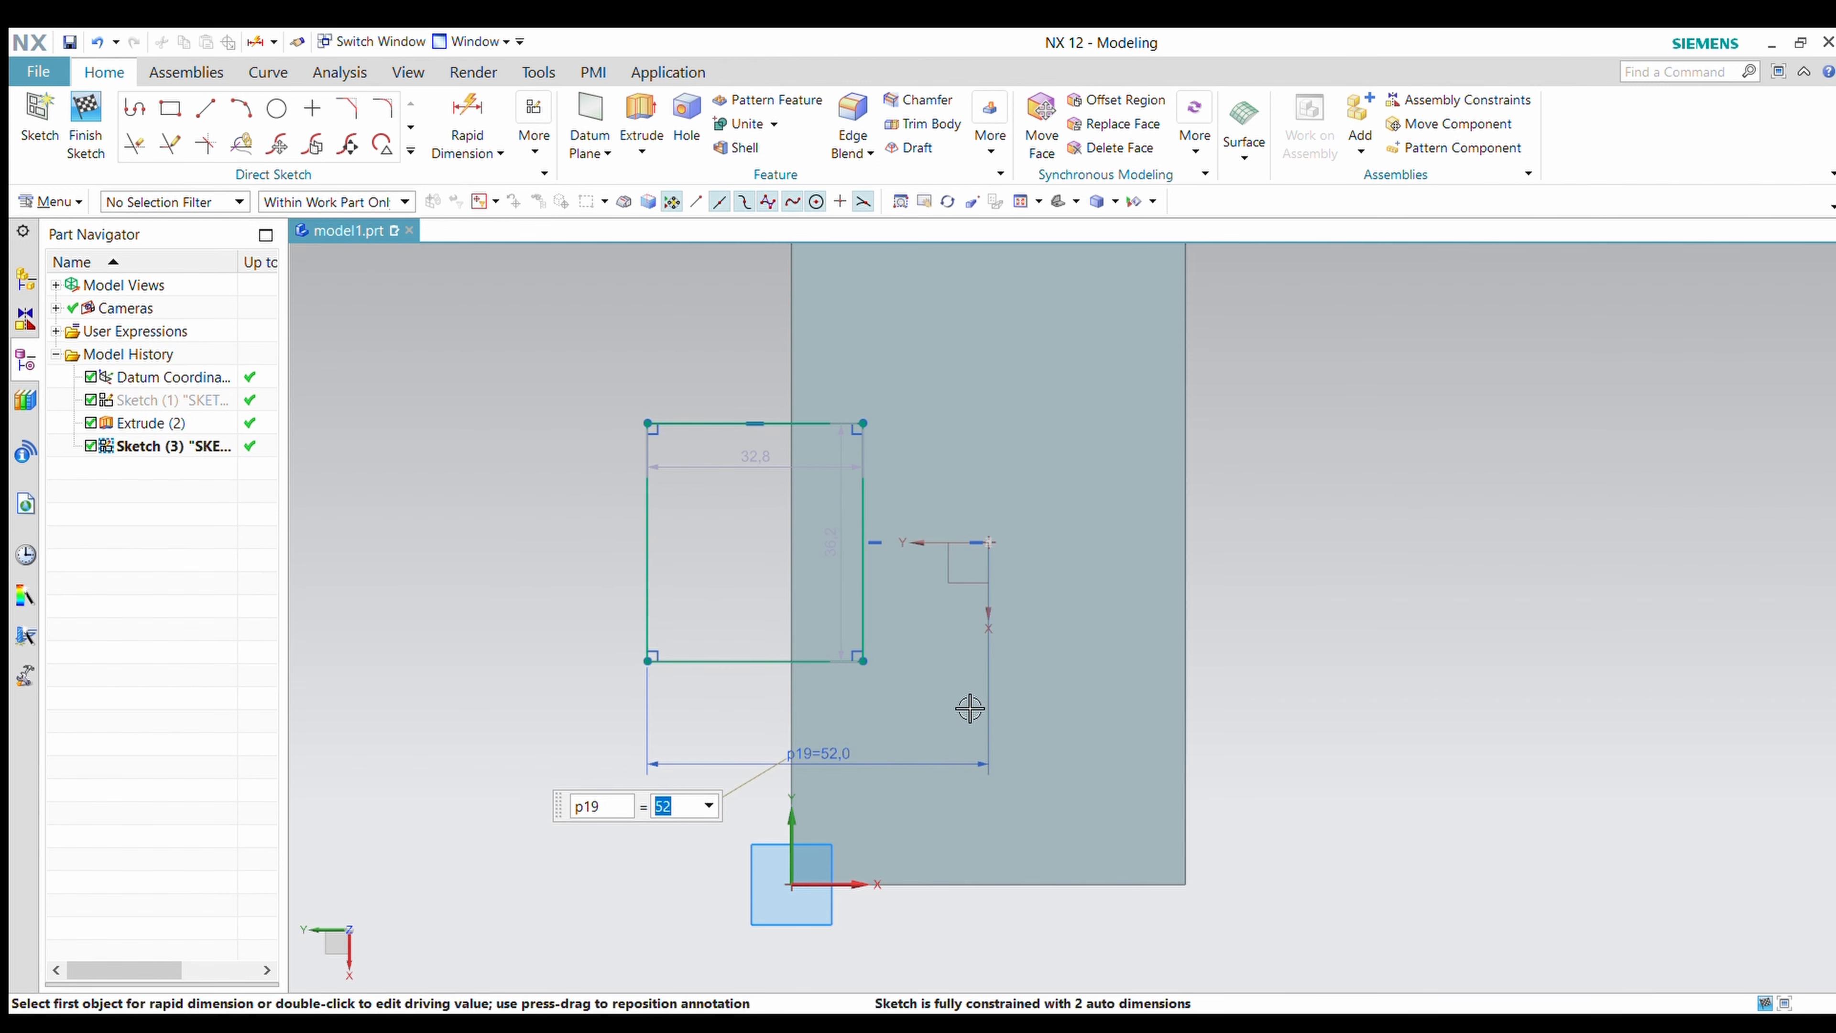
# Dimension the rectangle's right side as 30 and move that side so its midpoint lies on the datum origin.
pyautogui.click(873, 500)
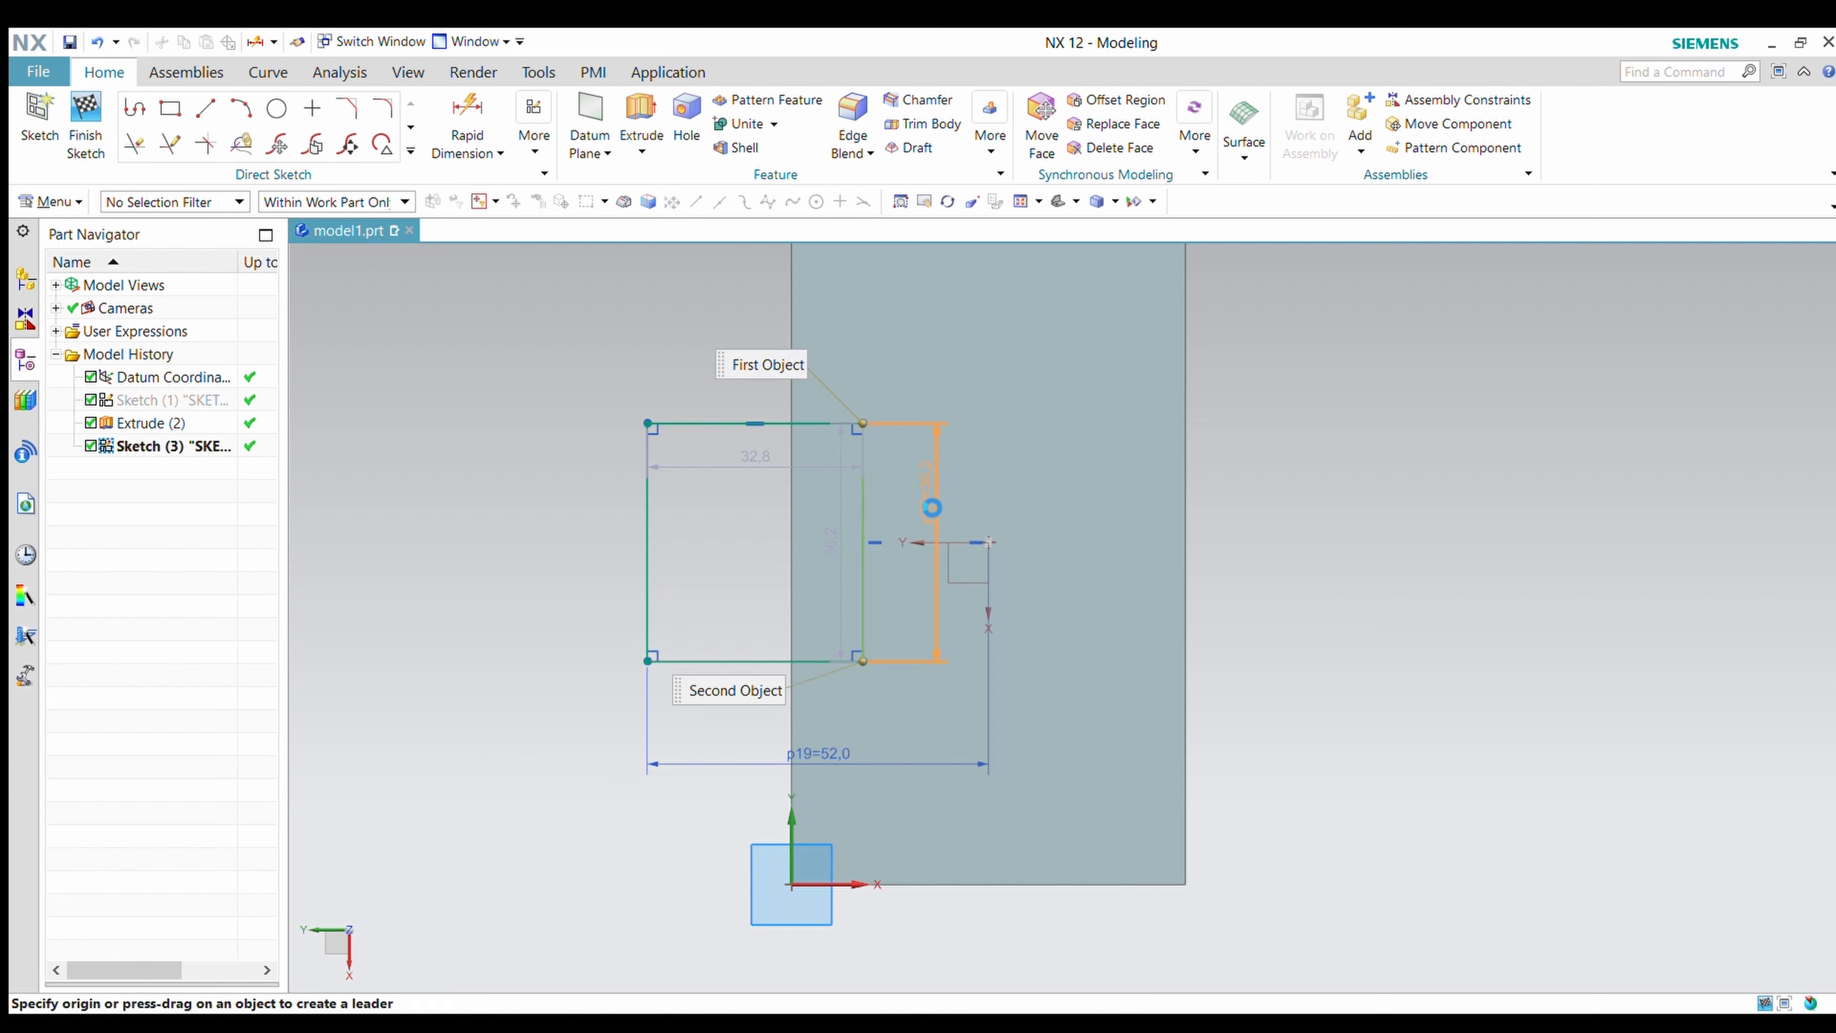
pyautogui.click(932, 506)
pyautogui.write('30')
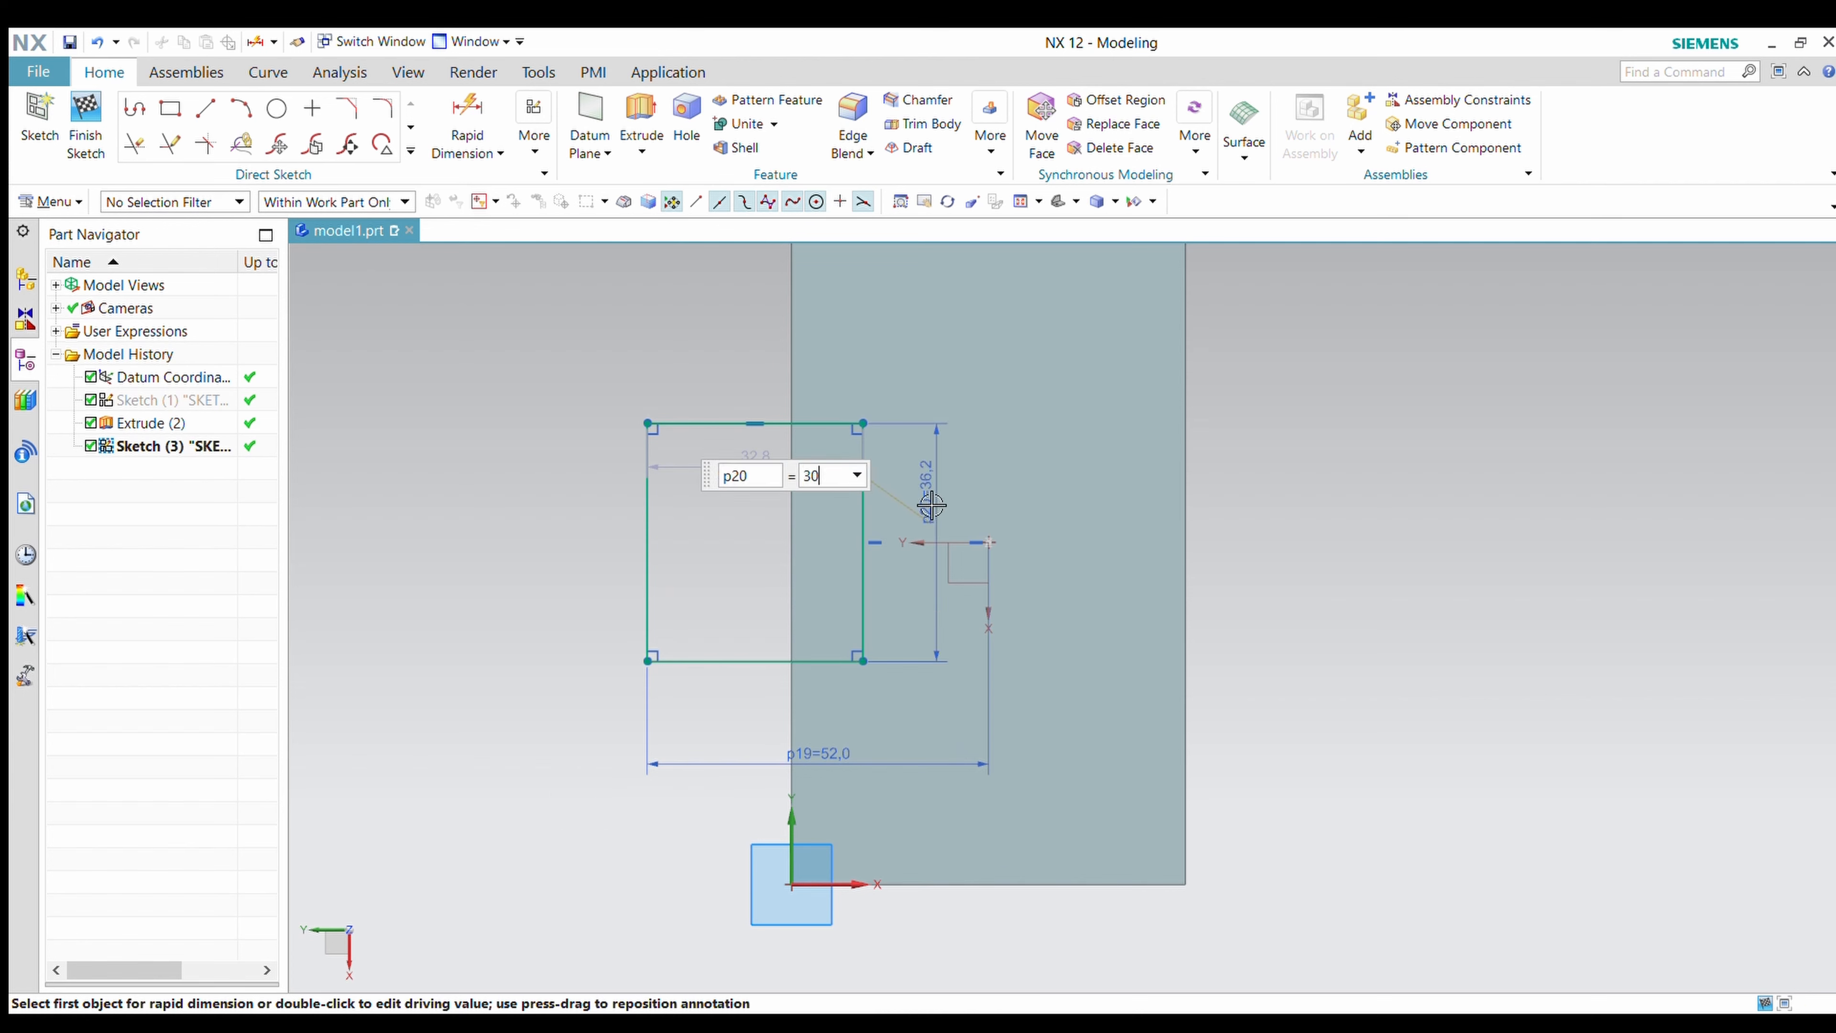
pyautogui.press('Return')
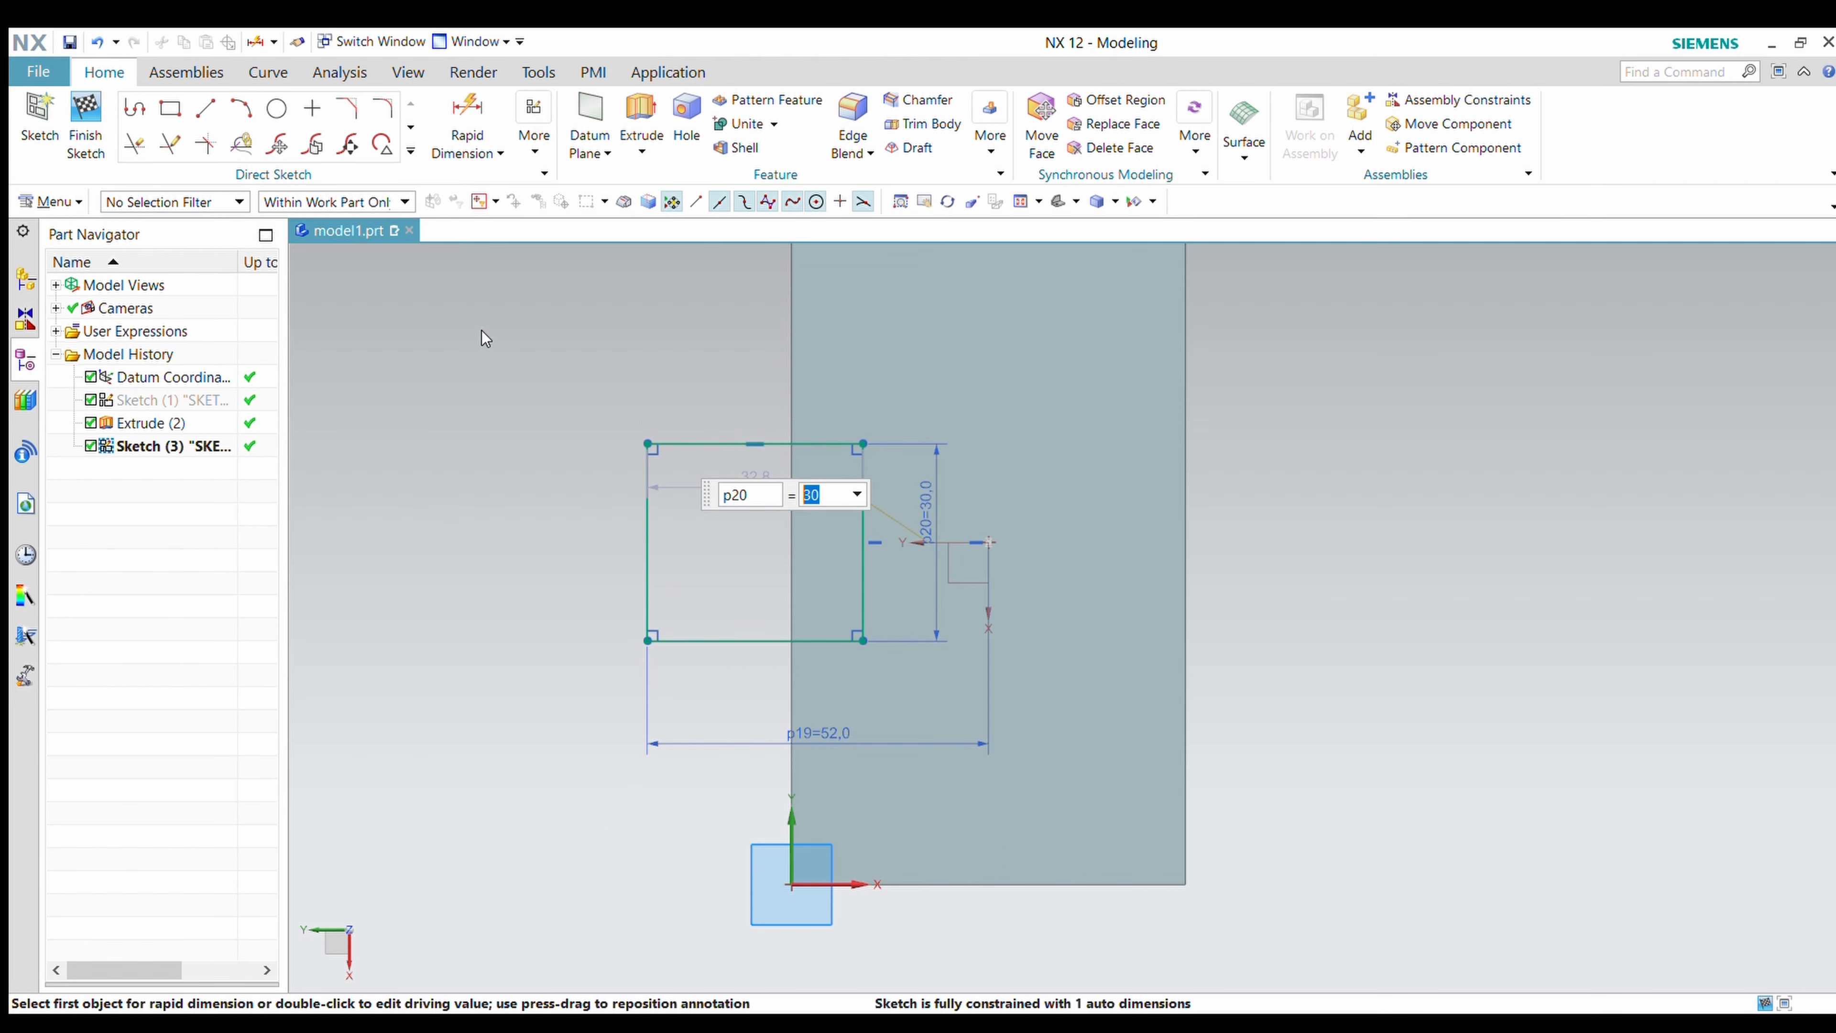
pyautogui.press('Escape')
pyautogui.moveTo(870, 559); pyautogui.dragTo(988, 542)
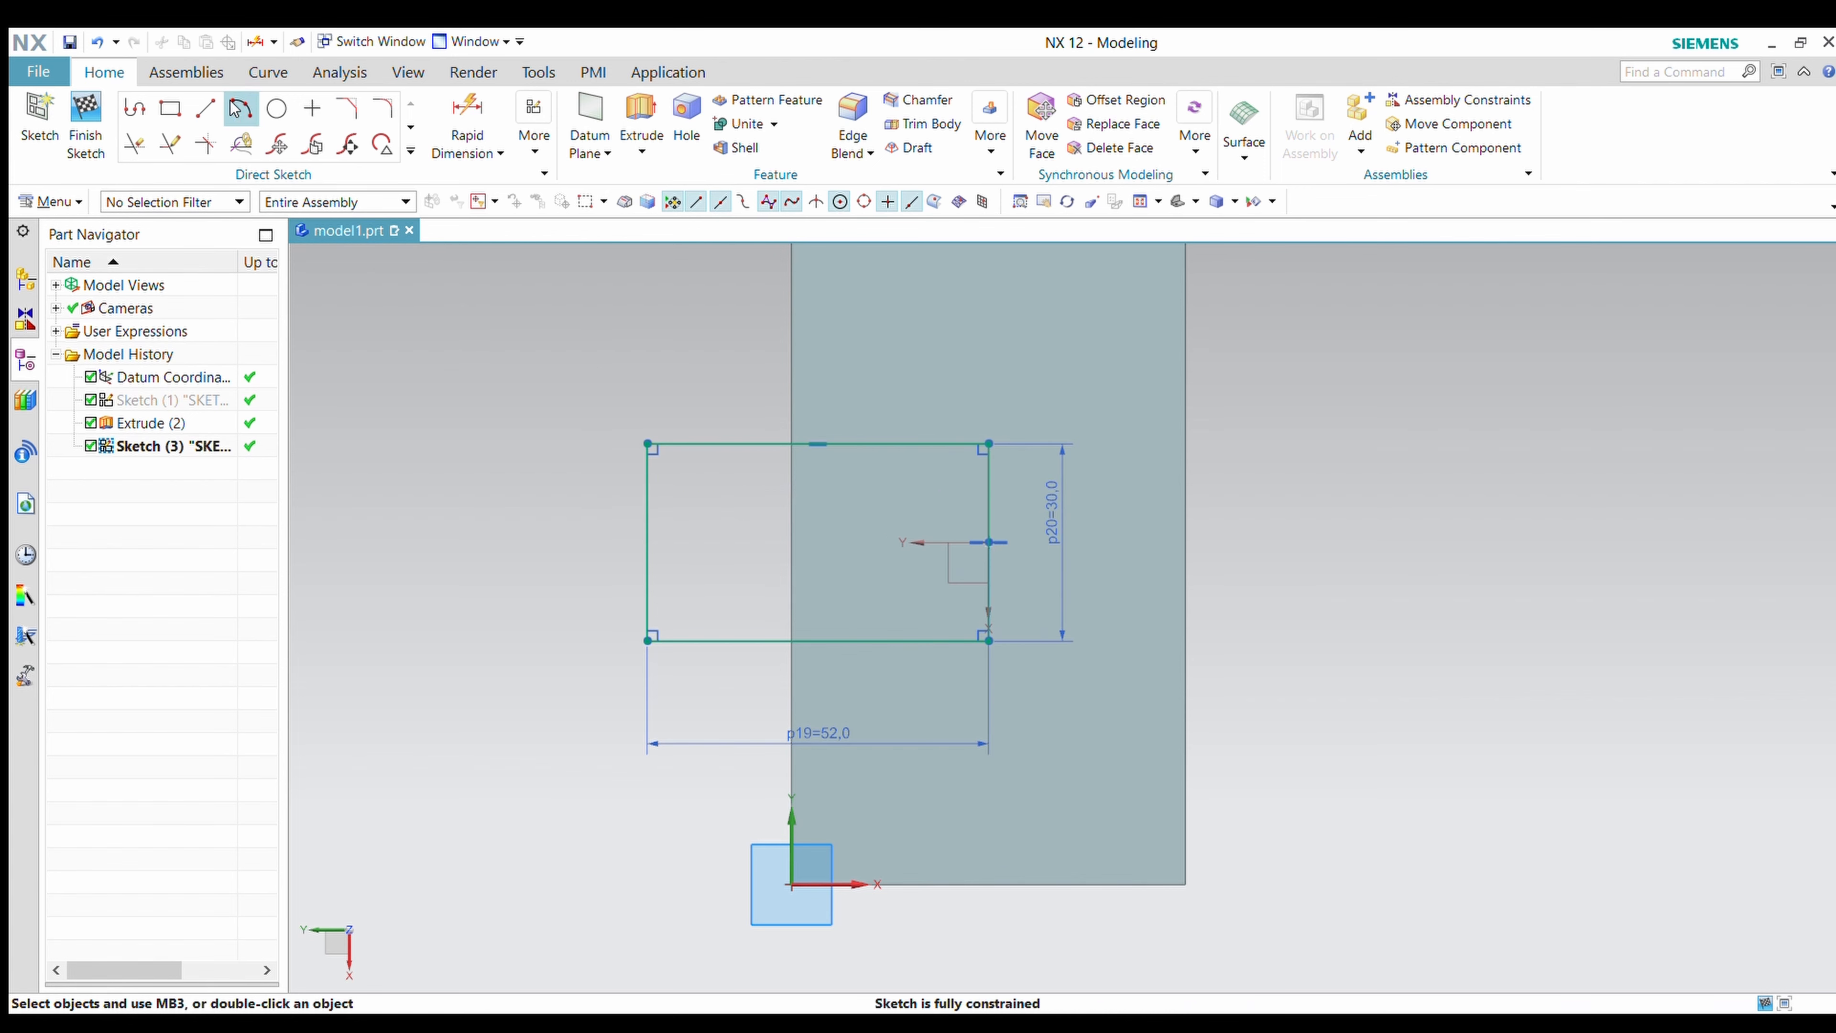
# Sketch a circle about 13.7 in diameter in the rectangle's left half and align its centre horizontally with the datum origin.
pyautogui.click(277, 109)
pyautogui.click(749, 540)
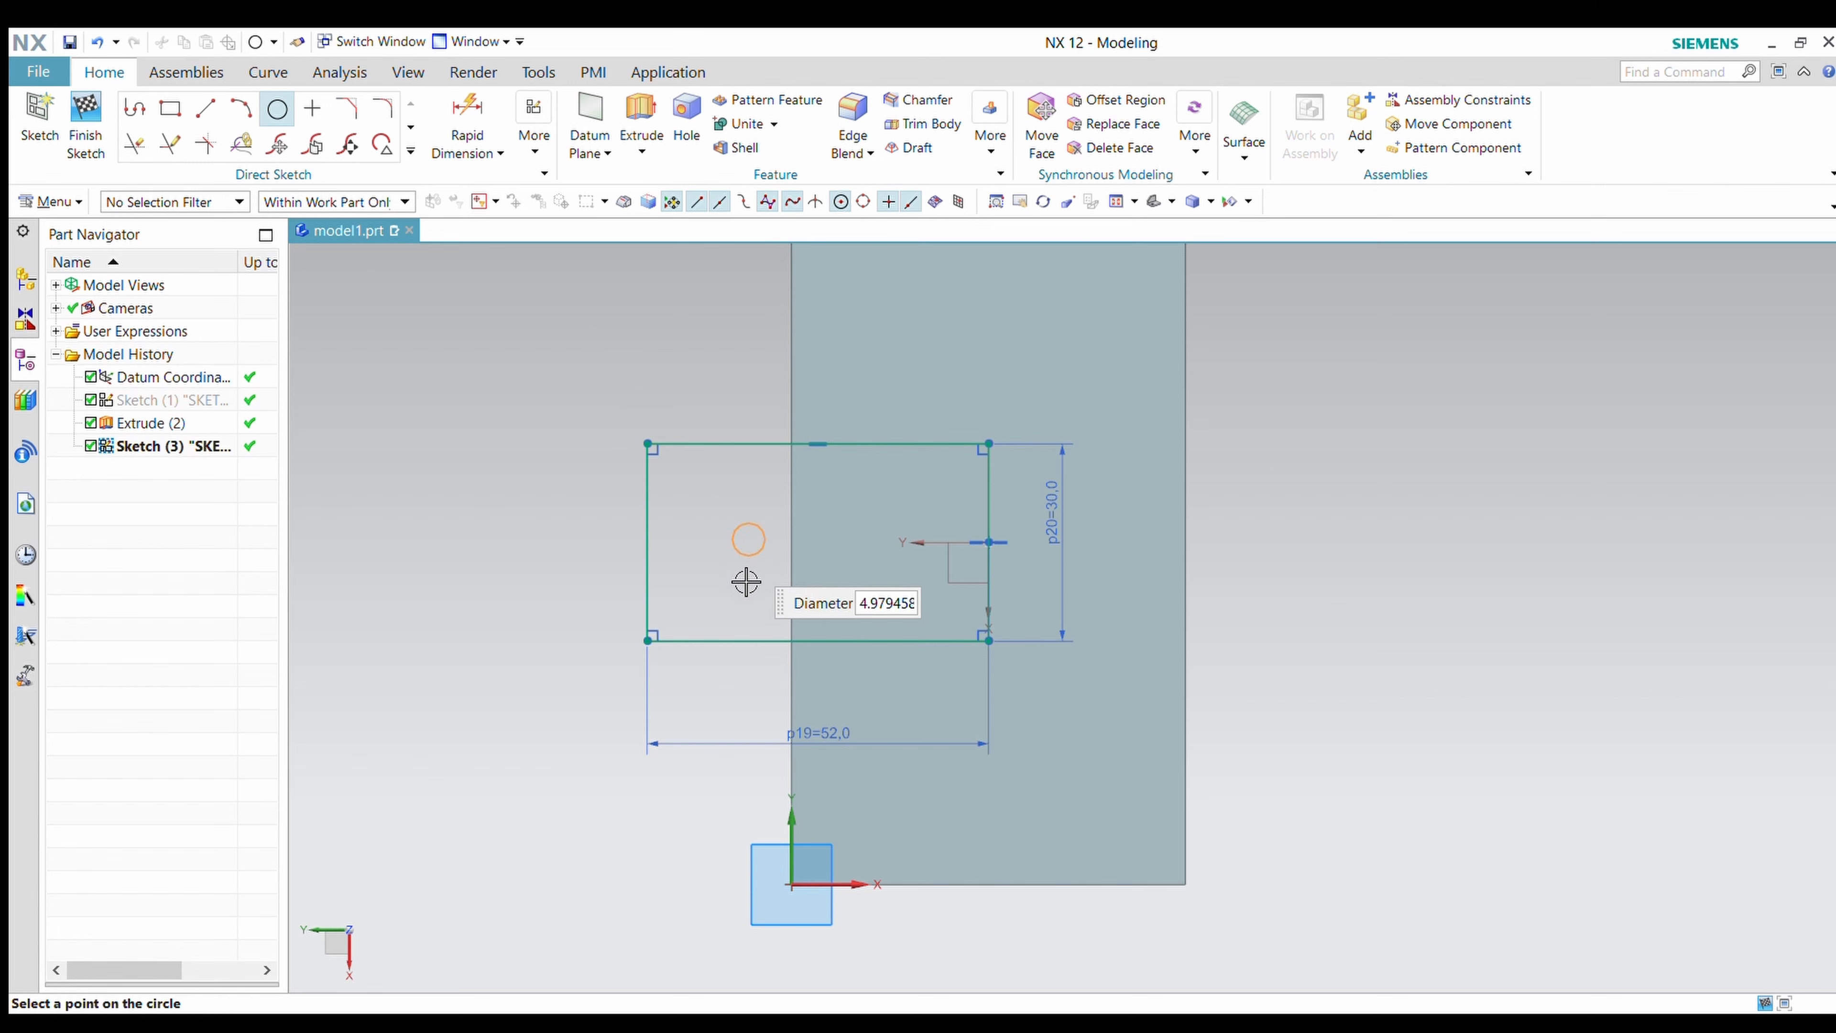
pyautogui.click(745, 584)
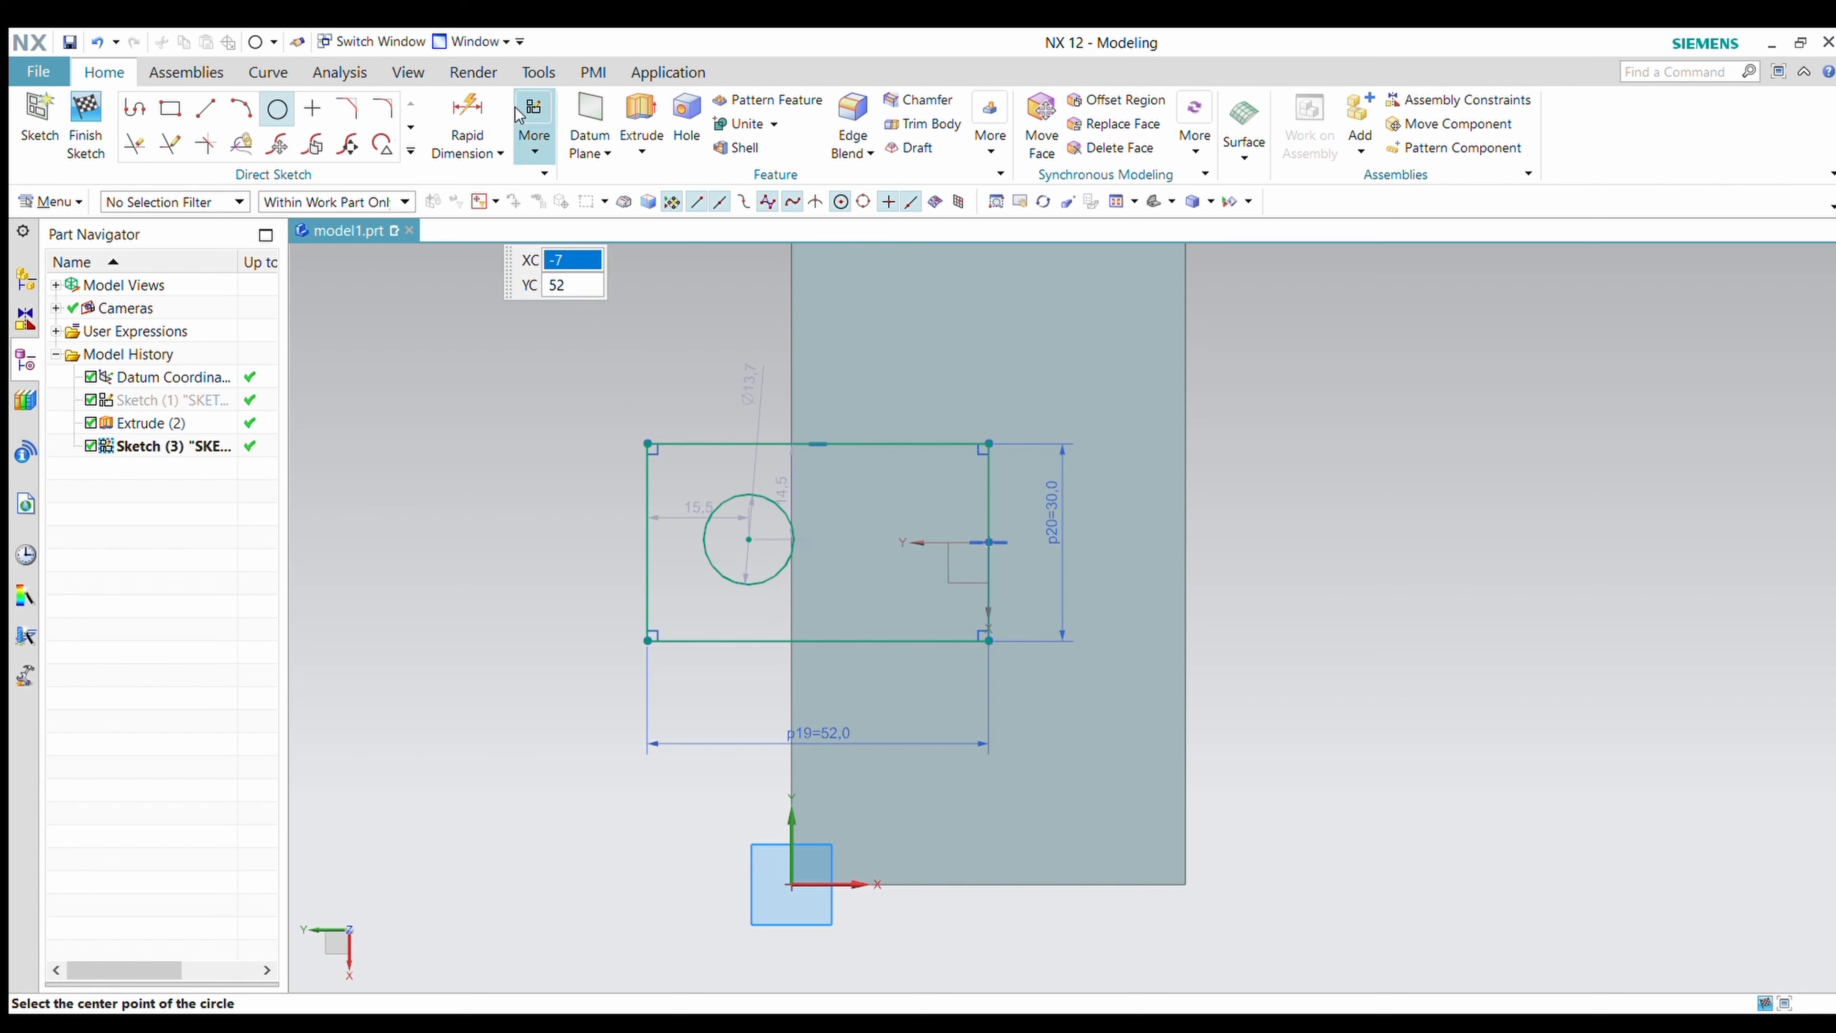
pyautogui.click(584, 209)
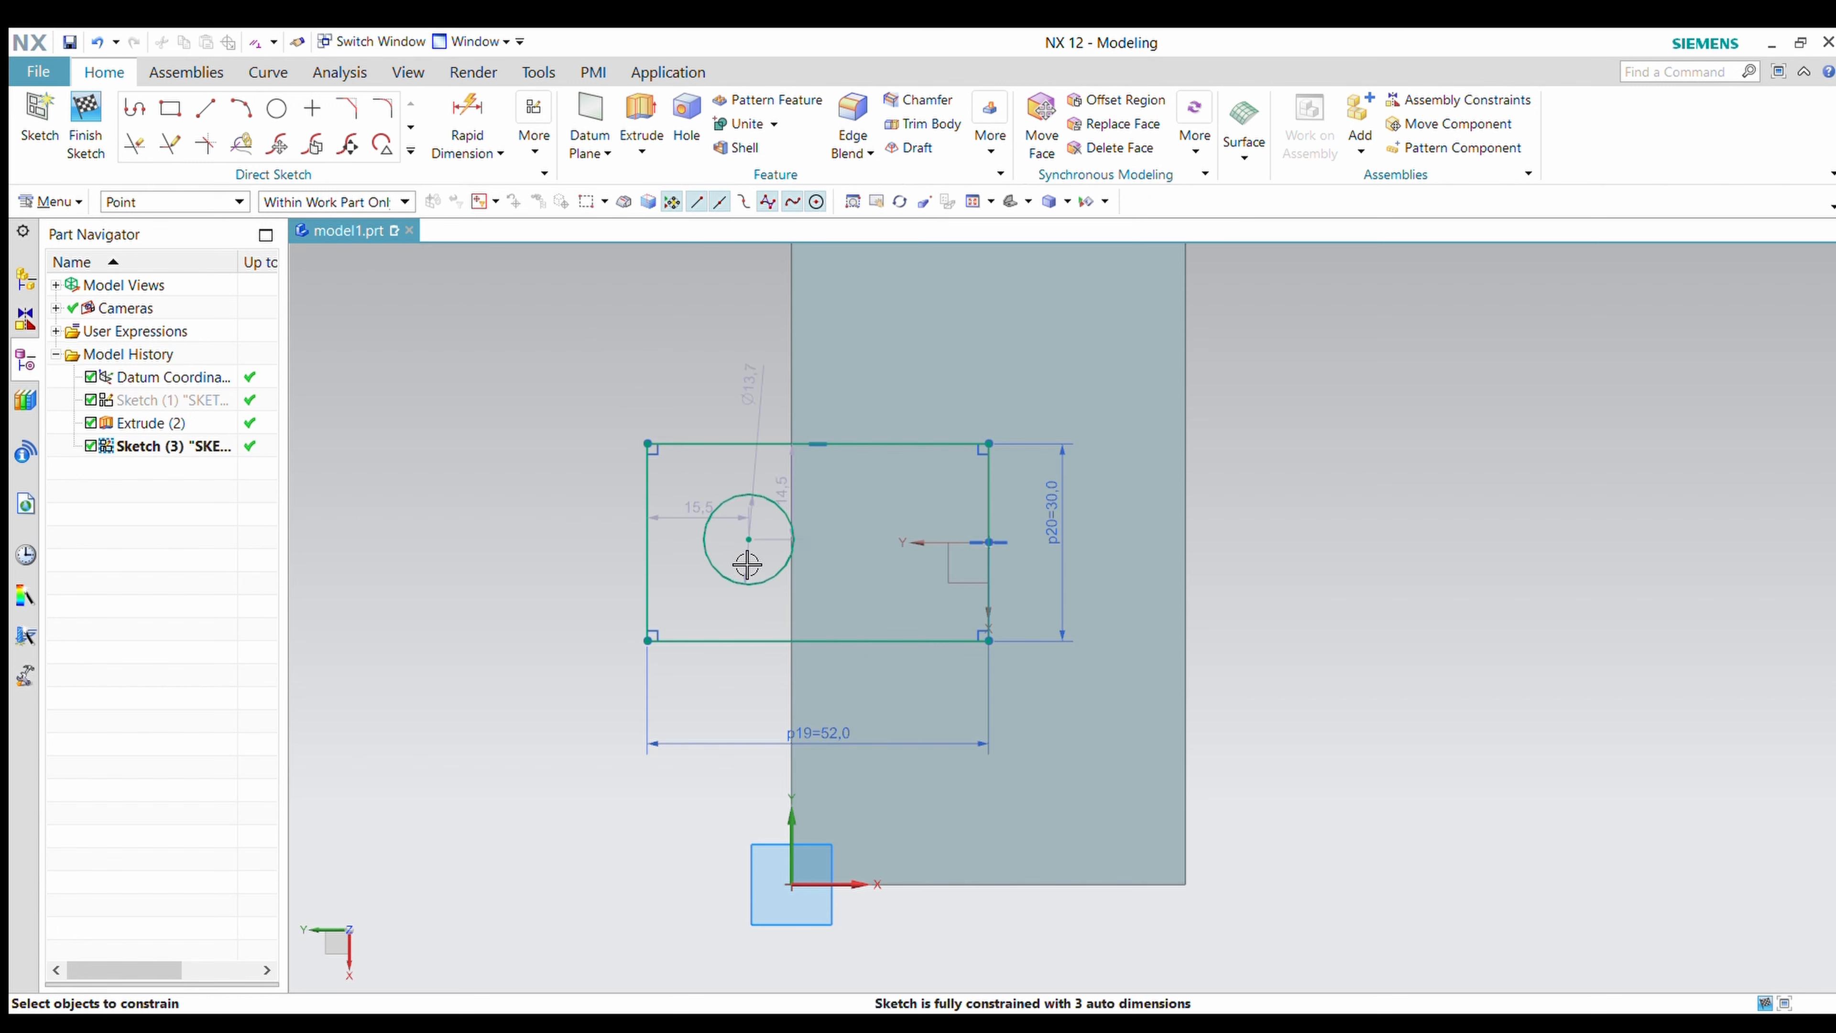
pyautogui.click(750, 543)
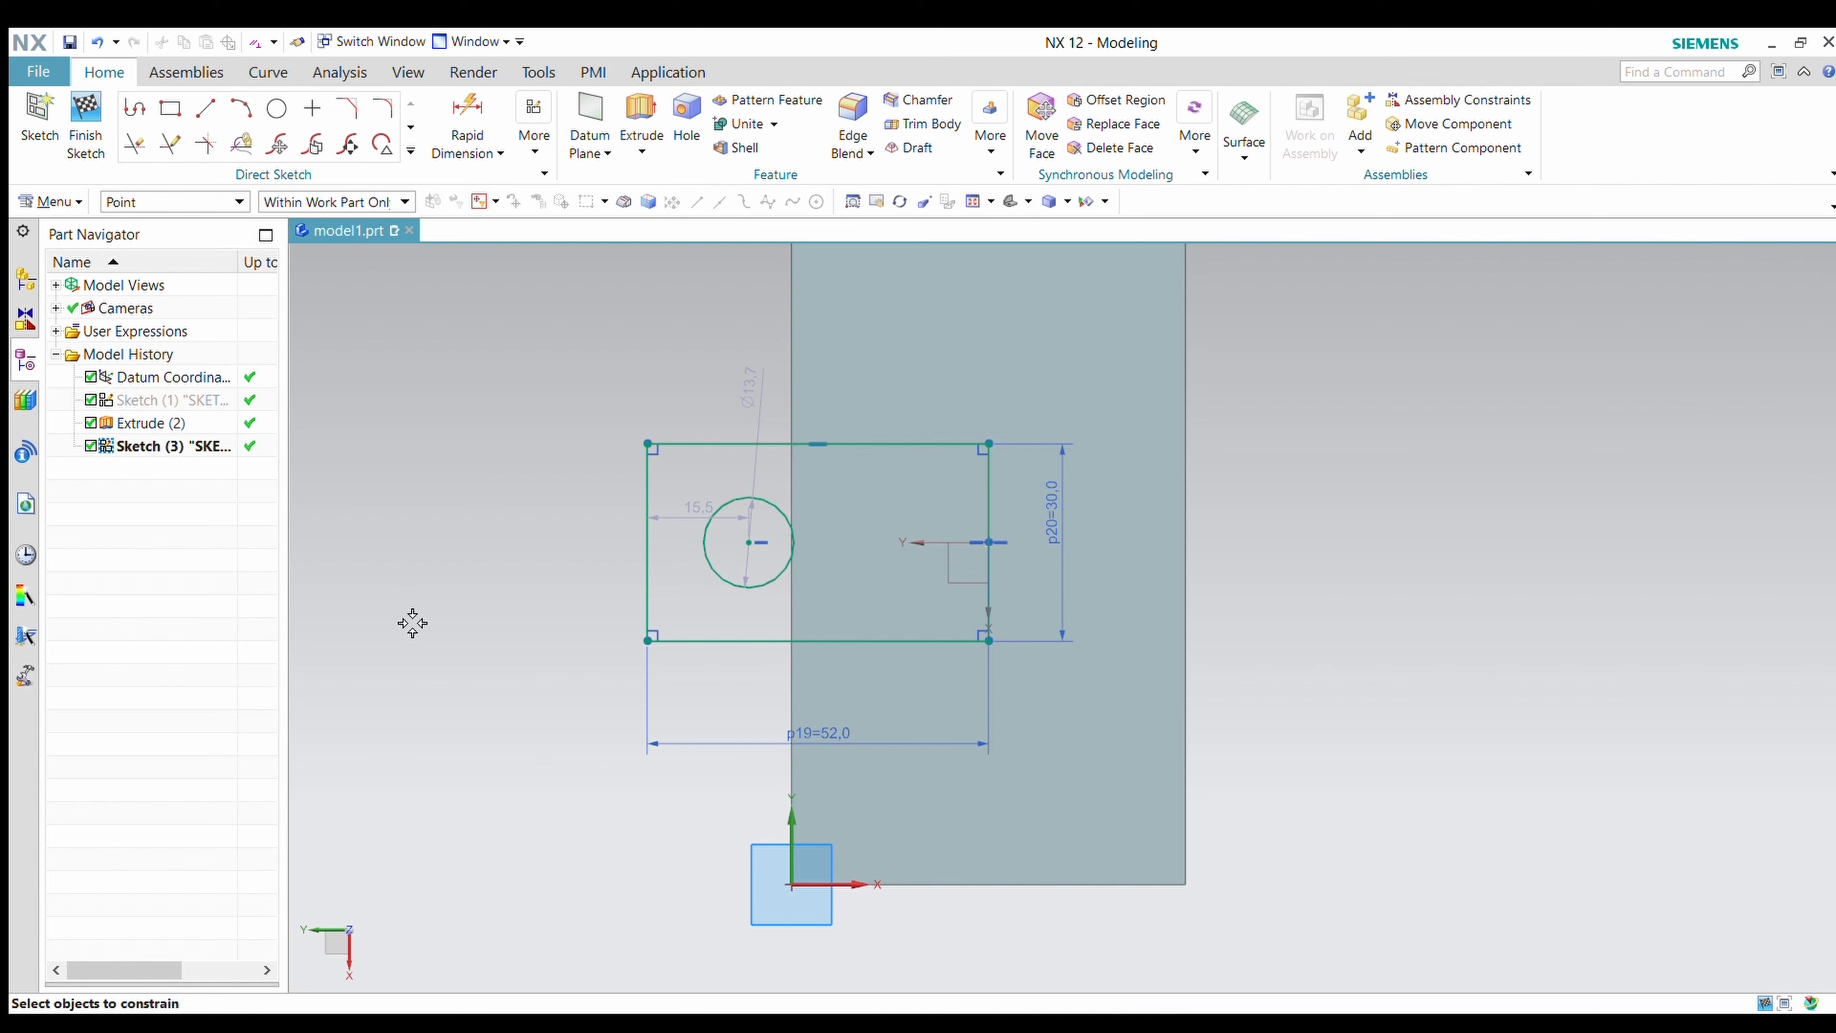
pyautogui.click(444, 644)
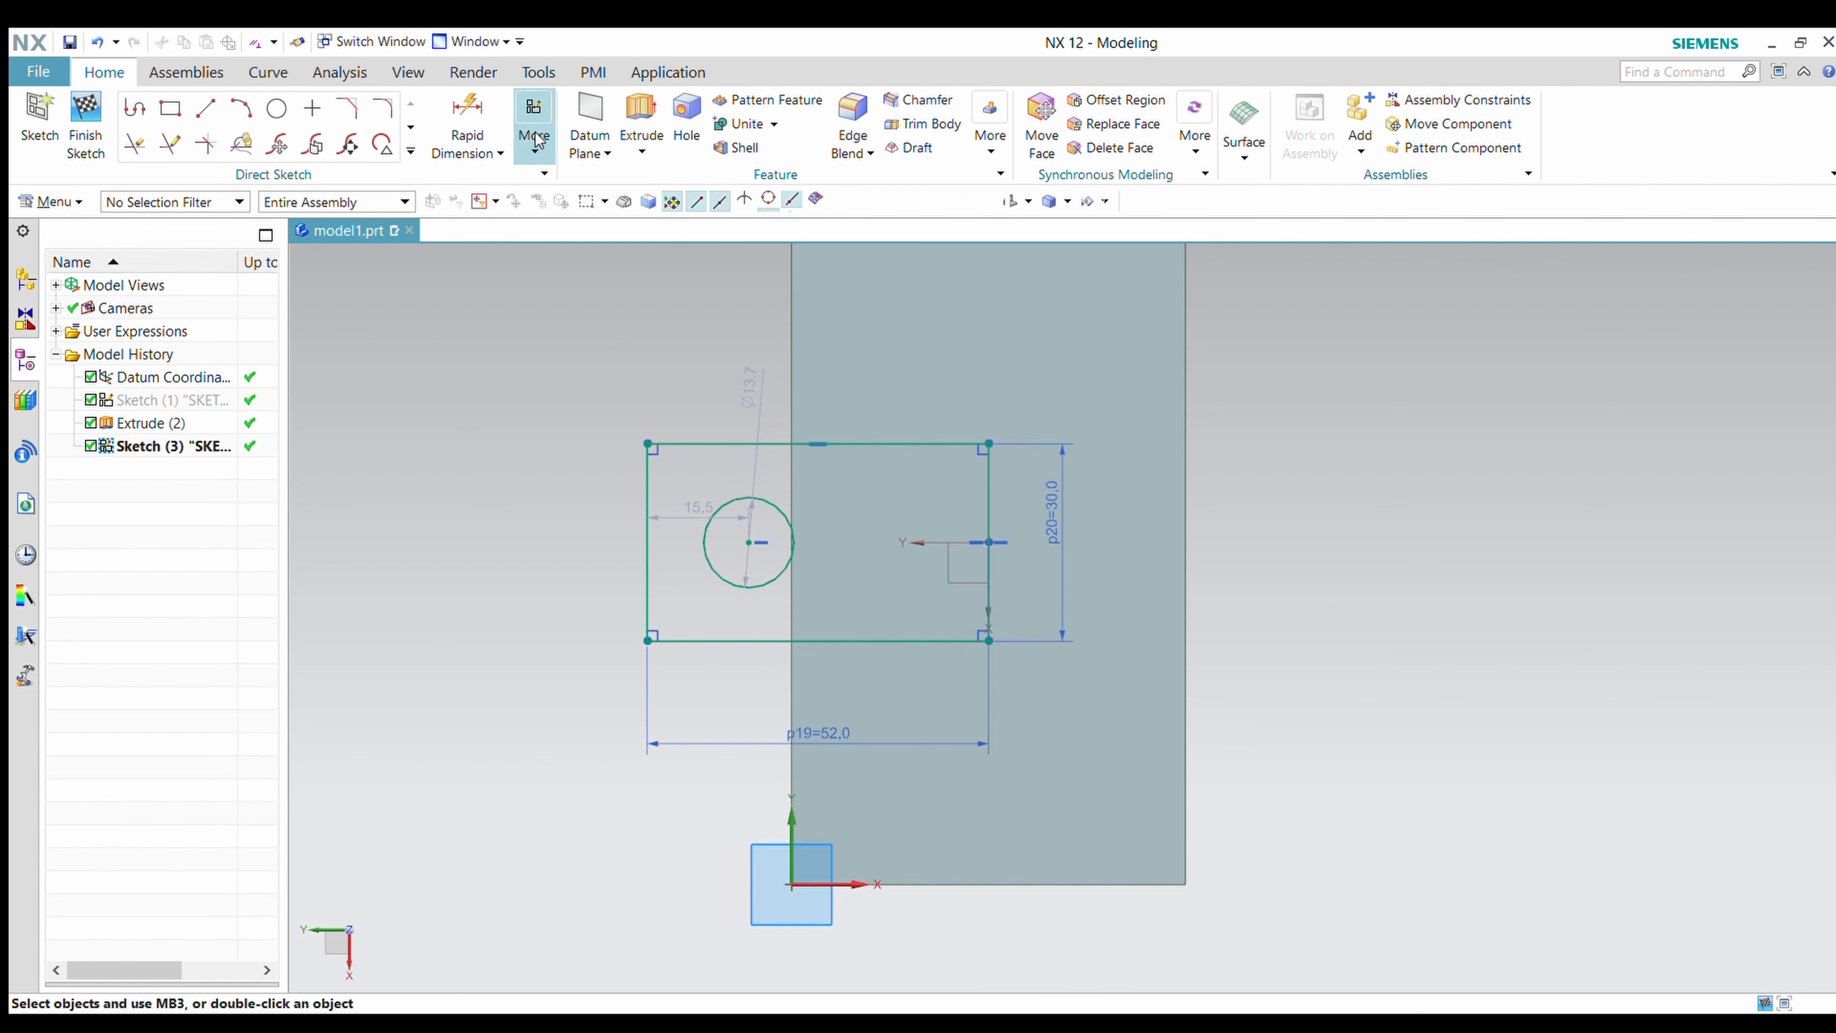
# Dimension the circle's diameter as 12.
pyautogui.click(465, 107)
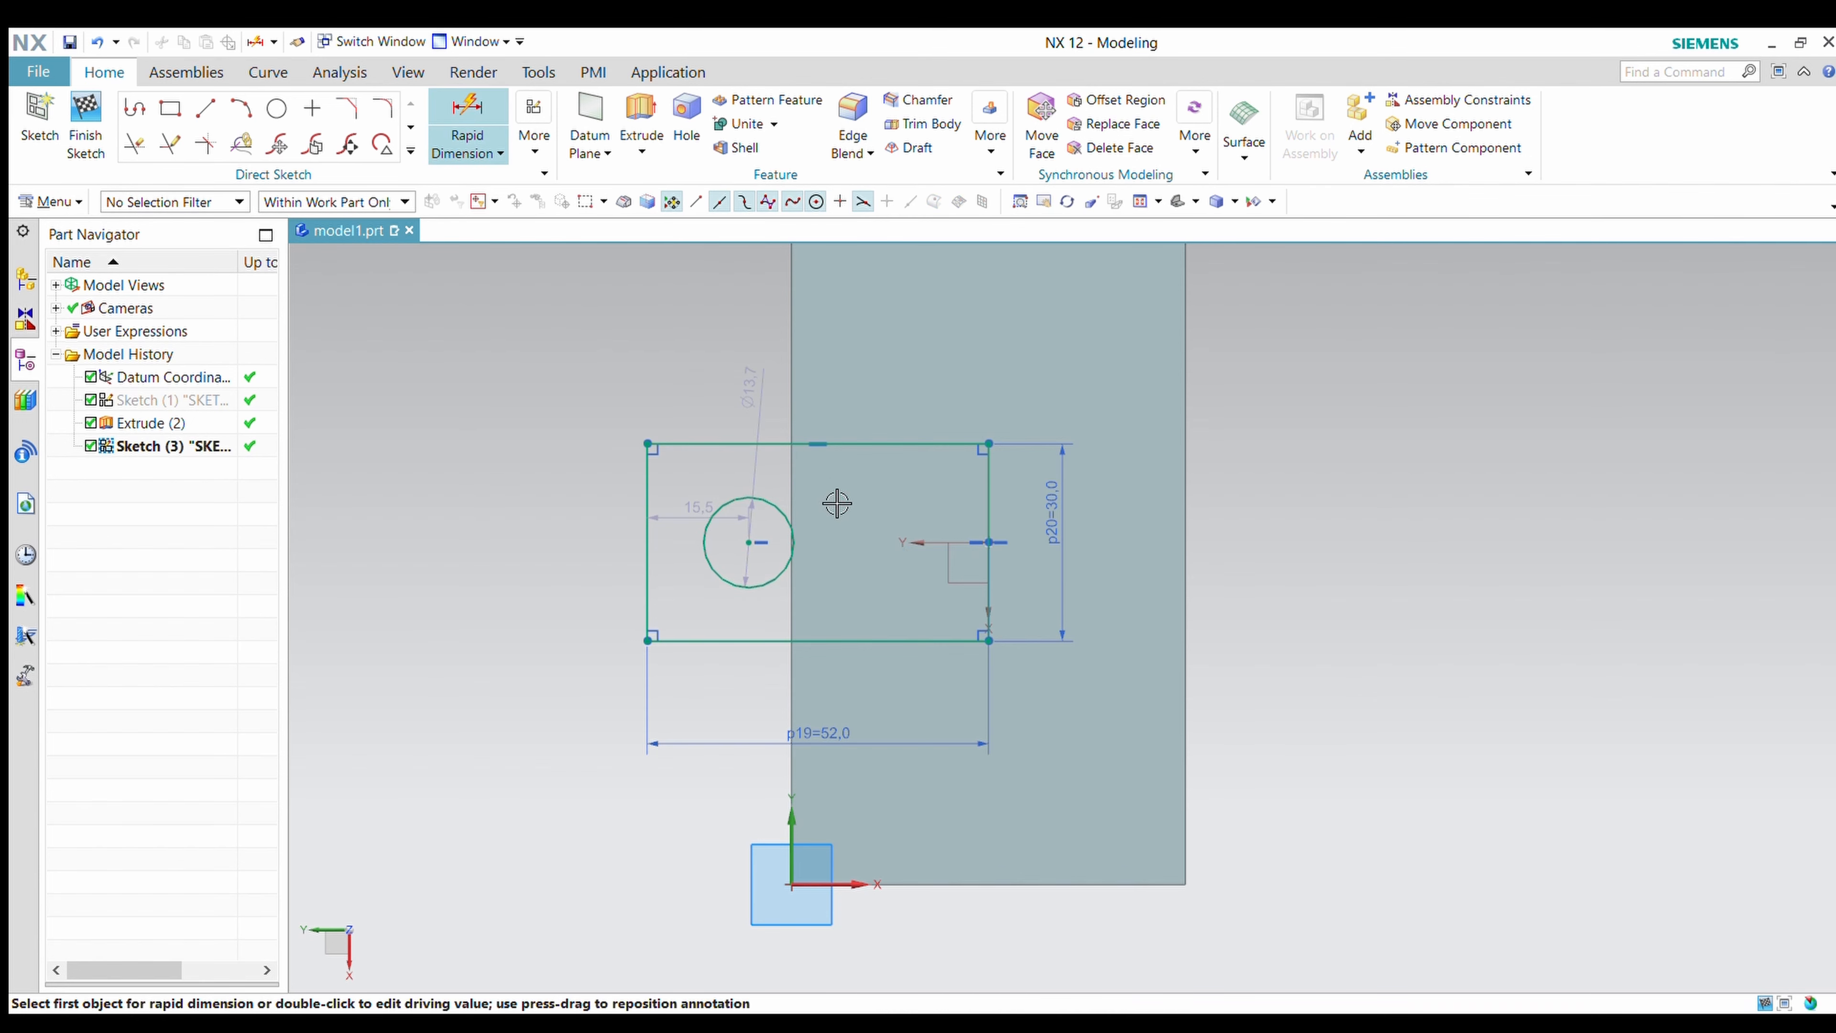
pyautogui.click(791, 530)
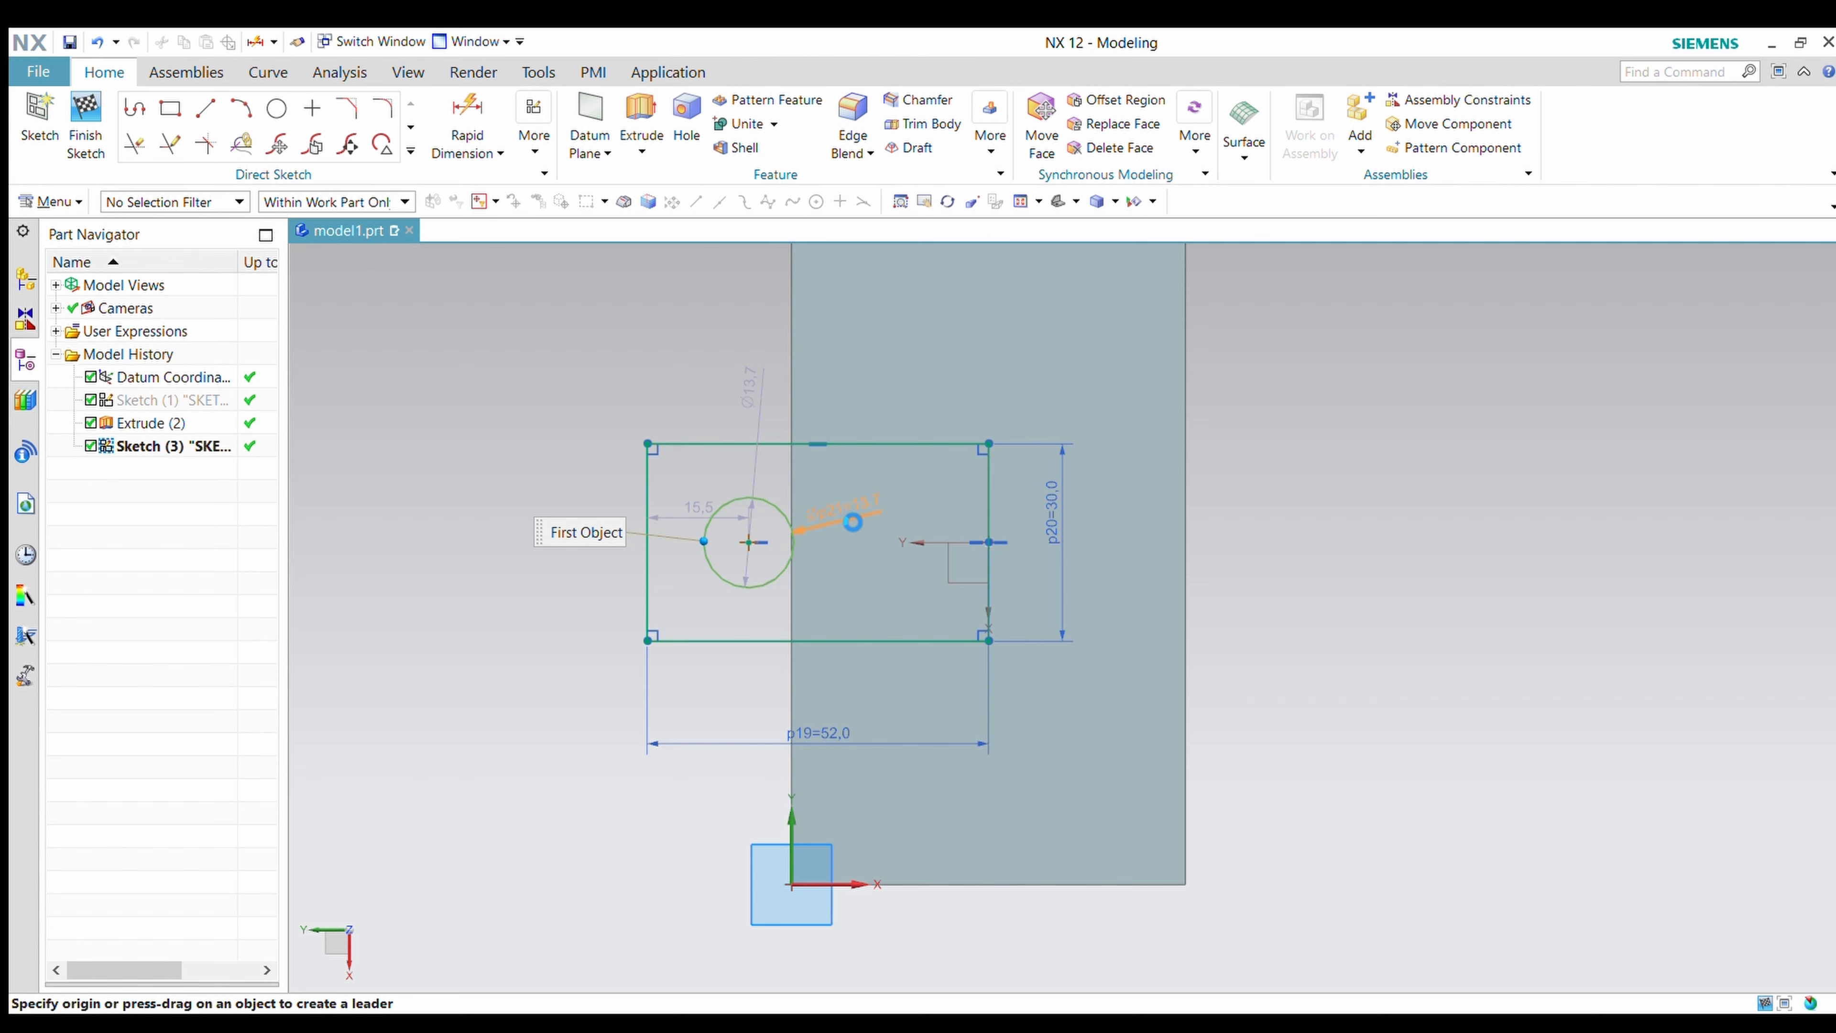
pyautogui.click(853, 522)
pyautogui.write('1')
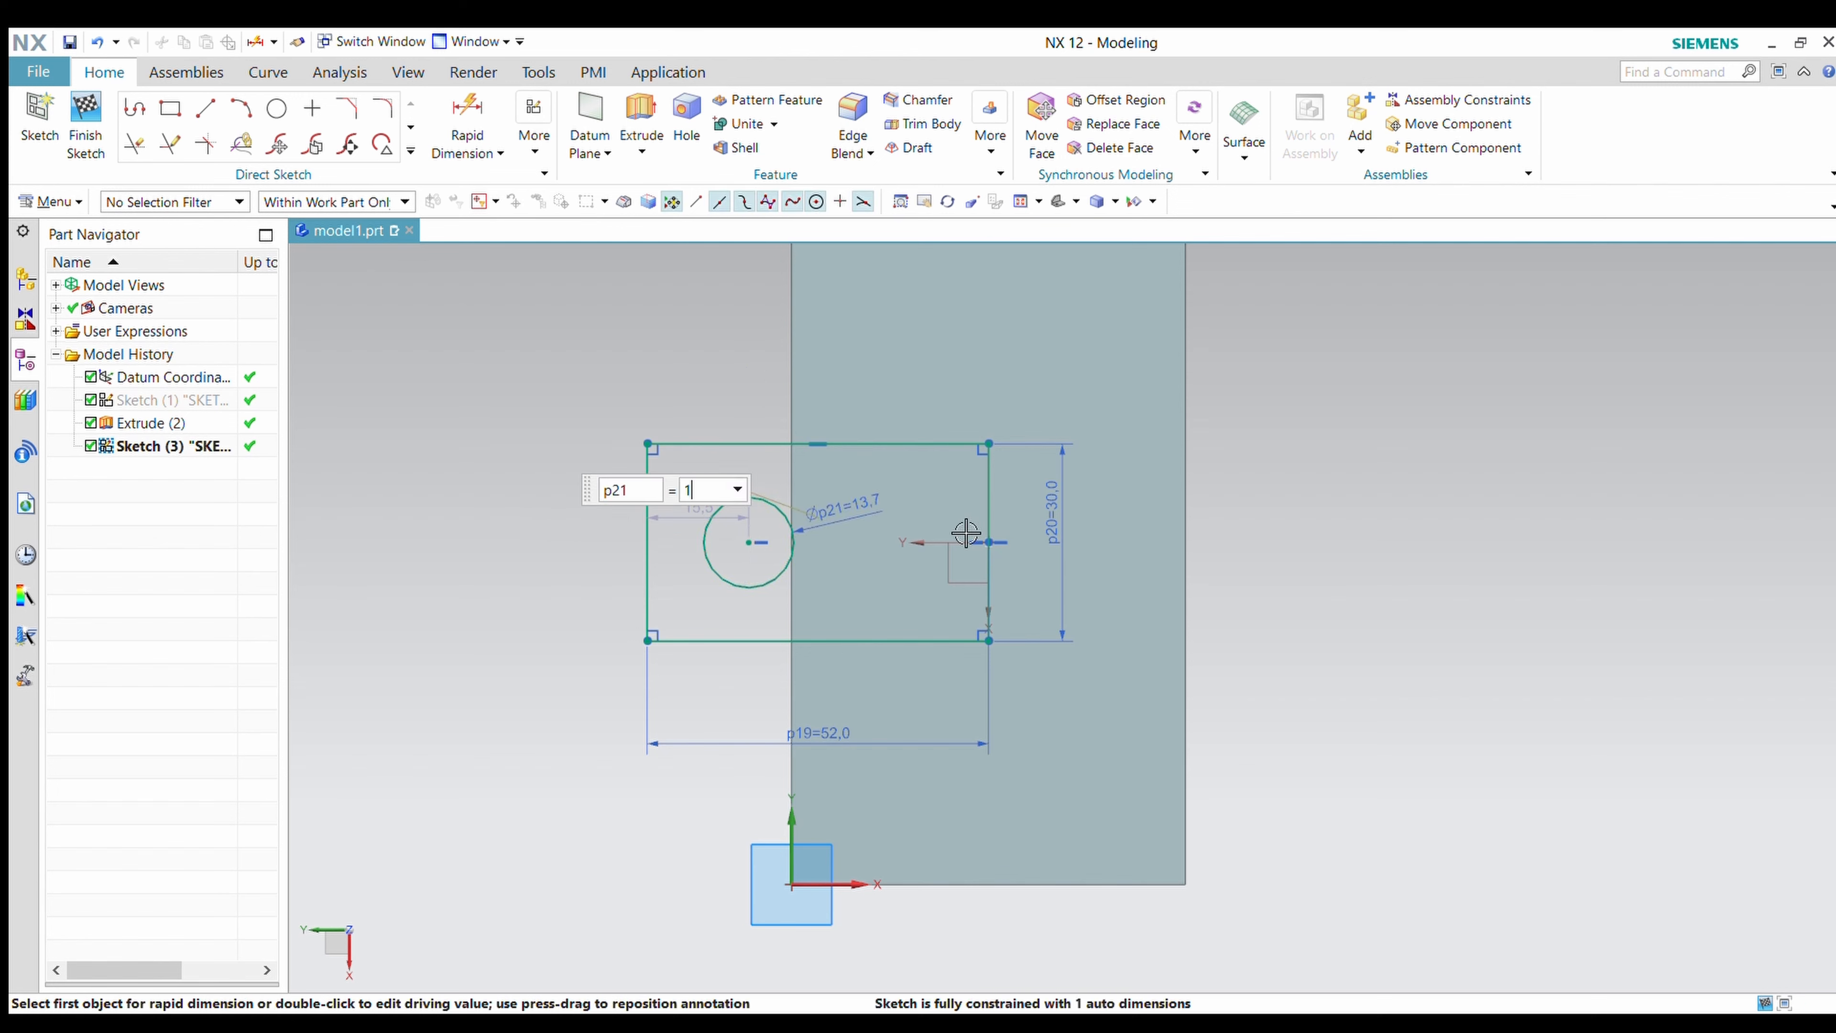
pyautogui.press('Return')
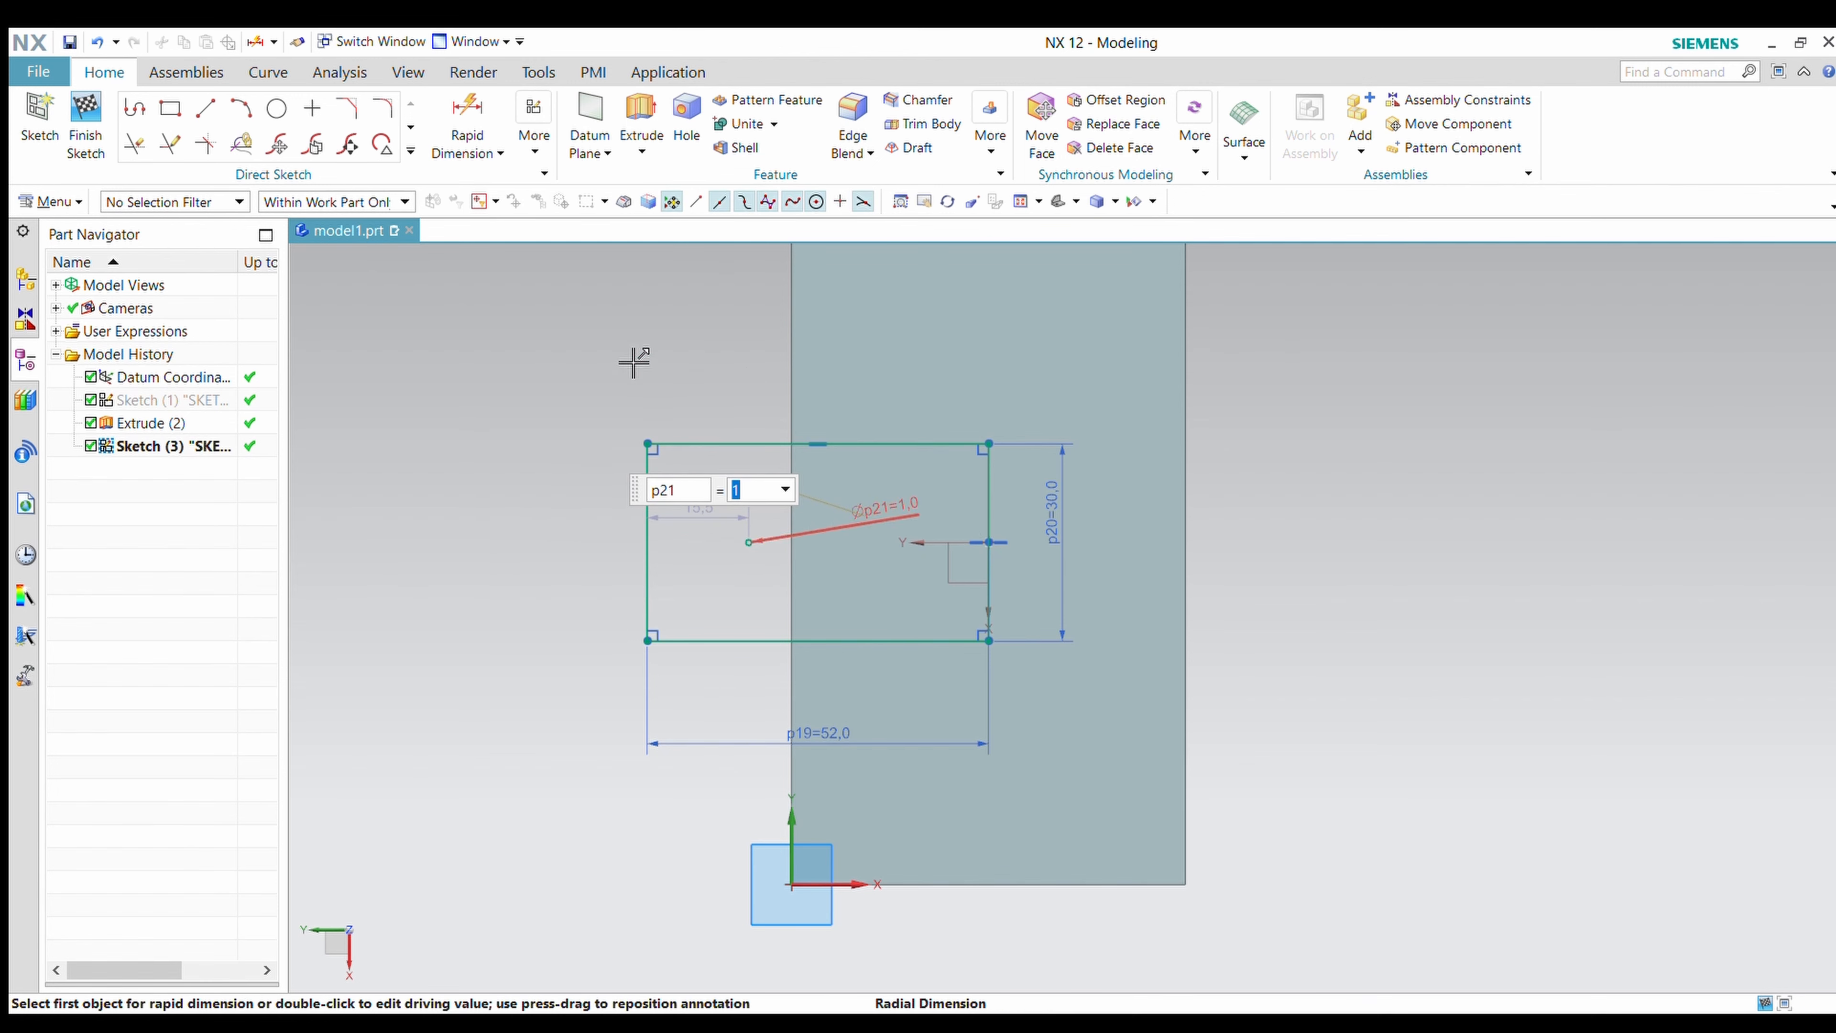
pyautogui.click(467, 119)
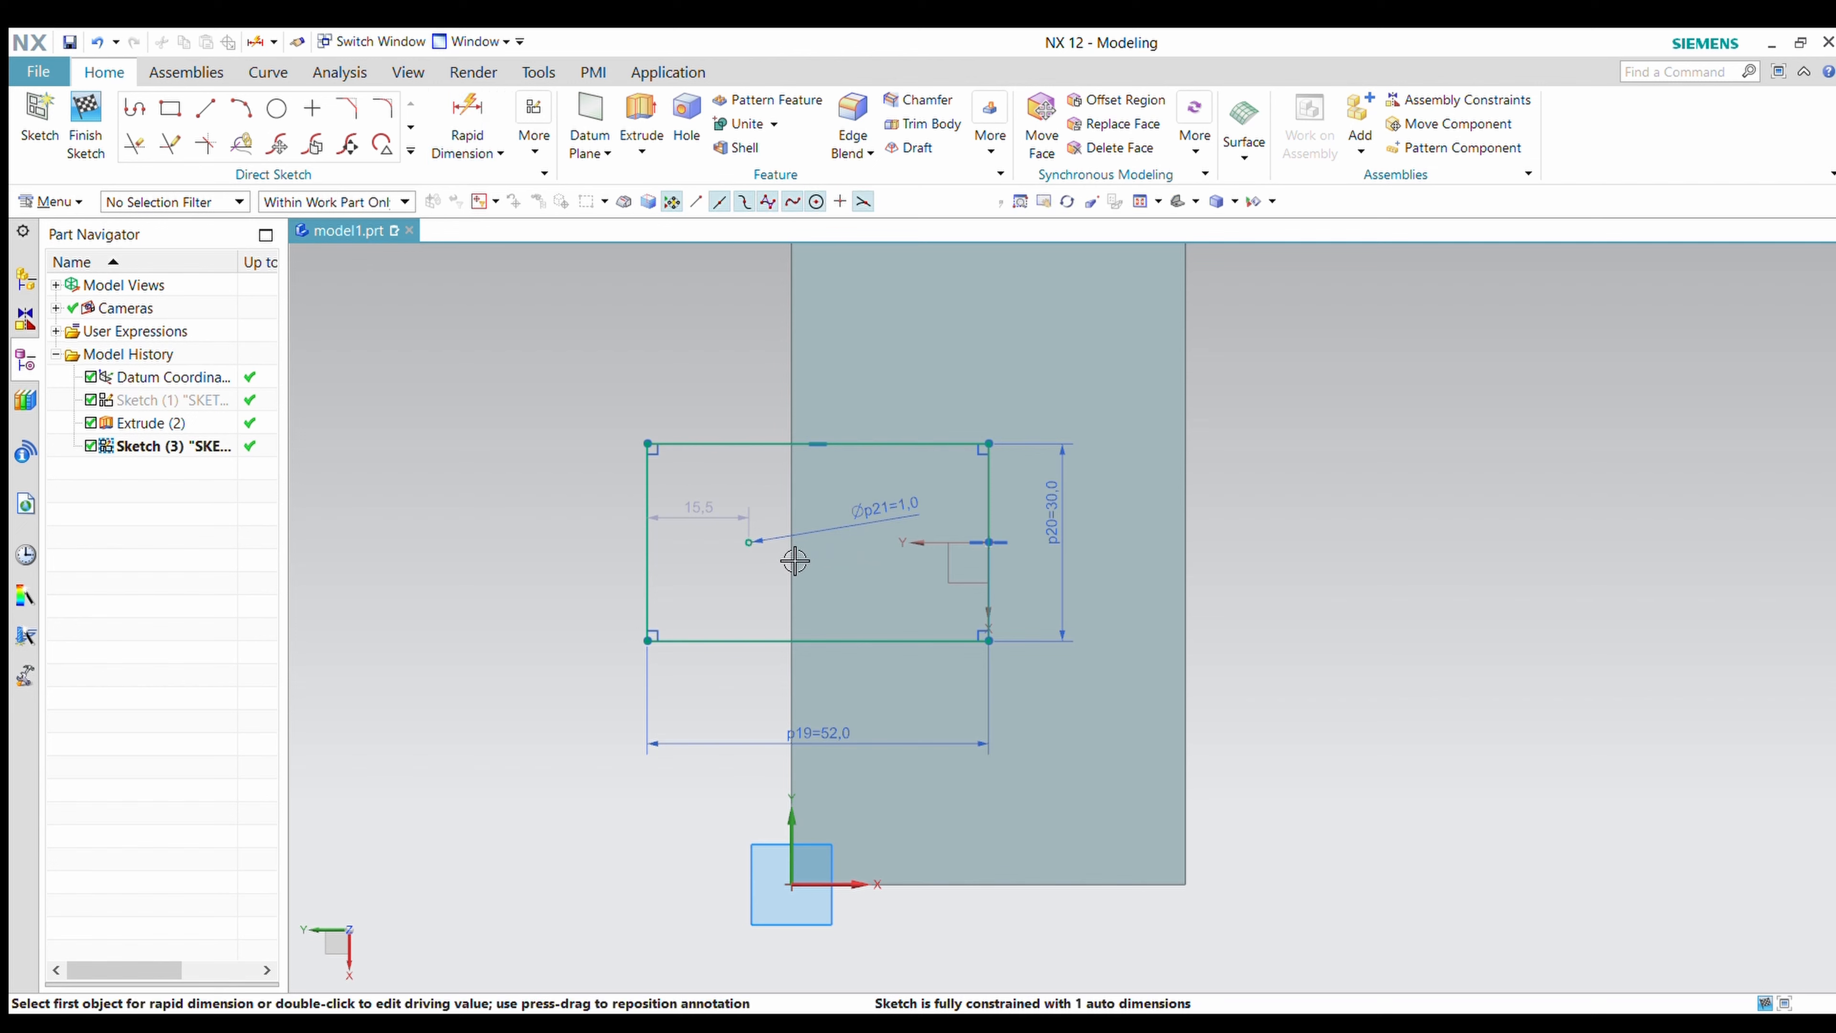
pyautogui.press('Escape')
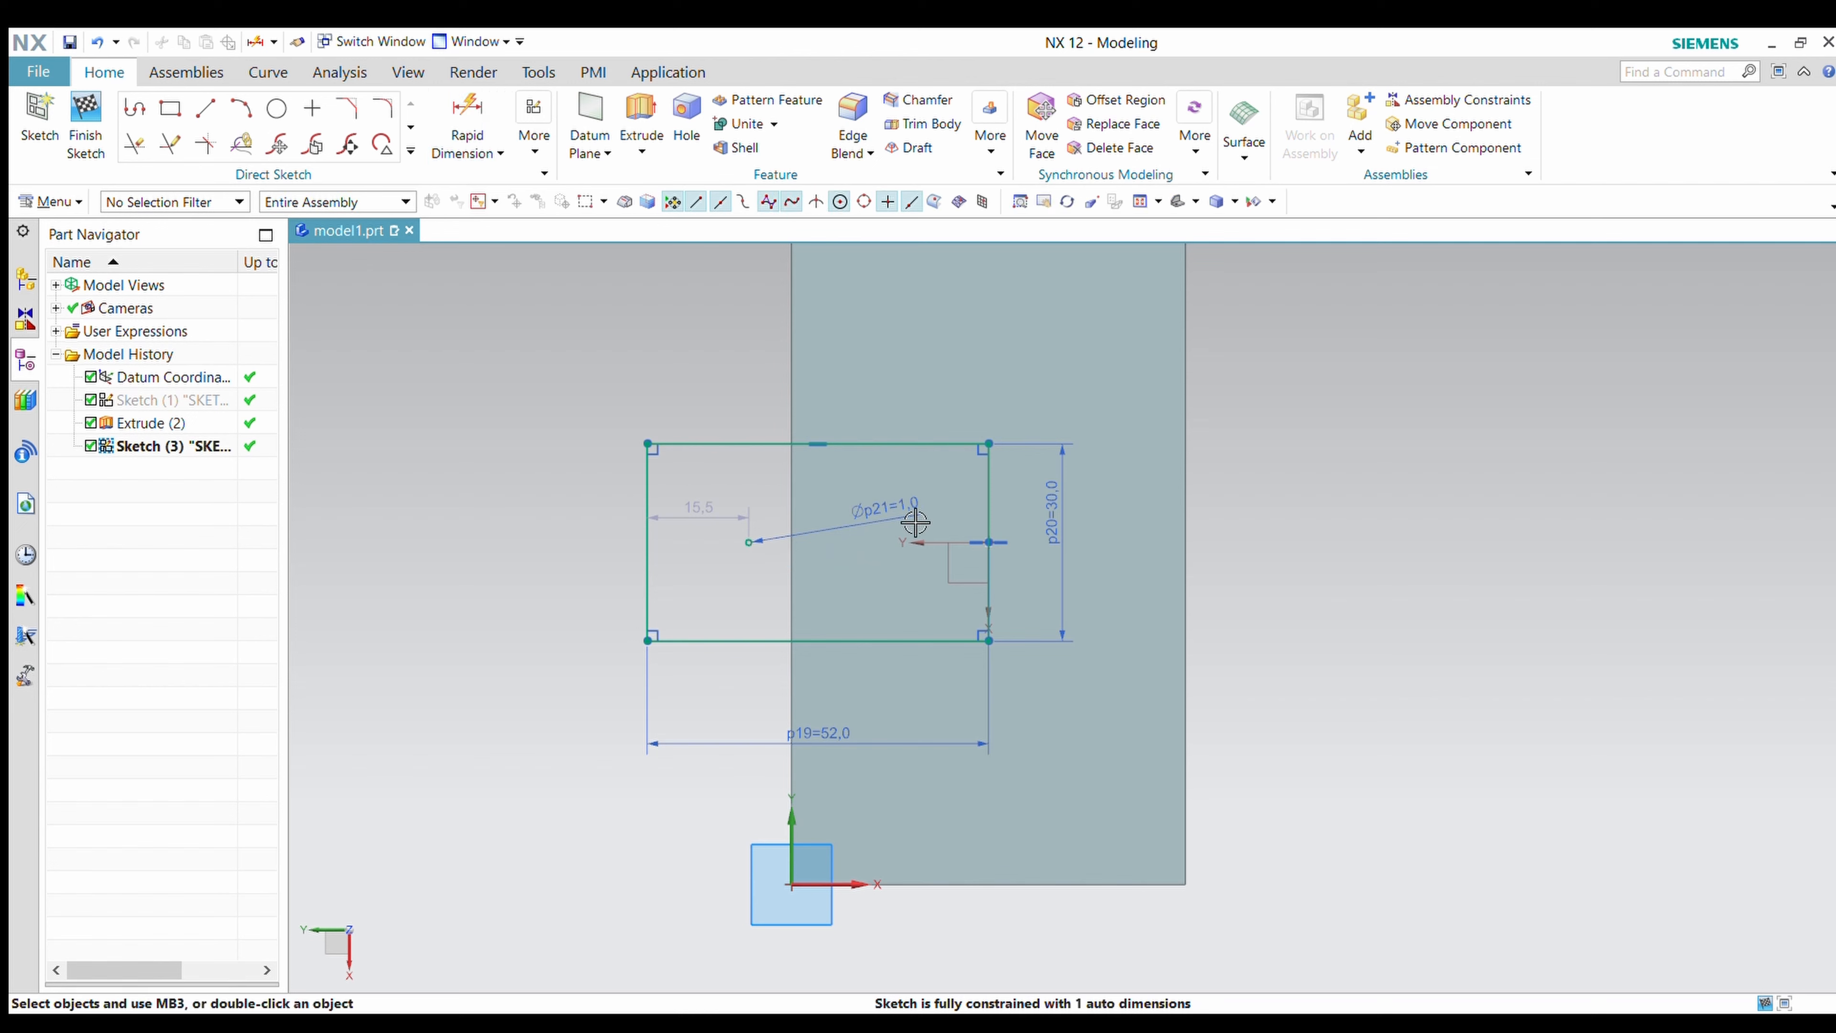
pyautogui.doubleClick(914, 521)
pyautogui.write('12')
pyautogui.press('Return')
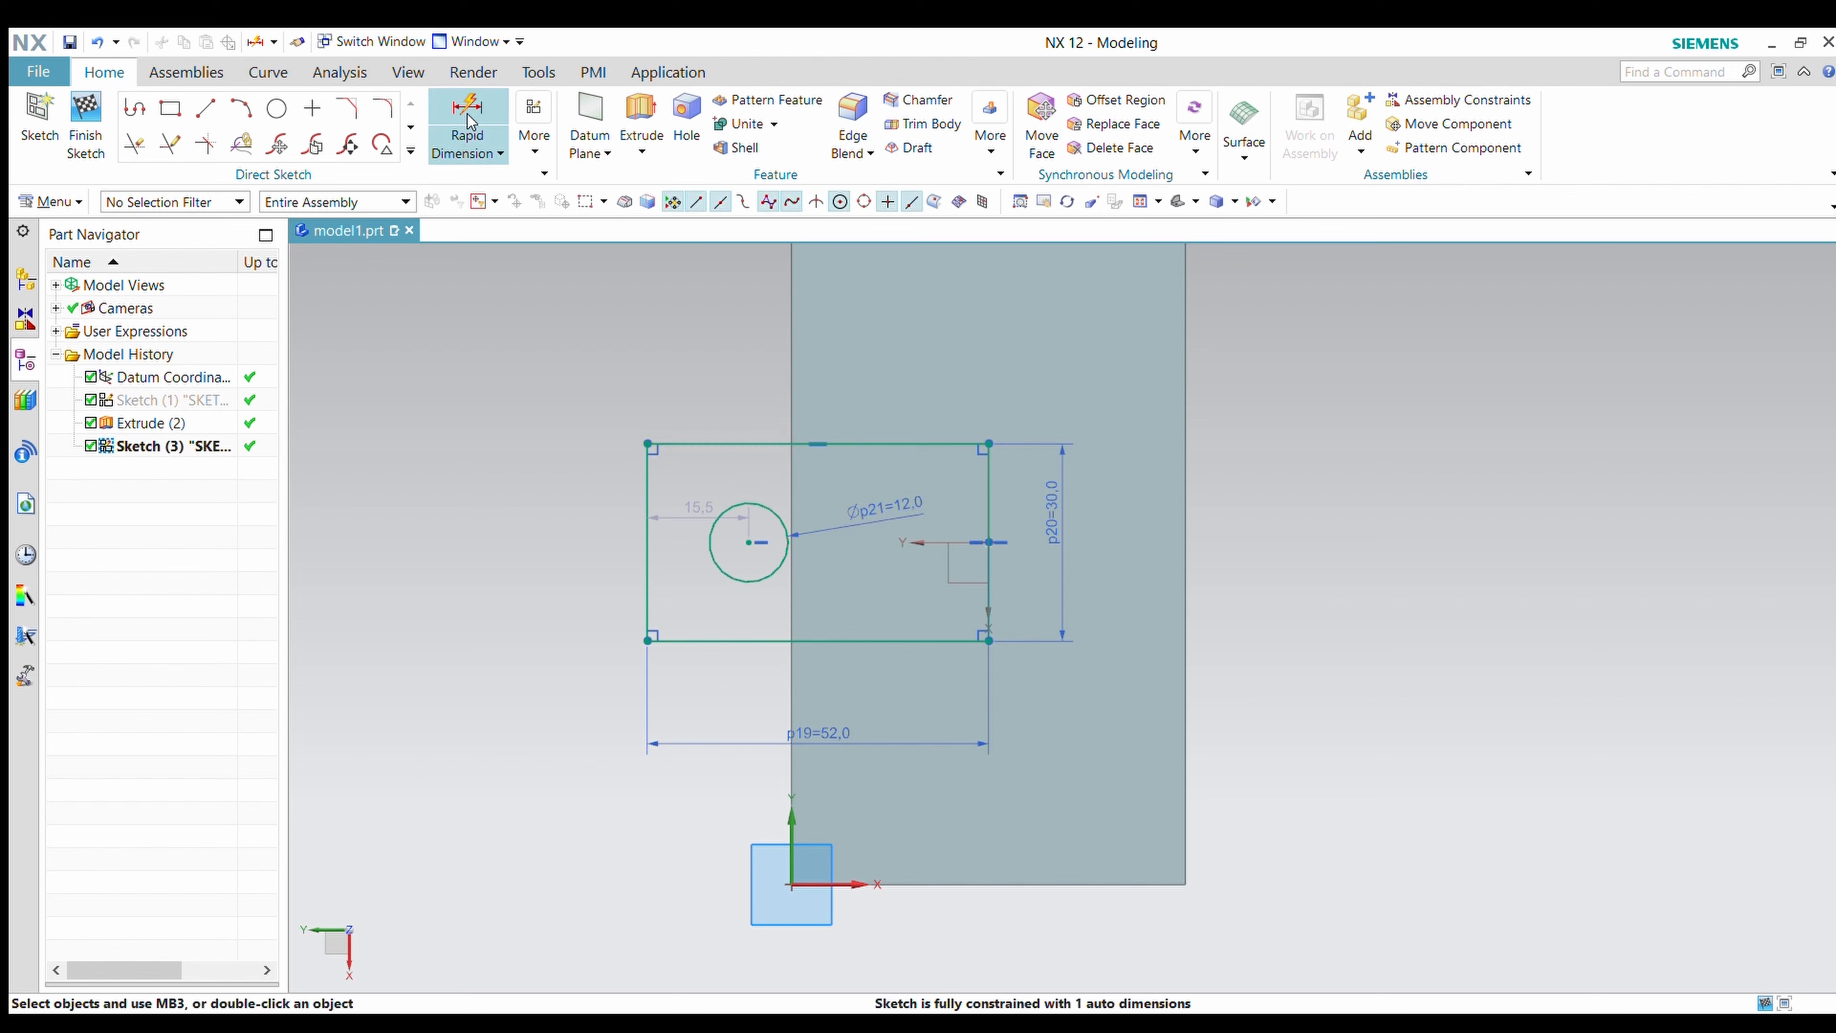
# Dimension the horizontal distance from the circle's centre to the rectangle's right side as 40.
pyautogui.click(748, 541)
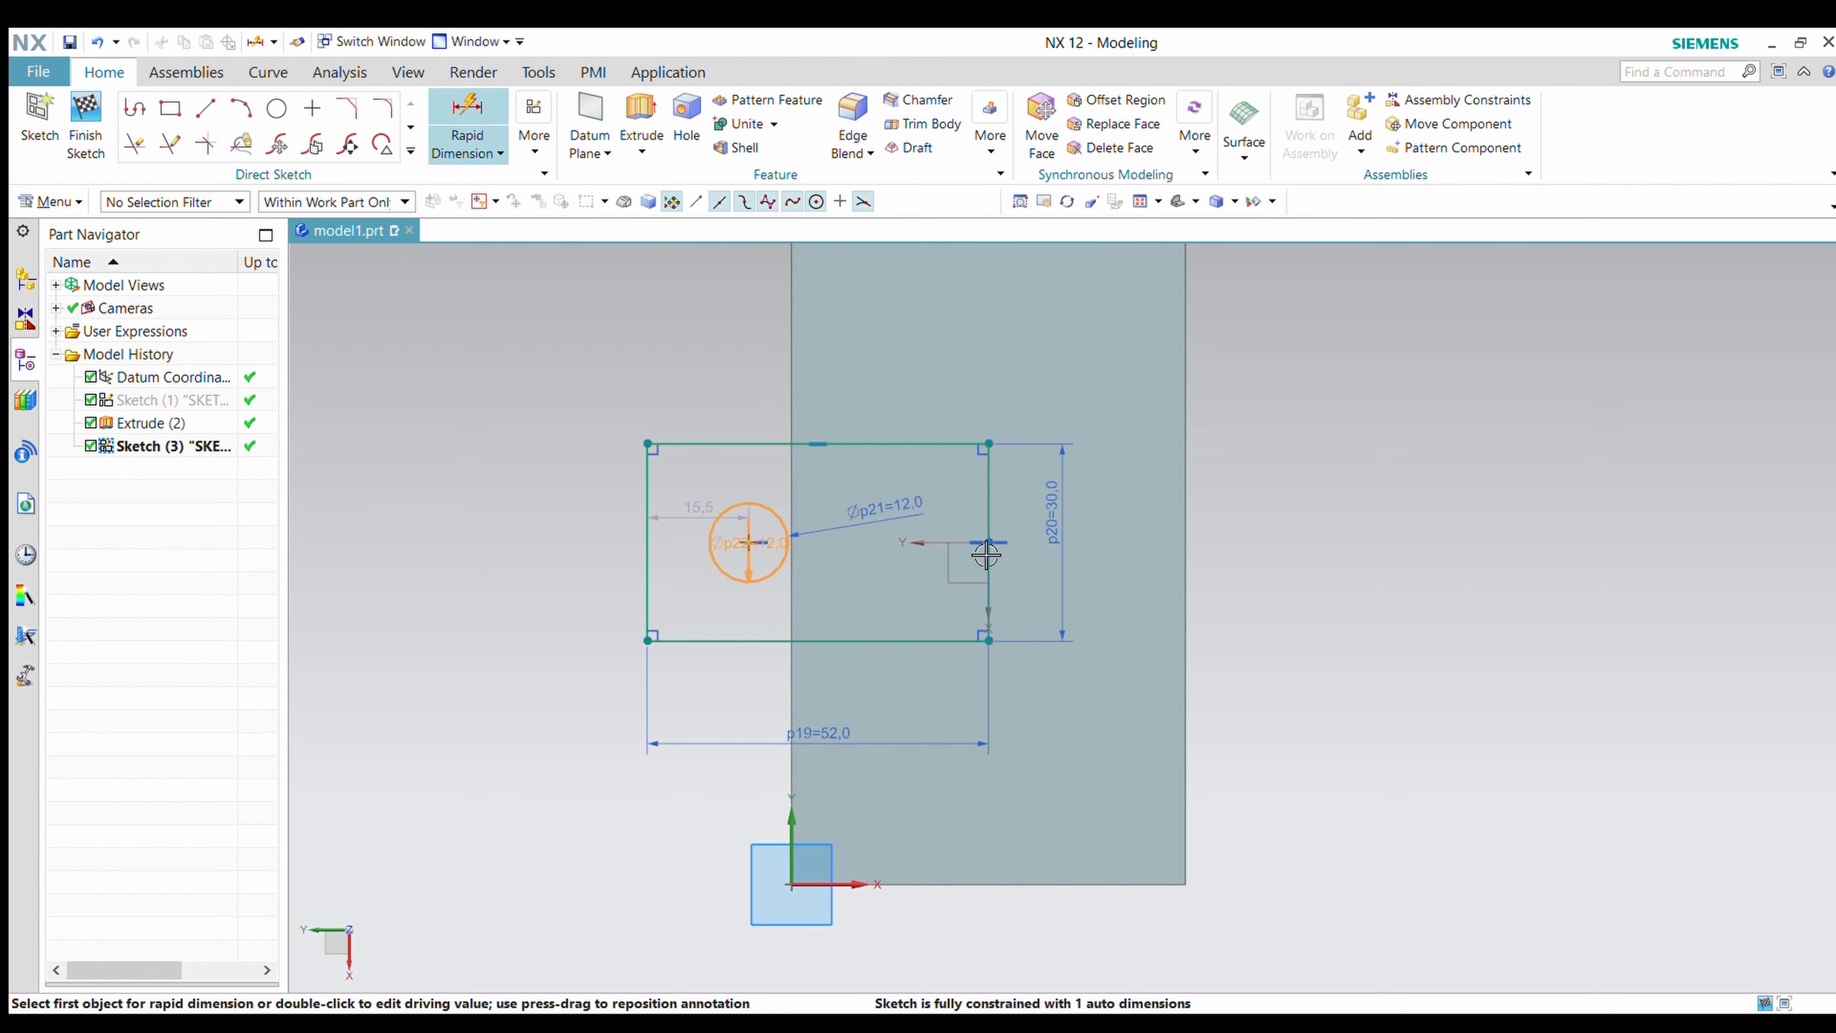
pyautogui.click(947, 390)
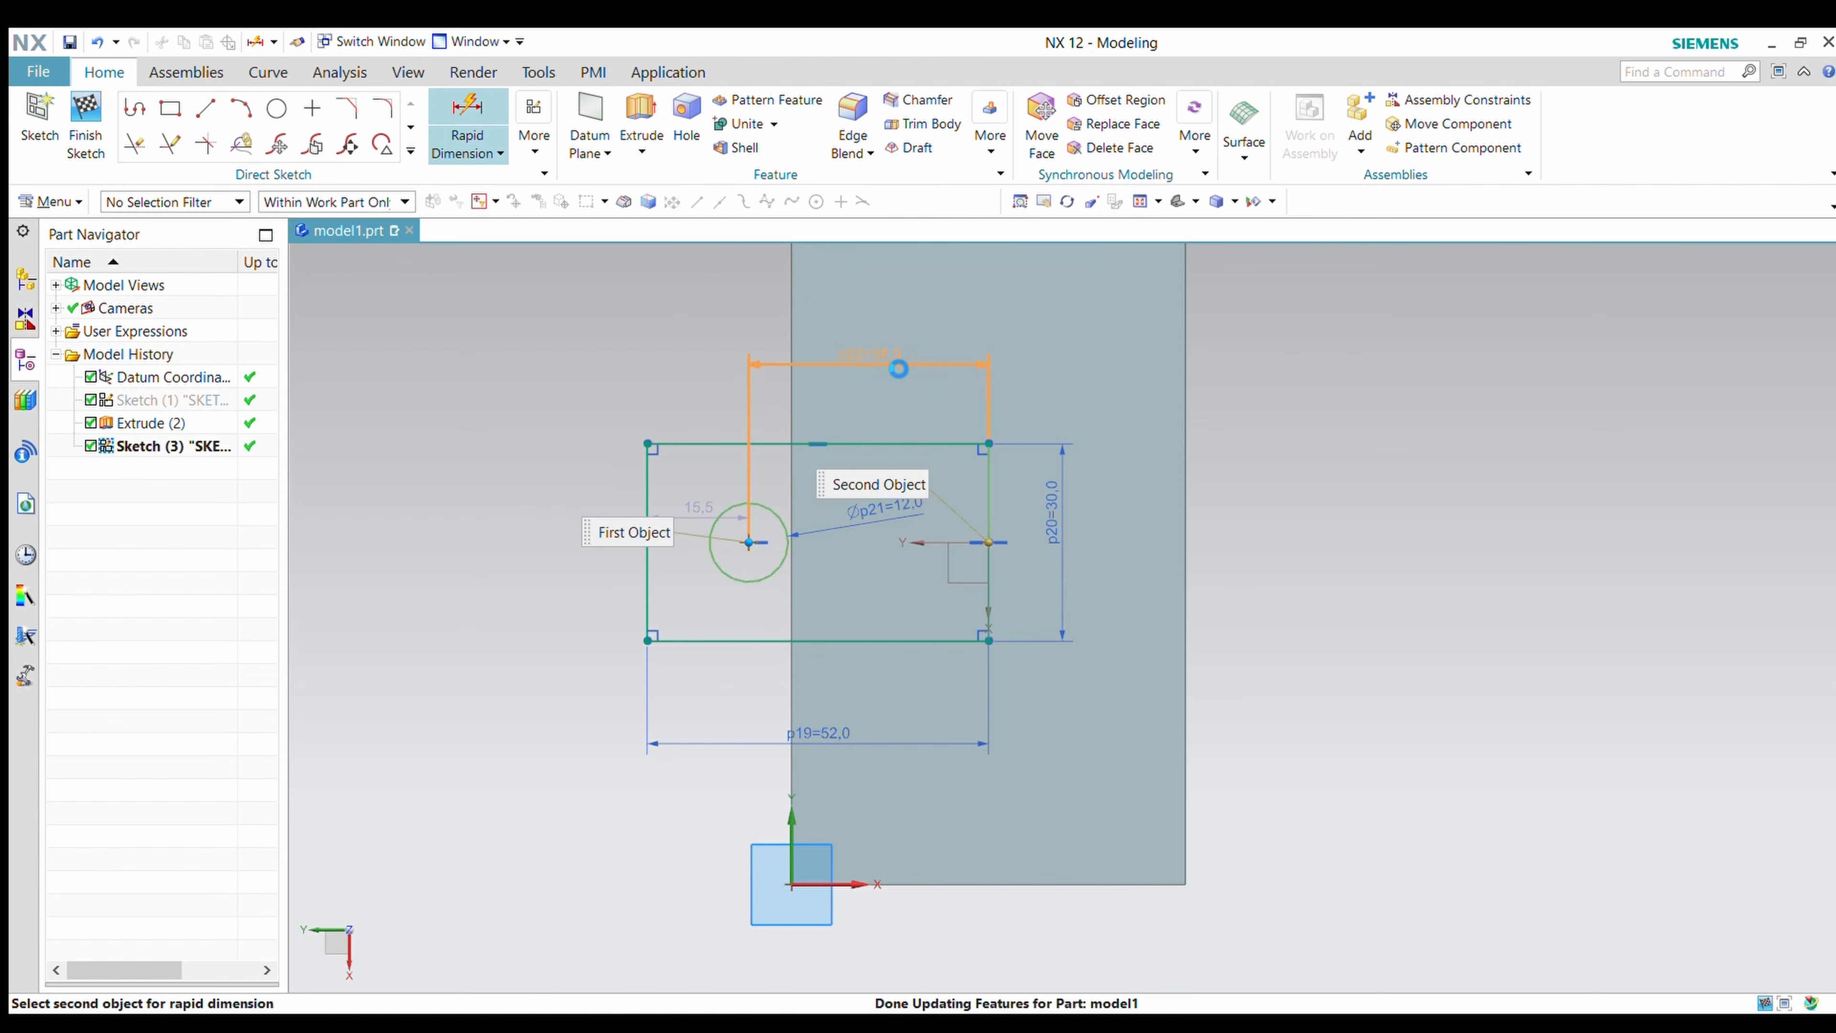
pyautogui.click(895, 367)
pyautogui.write('40')
pyautogui.press('Return')
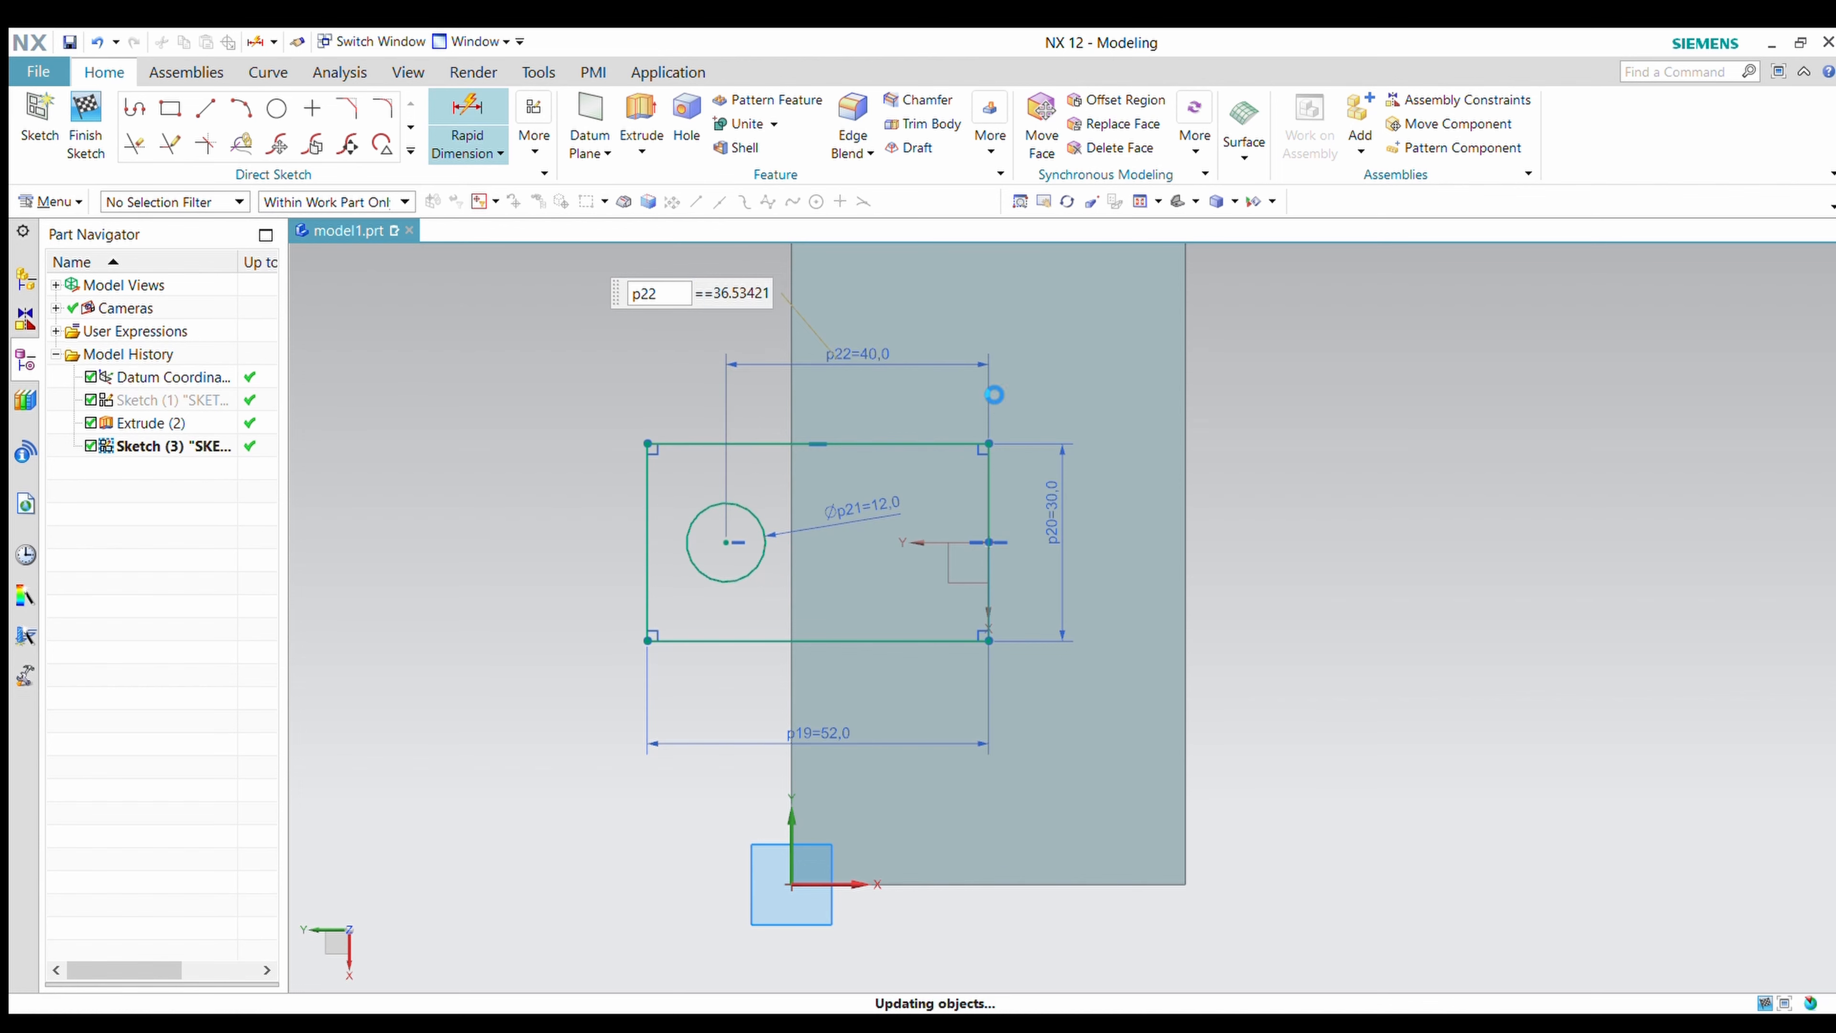
pyautogui.press('Escape')
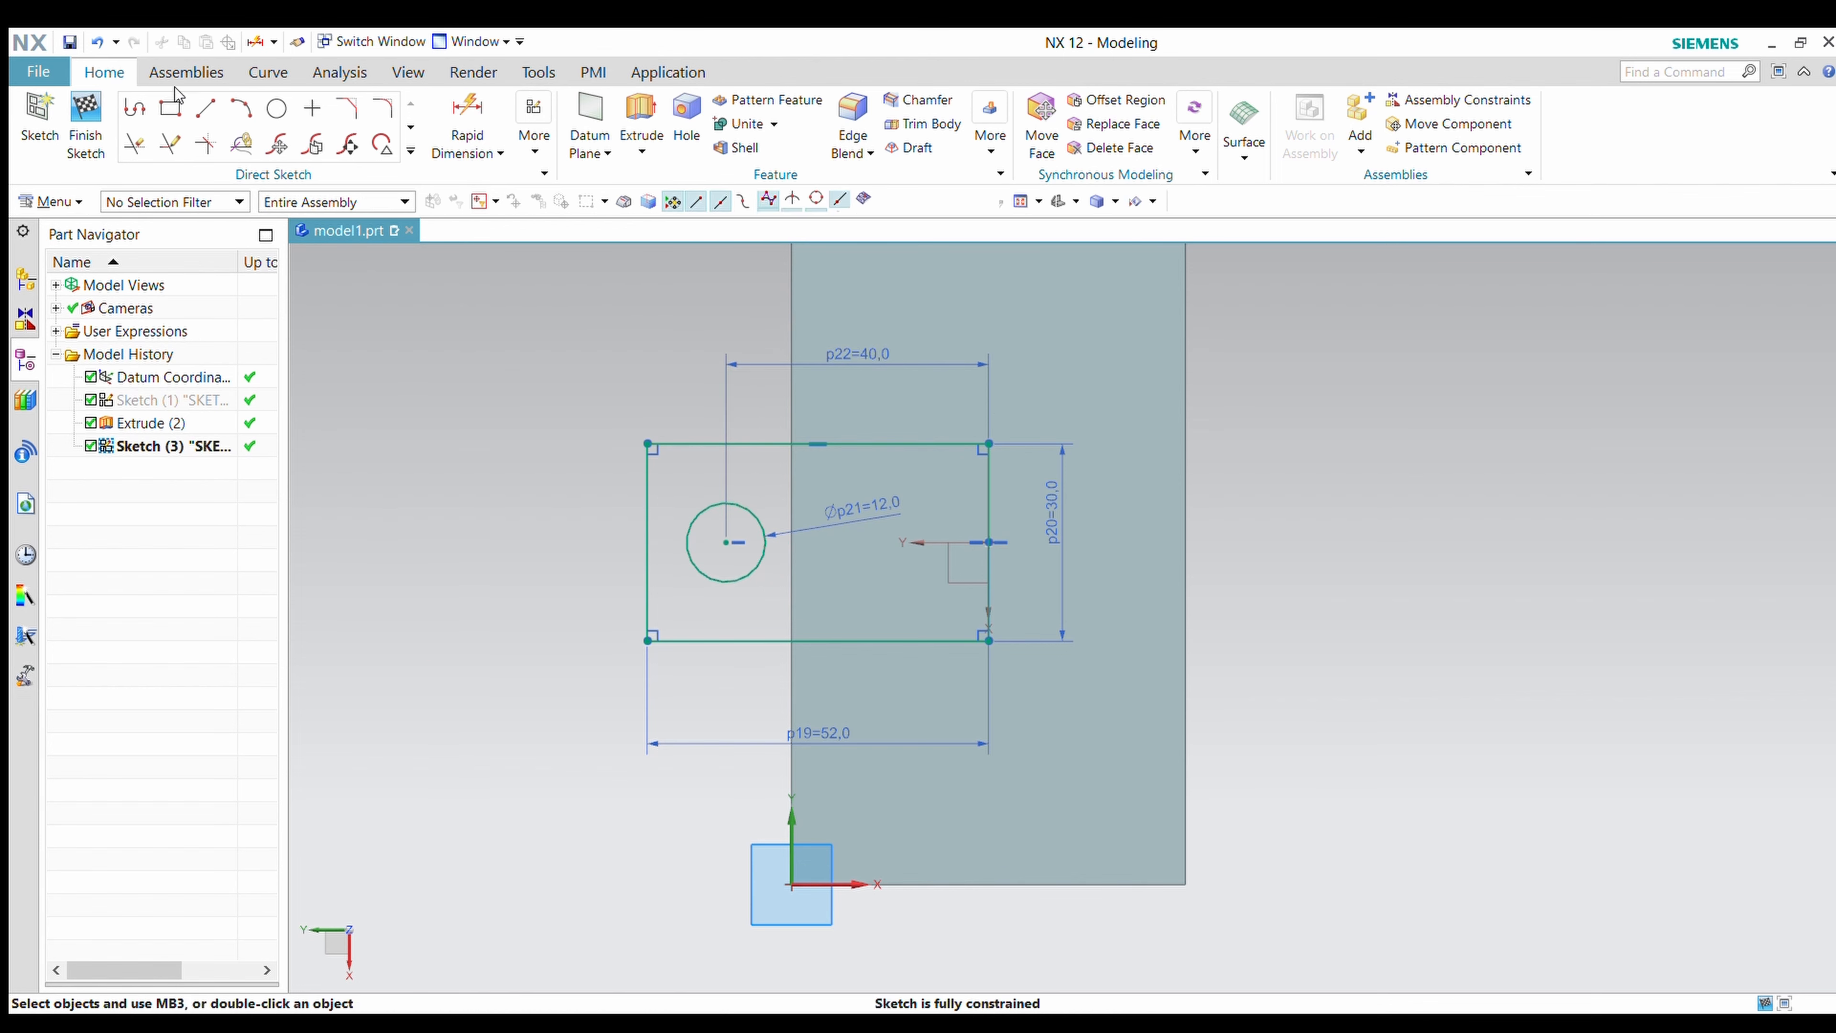
pyautogui.click(206, 108)
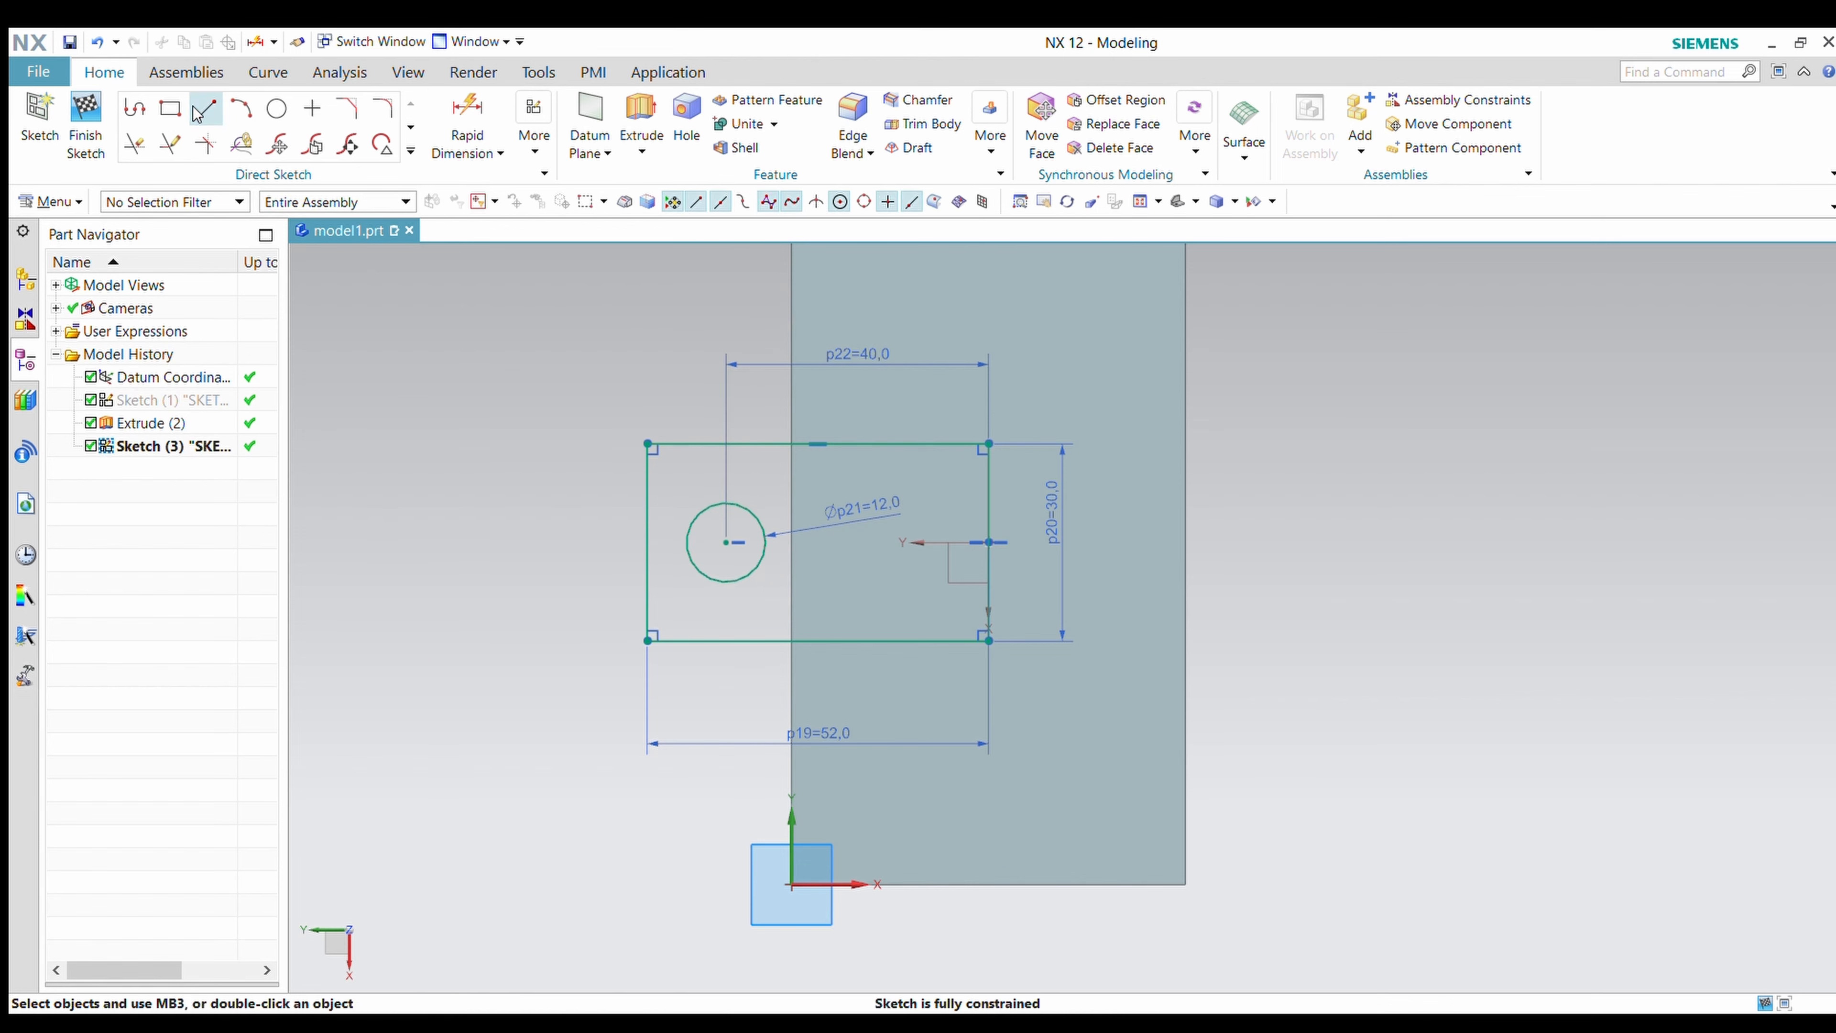
pyautogui.click(730, 522)
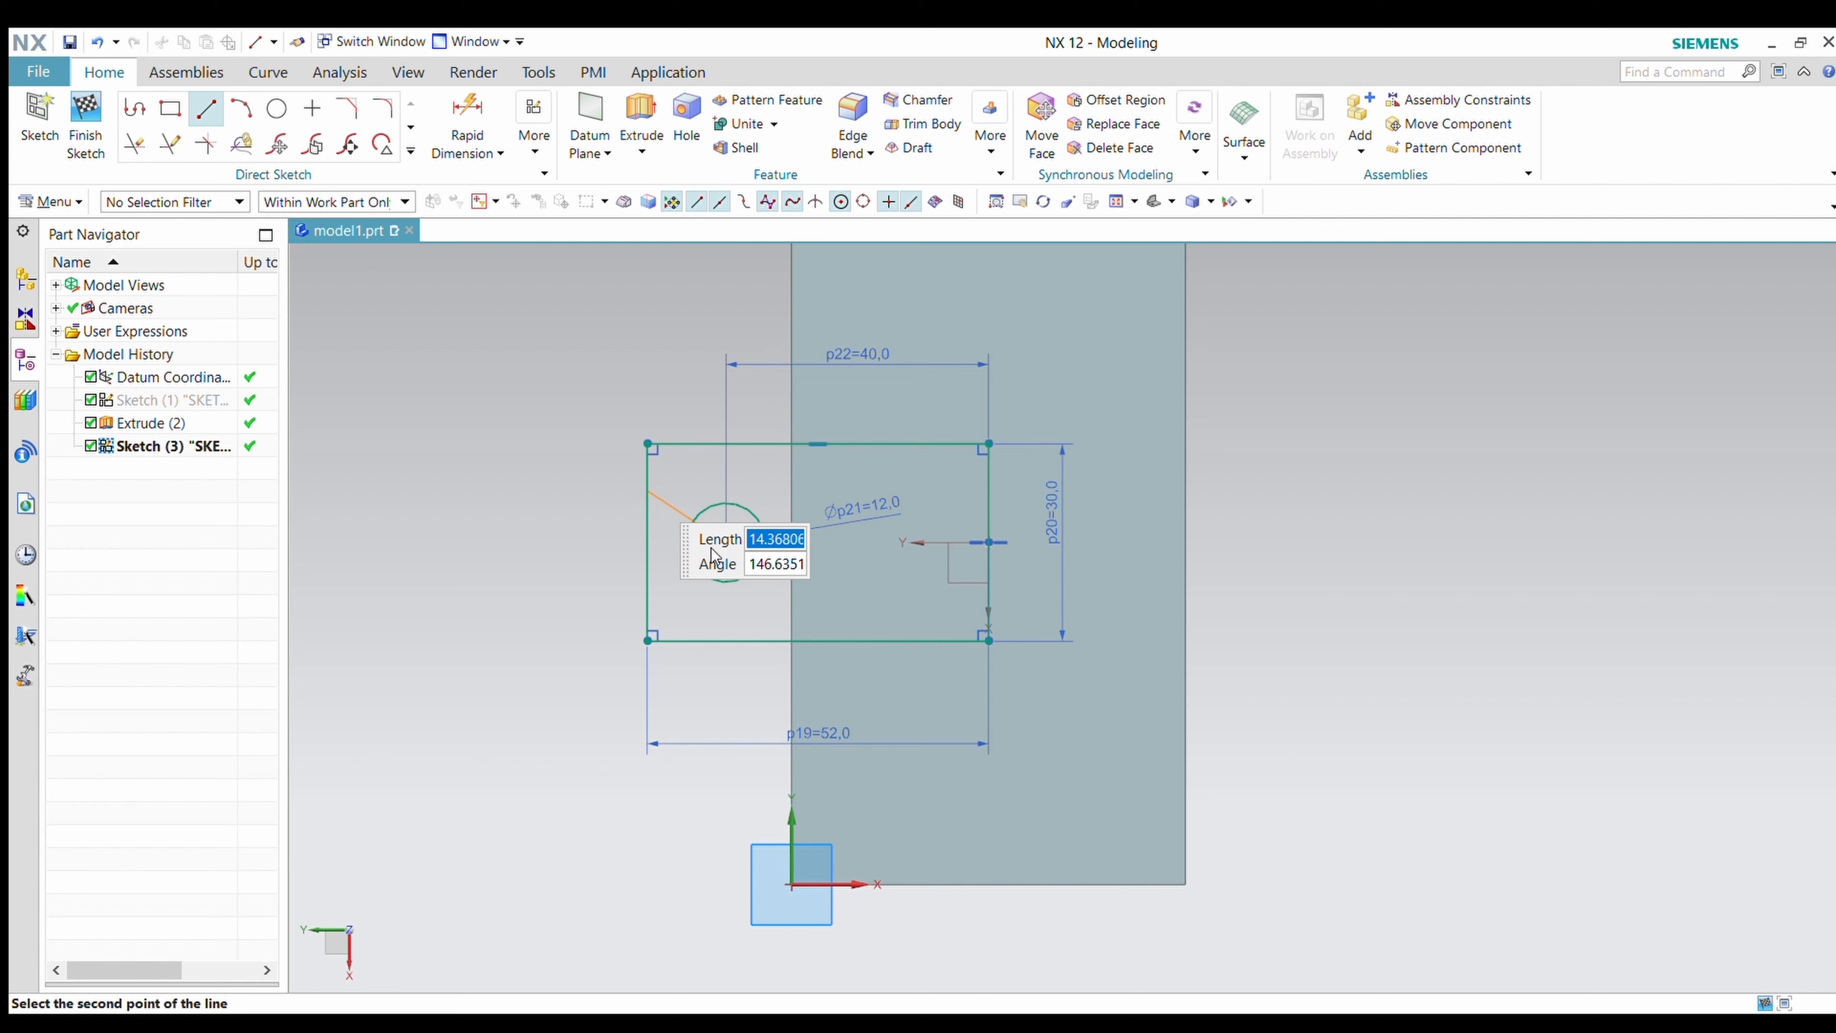
pyautogui.click(648, 492)
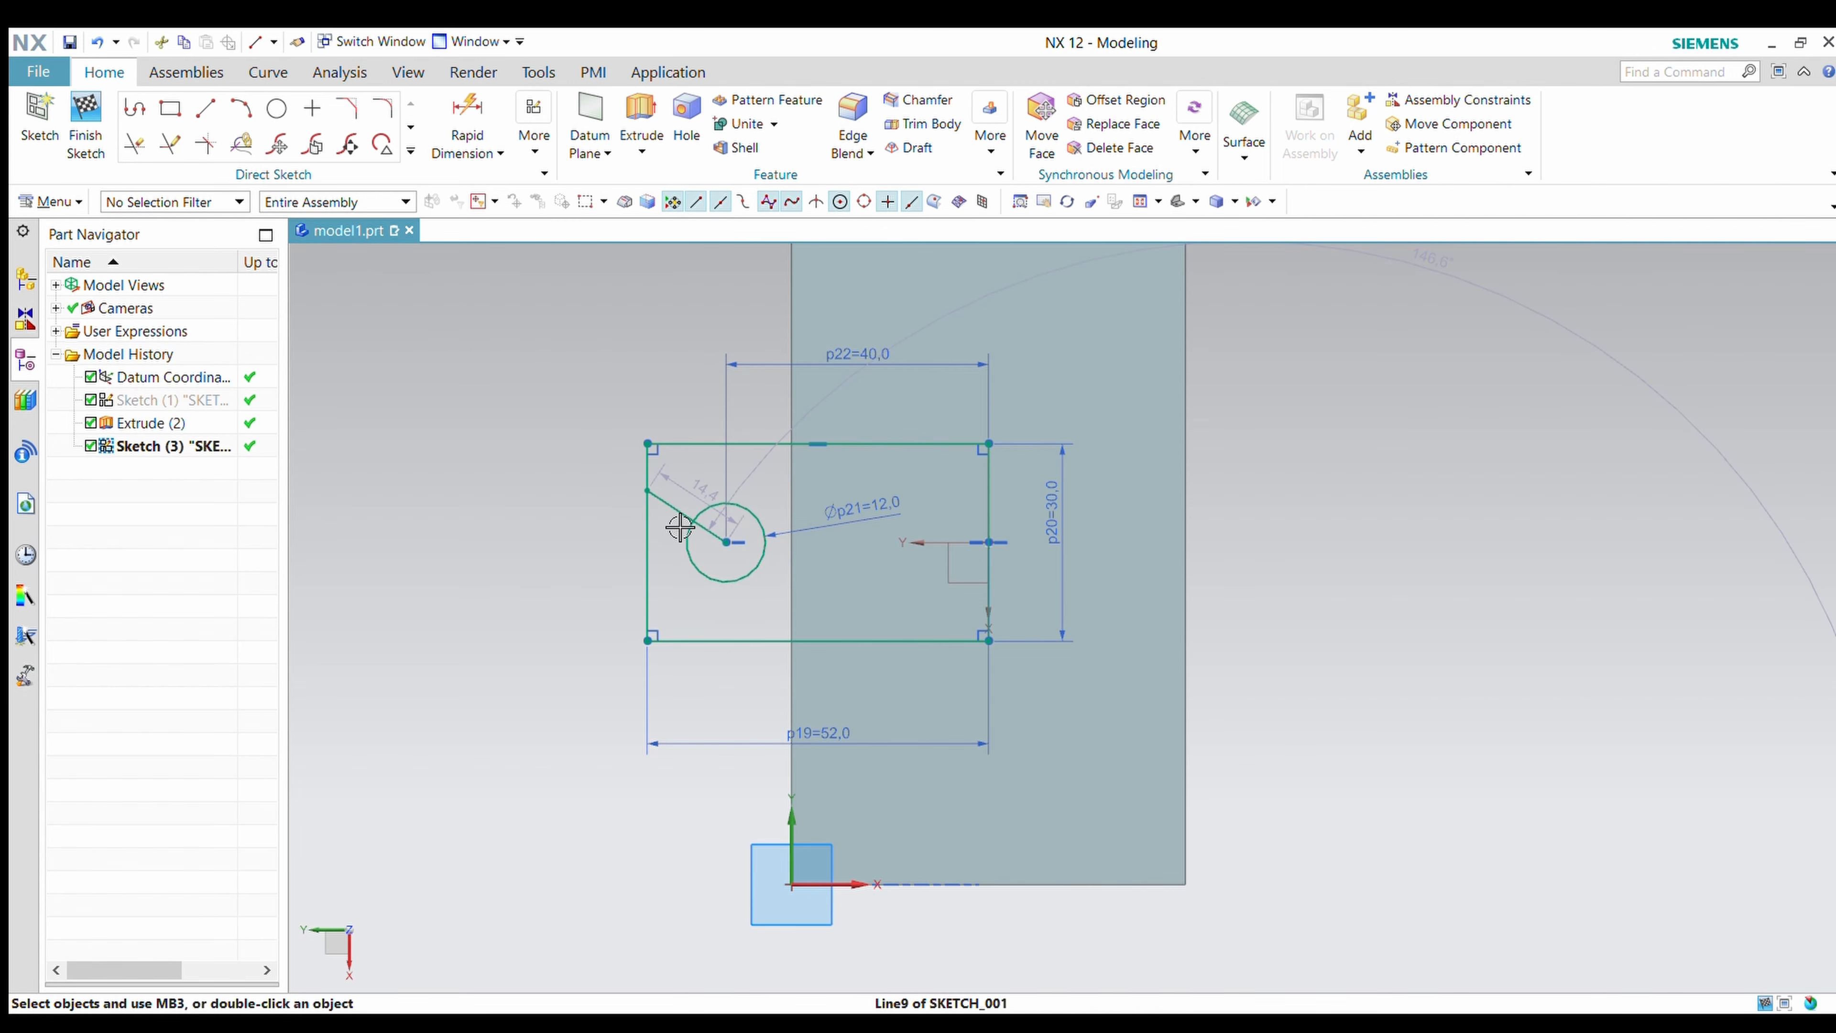
pyautogui.click(711, 531)
pyautogui.press('Delete')
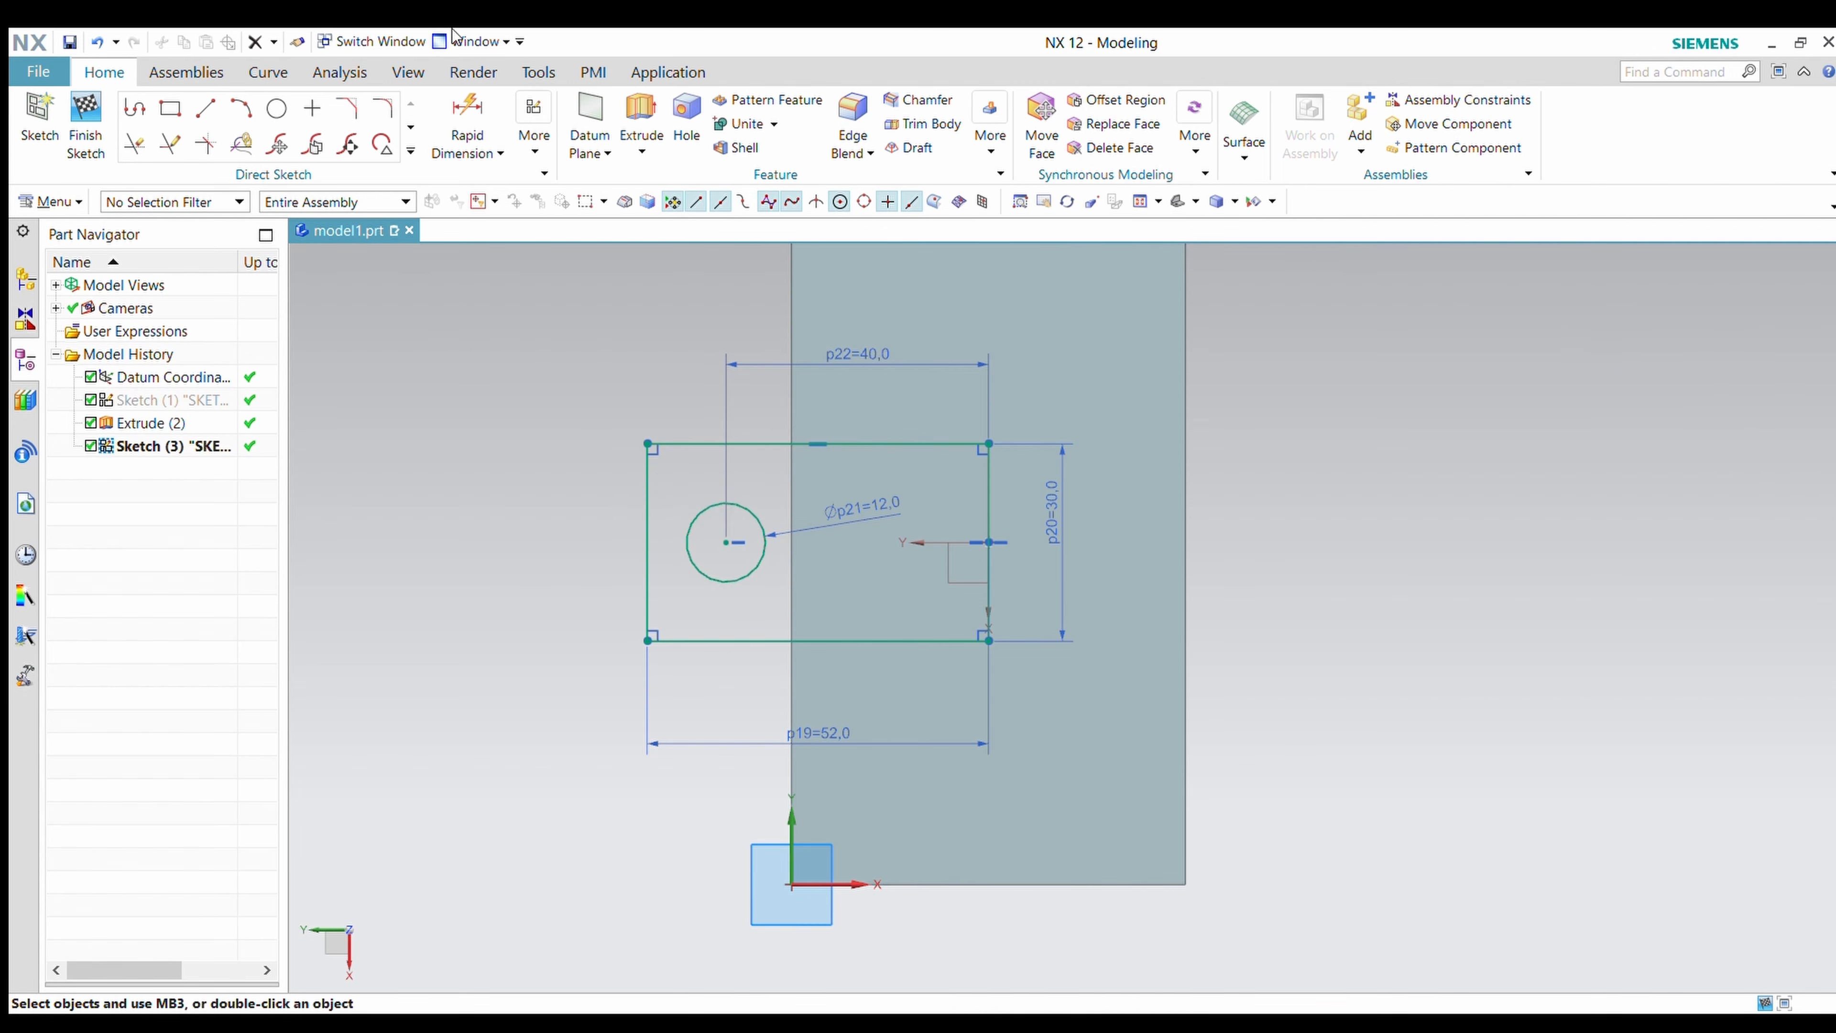
# Sketch two lines about 12 long from the circle's top and bottom points to the rectangle's left side and make them horizontal.
pyautogui.click(206, 109)
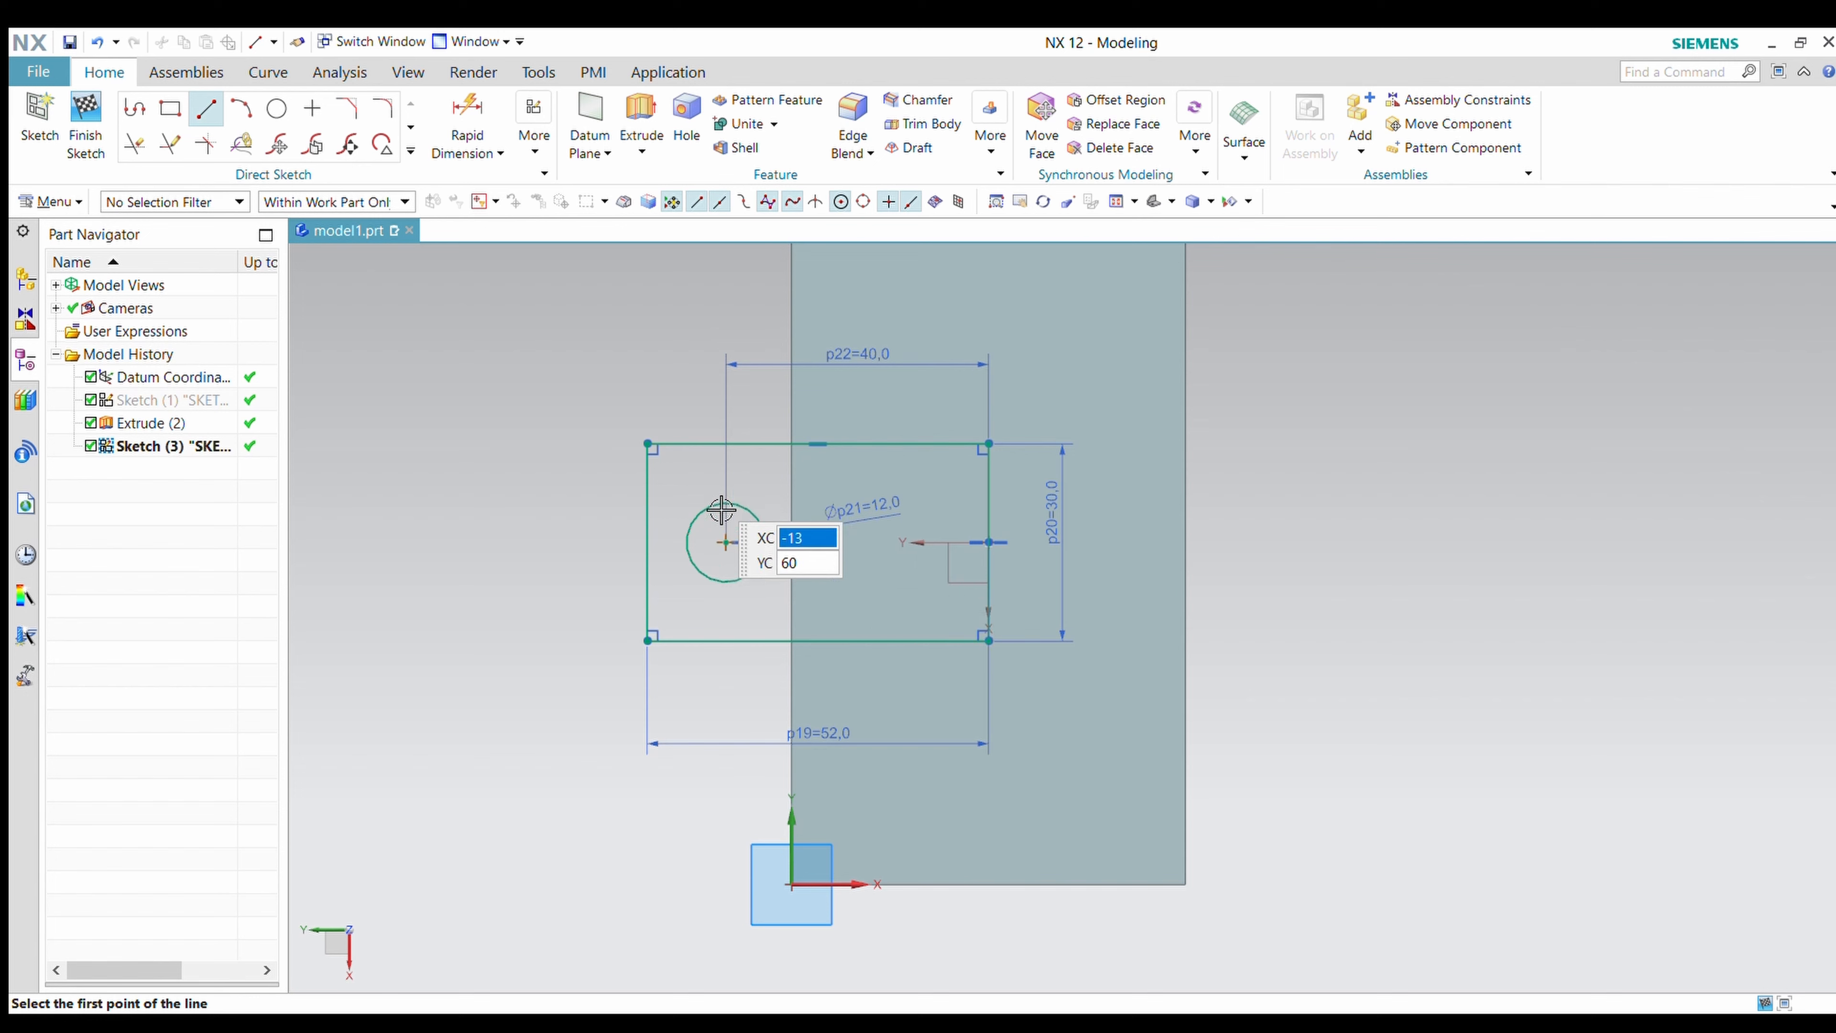
pyautogui.click(732, 509)
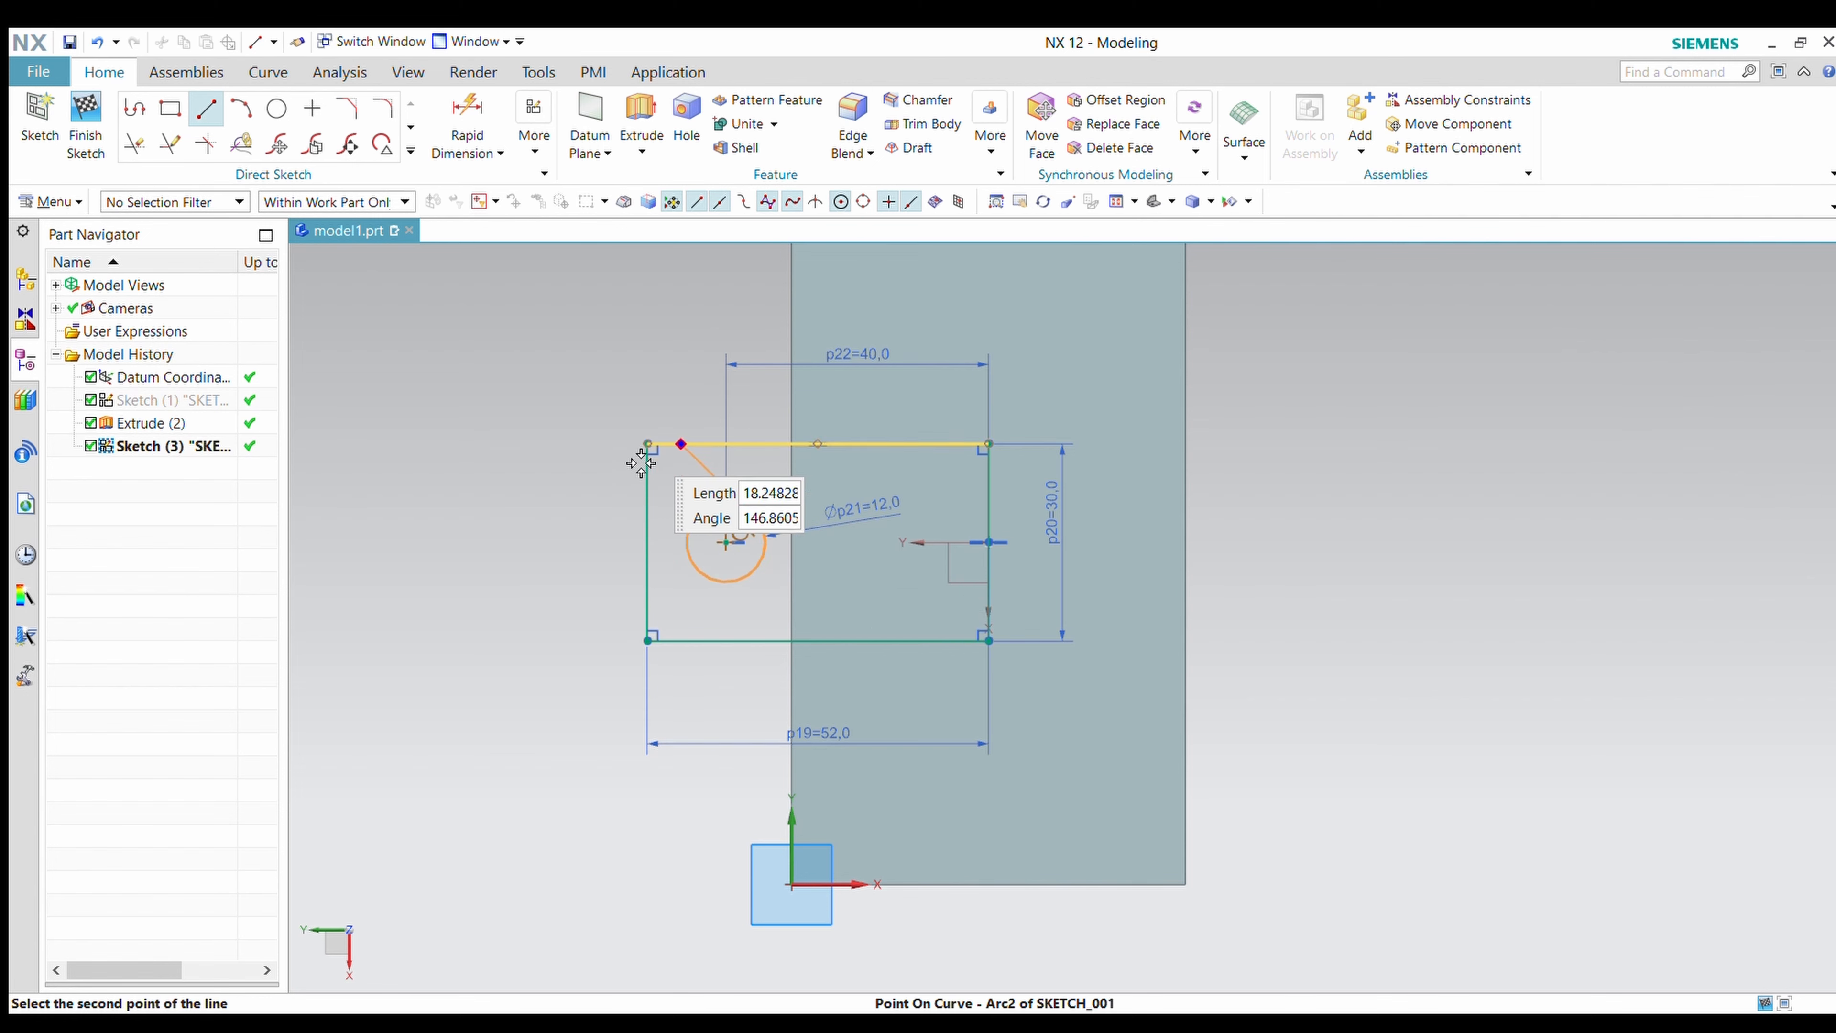
pyautogui.click(649, 506)
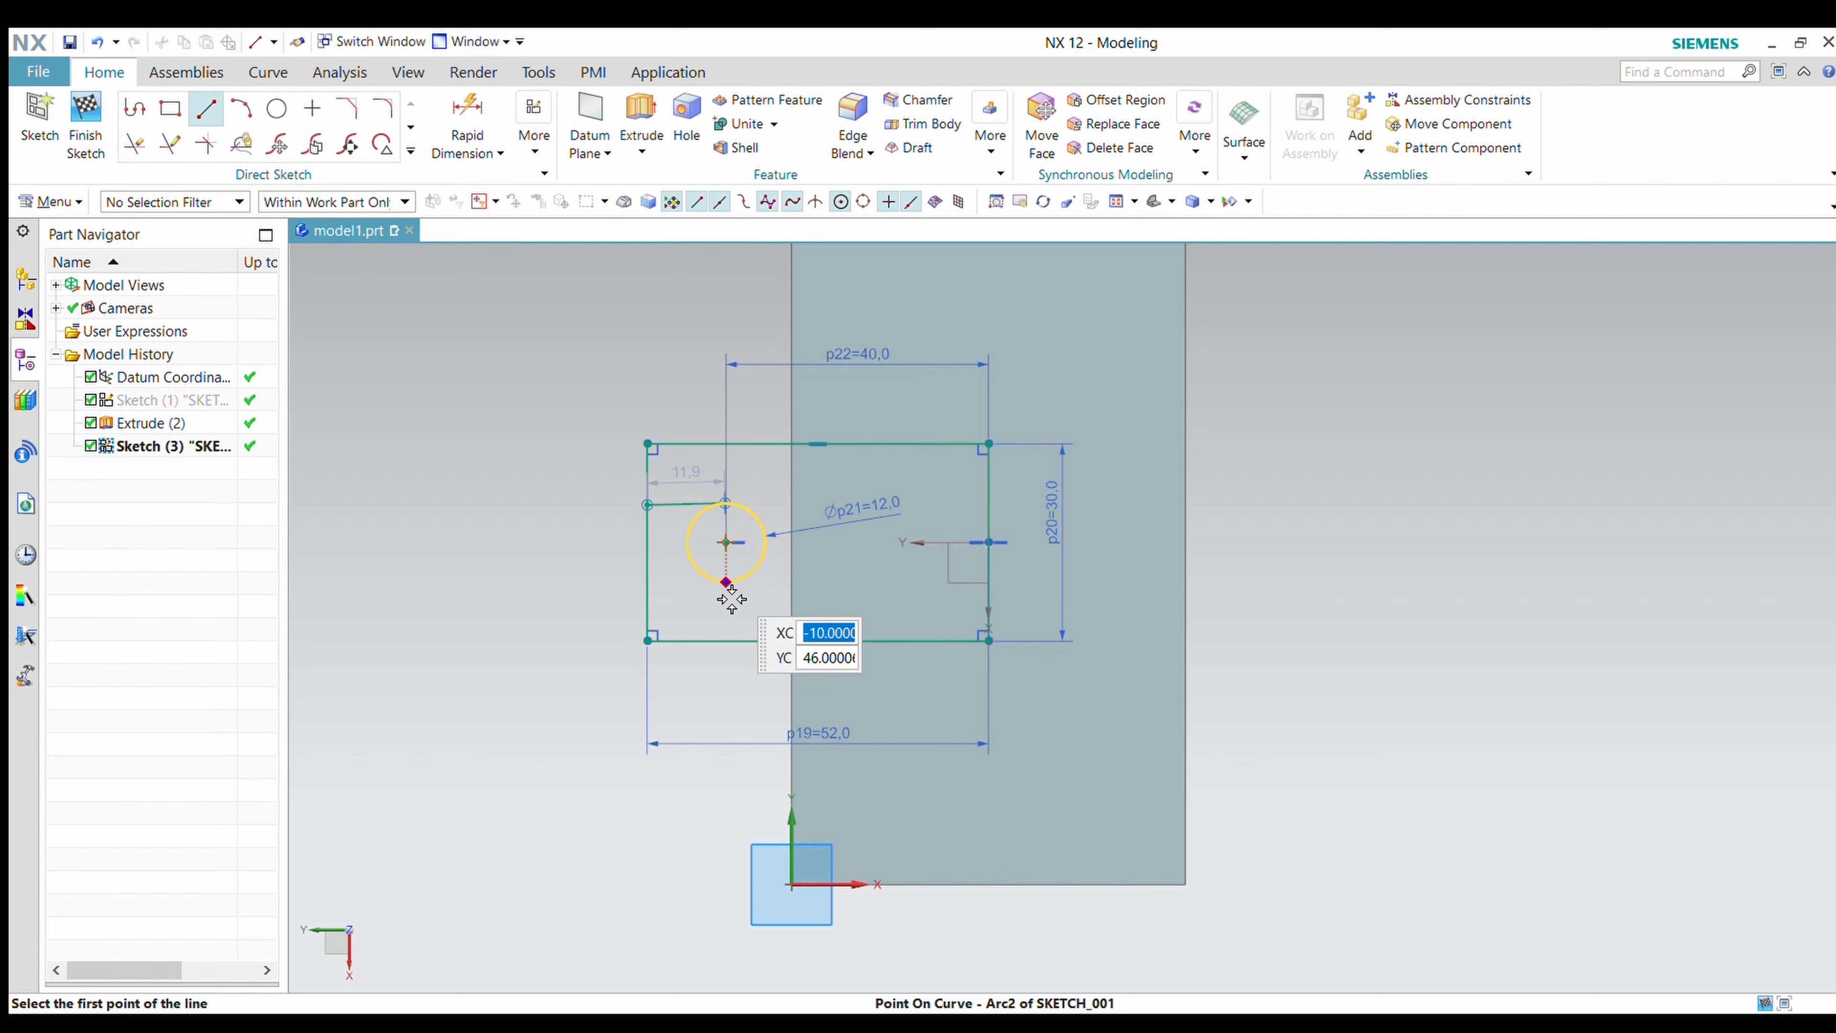
pyautogui.click(732, 598)
pyautogui.click(647, 577)
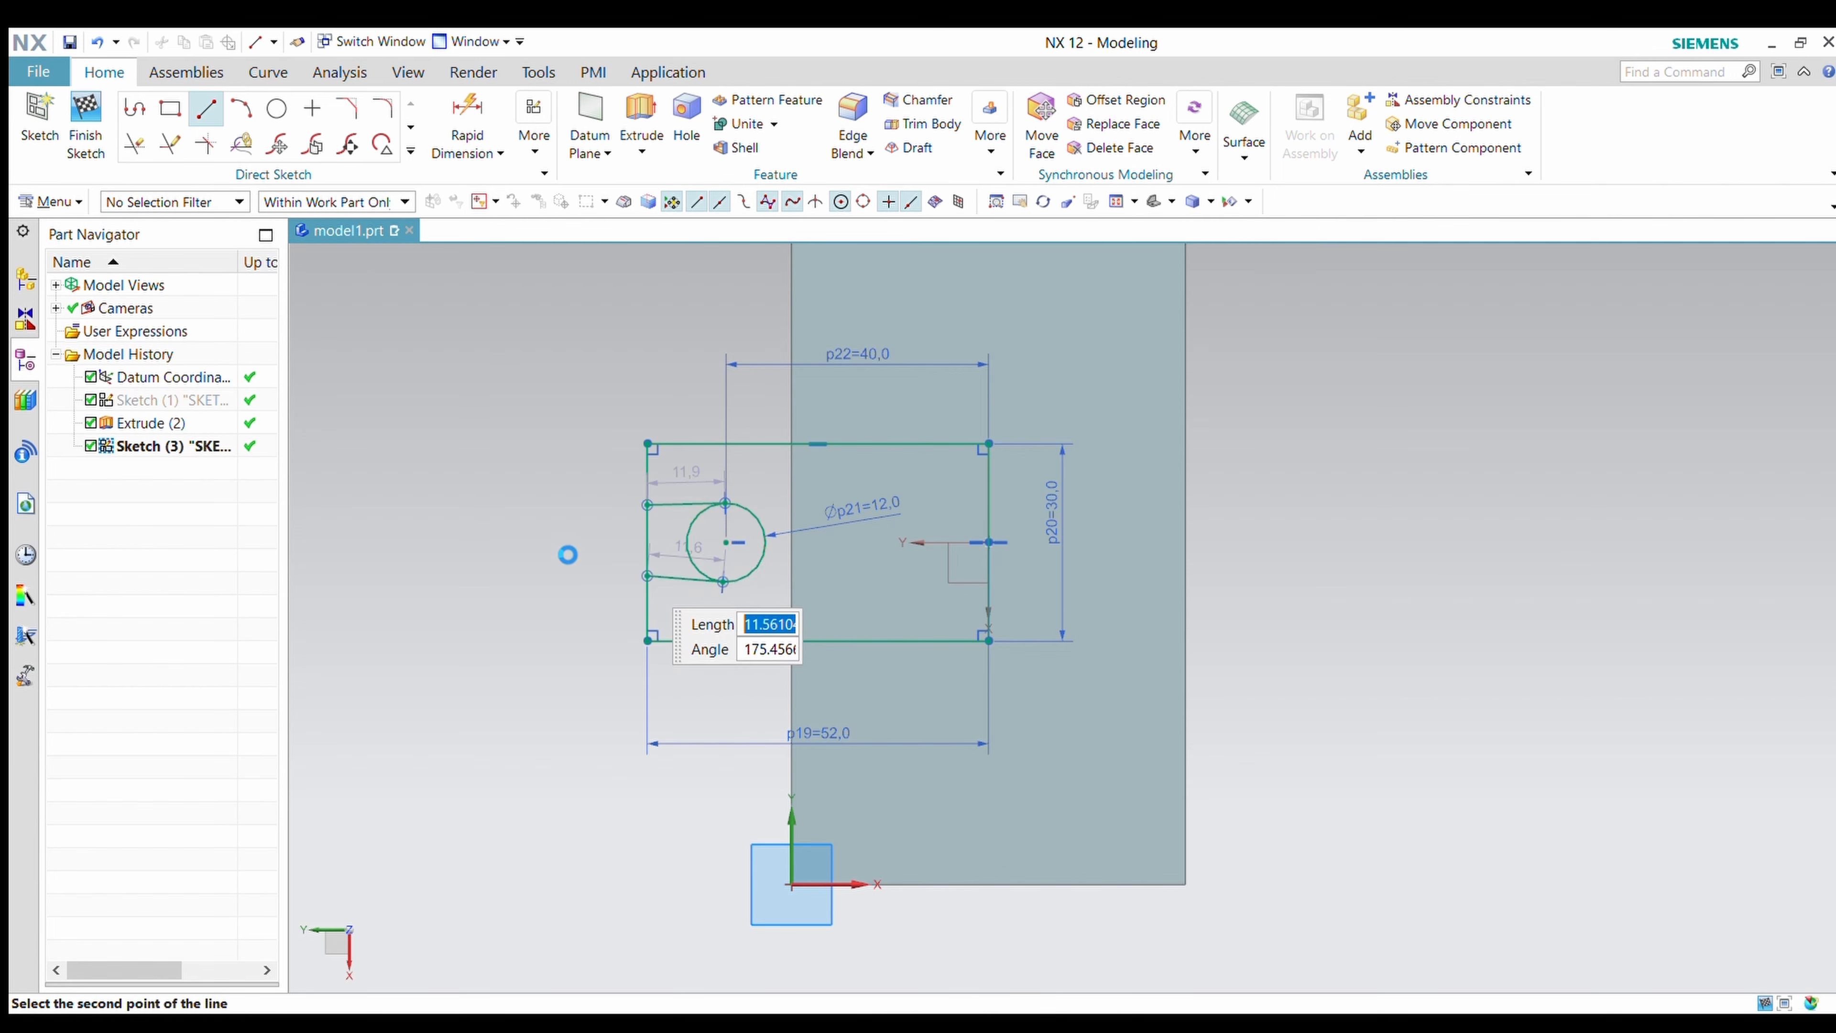
pyautogui.press('Escape')
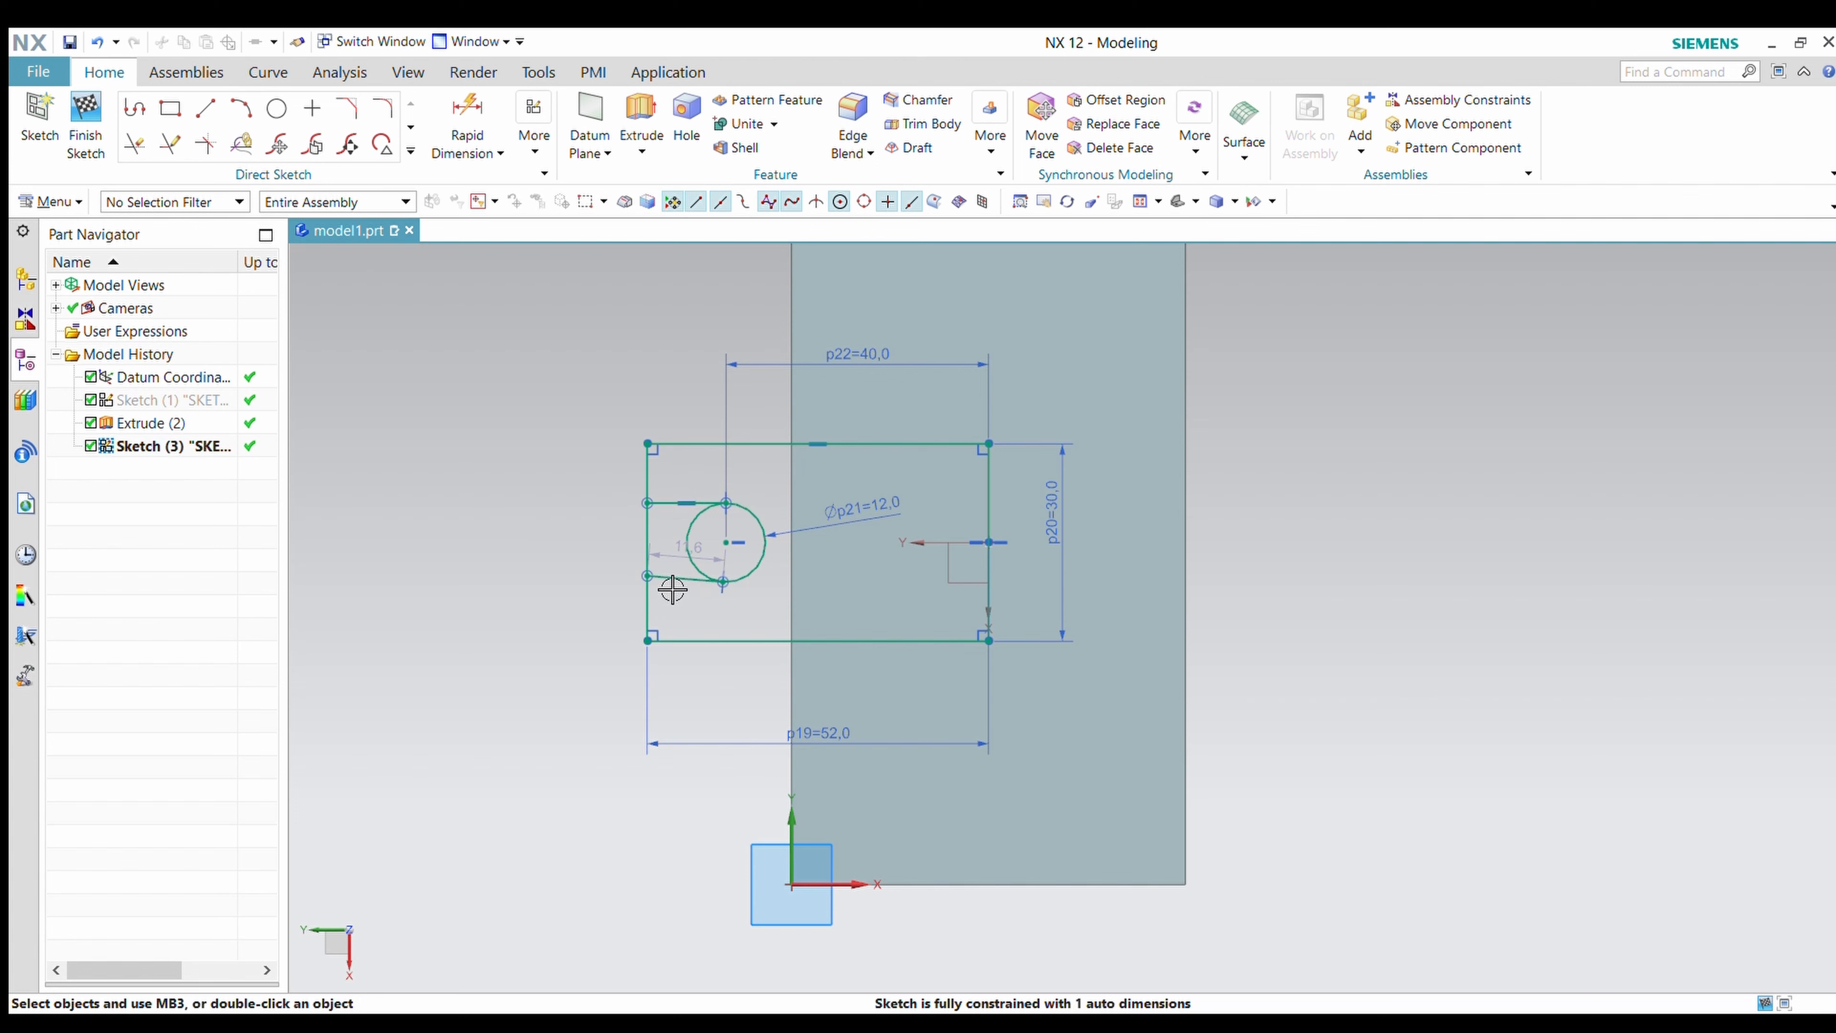
pyautogui.click(732, 380)
# Trim the circle's left half and the part of the rectangle's left side between the two lines to form an open slot.
pyautogui.click(139, 149)
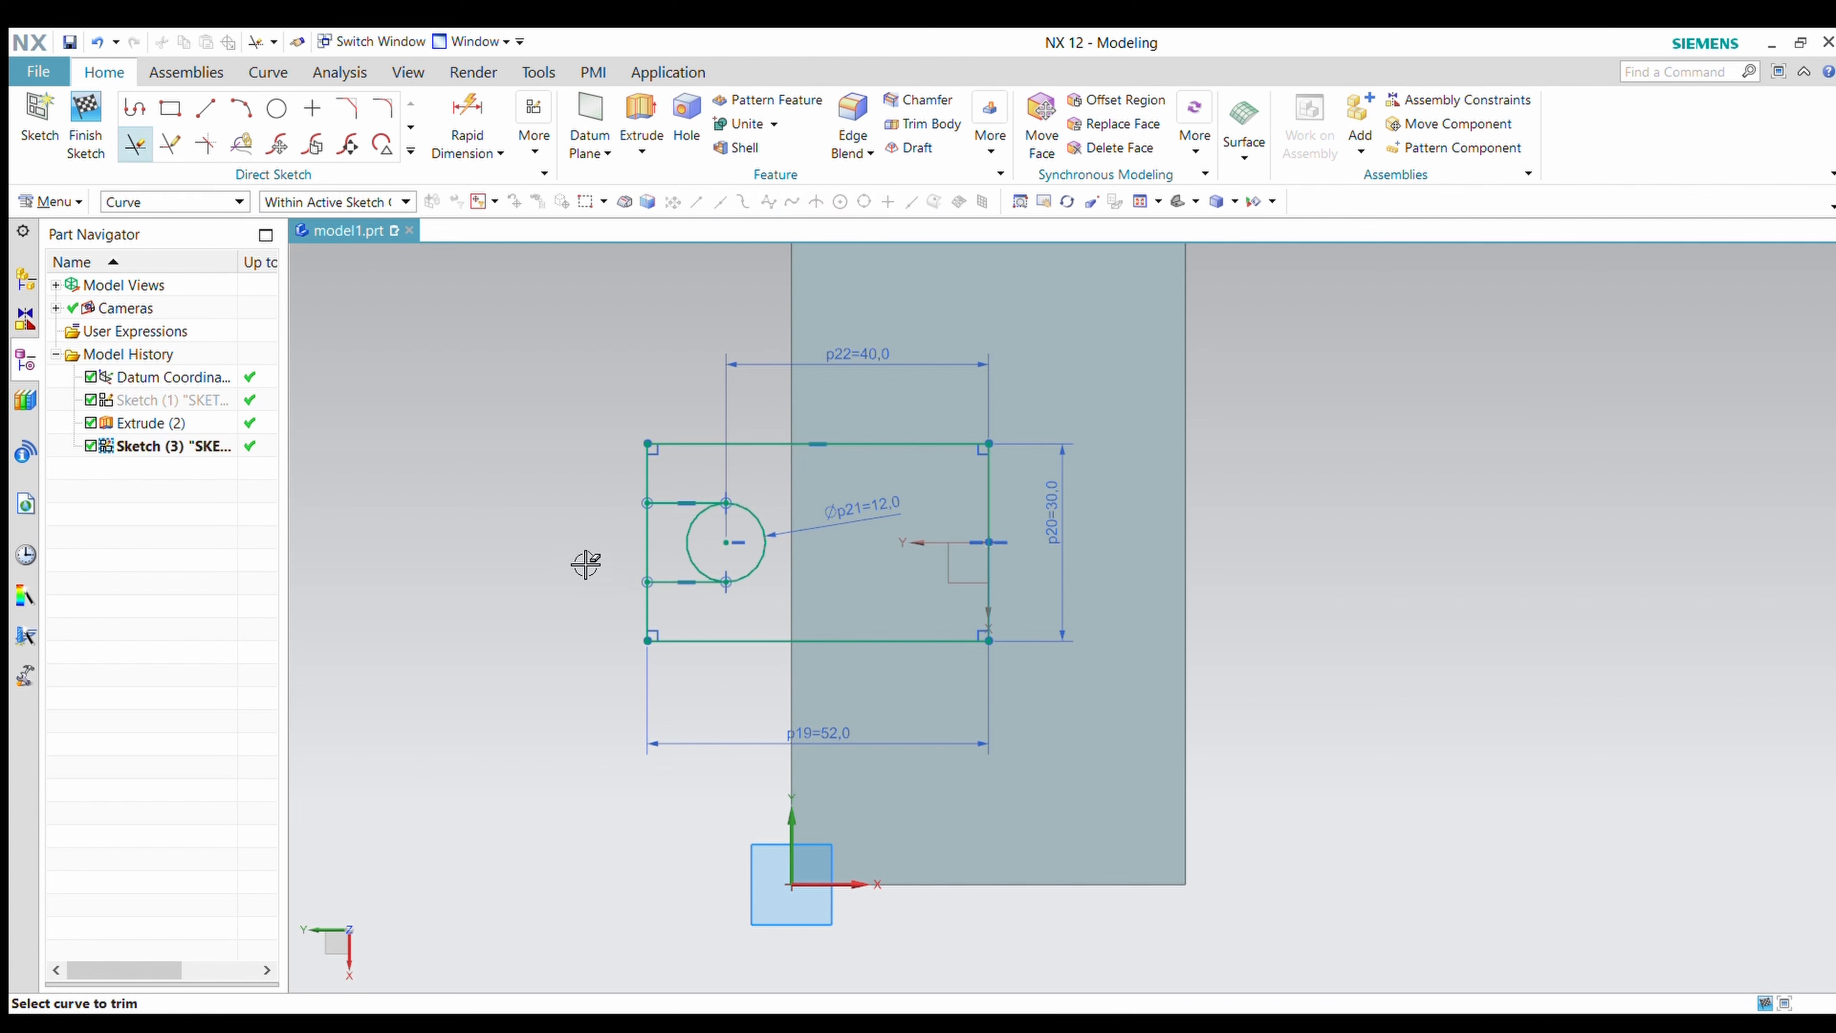
pyautogui.moveTo(598, 548); pyautogui.dragTo(694, 543)
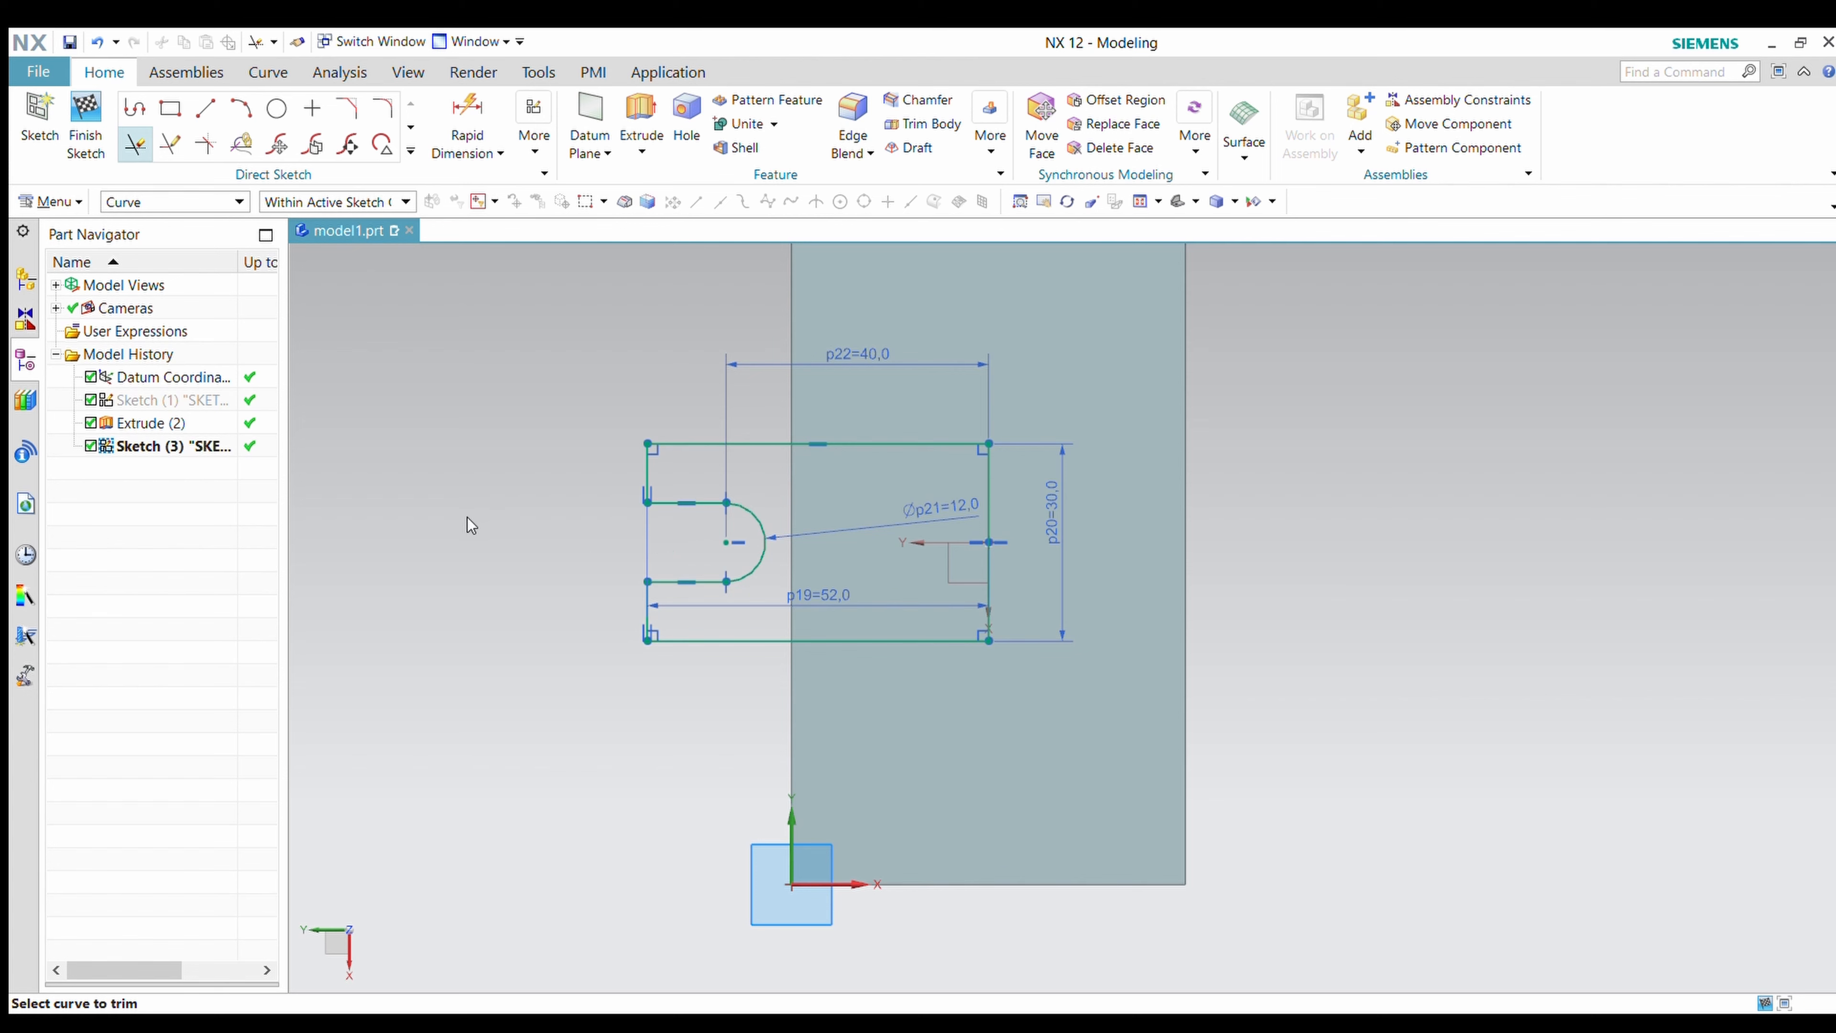
pyautogui.press('Escape')
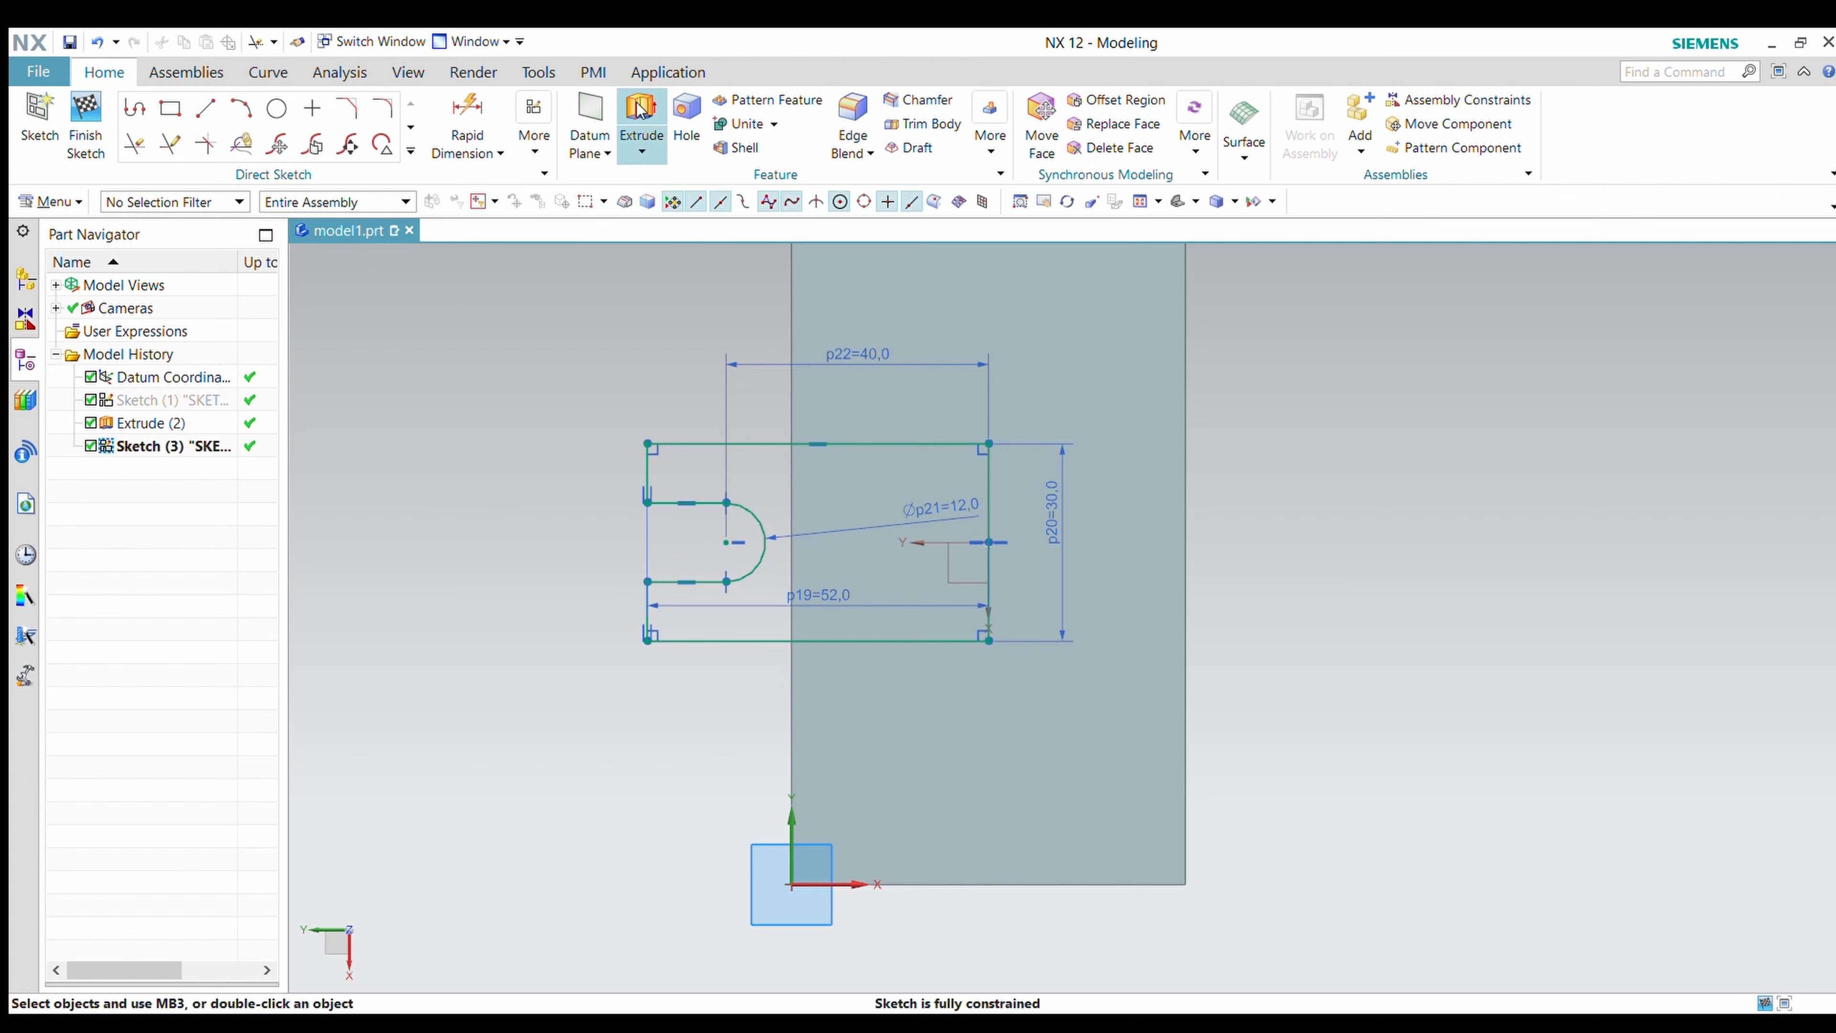
# Extrude the slotted tab profile 10 upward from the flat face and unite it with the half-cylinder.
pyautogui.click(639, 107)
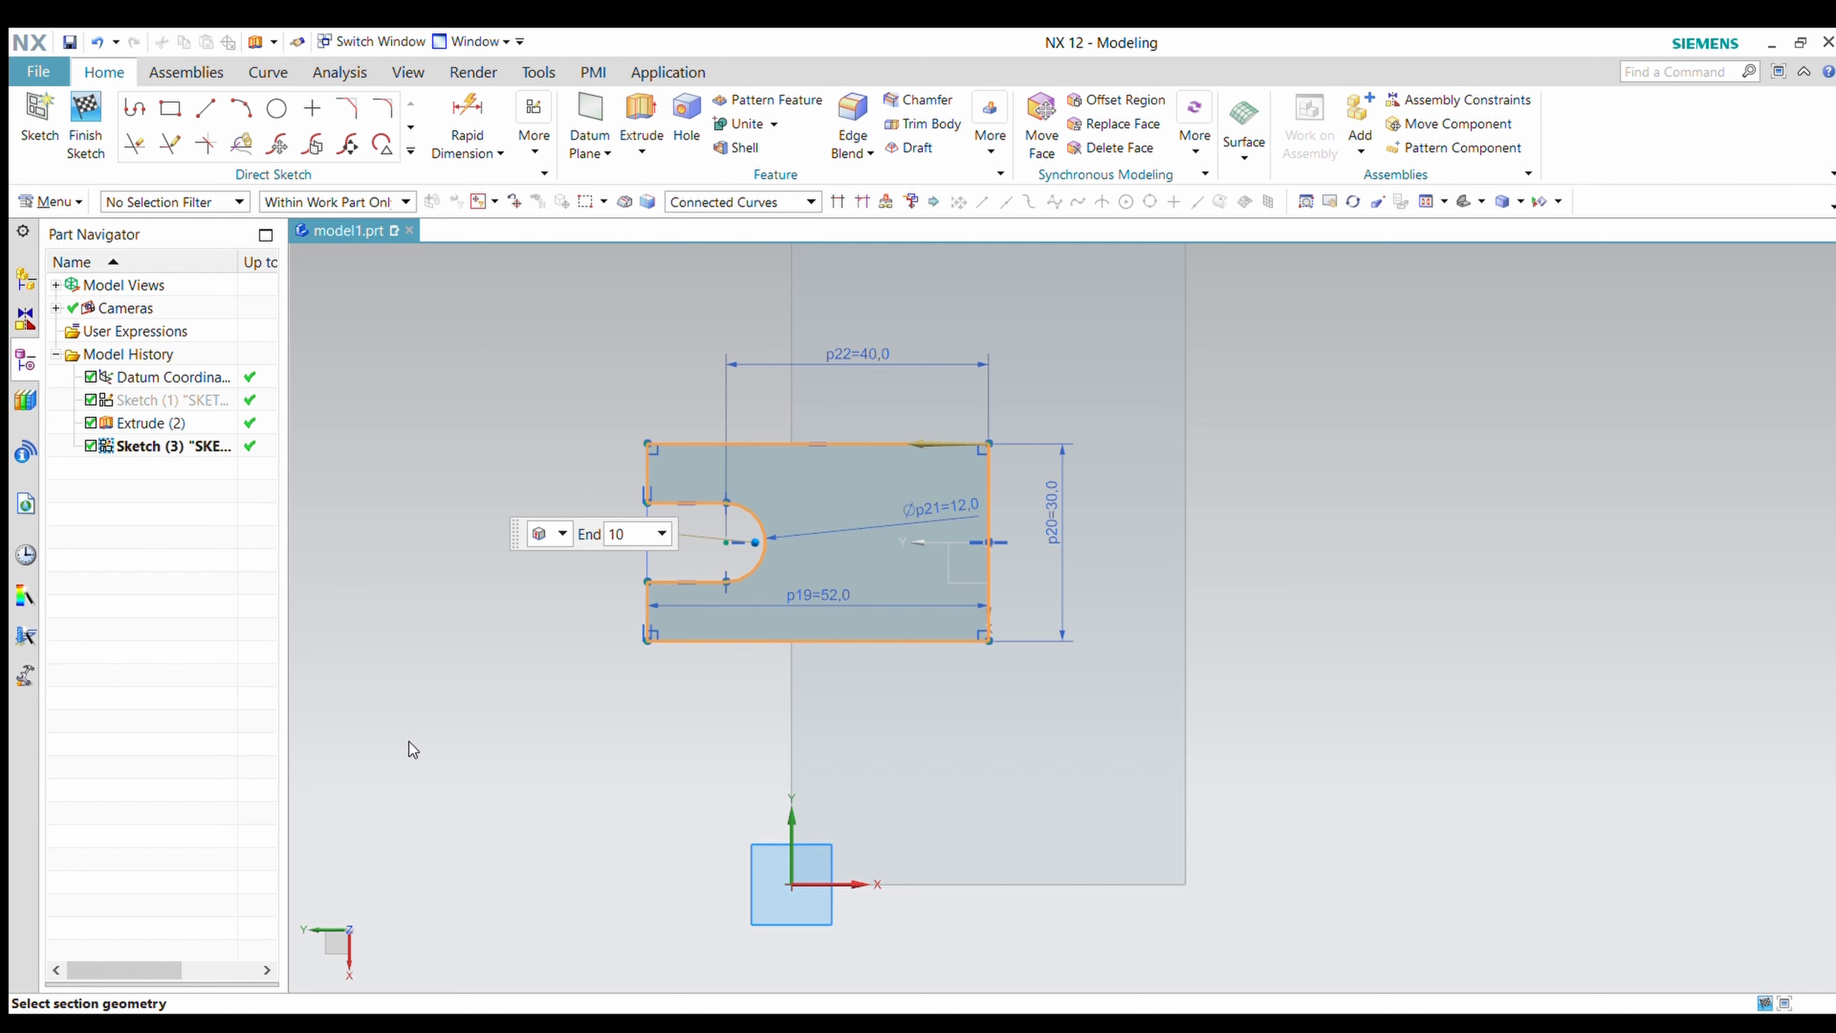
pyautogui.middleClick(383, 796)
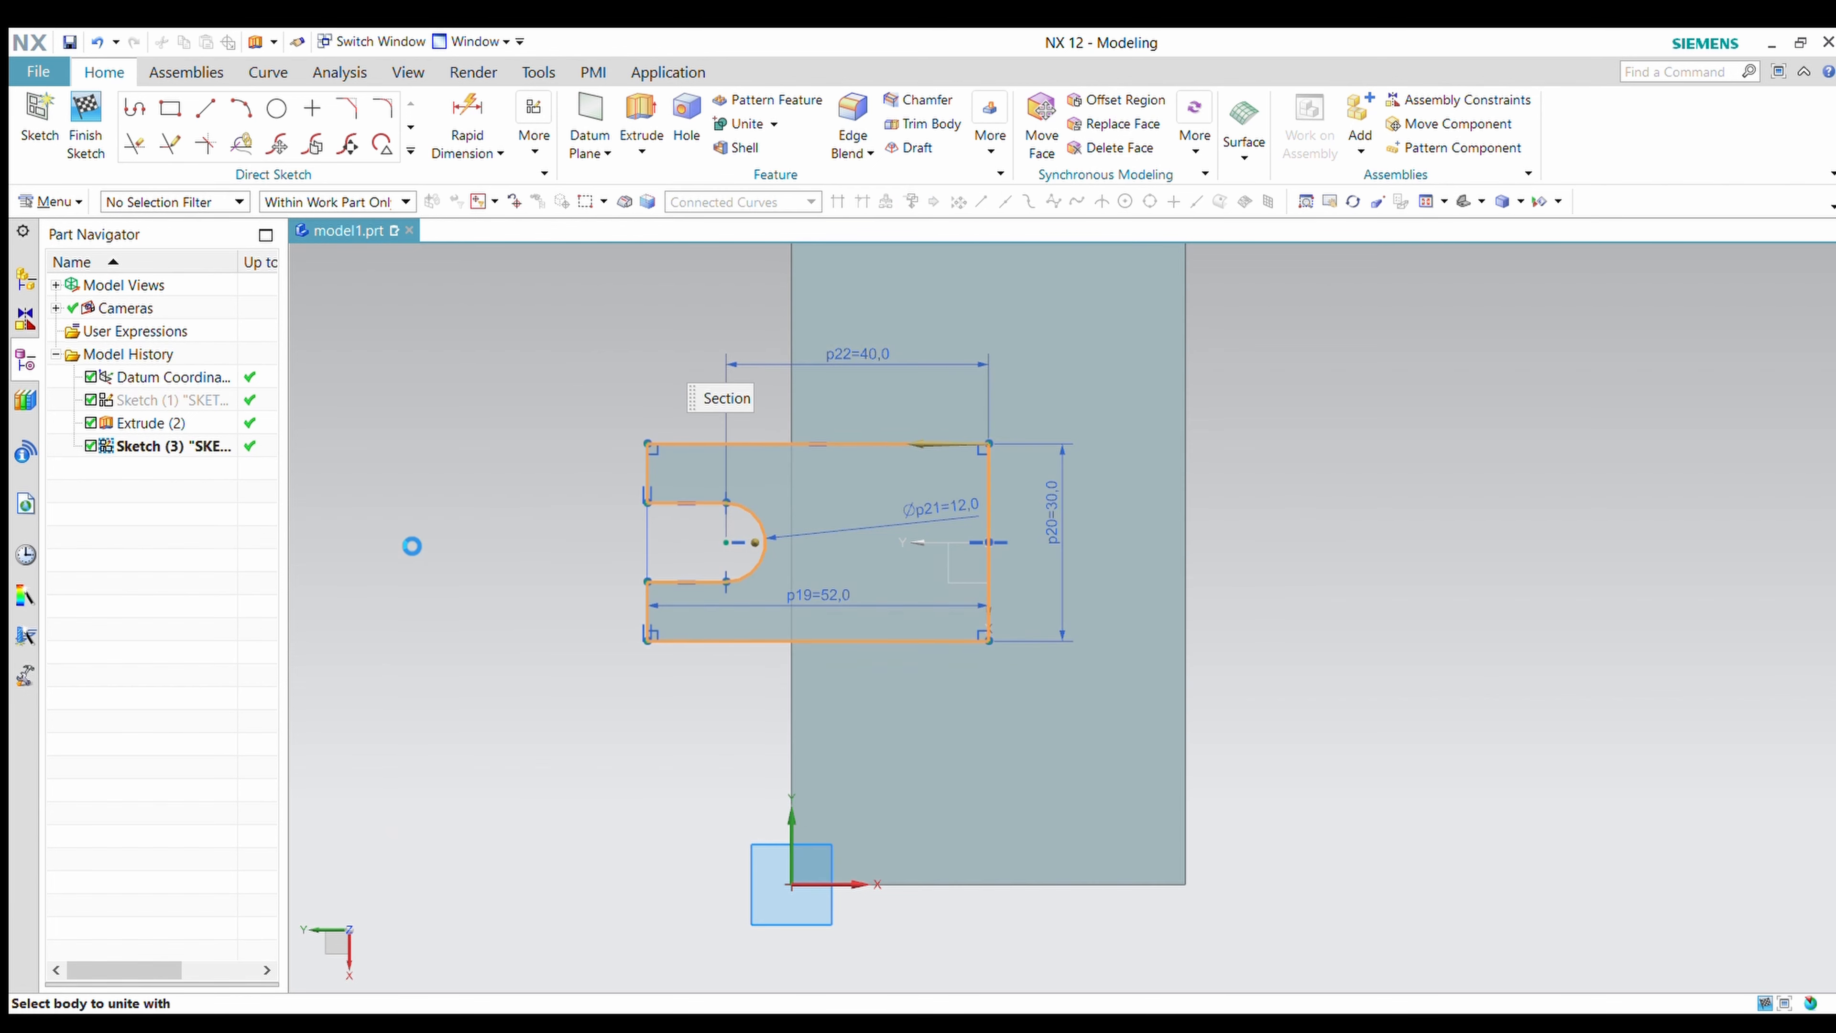
pyautogui.moveTo(698, 797); pyautogui.dragTo(705, 972, button='middle')
pyautogui.middleClick(357, 968)
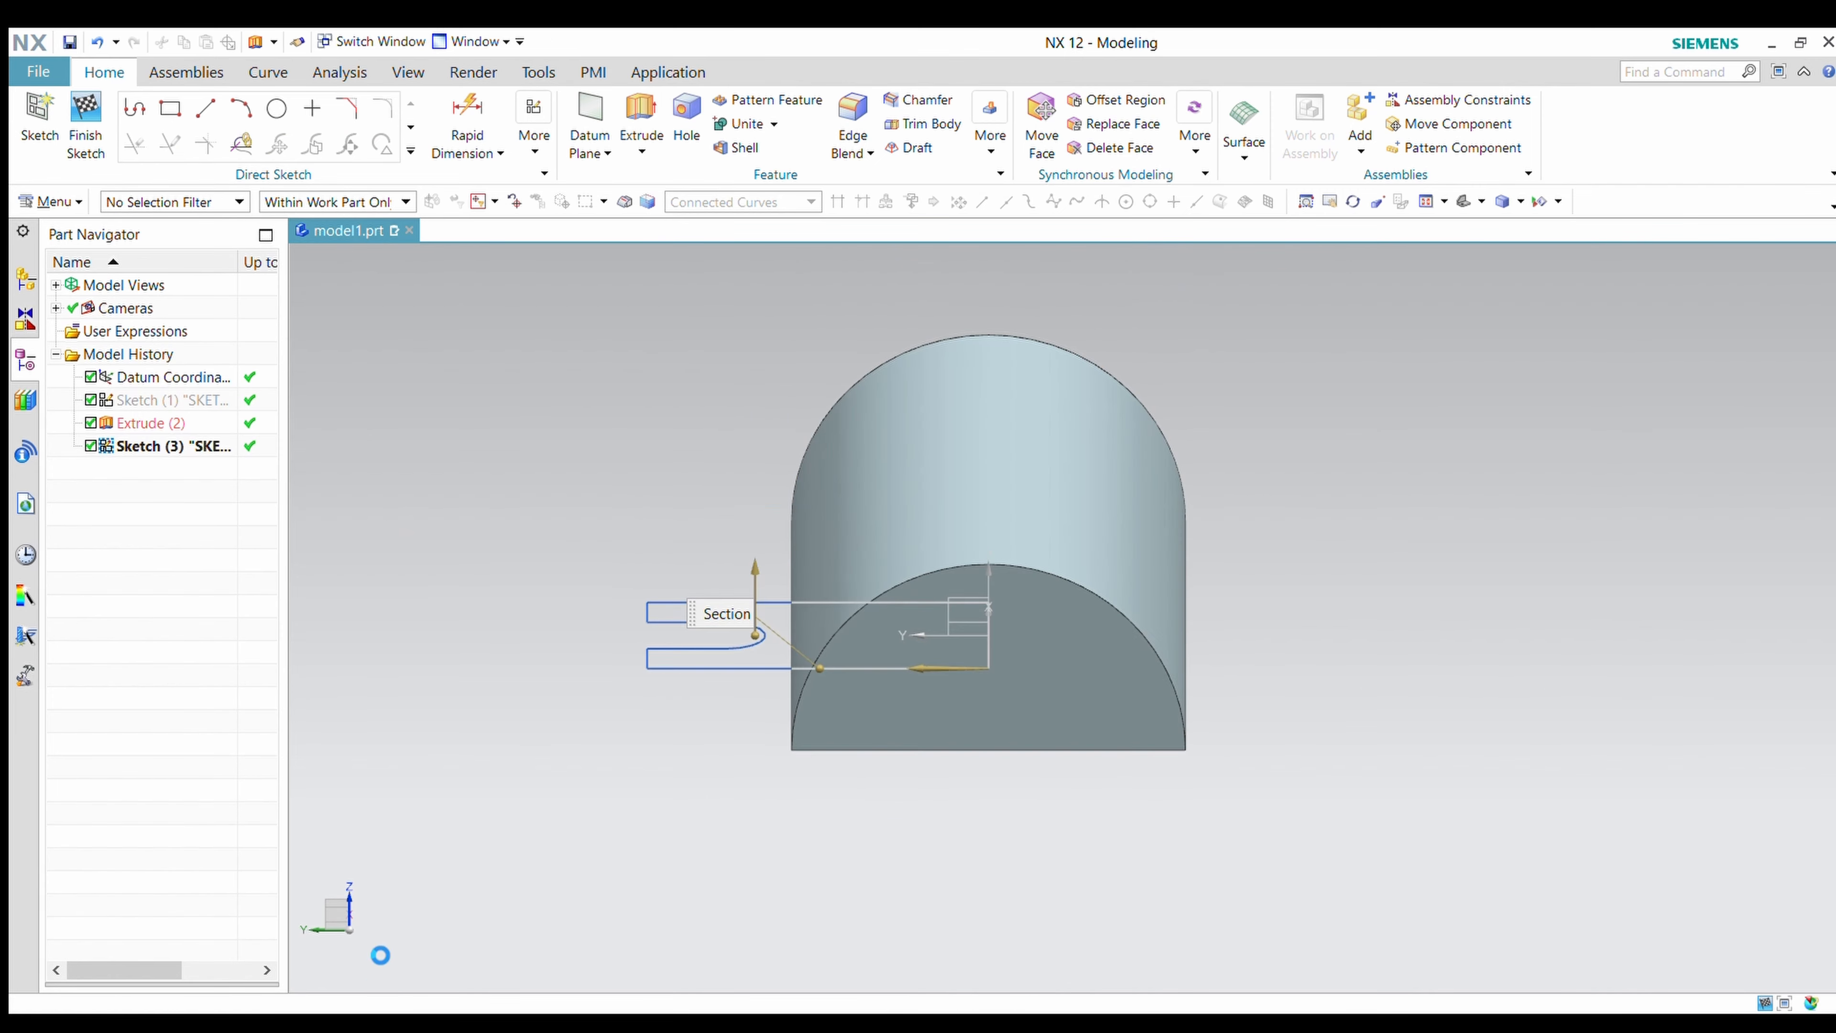
pyautogui.click(745, 669)
pyautogui.press('Escape')
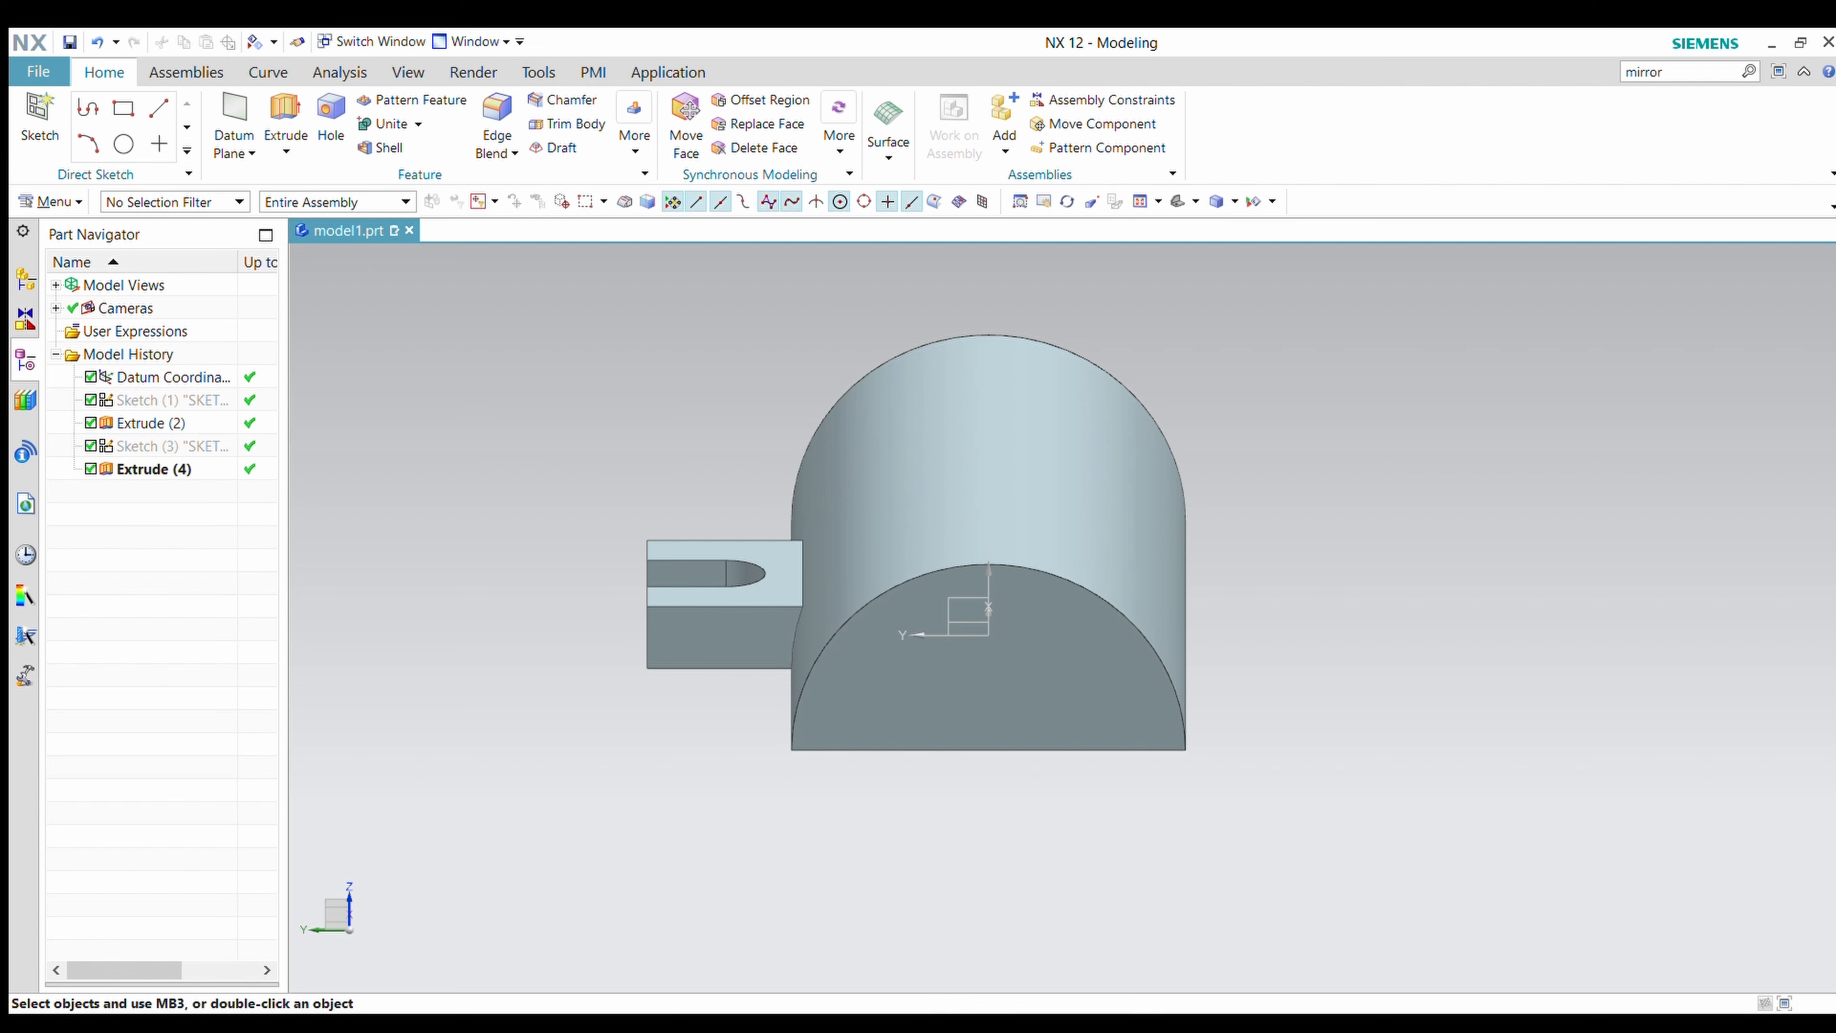
# Mirror the slotted tab extrusion about the XZ plane of the datum coordinate system with Mirror Feature.
pyautogui.click(1665, 75)
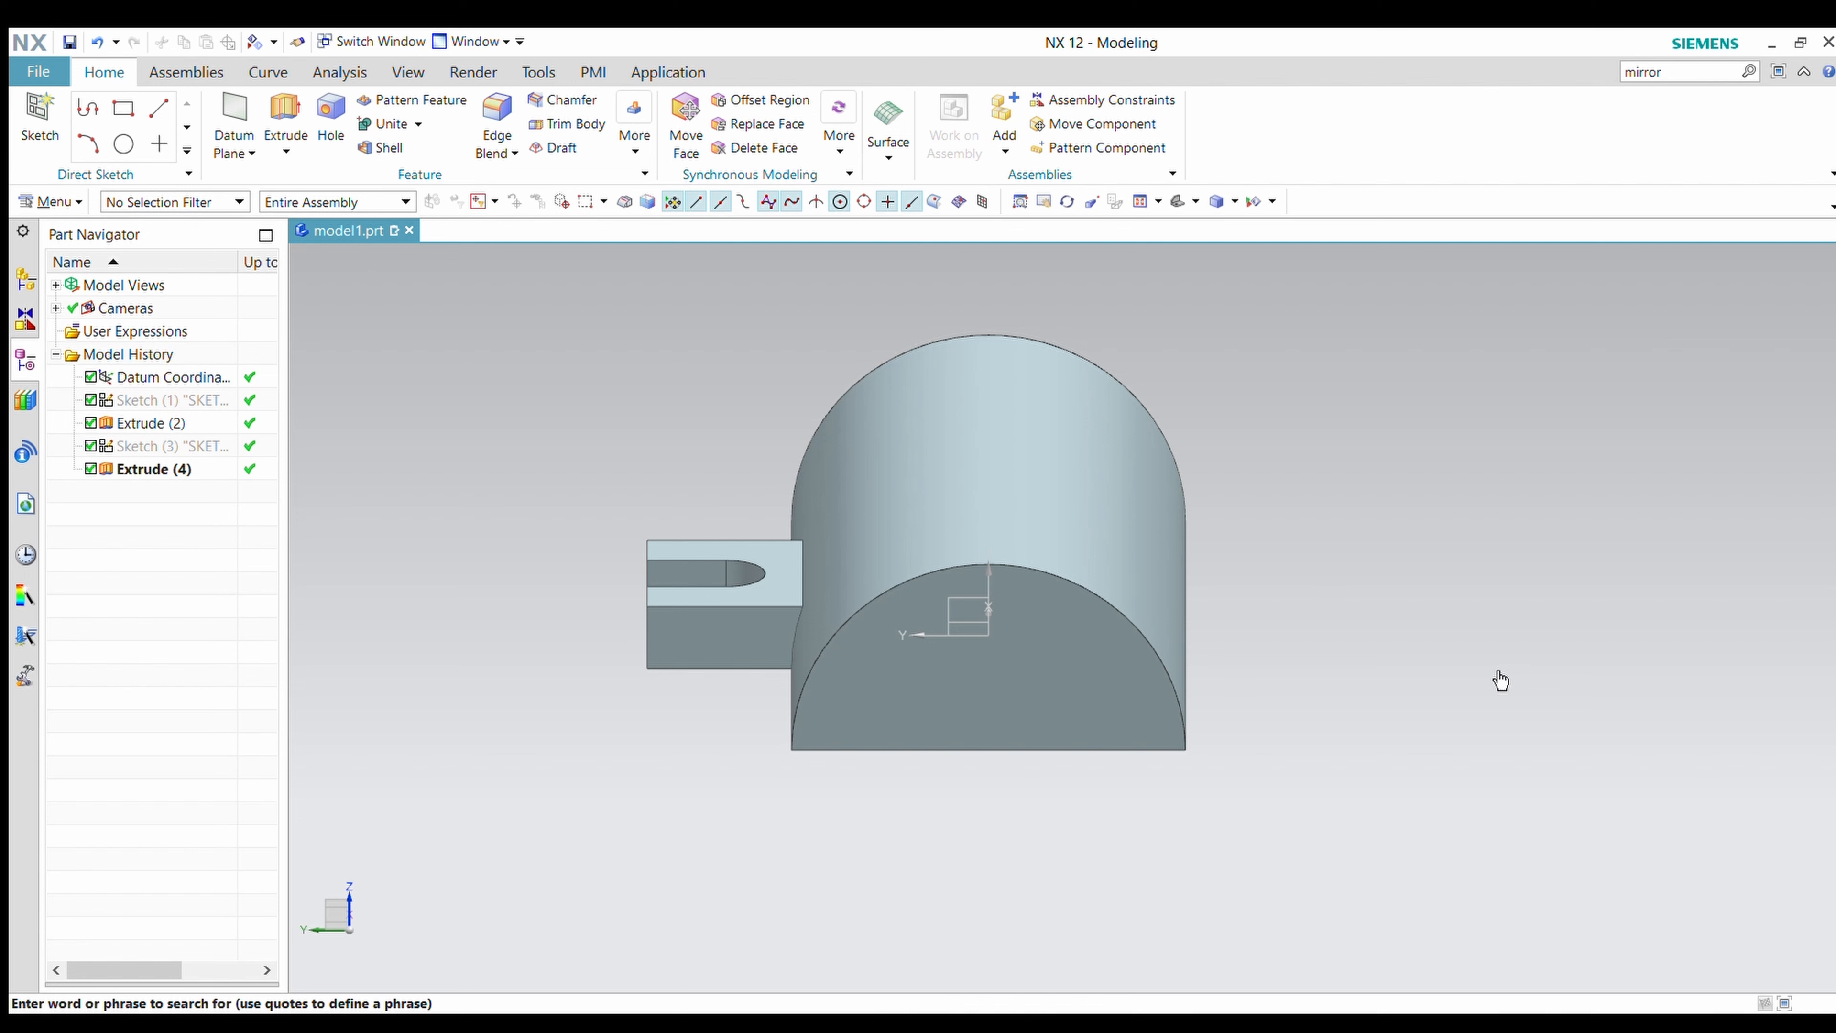
pyautogui.click(1455, 400)
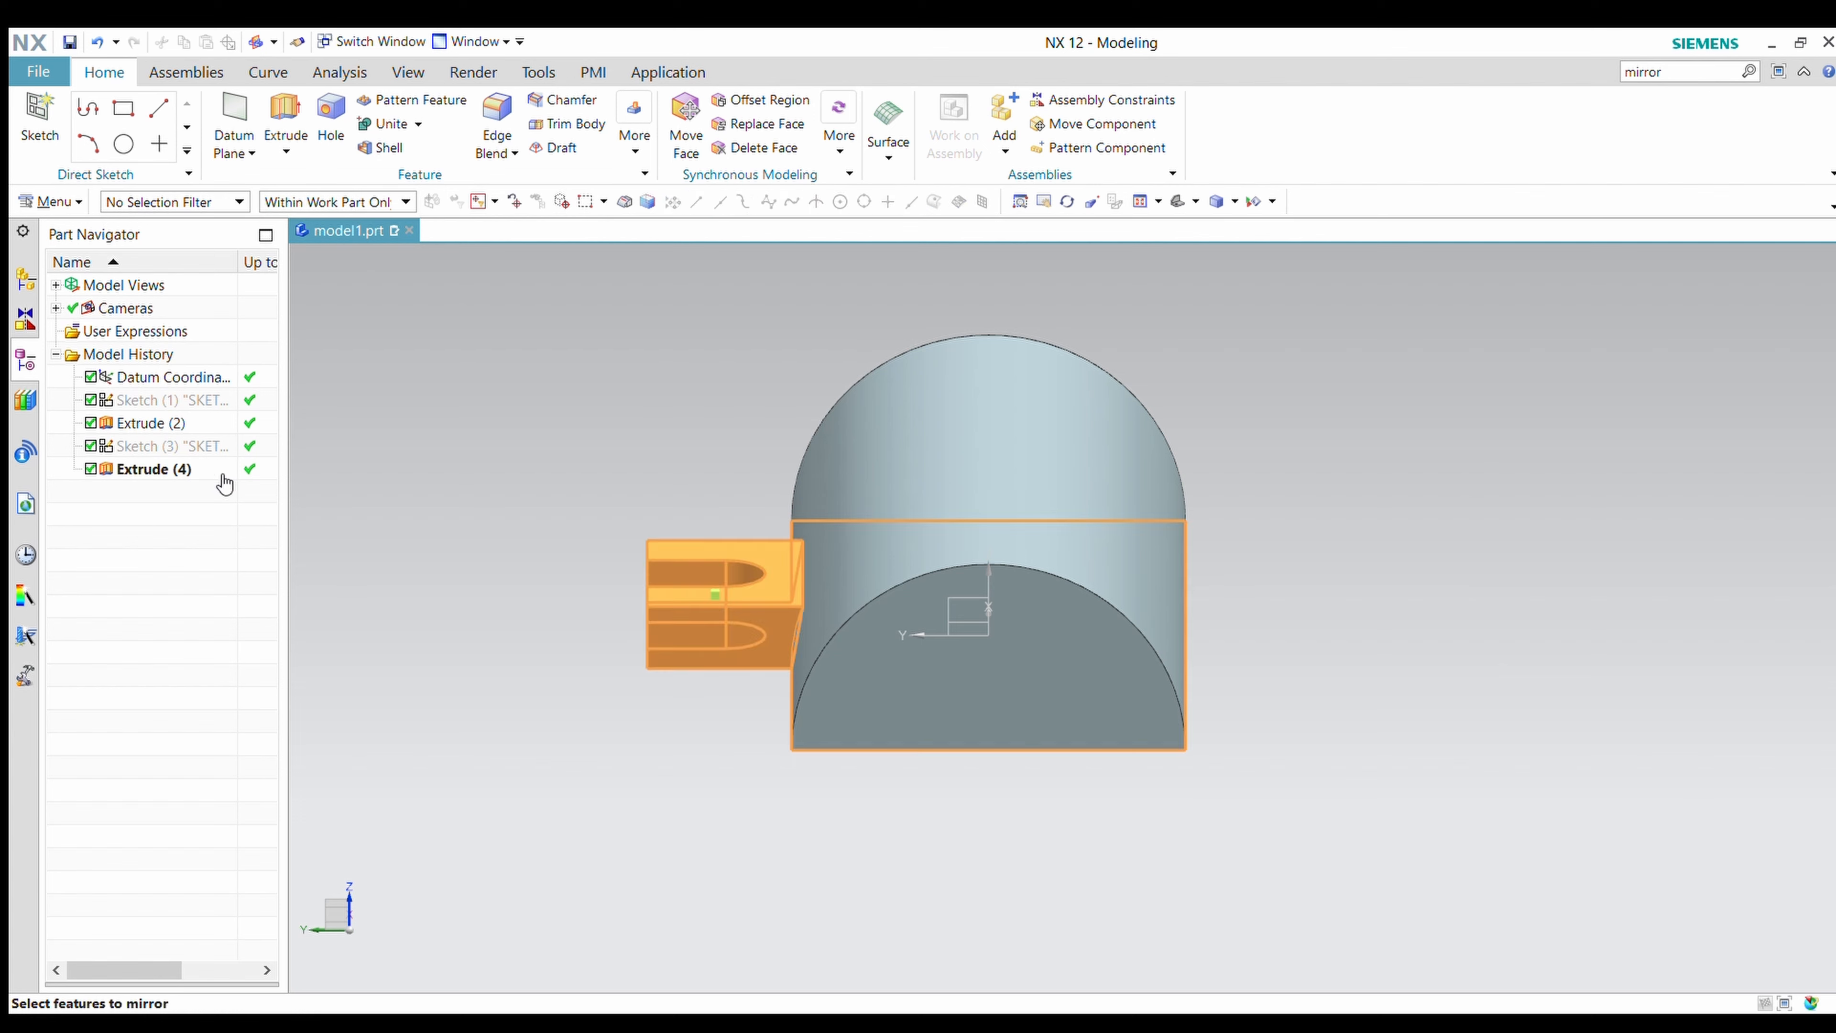
pyautogui.click(121, 470)
pyautogui.middleClick(260, 535)
pyautogui.moveTo(976, 747); pyautogui.dragTo(907, 747, button='middle')
pyautogui.click(1015, 616)
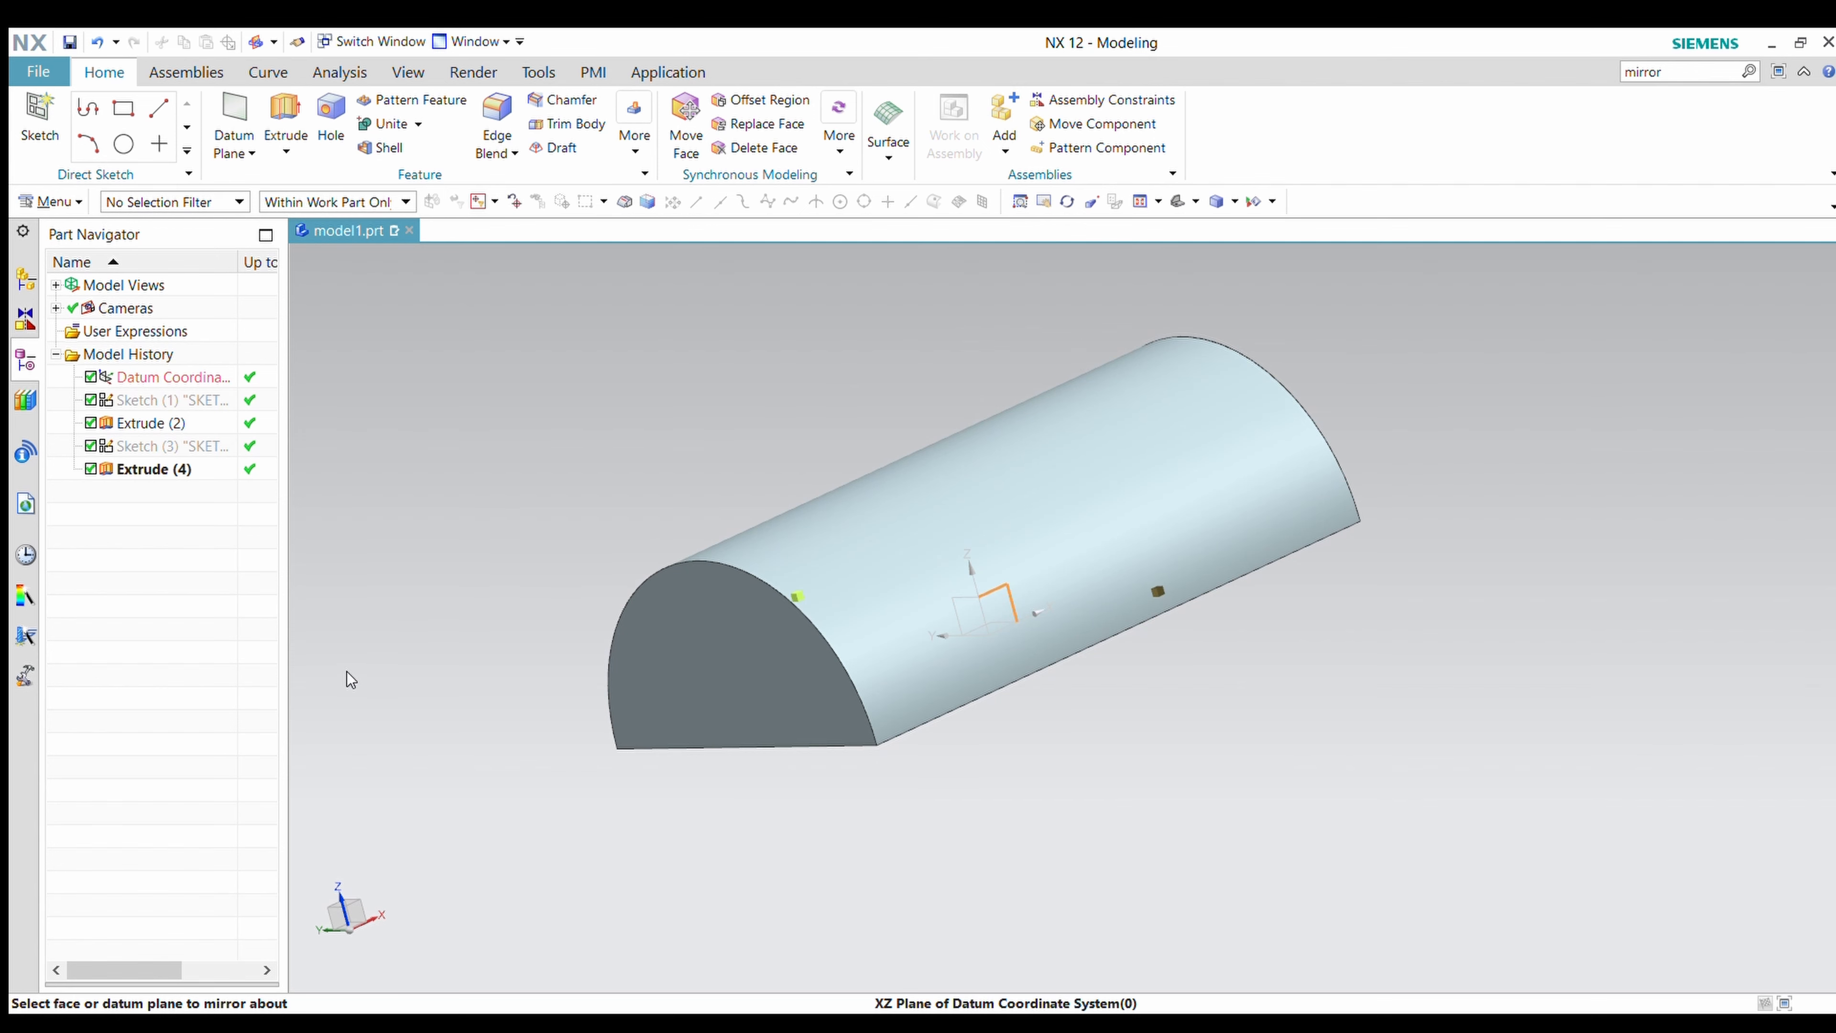
pyautogui.middleClick(353, 671)
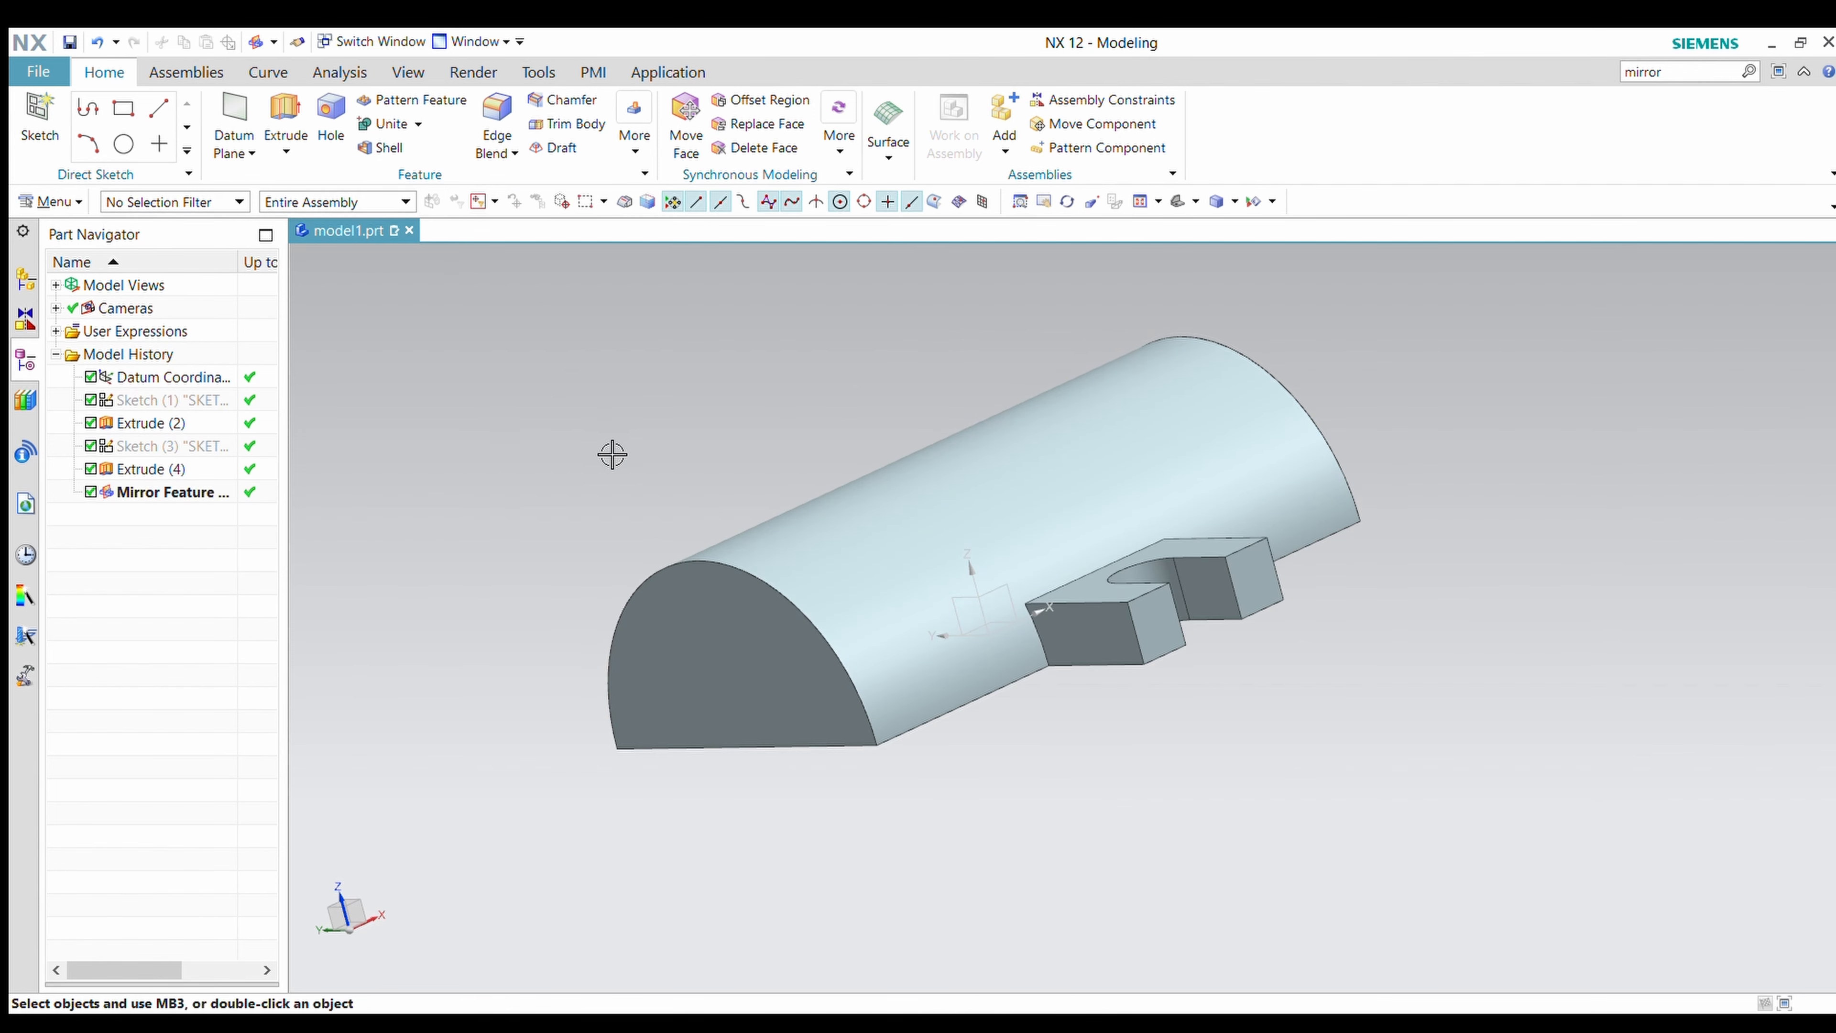
# Create a sketch on the half-cylinder's flat face and draw a circle about 39.4 in diameter centred on the datum origin.
pyautogui.moveTo(612, 454); pyautogui.dragTo(512, 505, button='right')
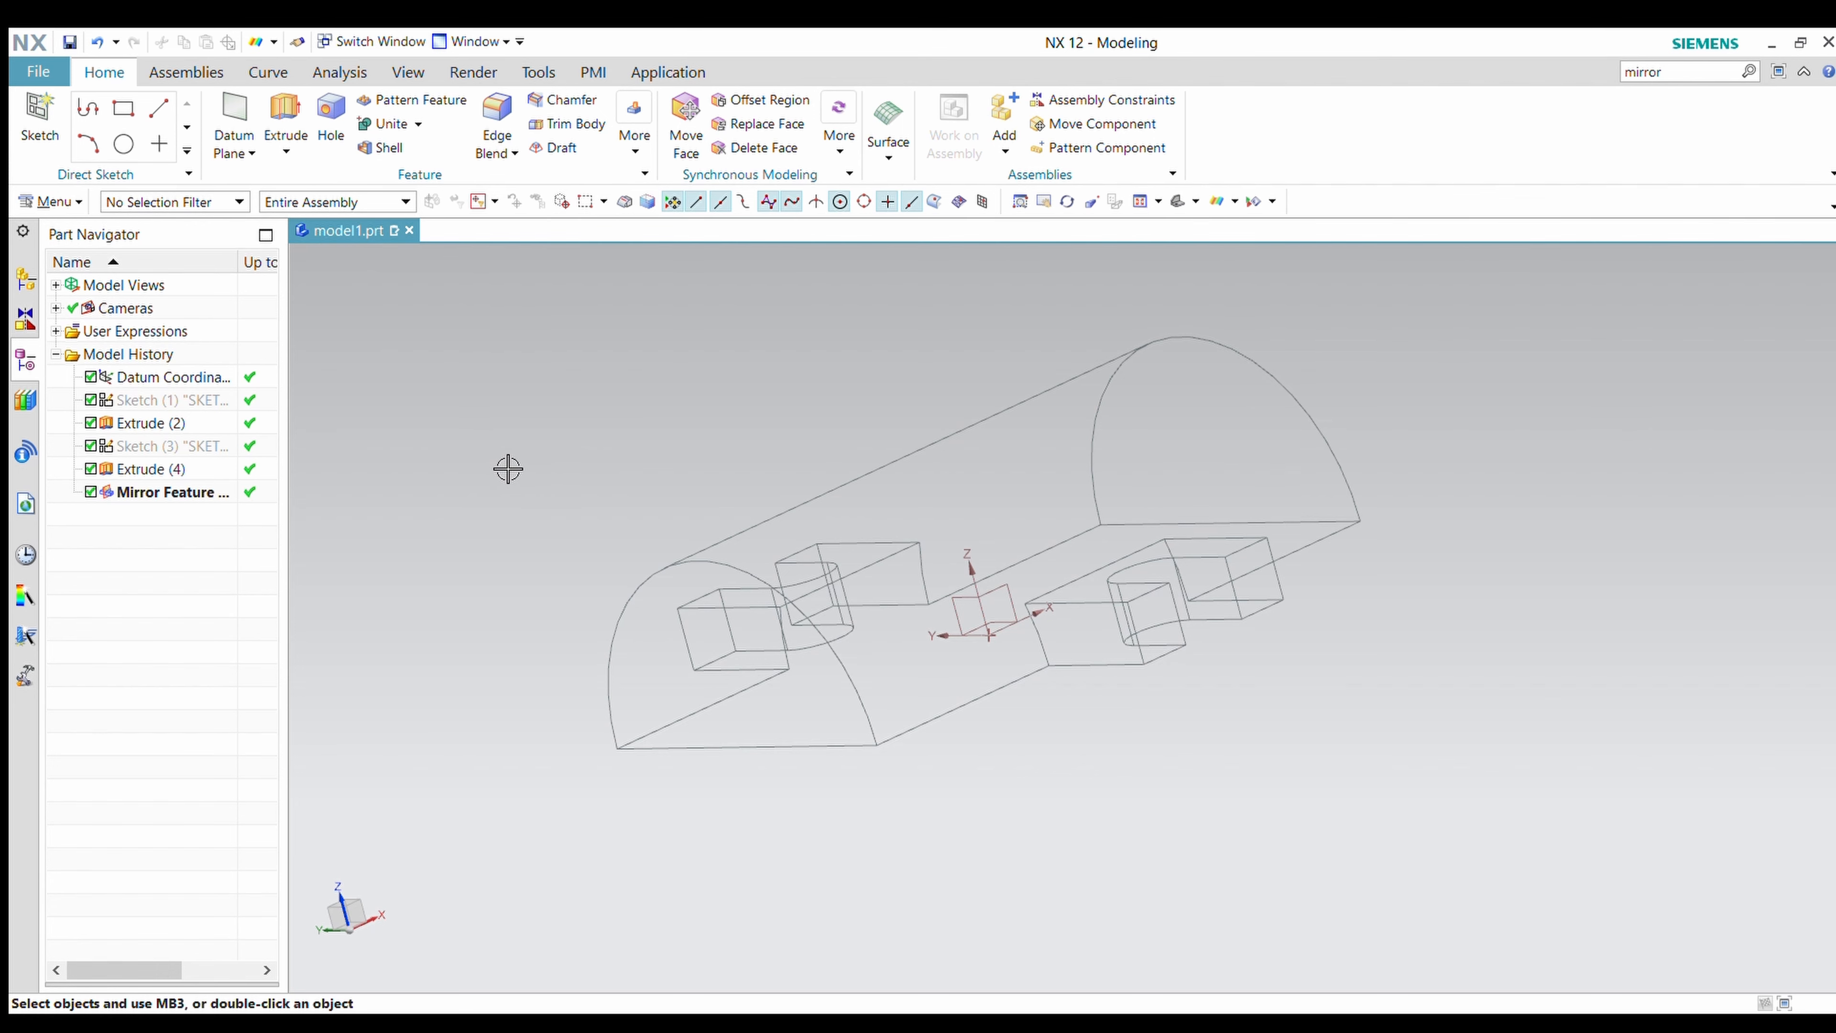
pyautogui.moveTo(487, 423); pyautogui.dragTo(488, 423, button='right')
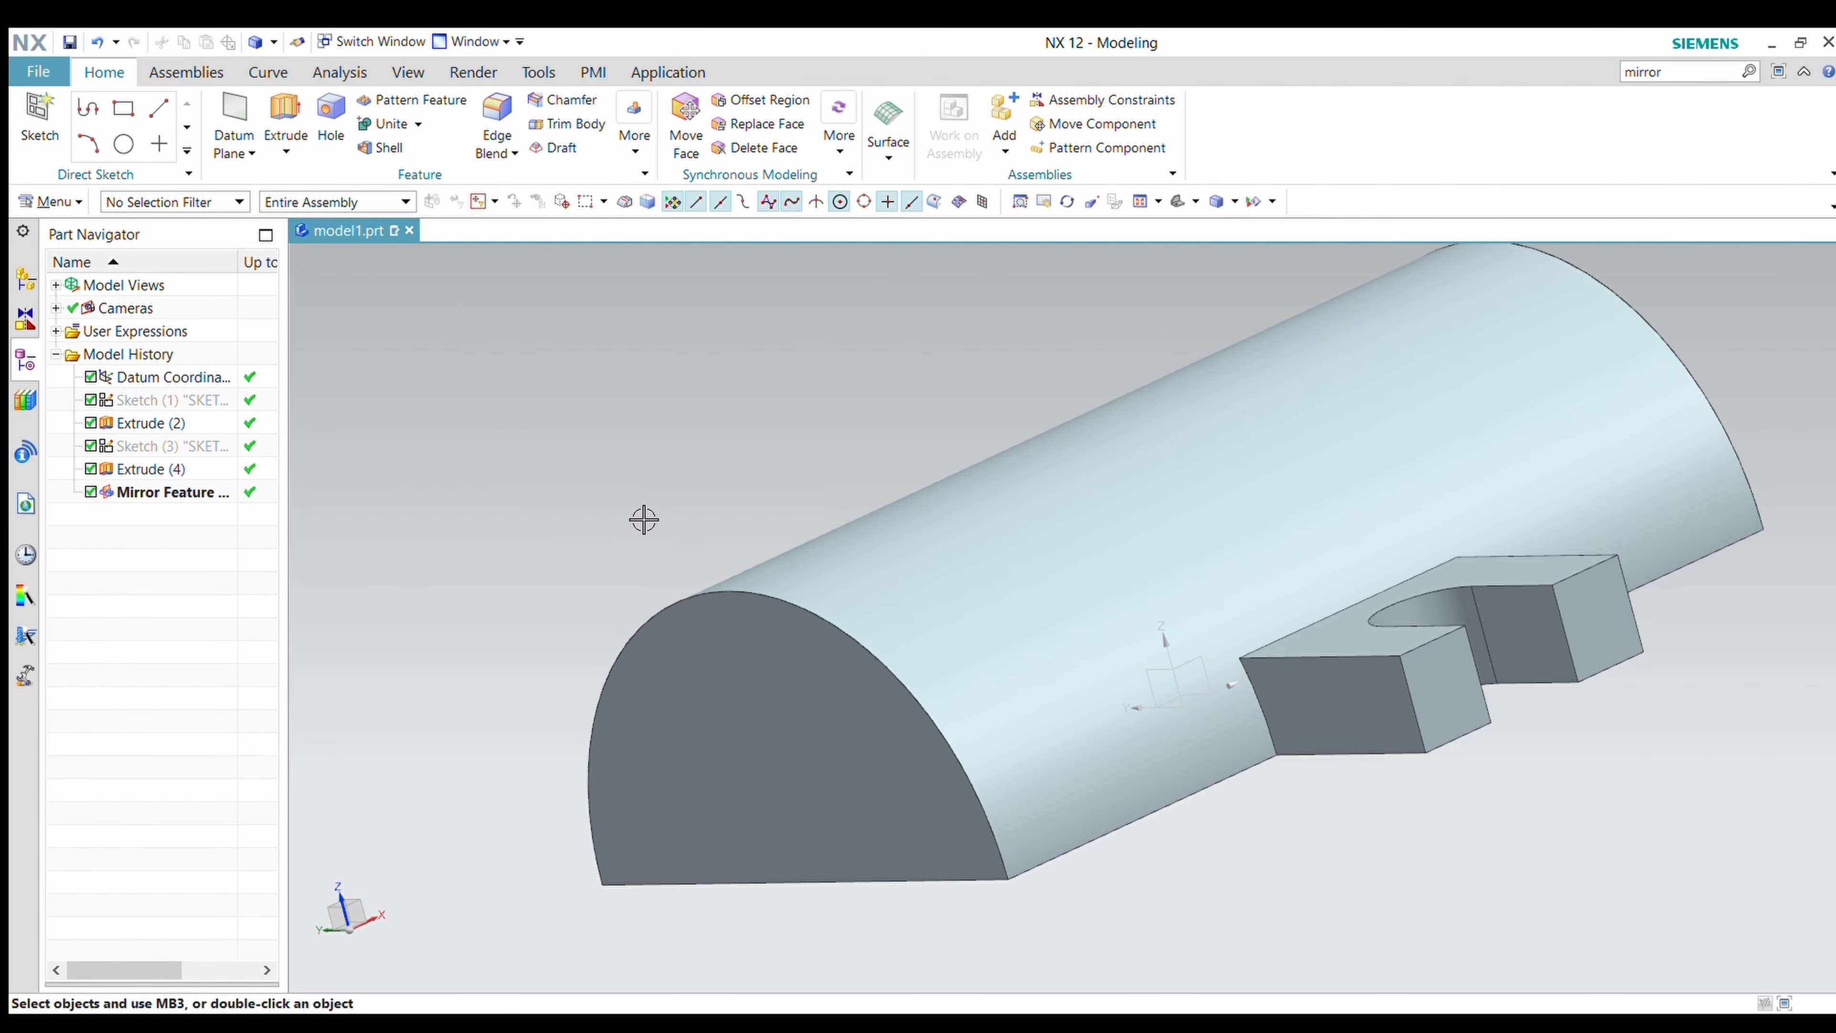
pyautogui.moveTo(644, 516); pyautogui.dragTo(720, 591, button='middle')
pyautogui.scroll(-5, 720, 590)
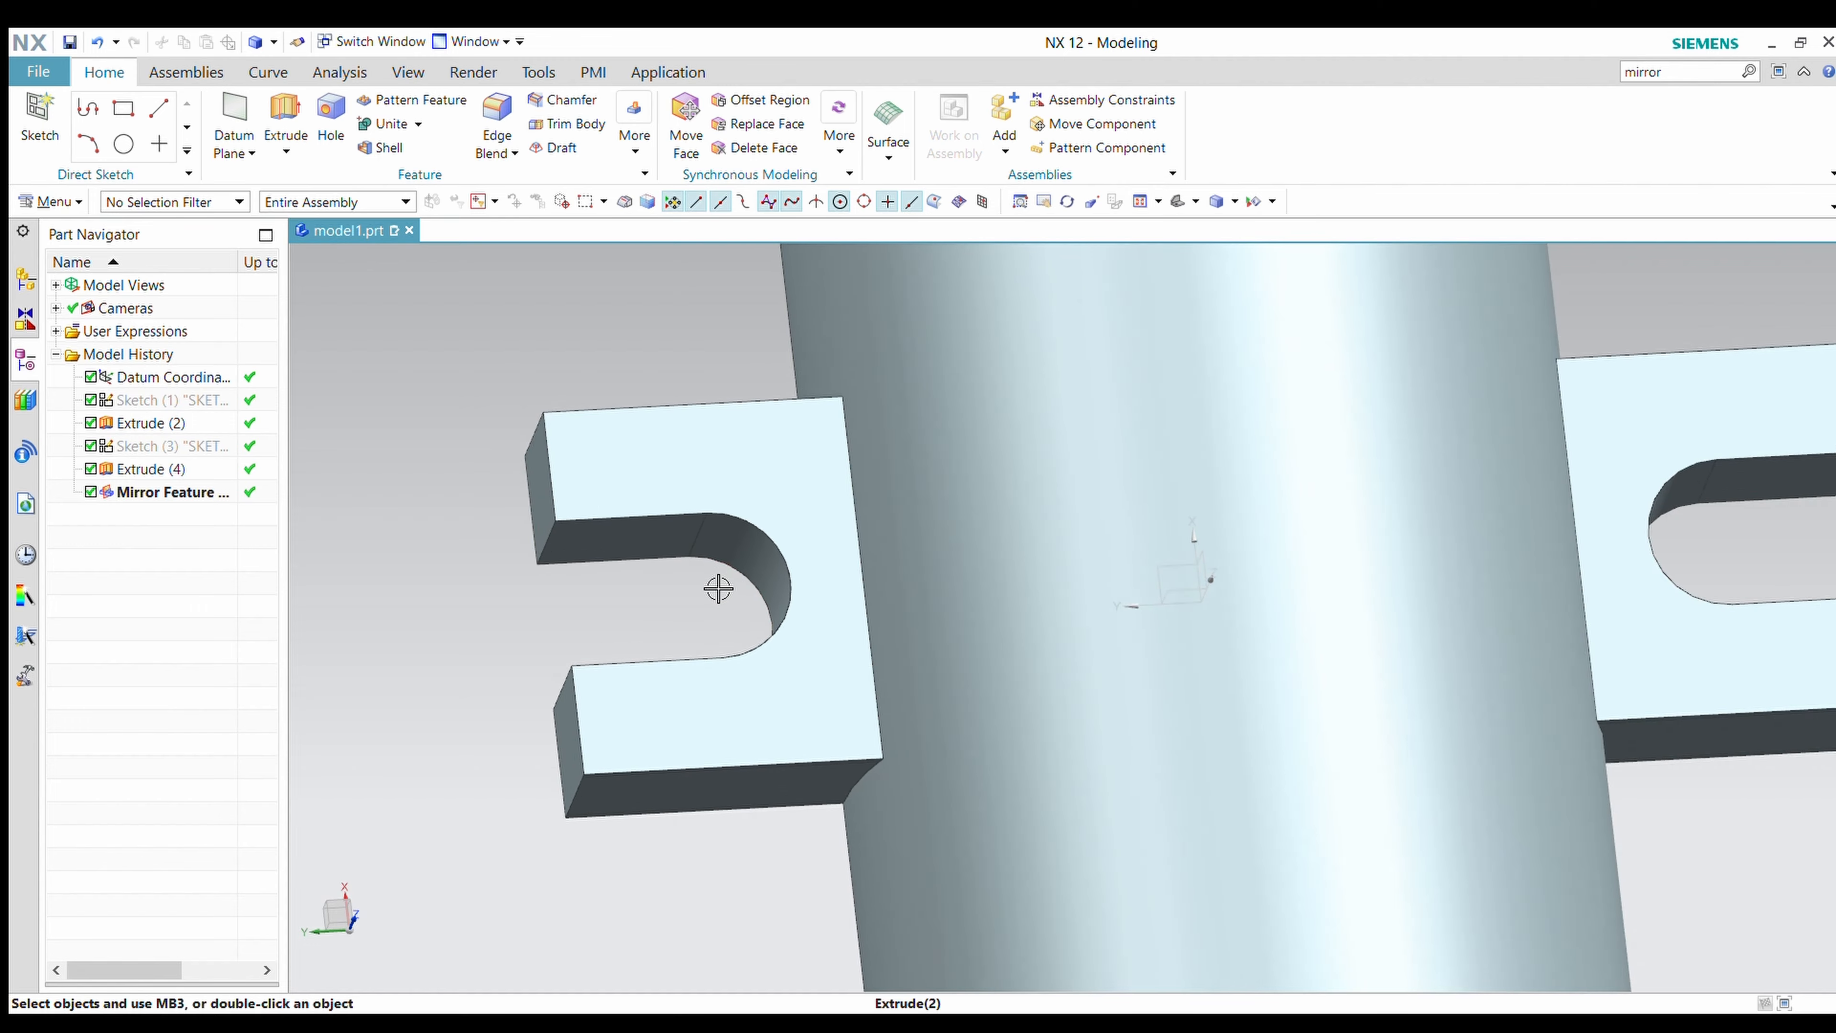
pyautogui.click(27, 147)
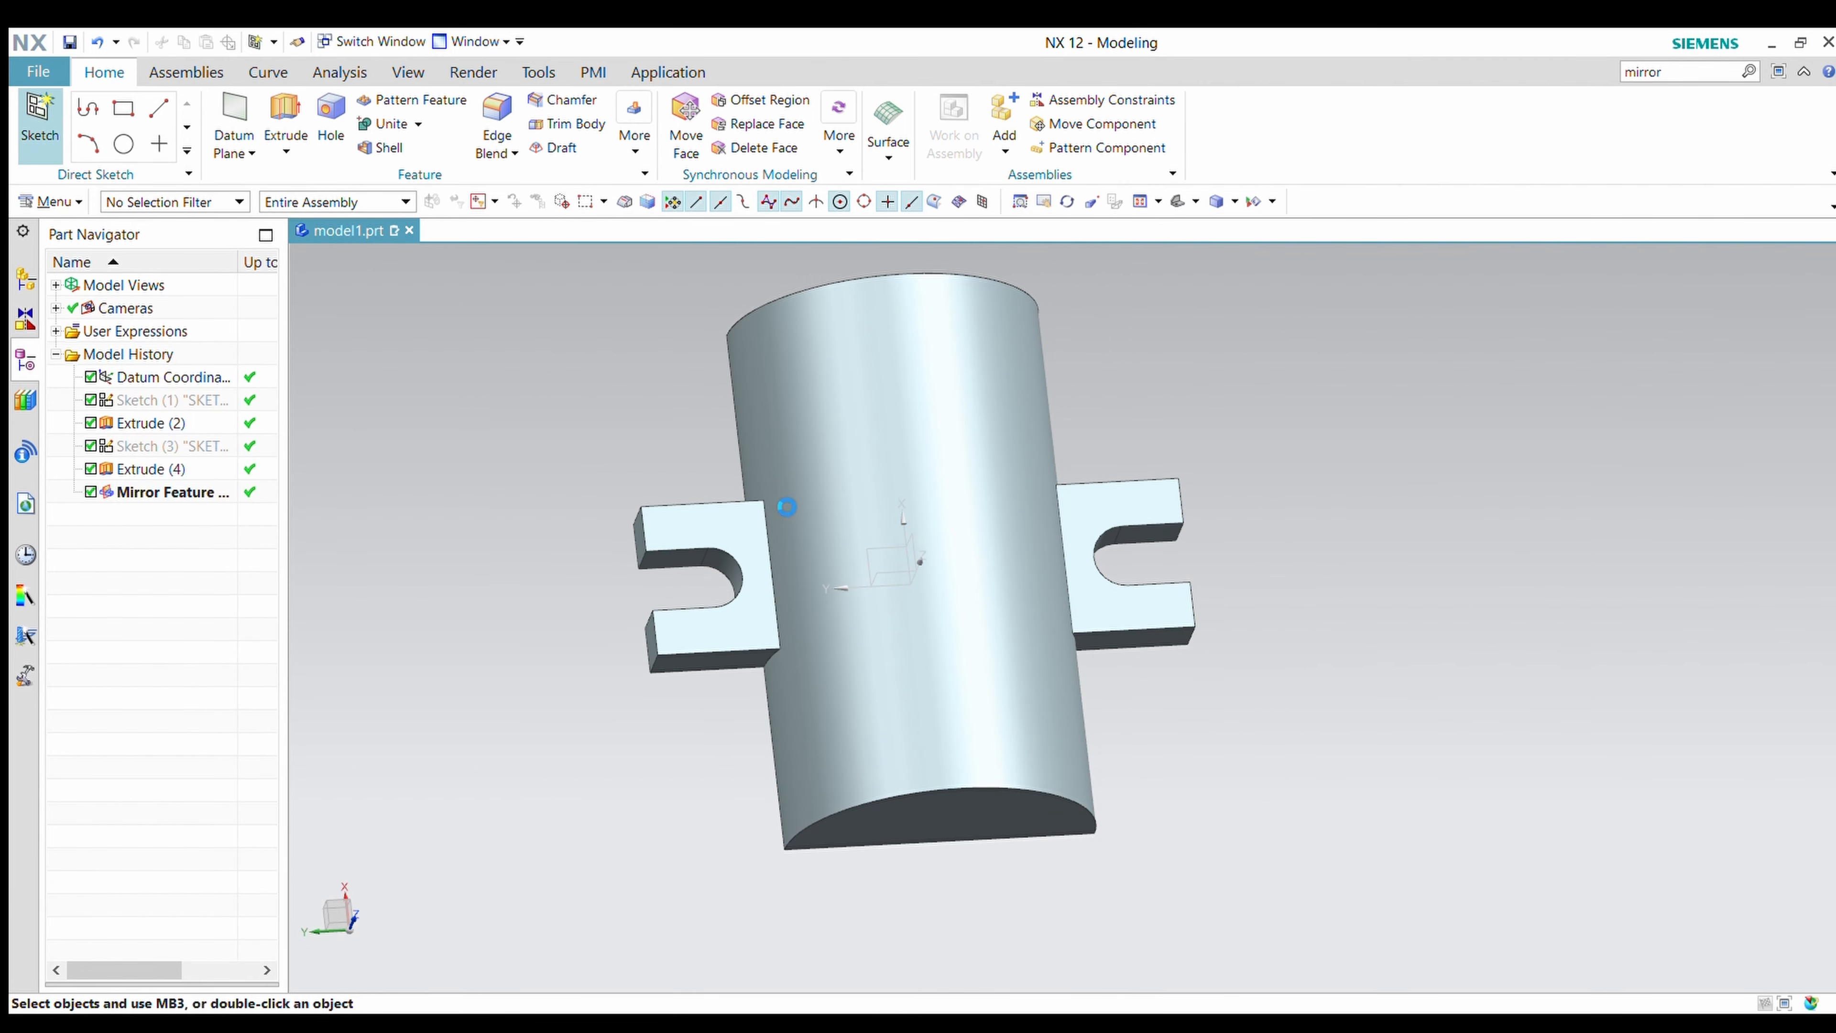
pyautogui.click(373, 613)
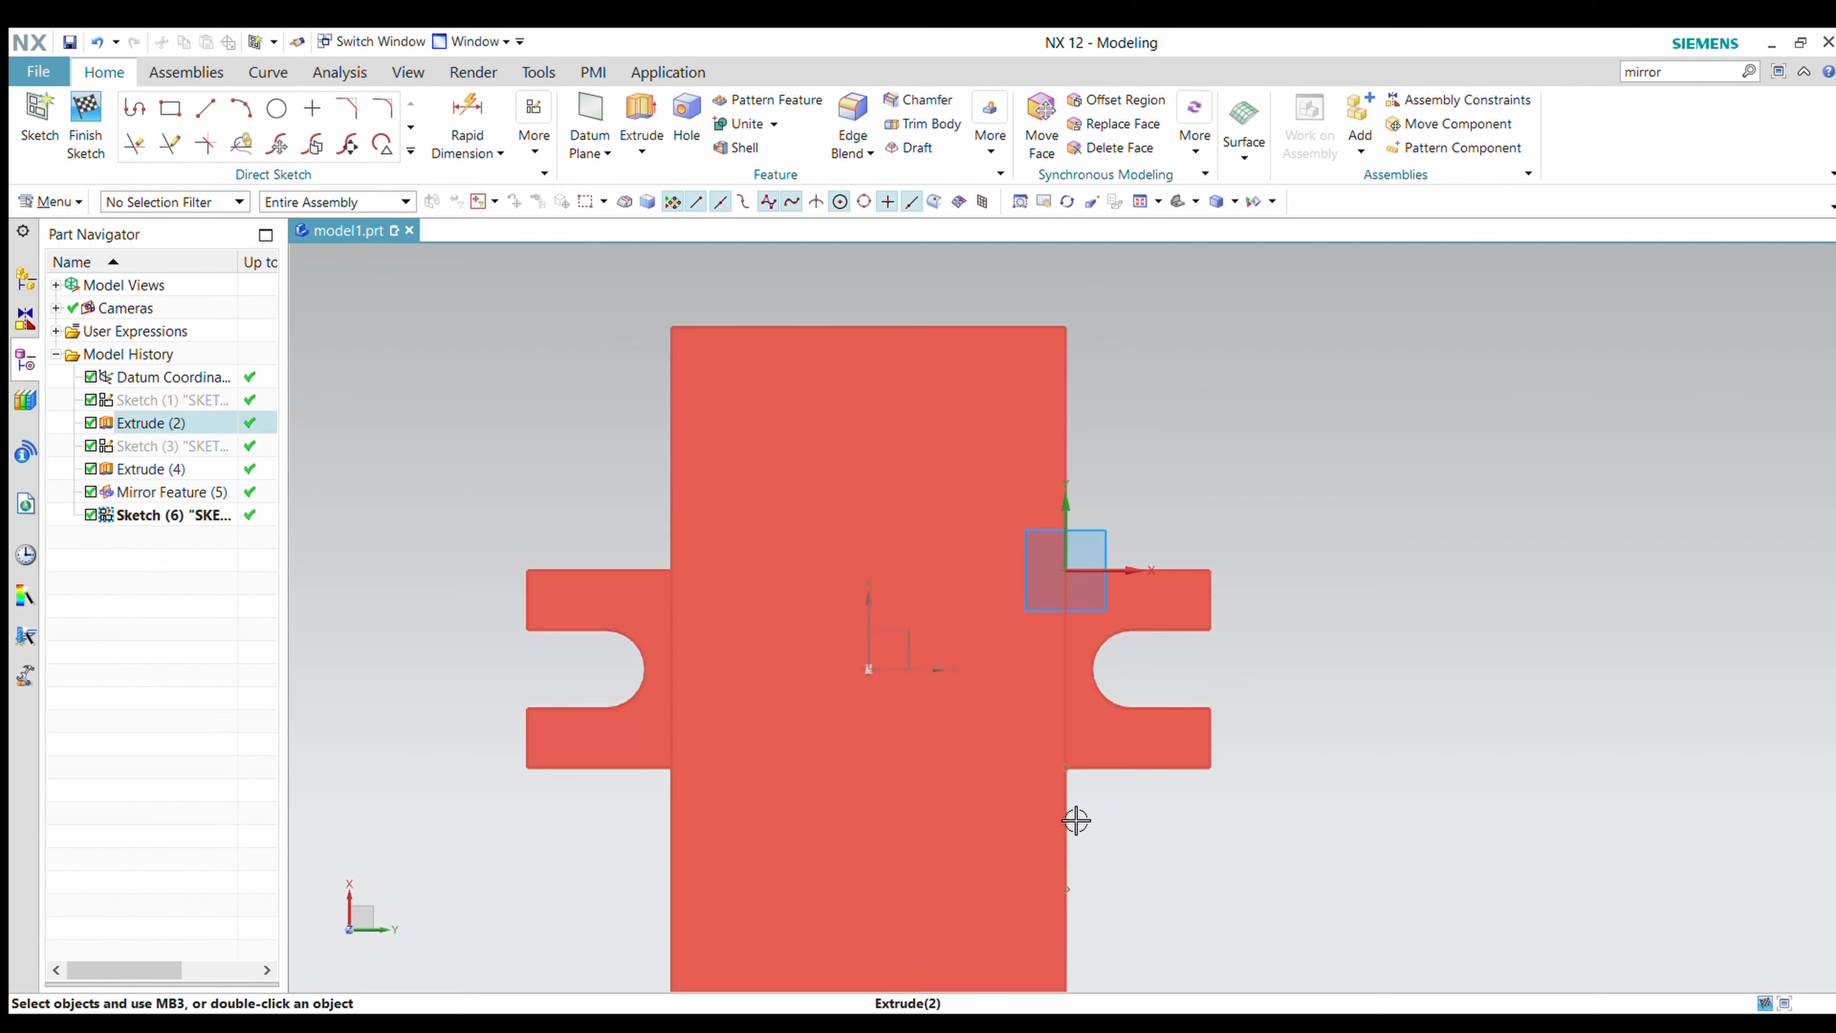
pyautogui.scroll(2, 1073, 819)
pyautogui.click(272, 122)
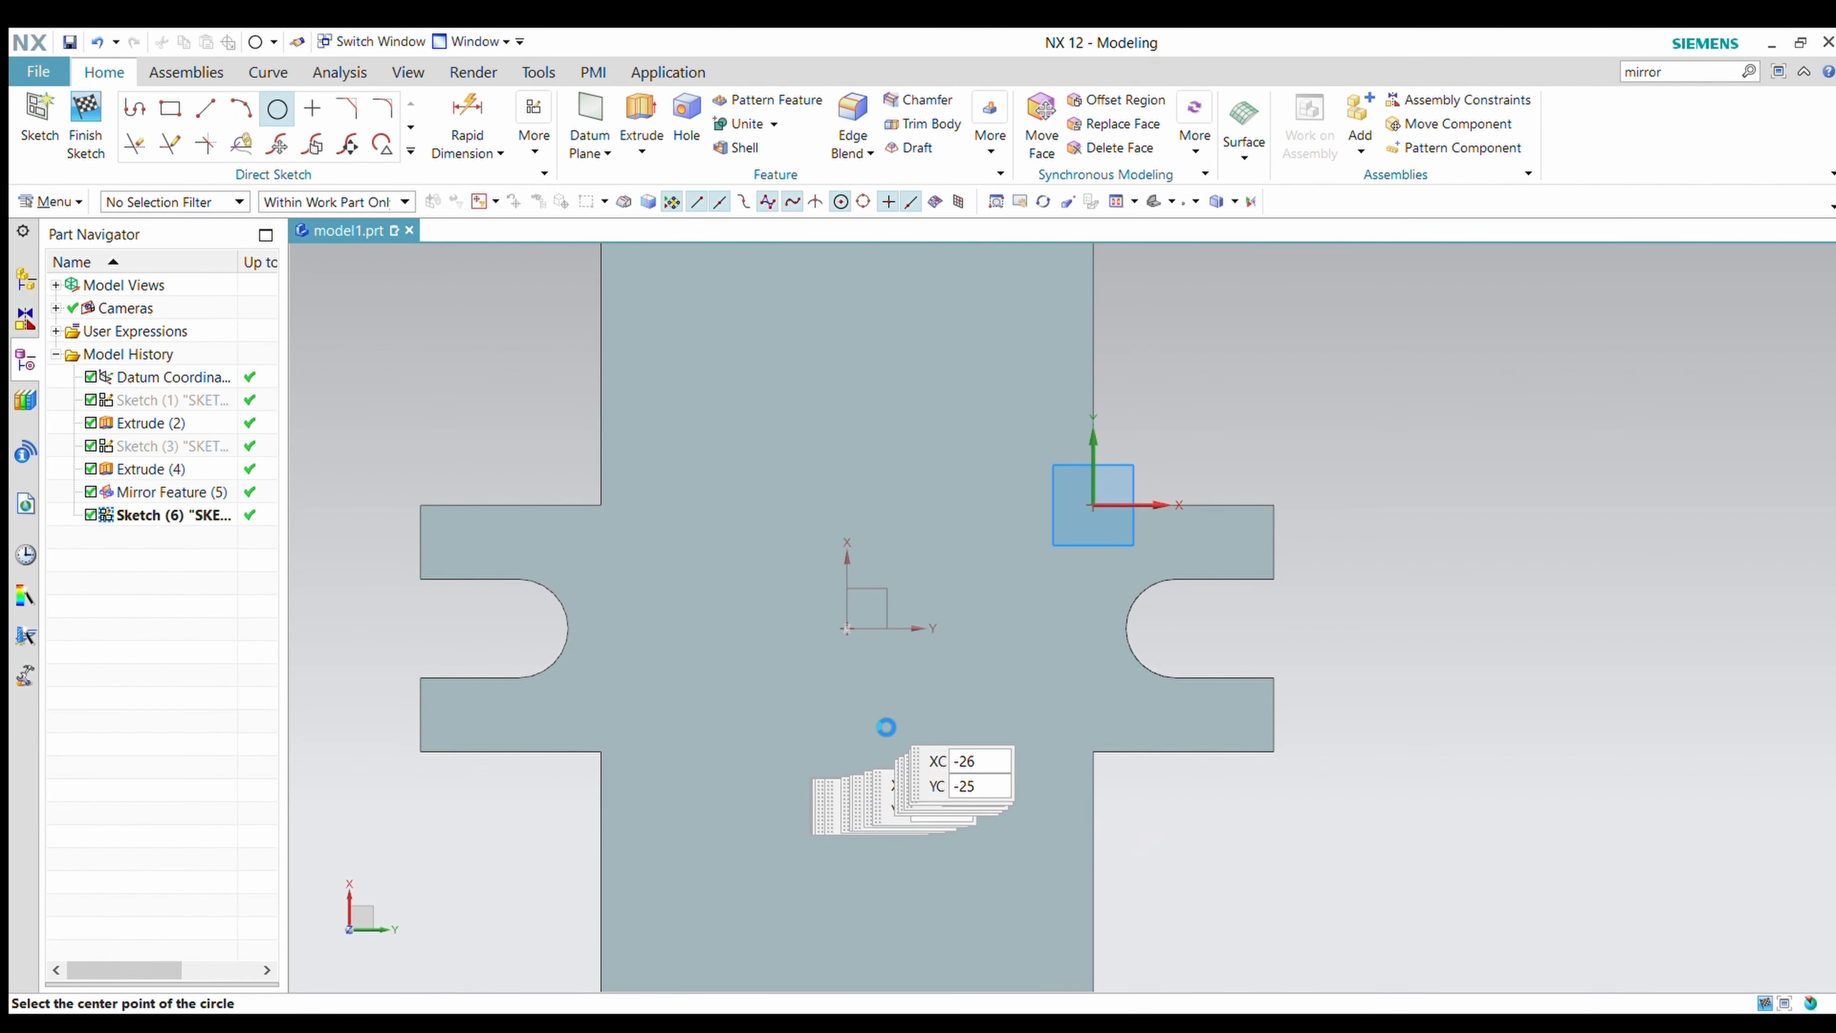
pyautogui.click(846, 628)
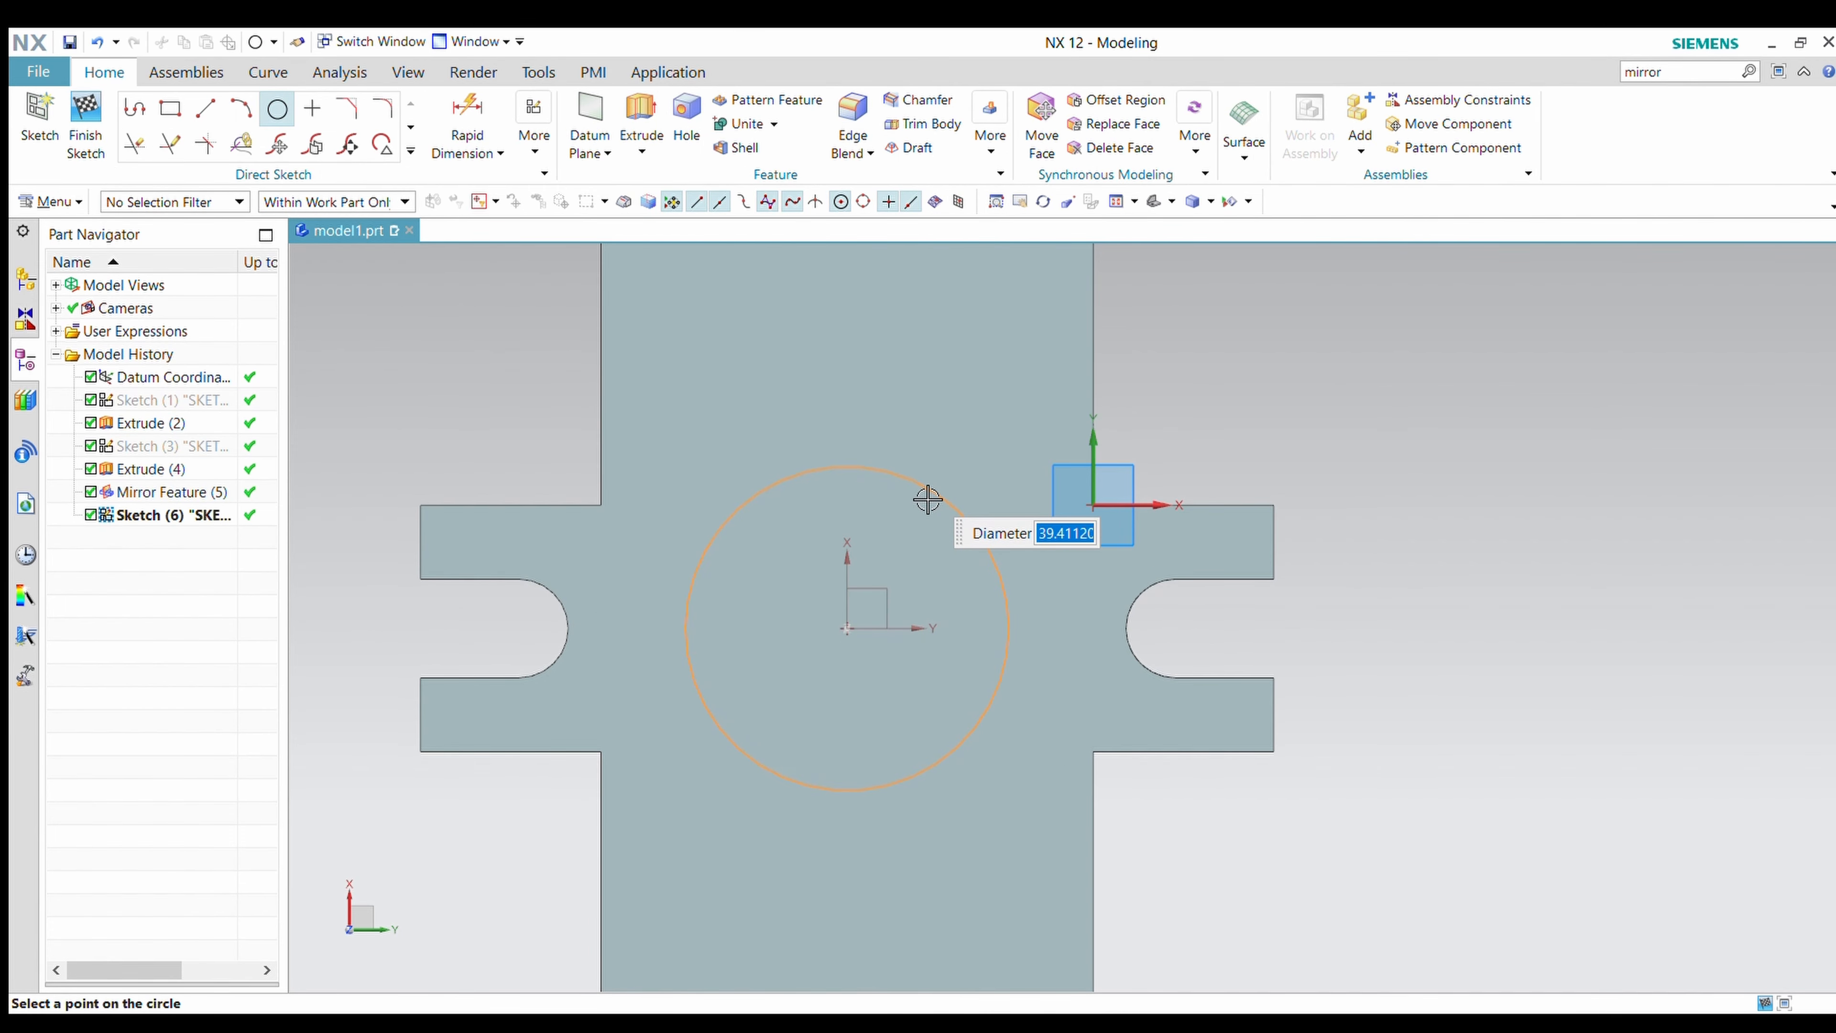
pyautogui.click(928, 492)
# Dimension the circle's diameter as 30.
pyautogui.press('d')
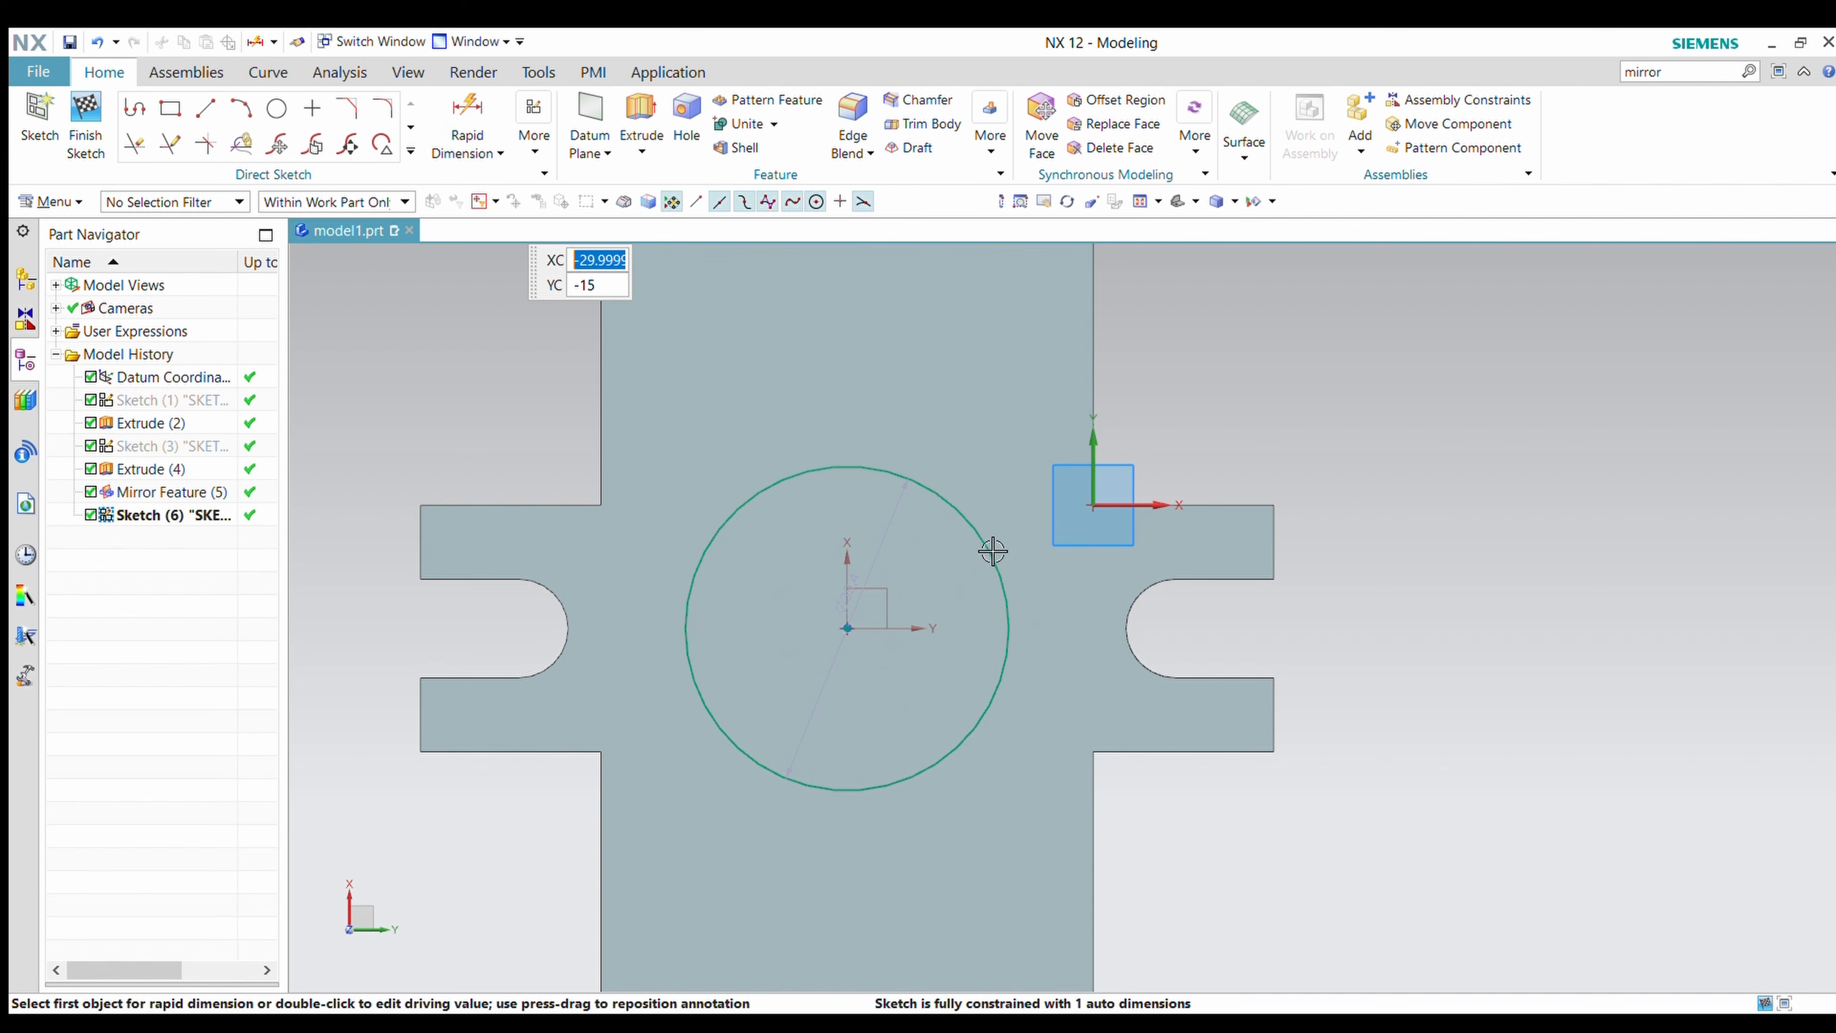
pyautogui.click(991, 553)
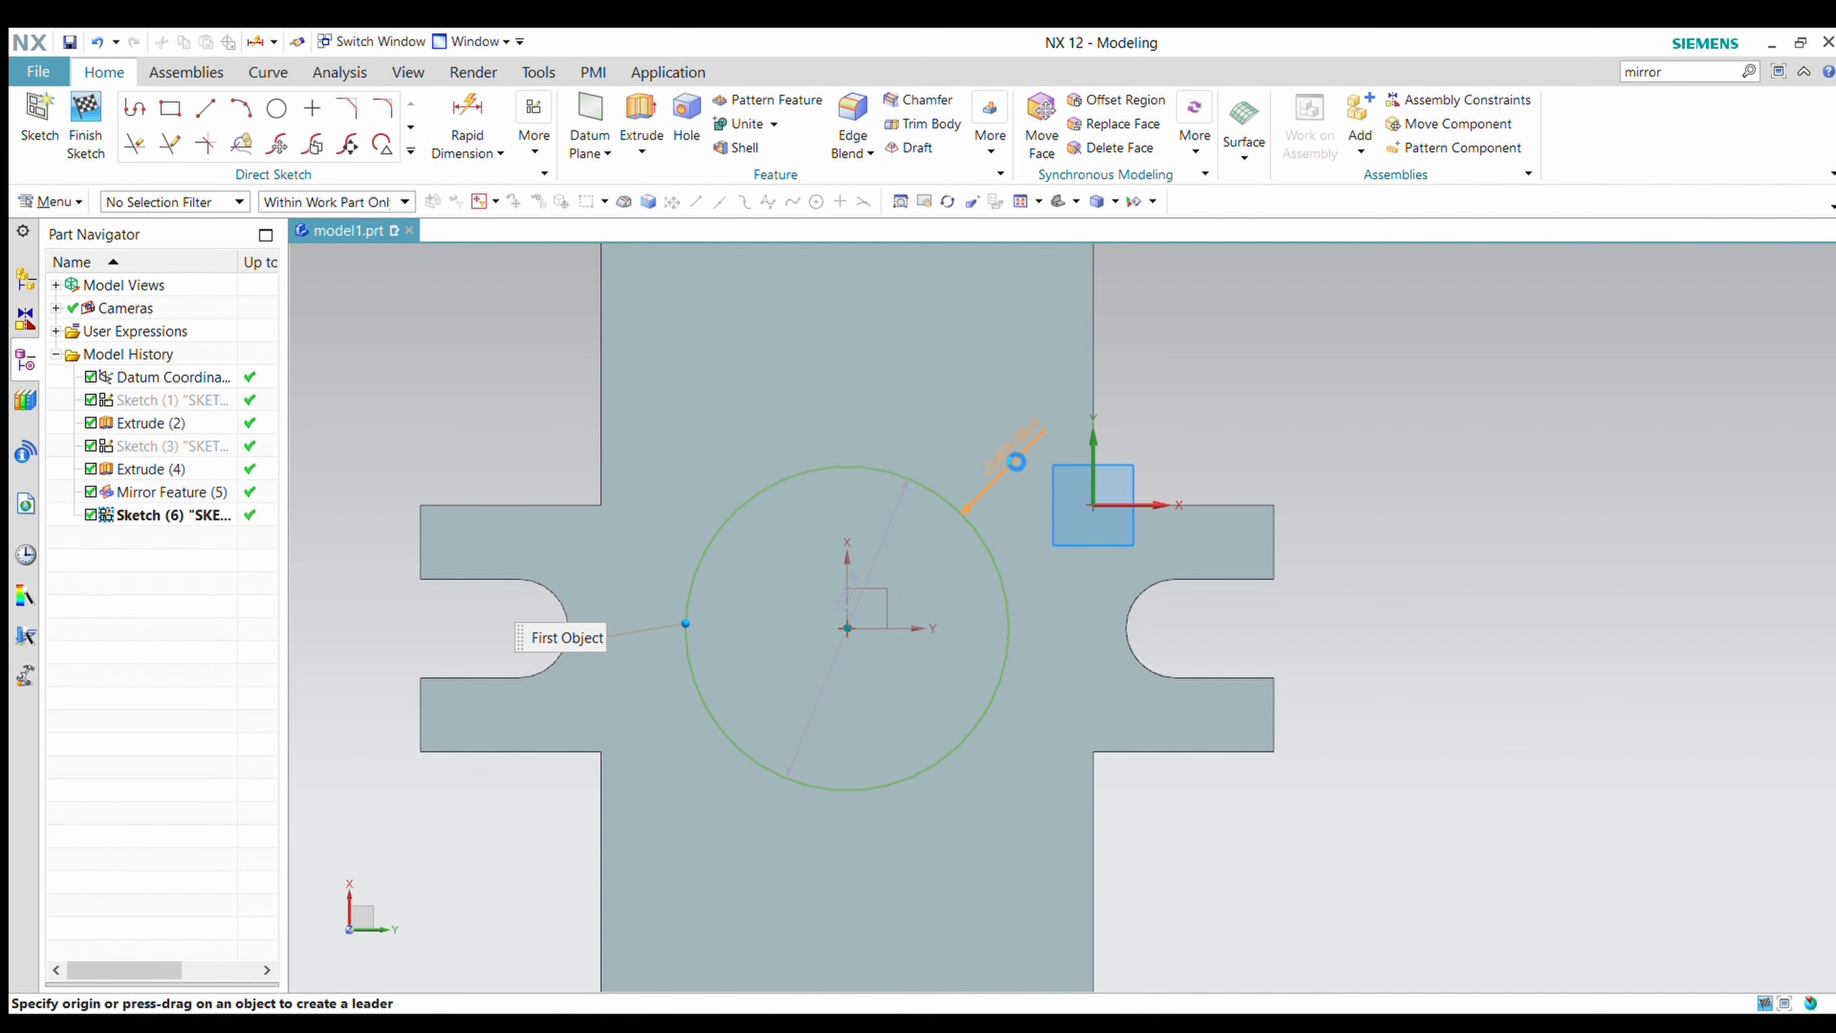
pyautogui.click(1012, 457)
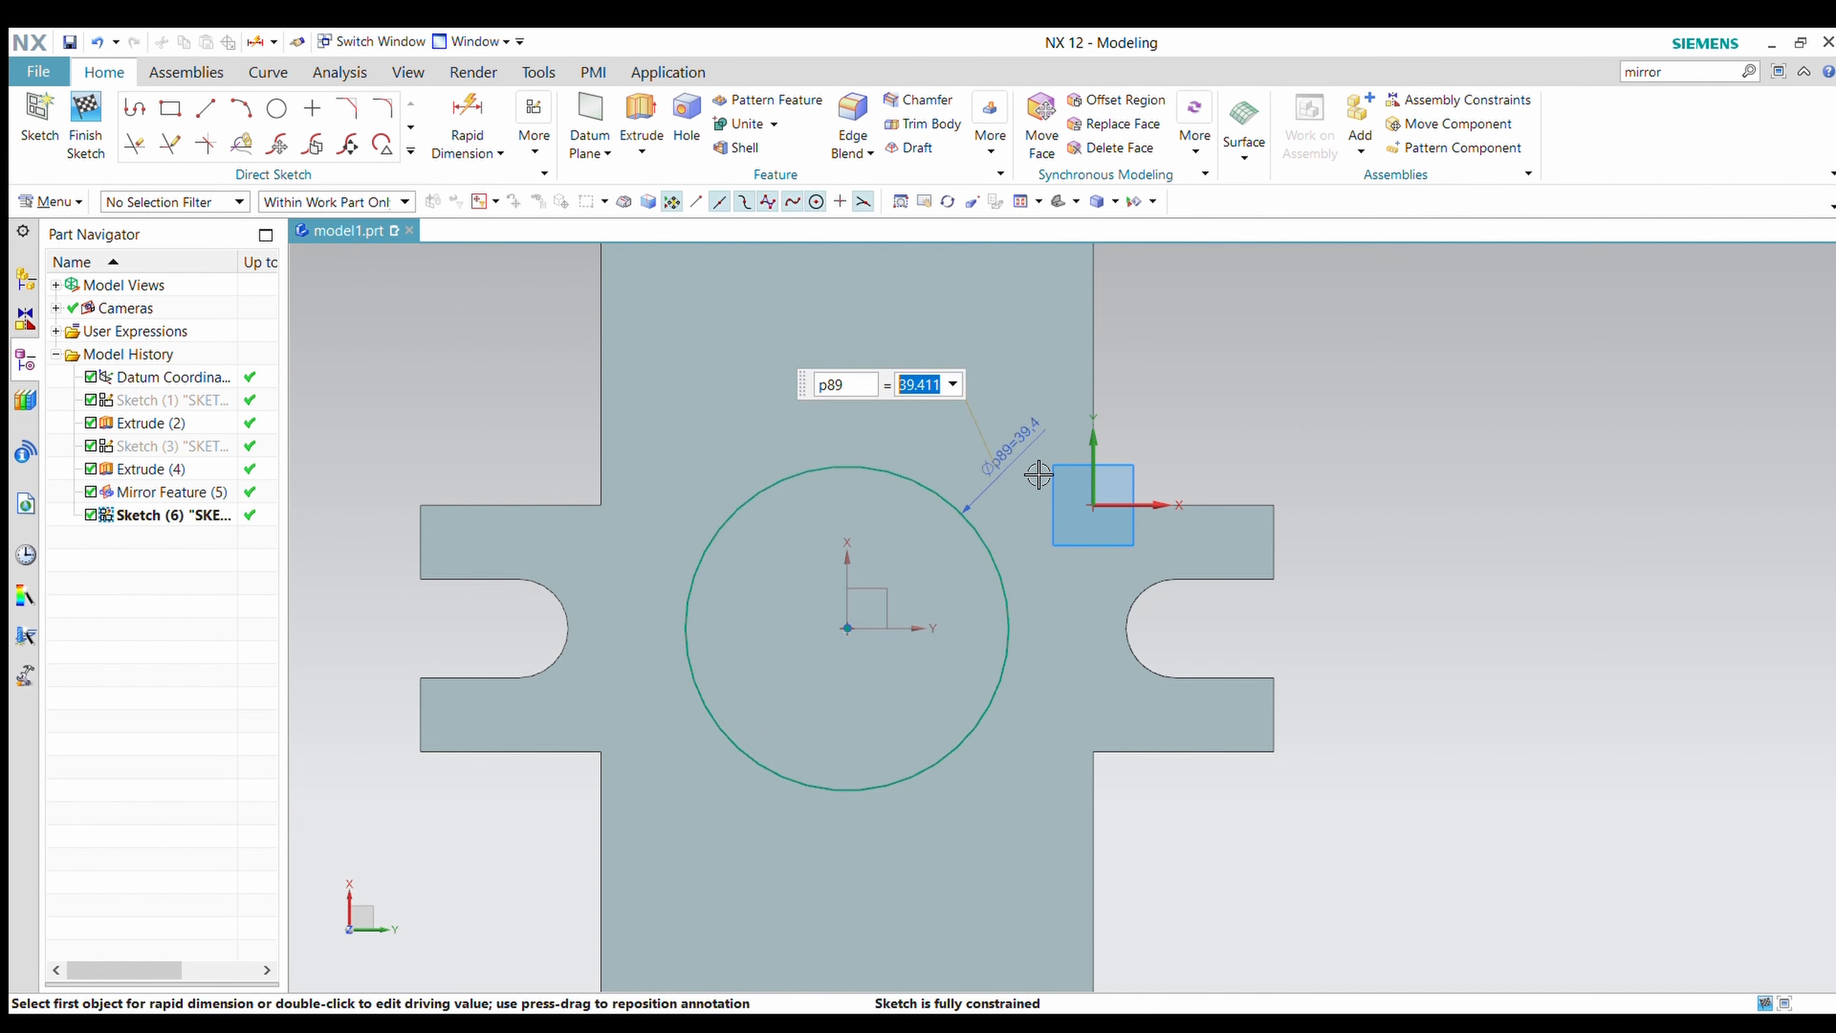
pyautogui.write('30')
pyautogui.press('Return')
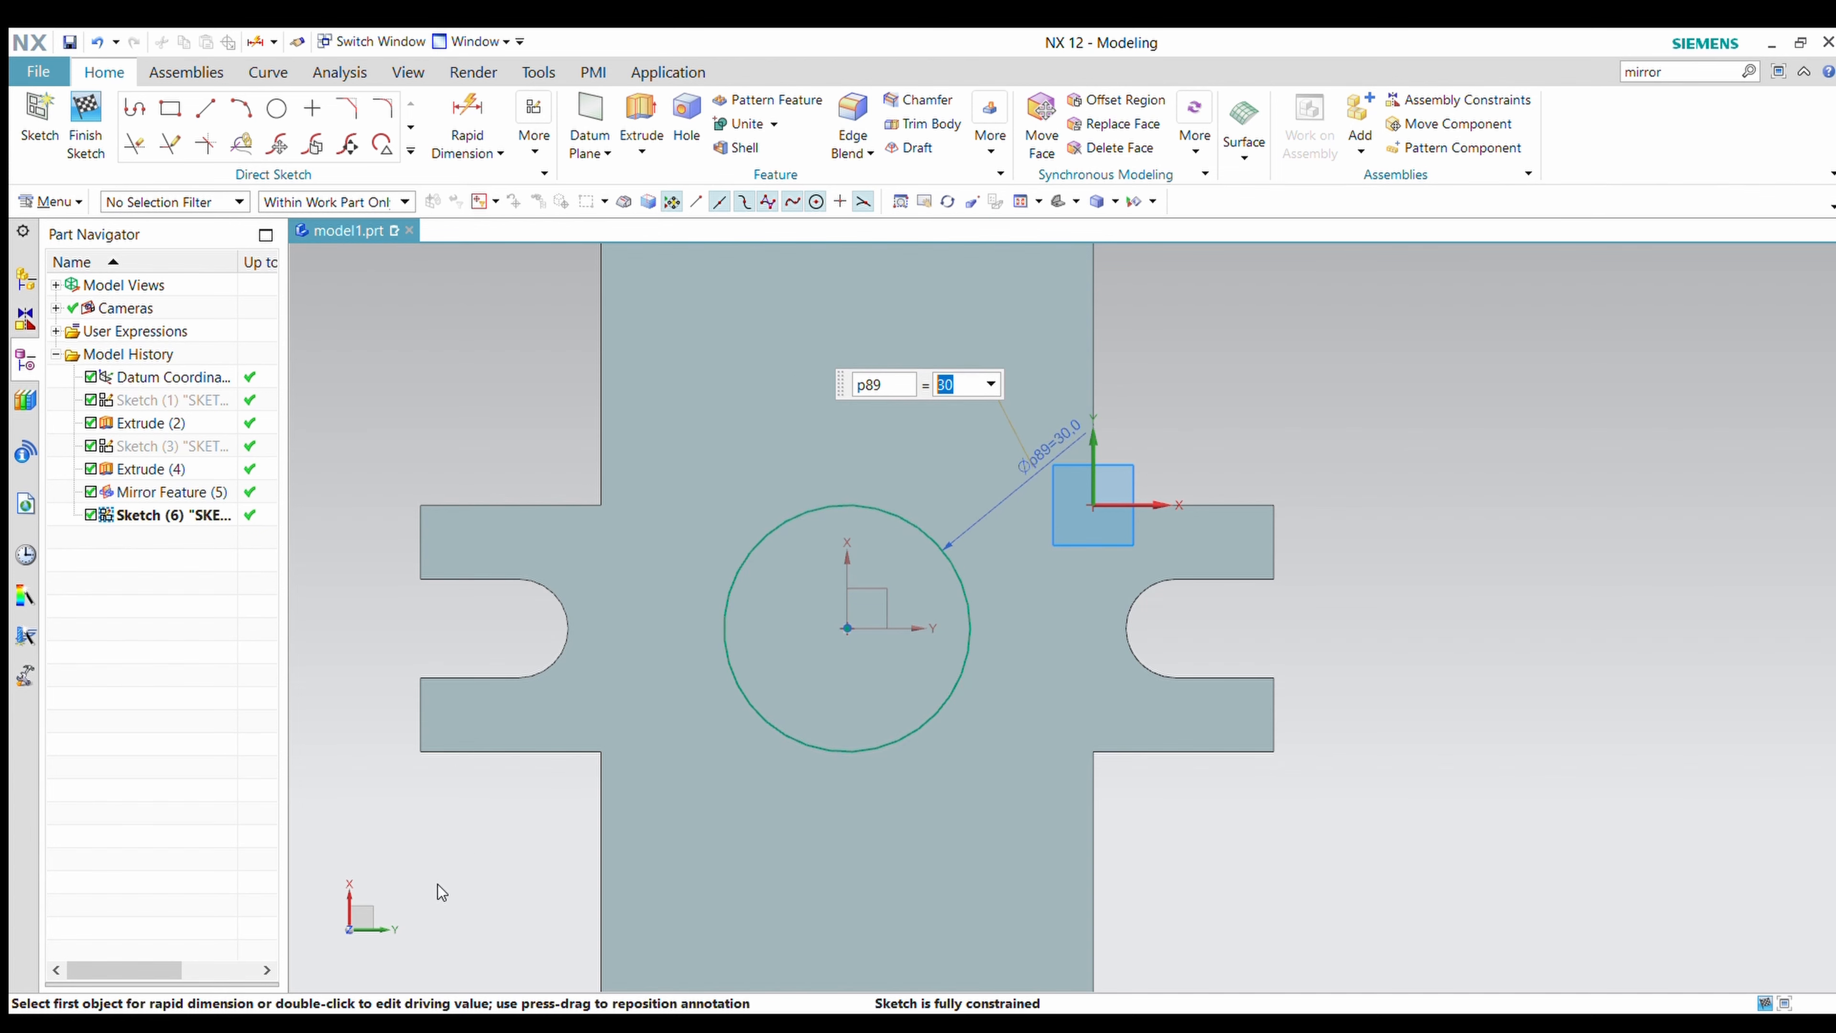
pyautogui.press('Escape')
# Extrude the circle 40 in the reversed direction so the boss projects through the half-cylinder's curved side.
pyautogui.click(633, 118)
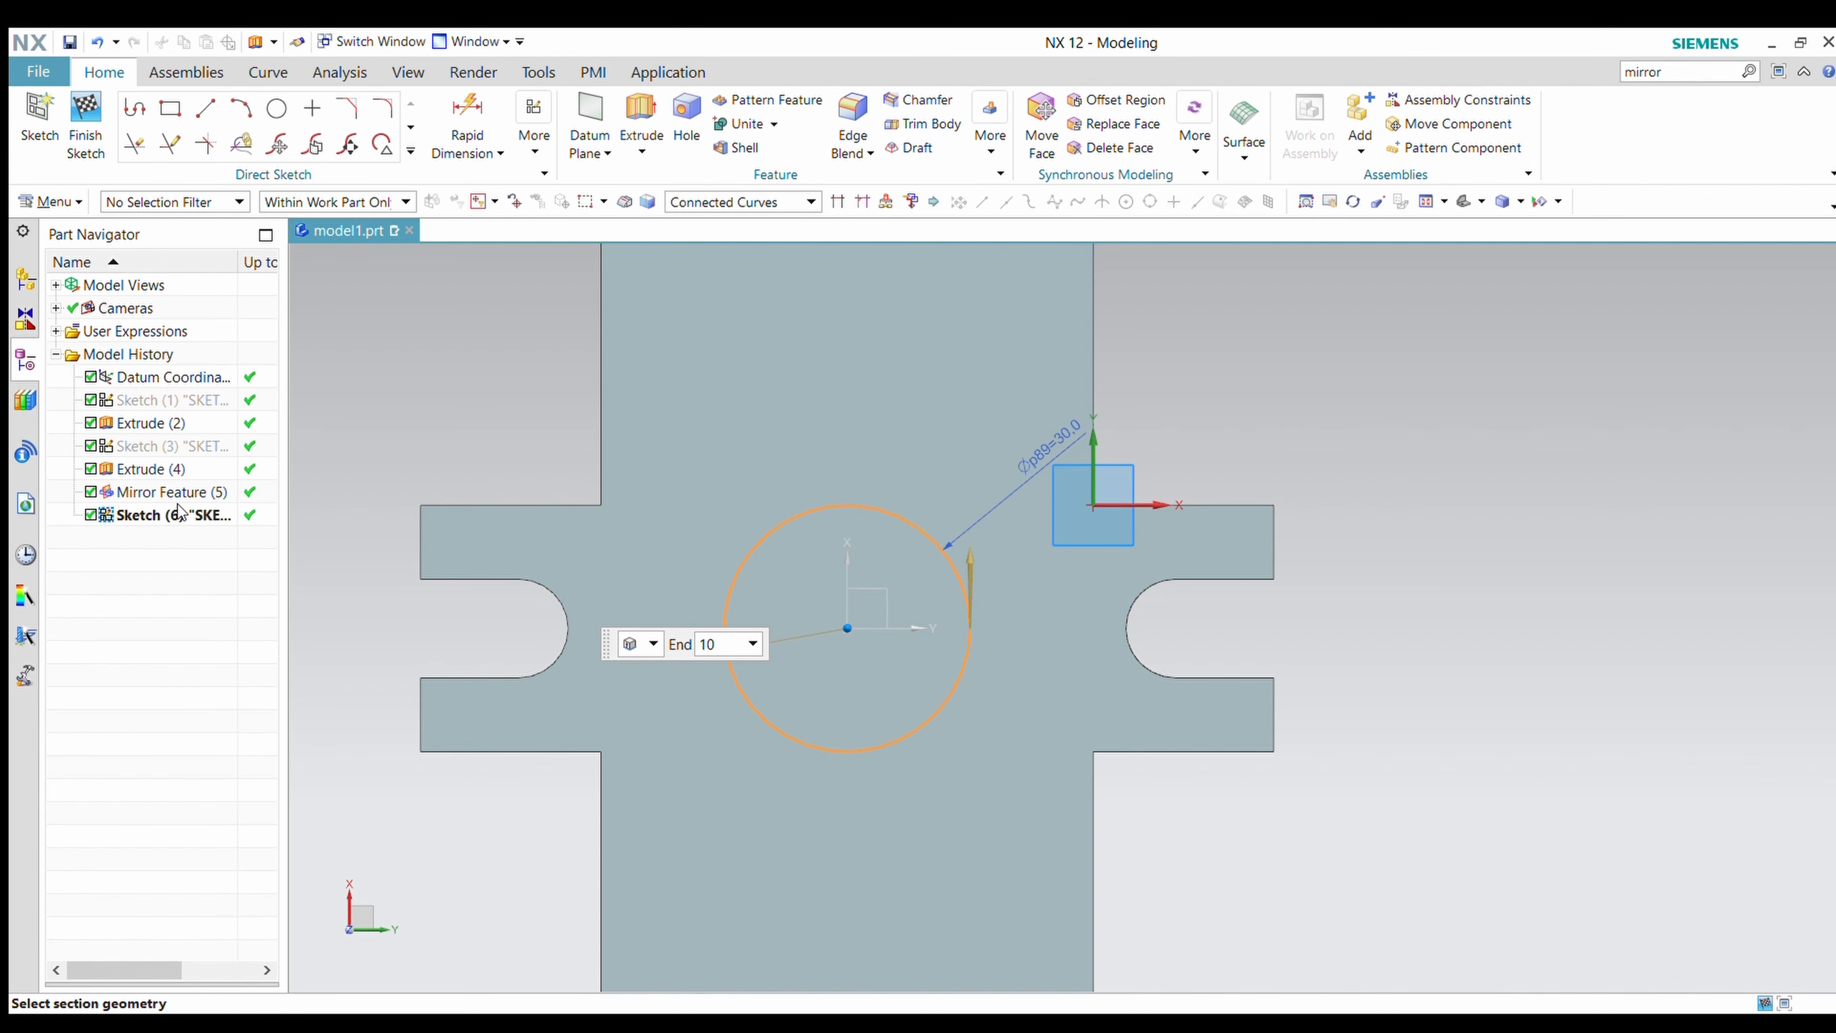
pyautogui.scroll(3, 1065, 755)
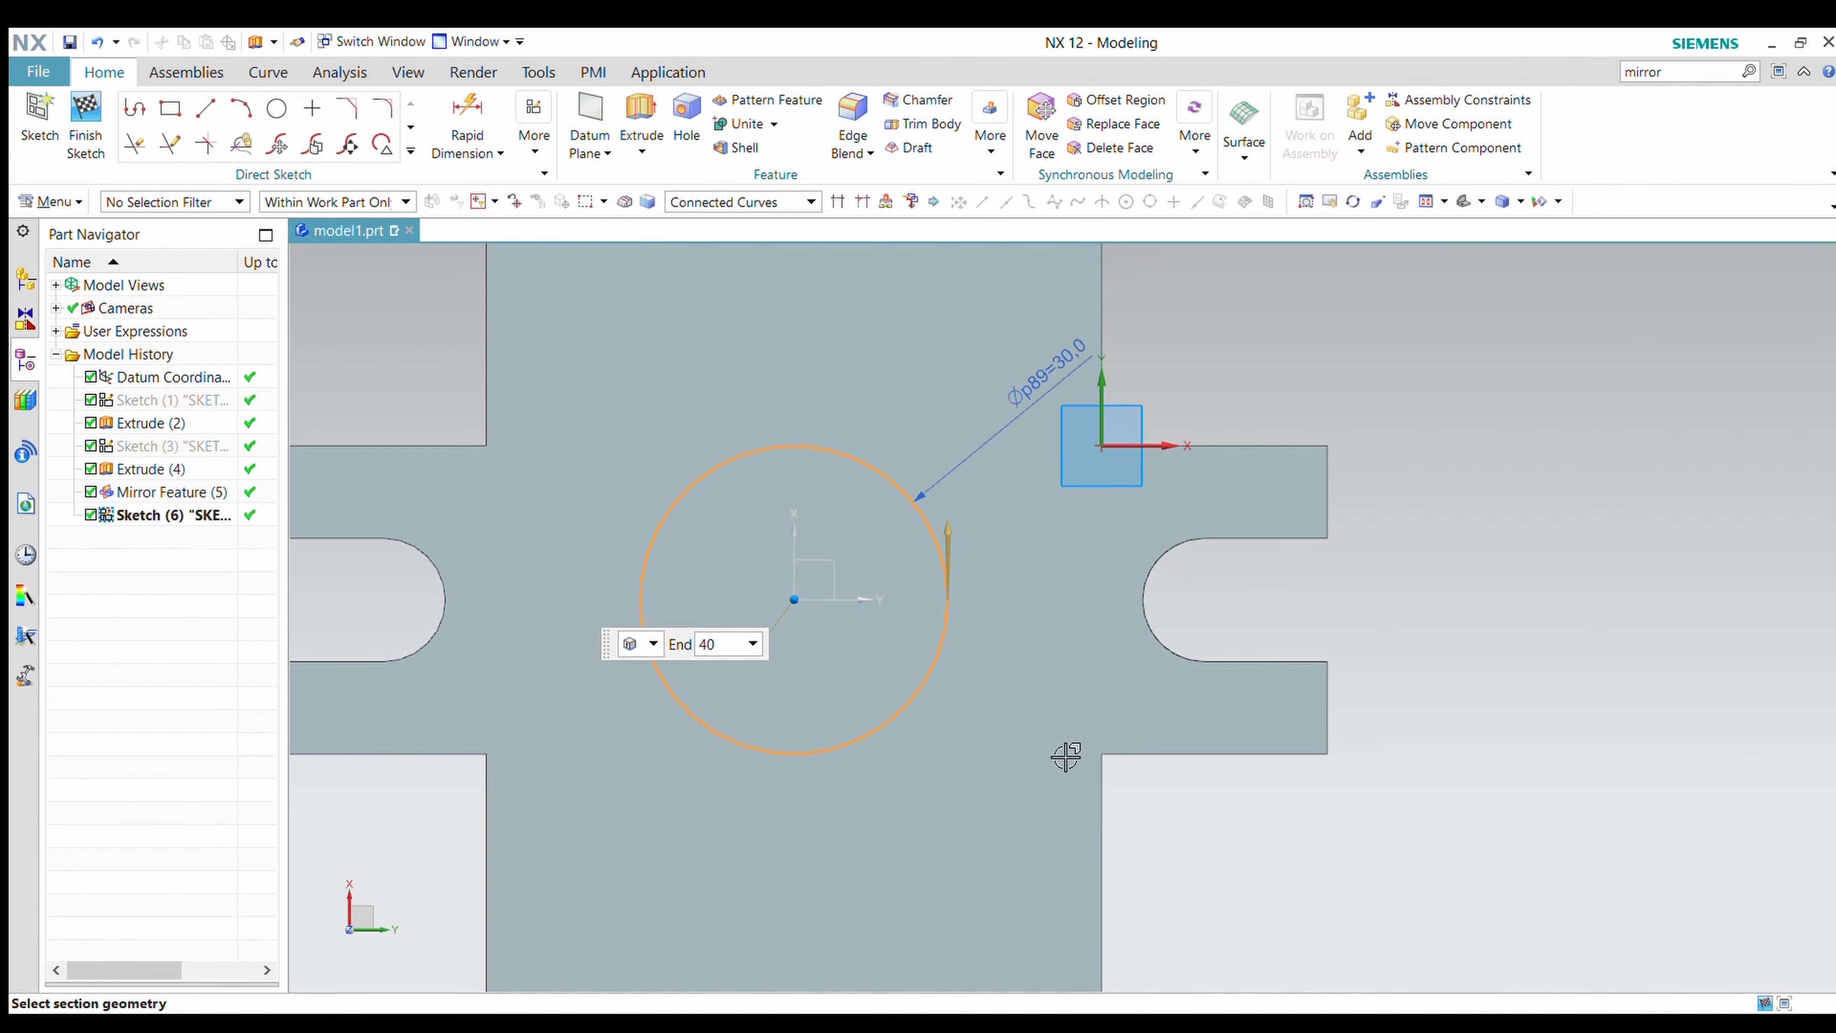
pyautogui.scroll(-5, 1066, 755)
pyautogui.moveTo(1197, 899); pyautogui.dragTo(1049, 902, button='middle')
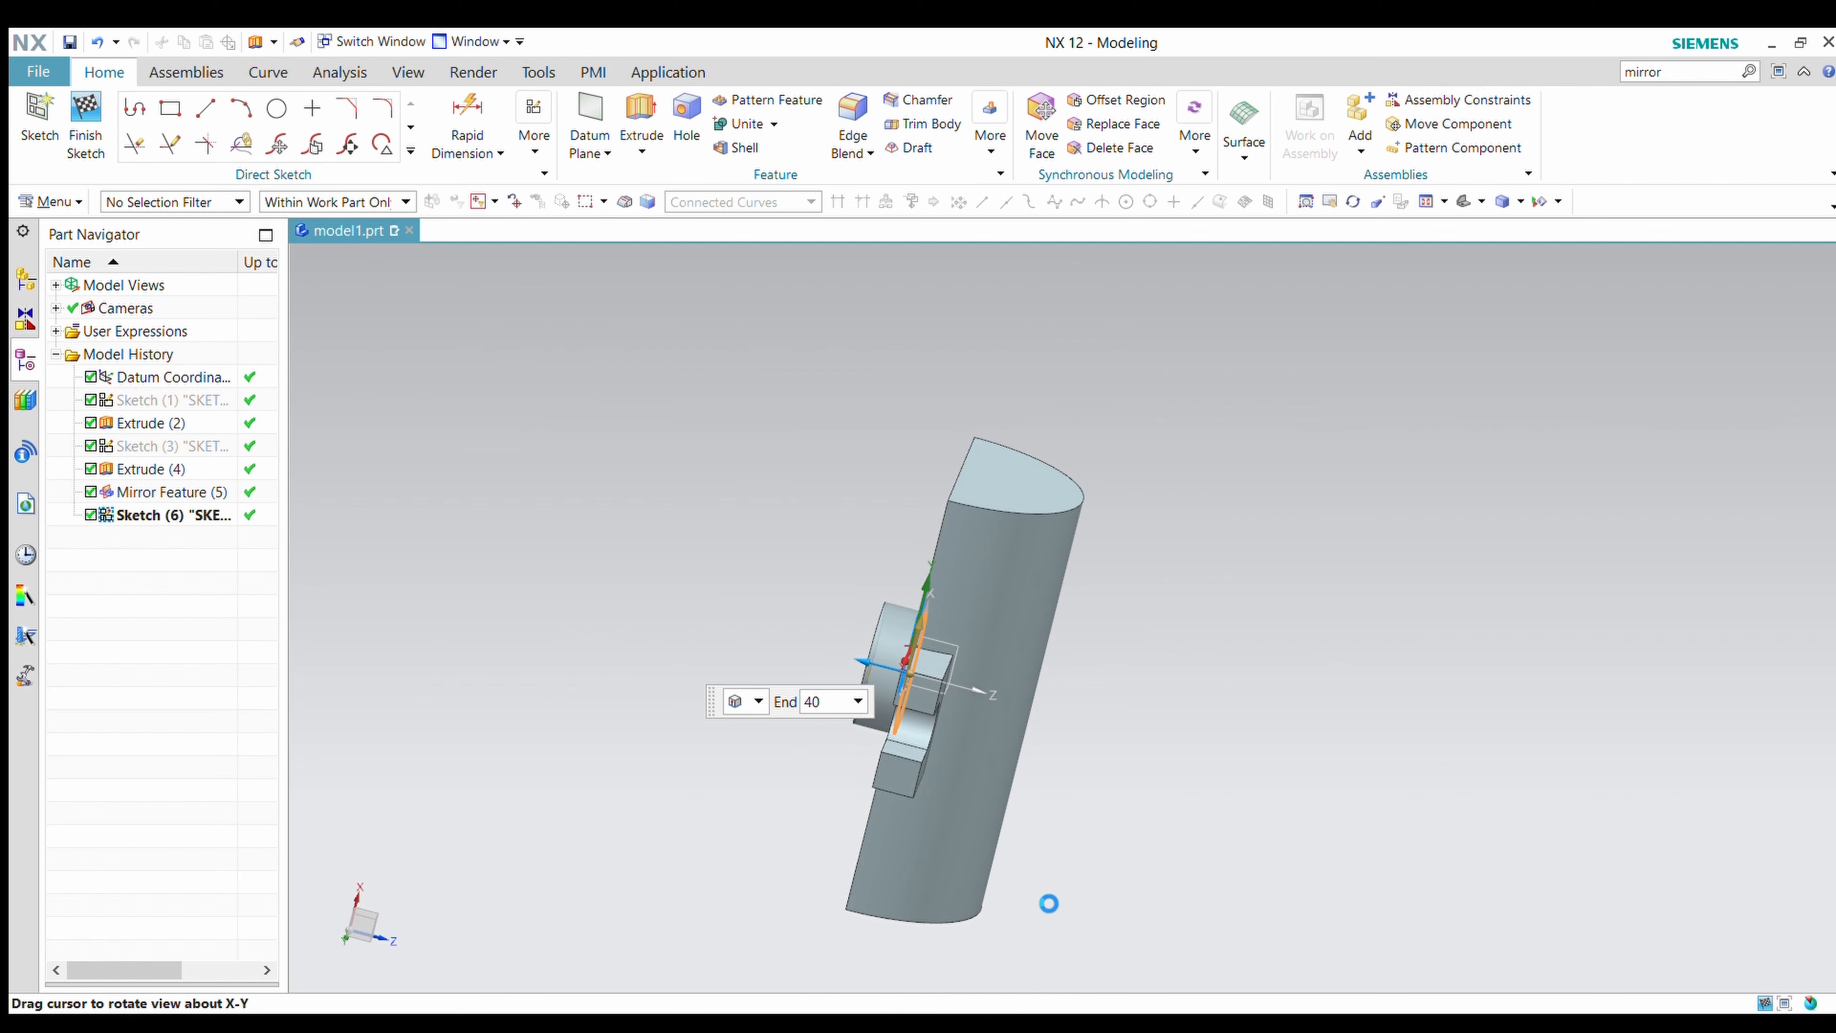
pyautogui.click(394, 499)
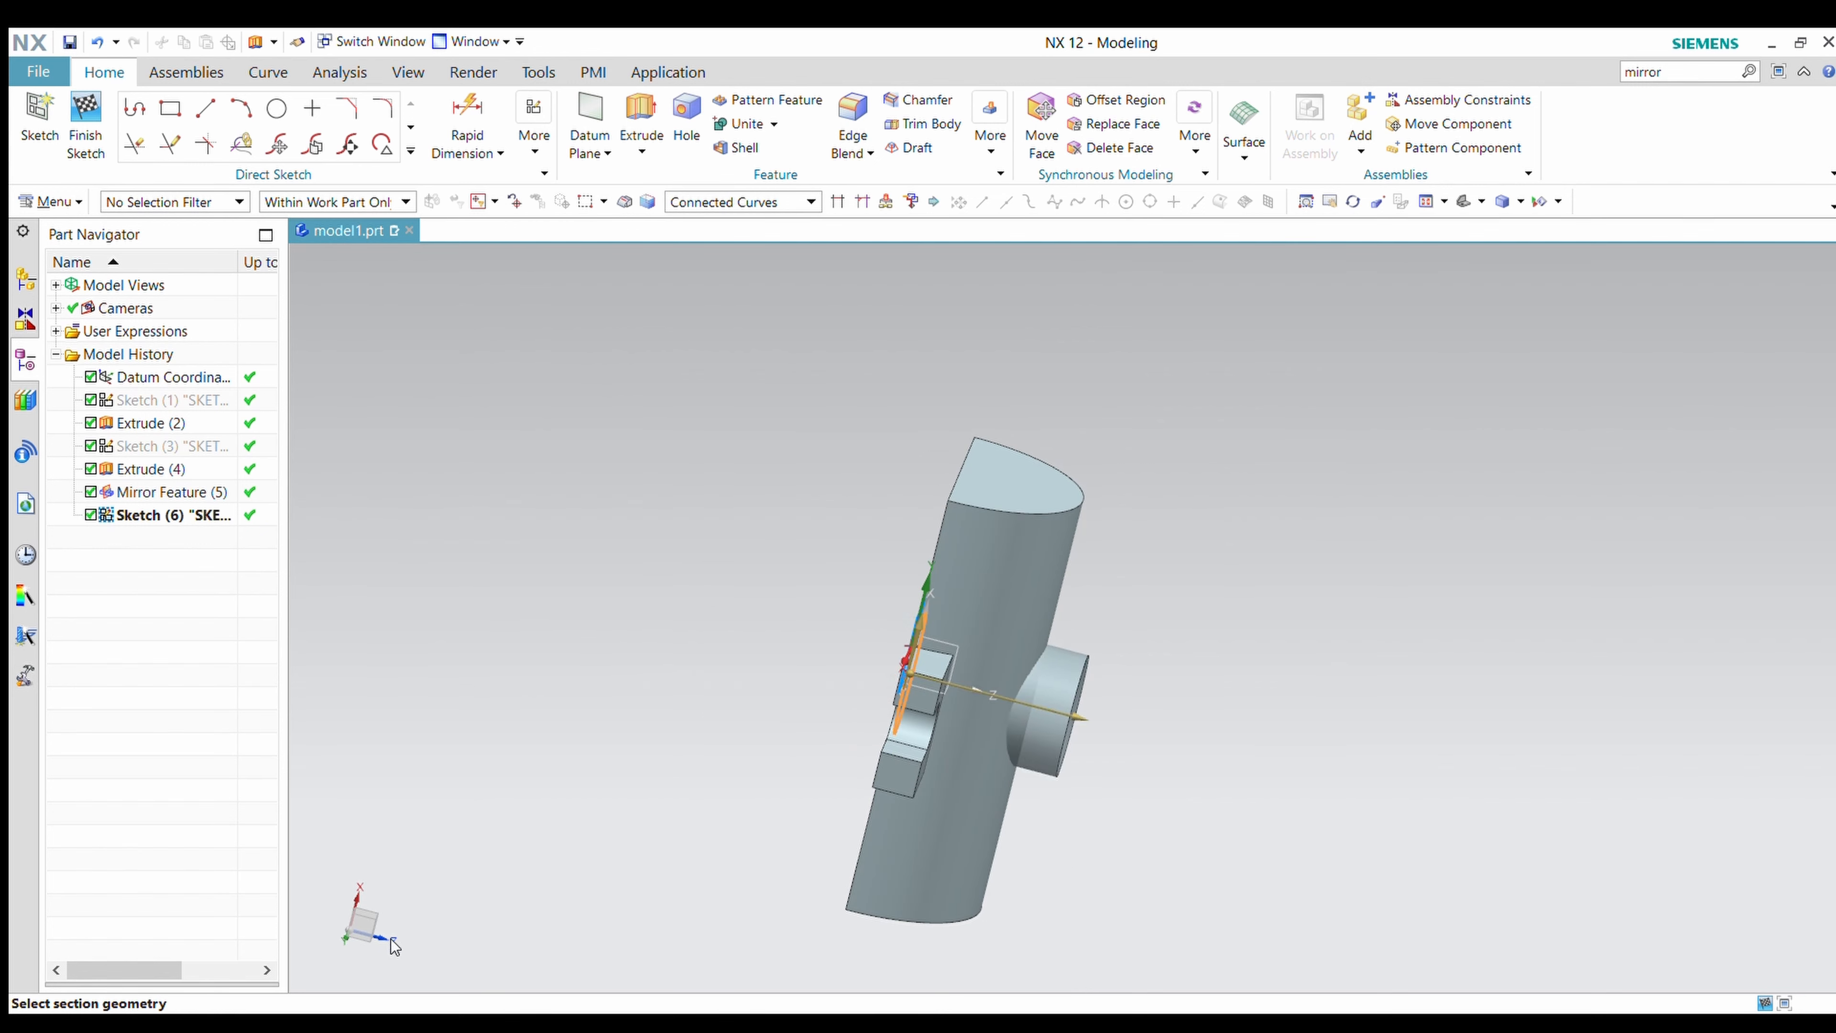
pyautogui.click(391, 940)
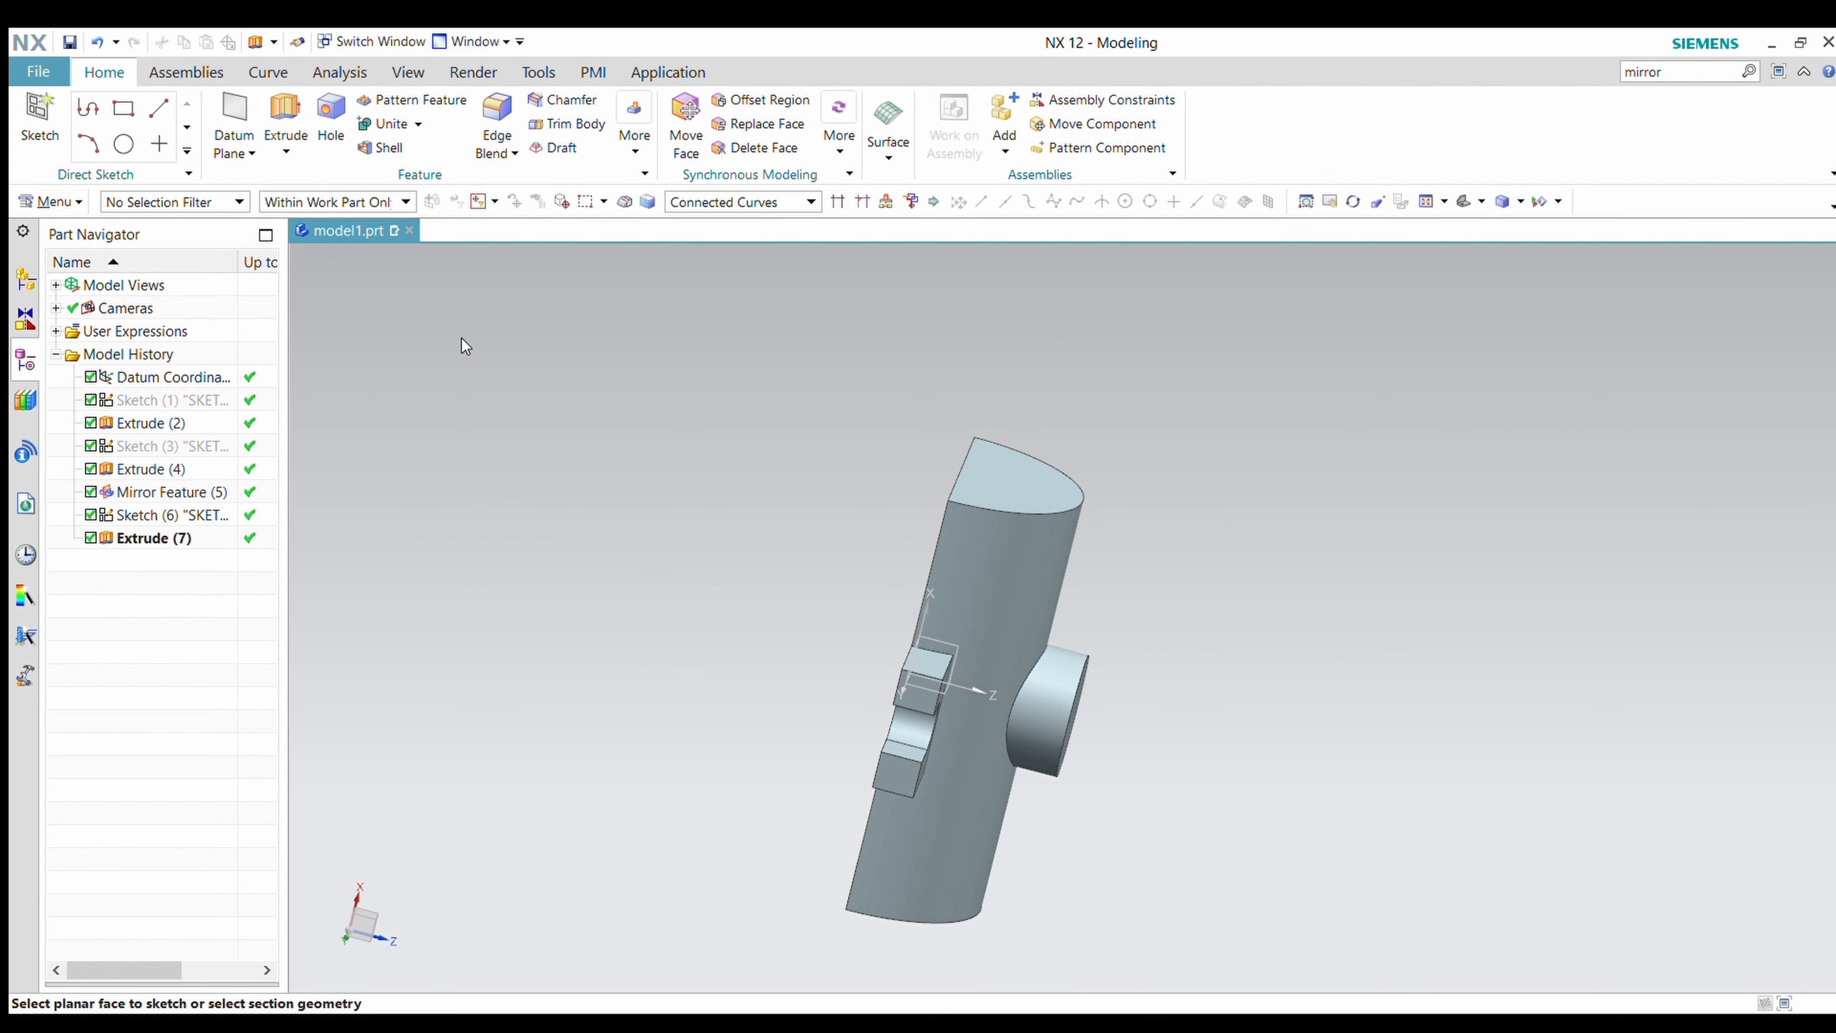
# Create a sketch on the boss's circular end face and draw a smaller concentric circle inside its edge.
pyautogui.moveTo(574, 398)
pyautogui.mouseDown(button='middle')
pyautogui.moveTo(709, 540)
pyautogui.moveTo(601, 439)
pyautogui.moveTo(652, 529)
pyautogui.mouseUp(button='middle')
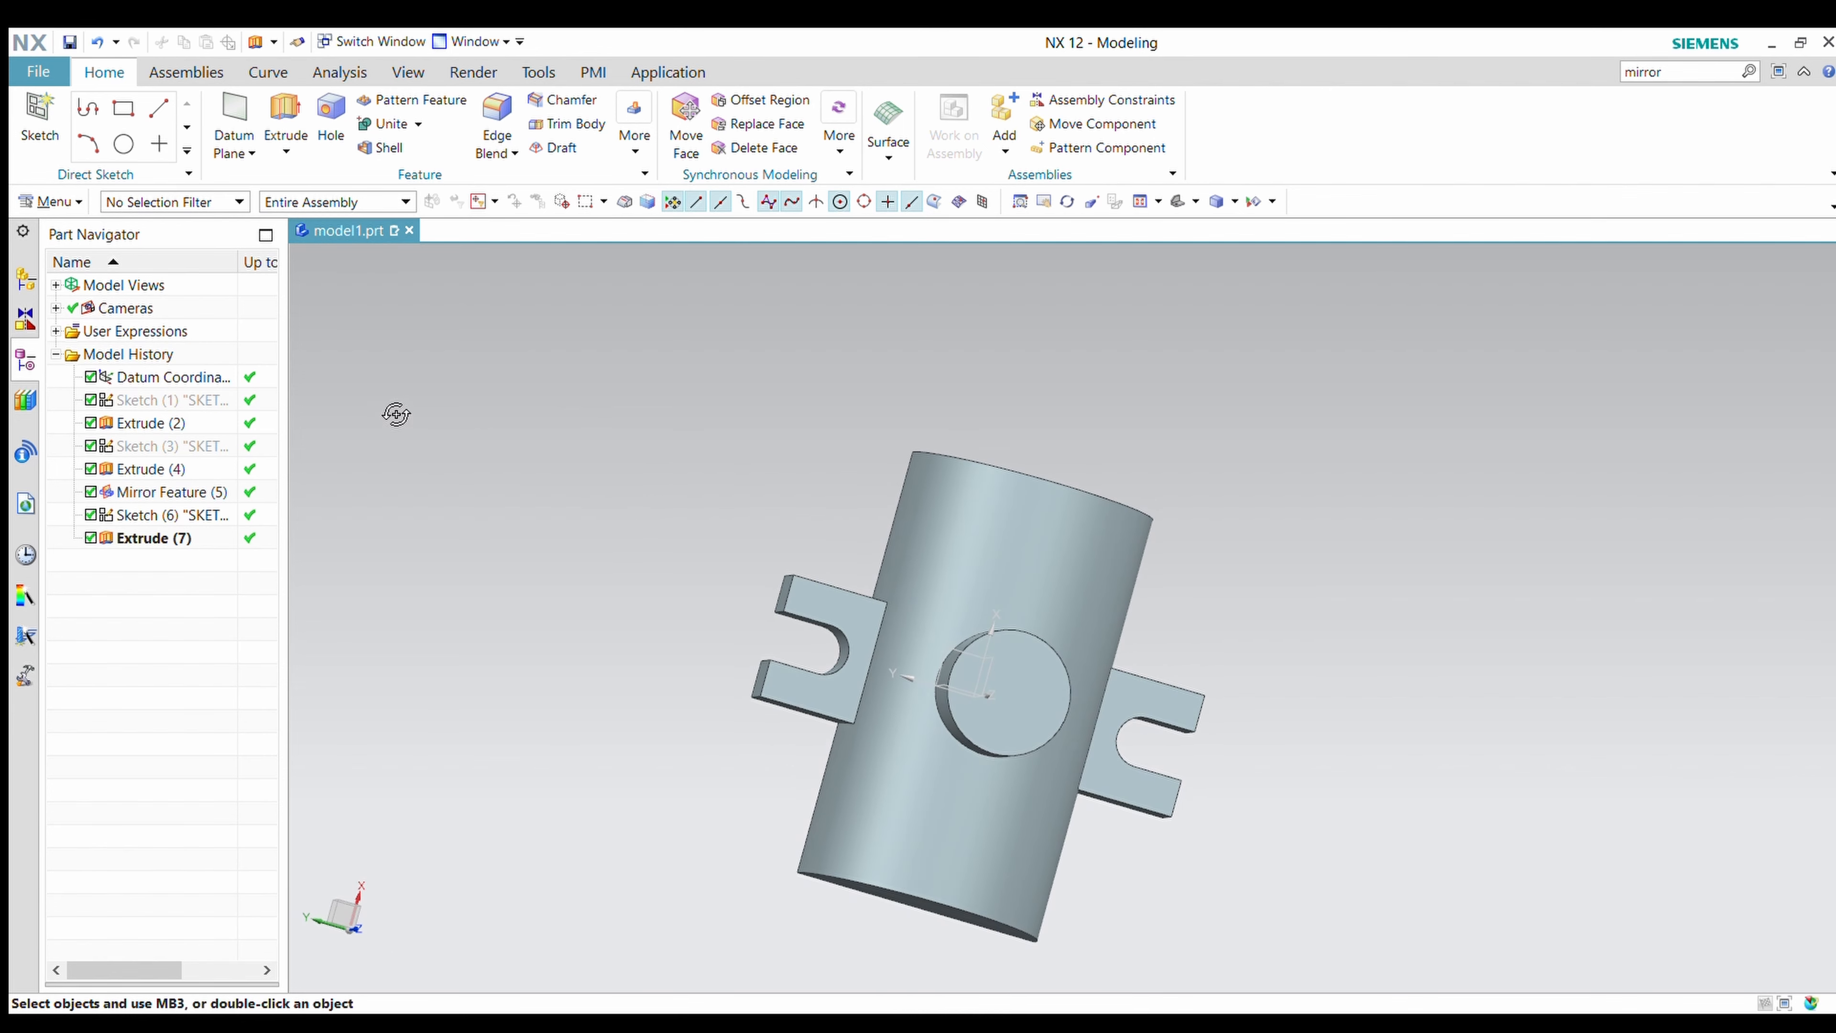
pyautogui.click(41, 148)
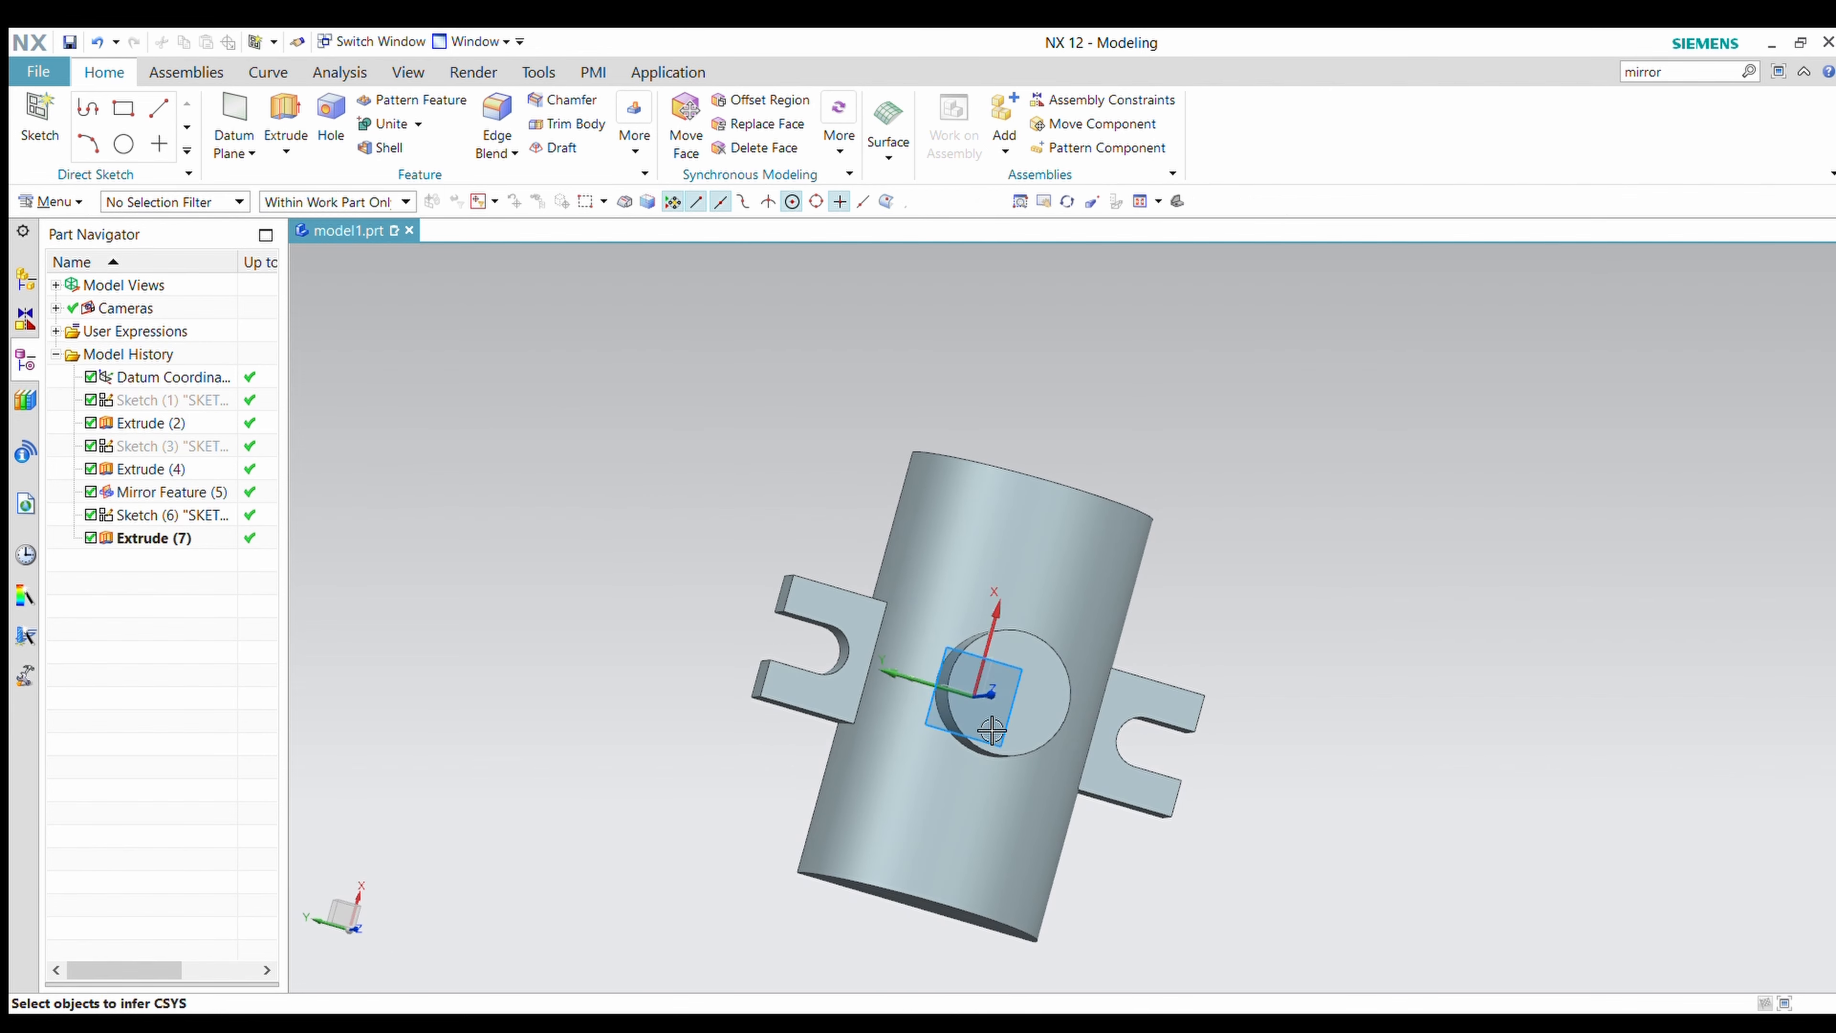
pyautogui.click(1019, 734)
pyautogui.middleClick(392, 623)
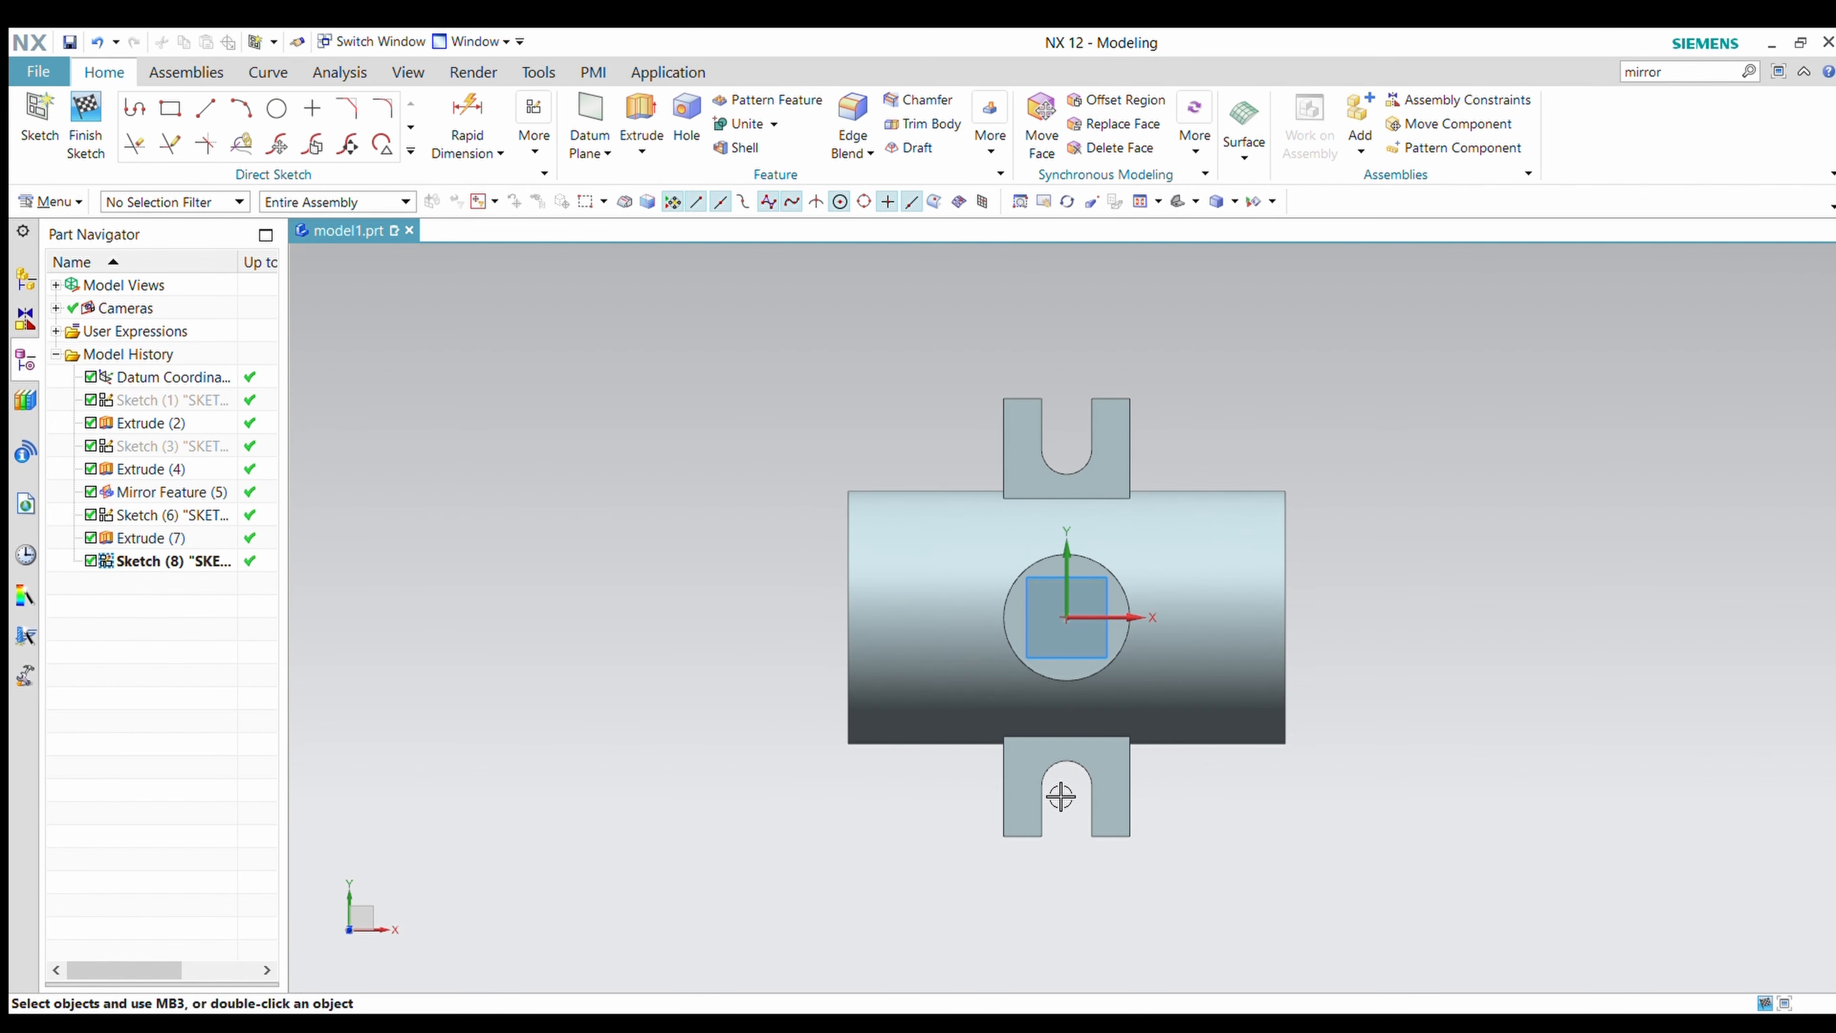
pyautogui.scroll(-1, 1035, 758)
pyautogui.scroll(1, 1102, 742)
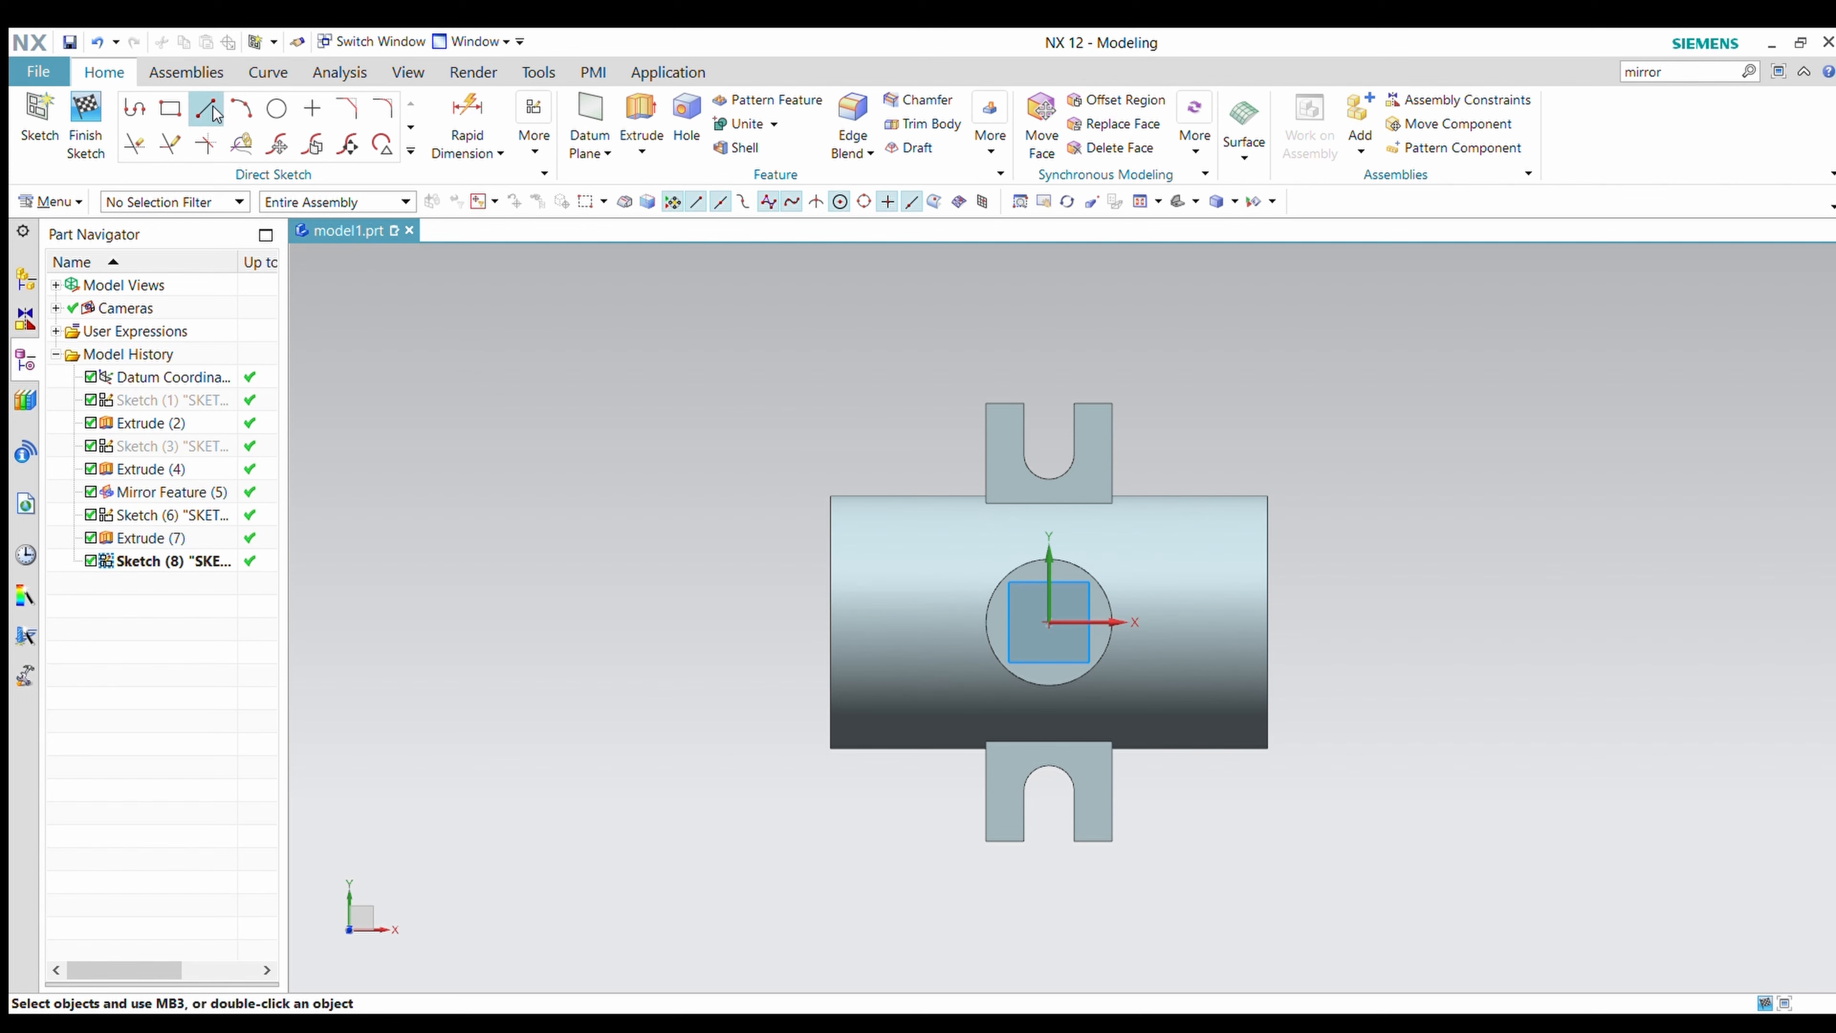
pyautogui.click(277, 108)
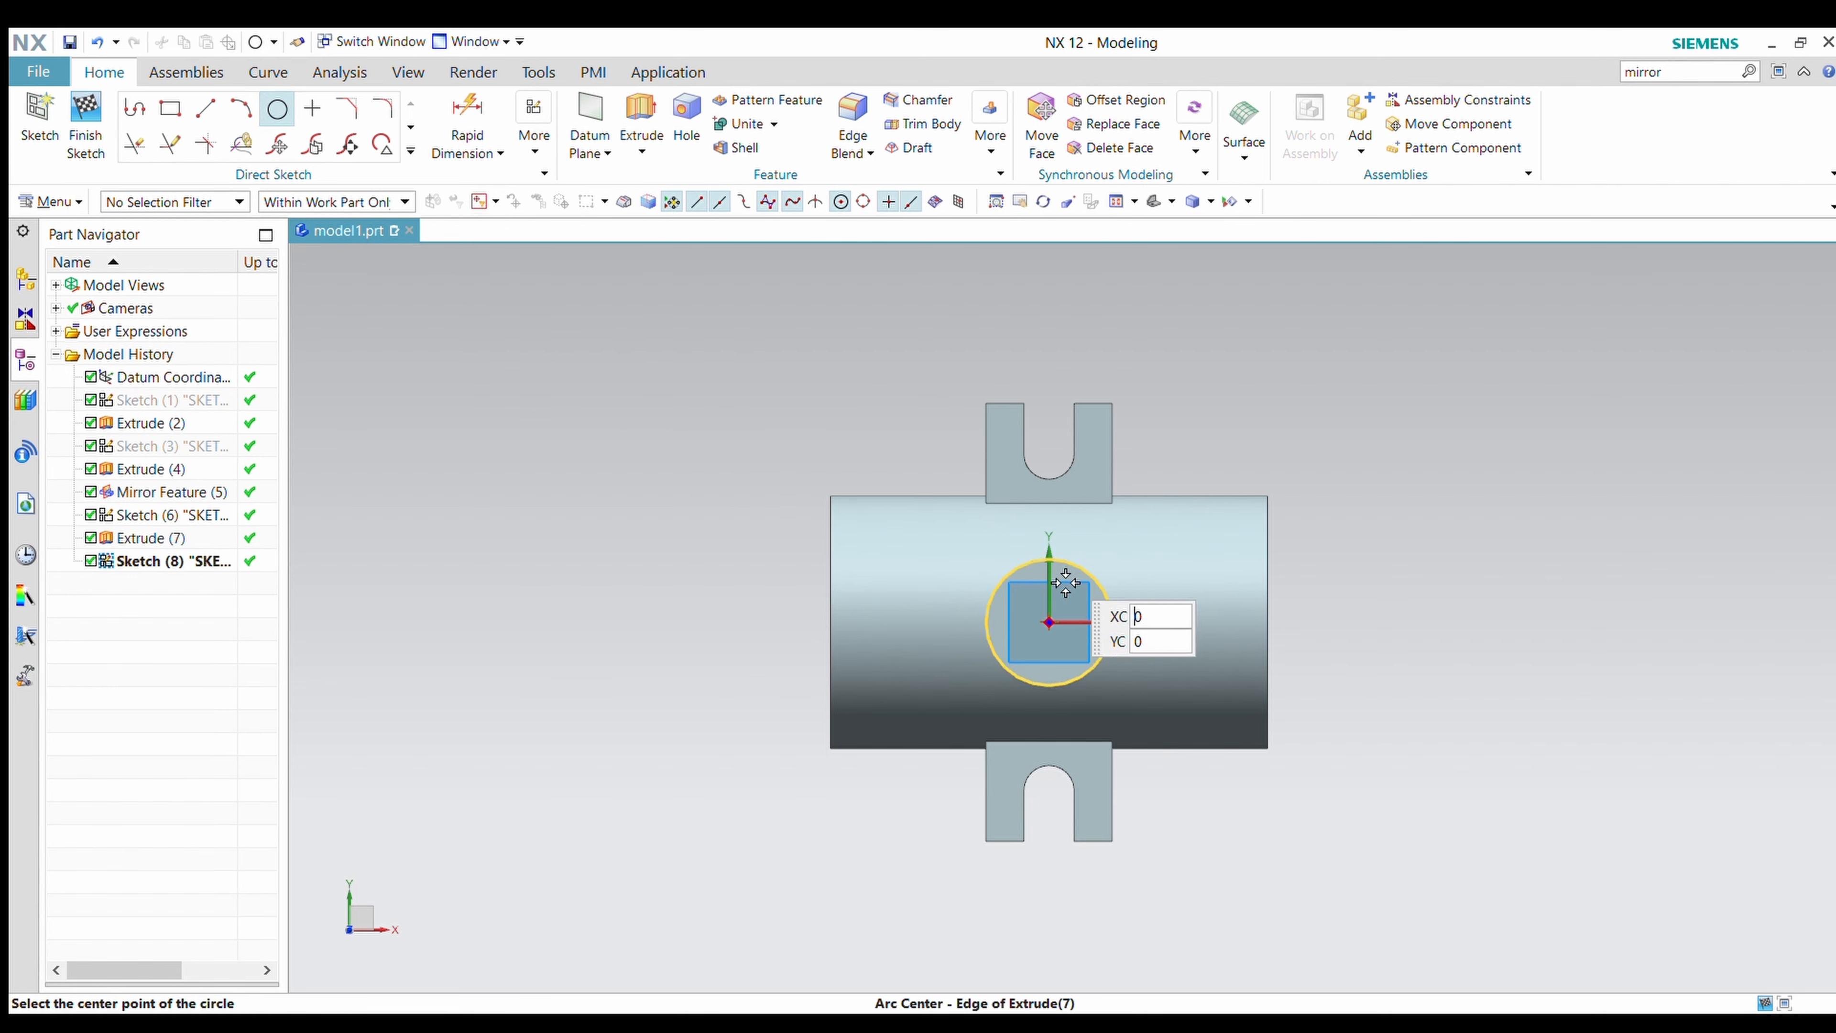
pyautogui.click(1050, 623)
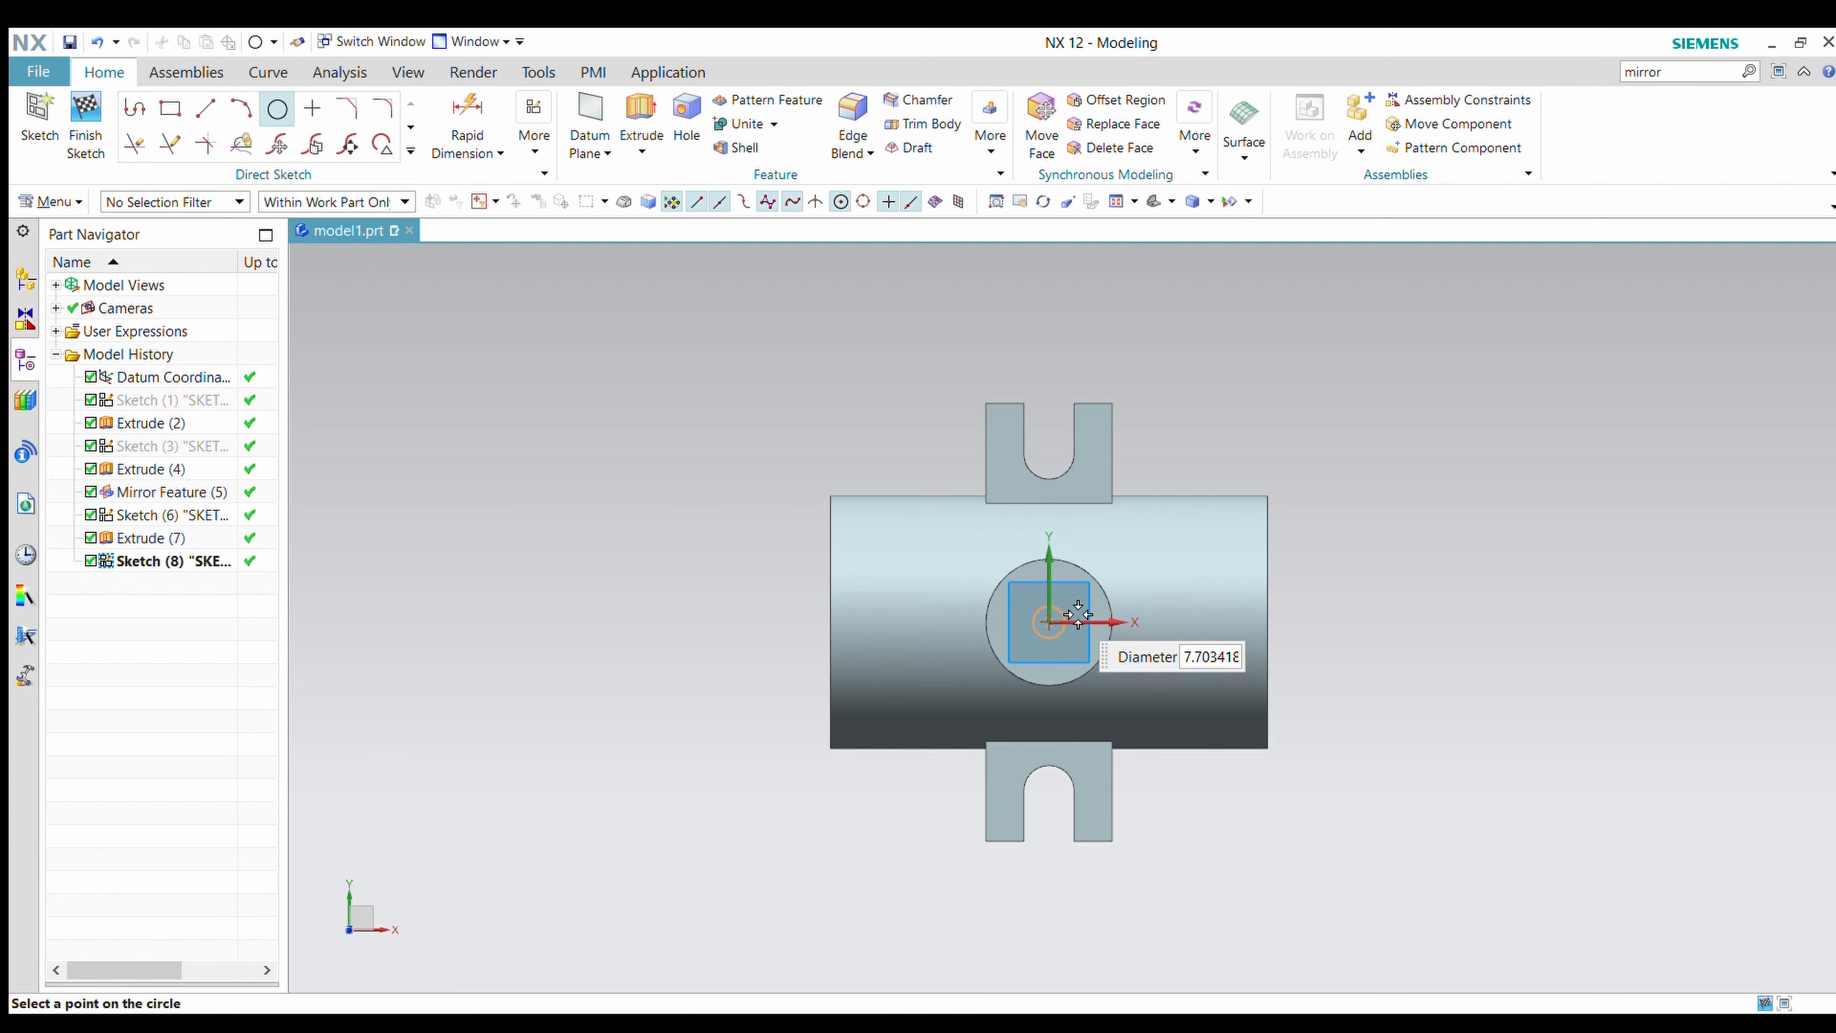
pyautogui.click(1083, 609)
# Dimension the diameter of the circle on the boss's end face as 16.
pyautogui.scroll(-2, 1088, 656)
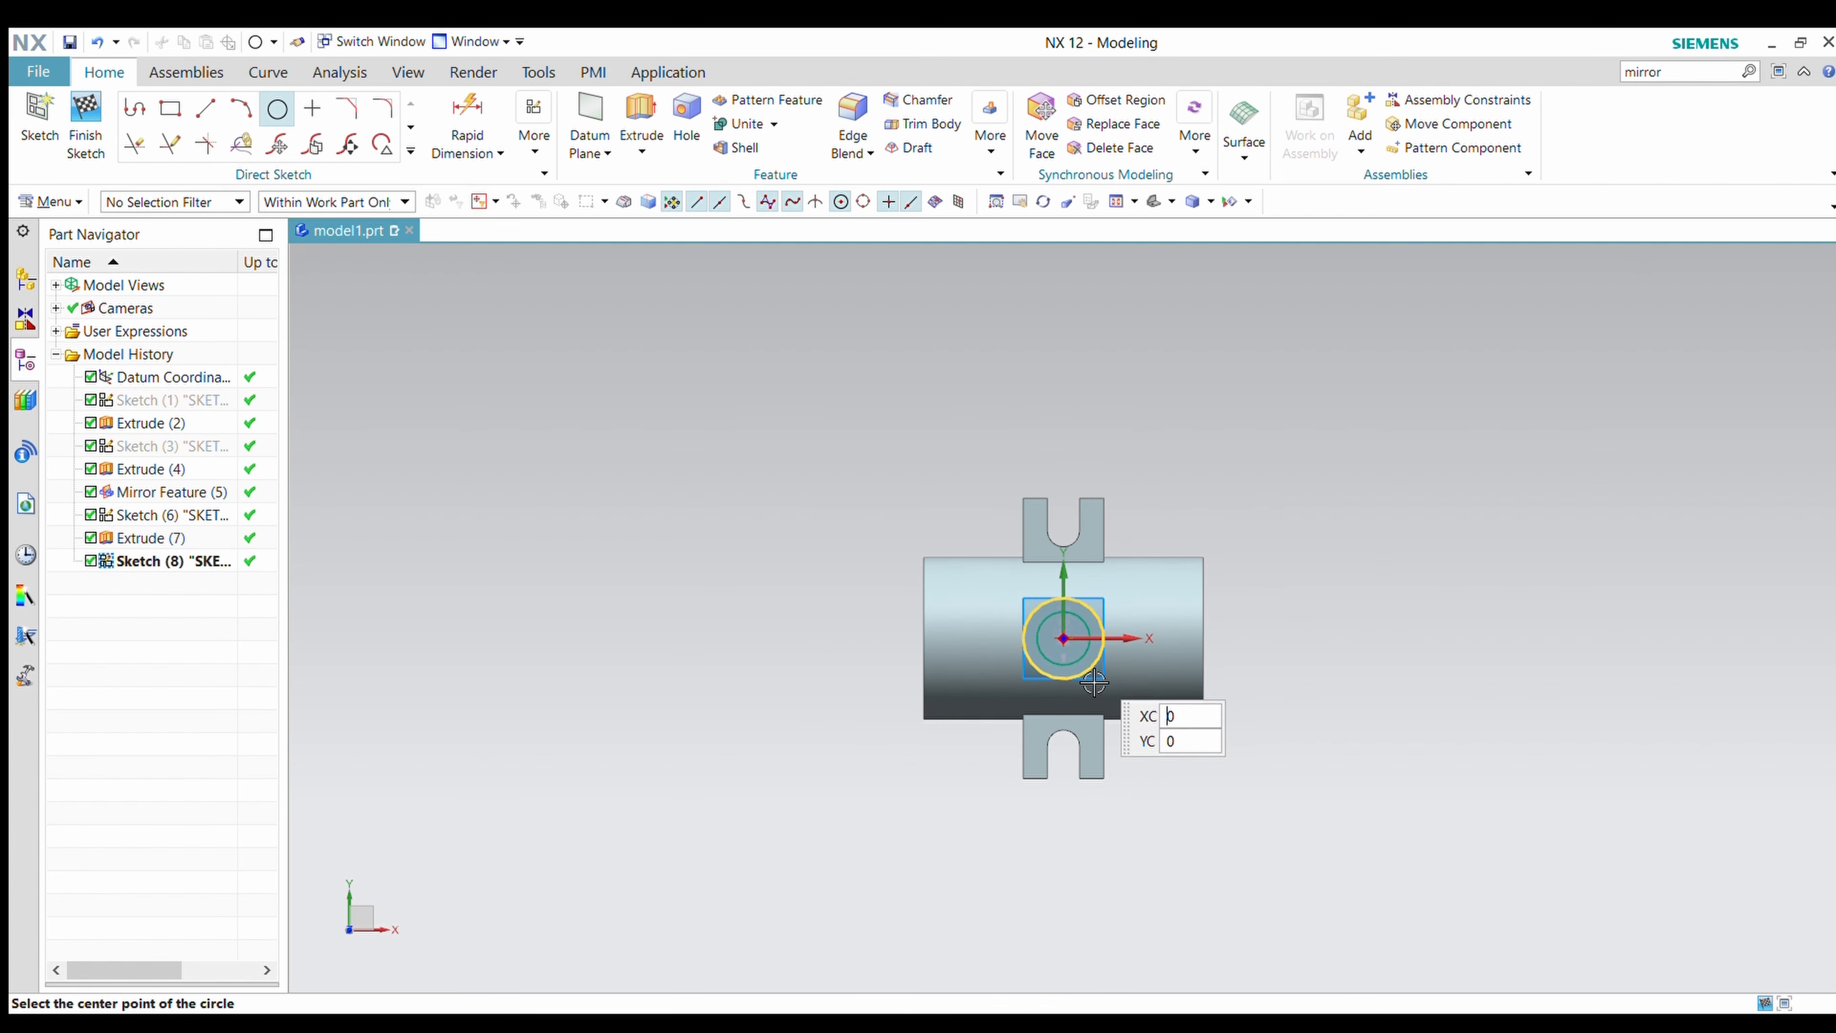
pyautogui.scroll(4, 1088, 658)
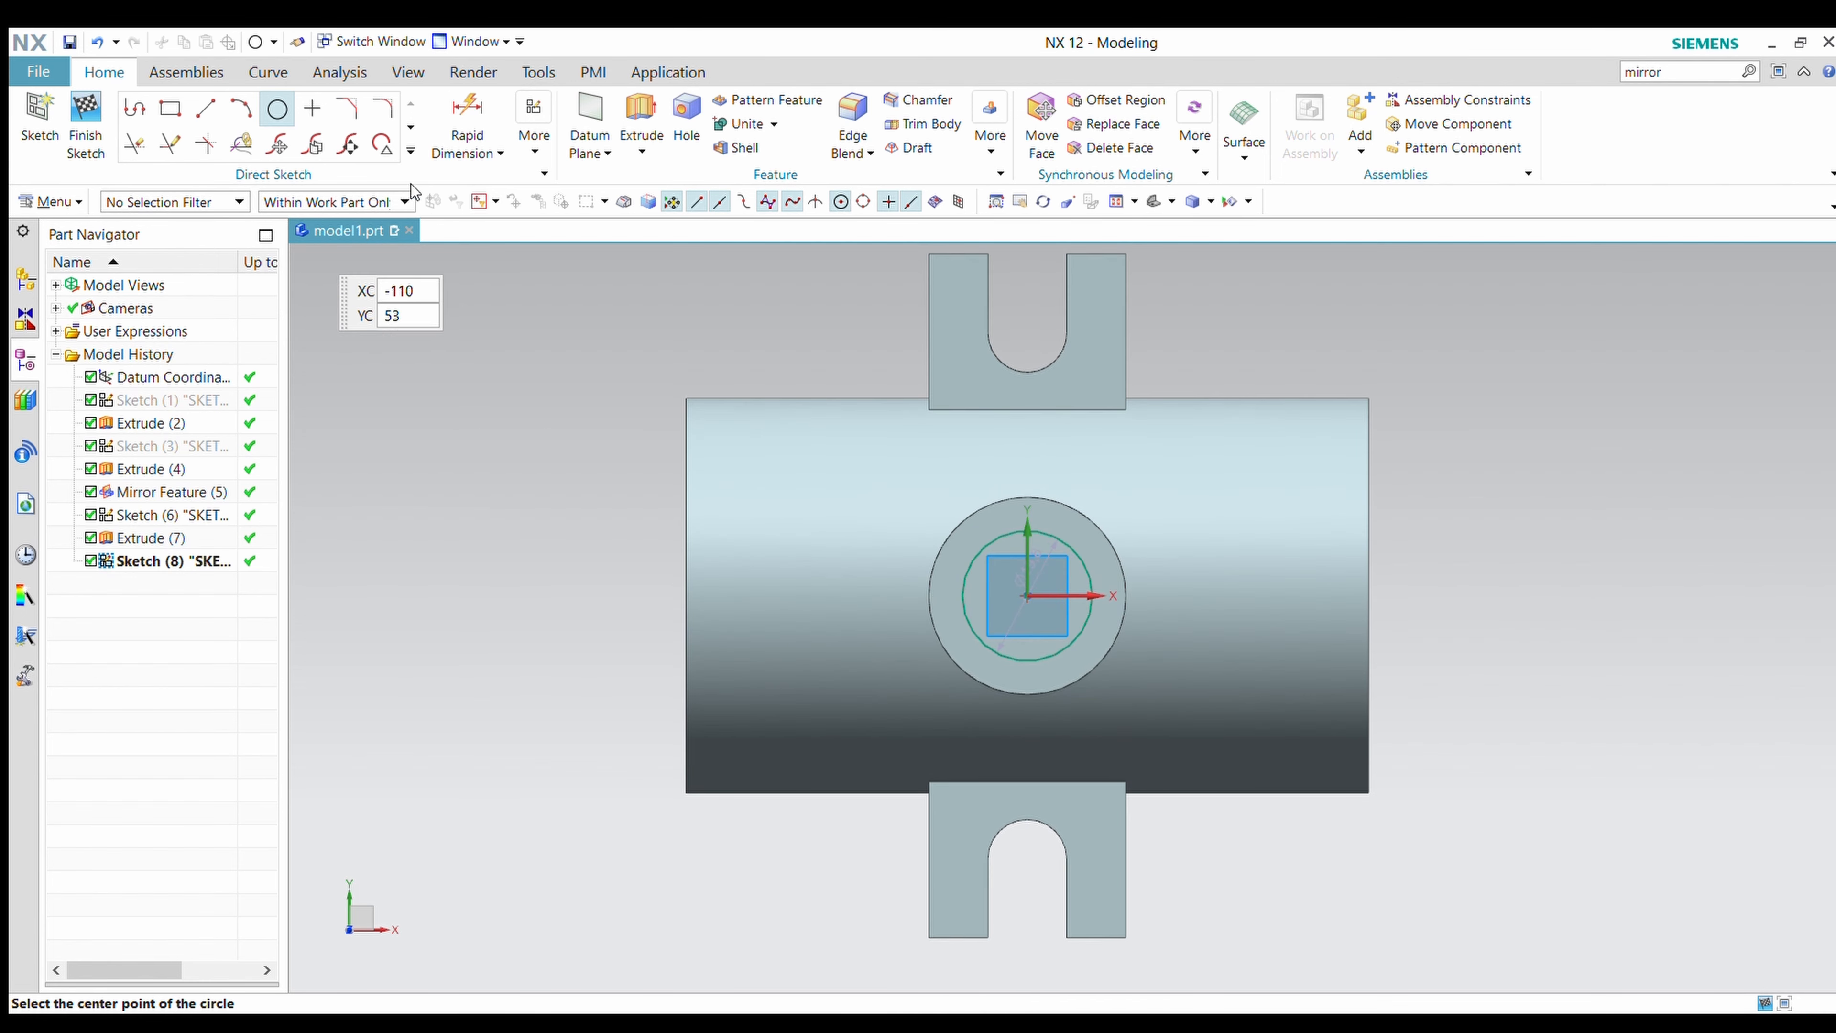
pyautogui.click(467, 116)
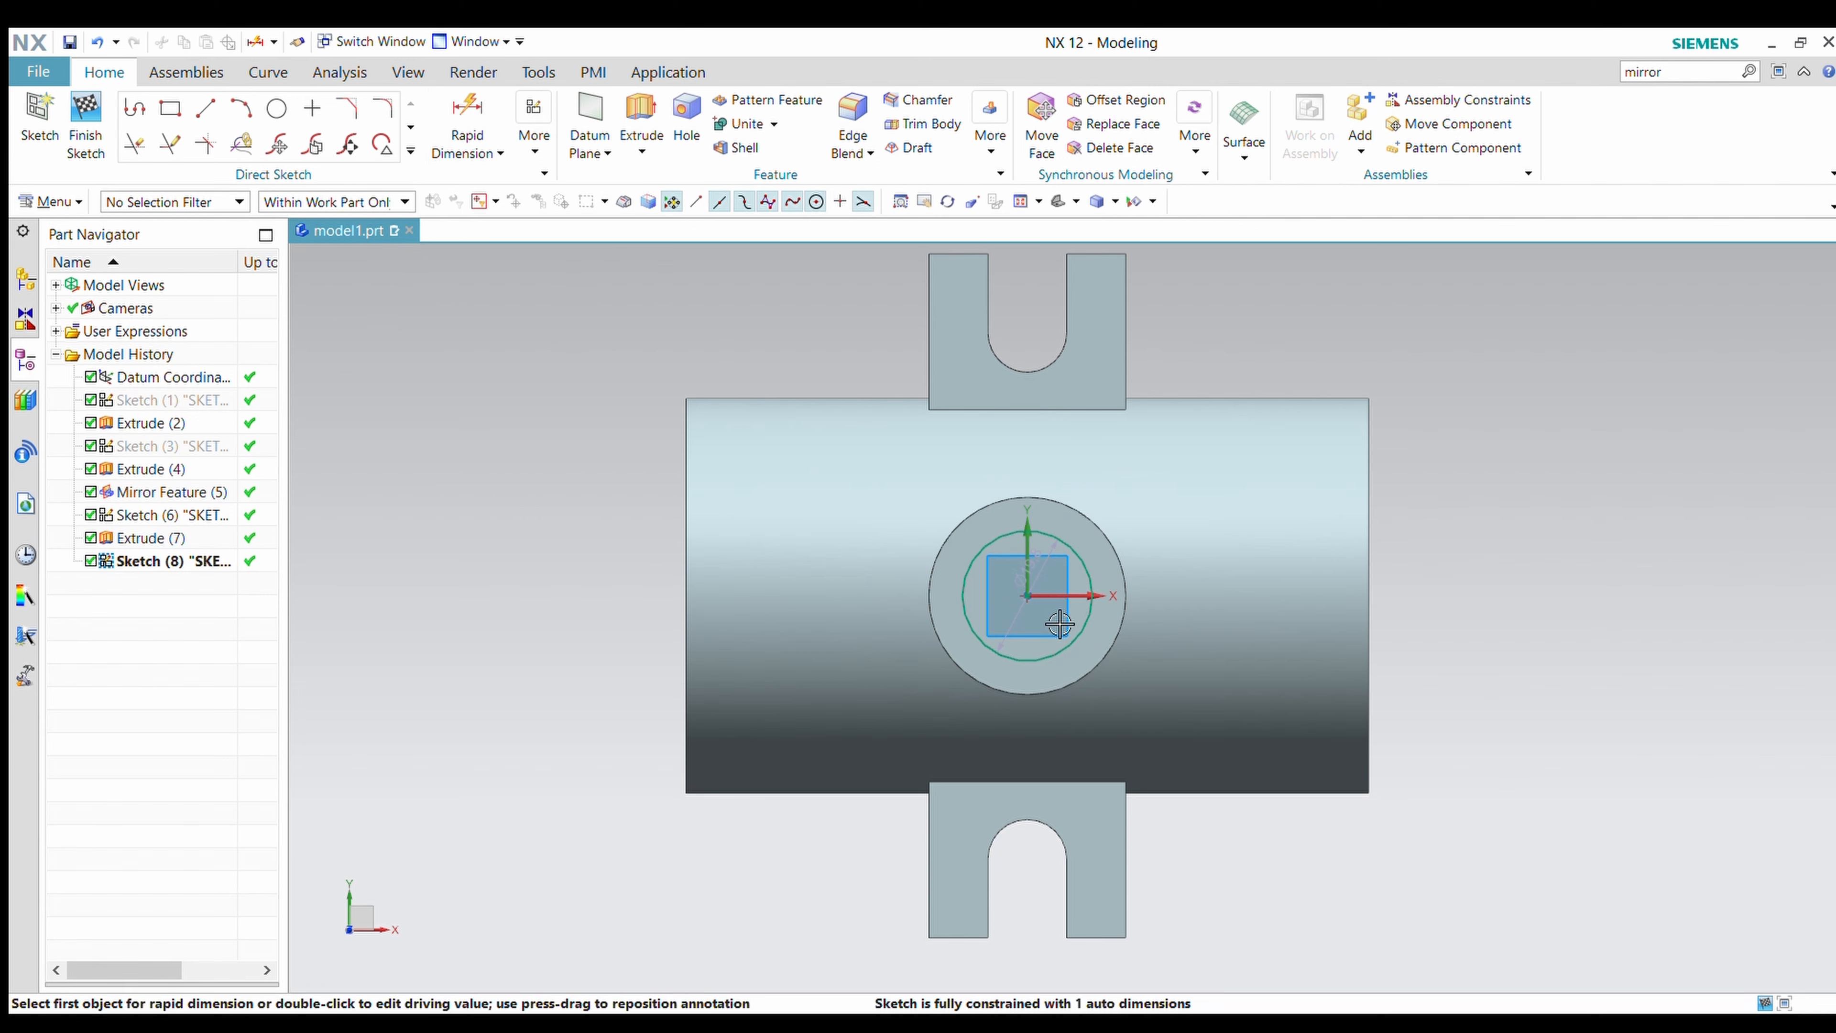
pyautogui.click(1077, 645)
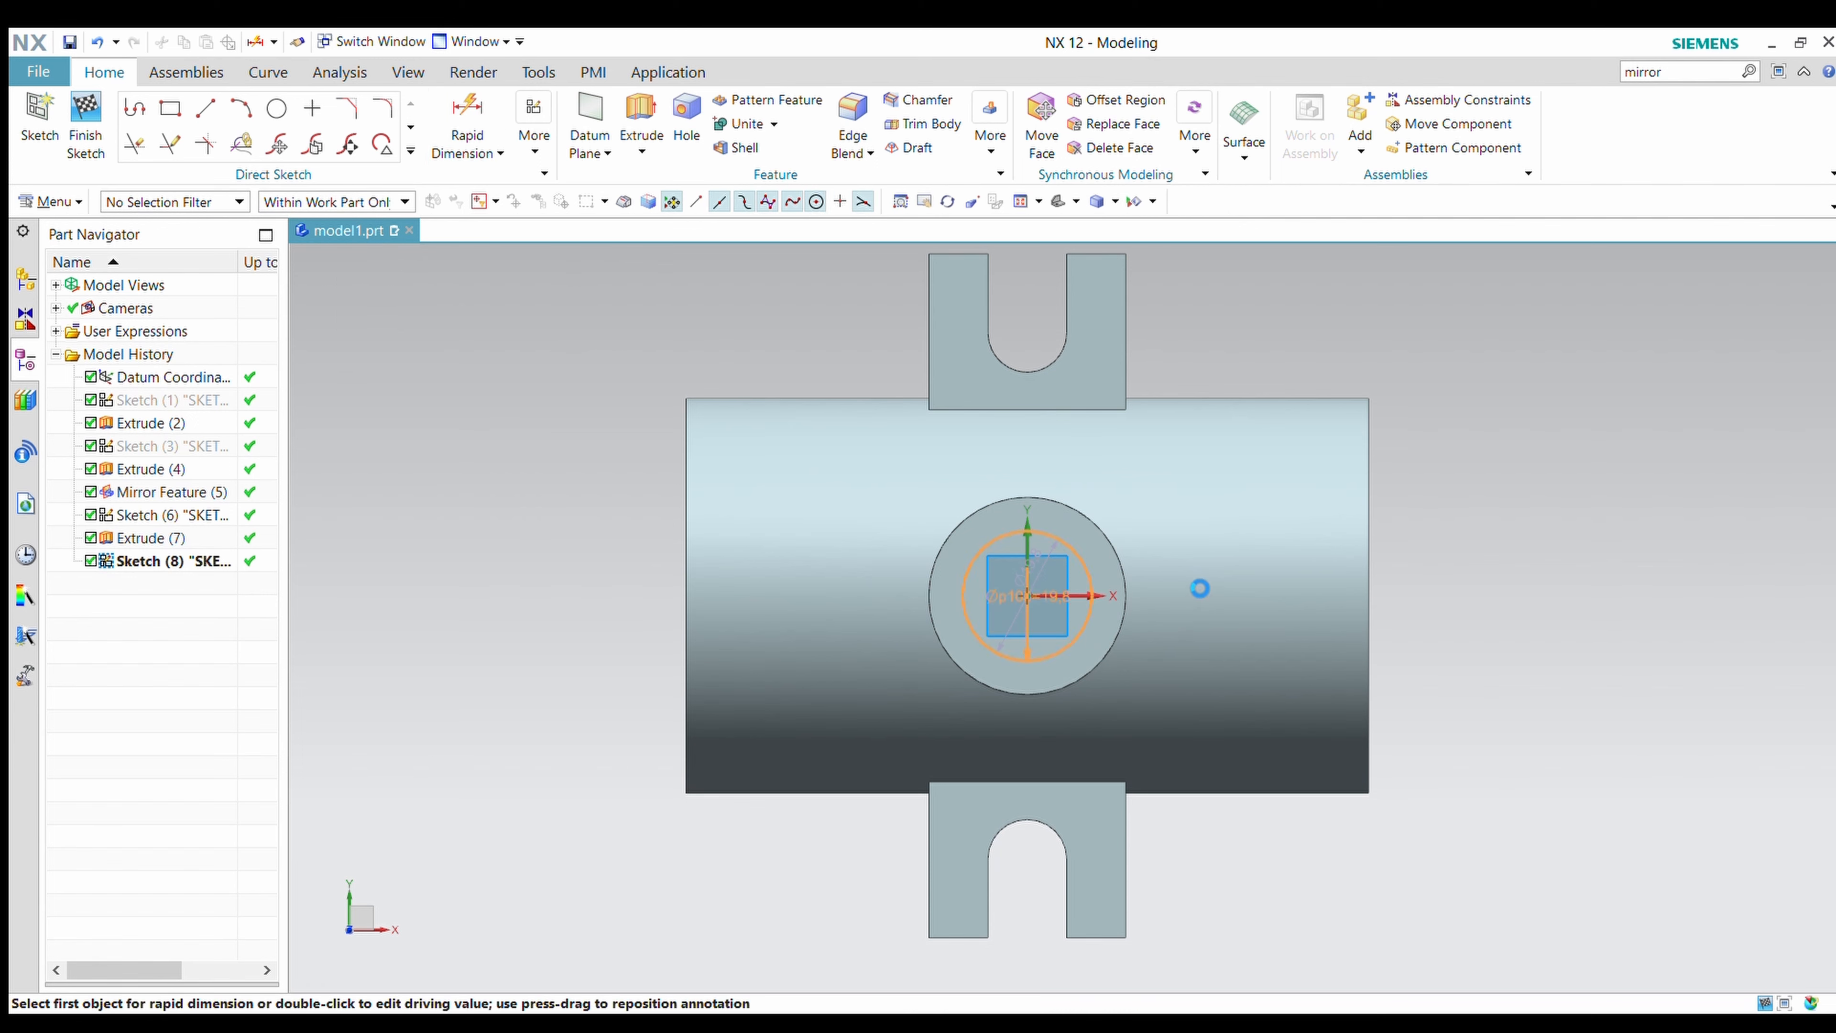
pyautogui.click(1223, 582)
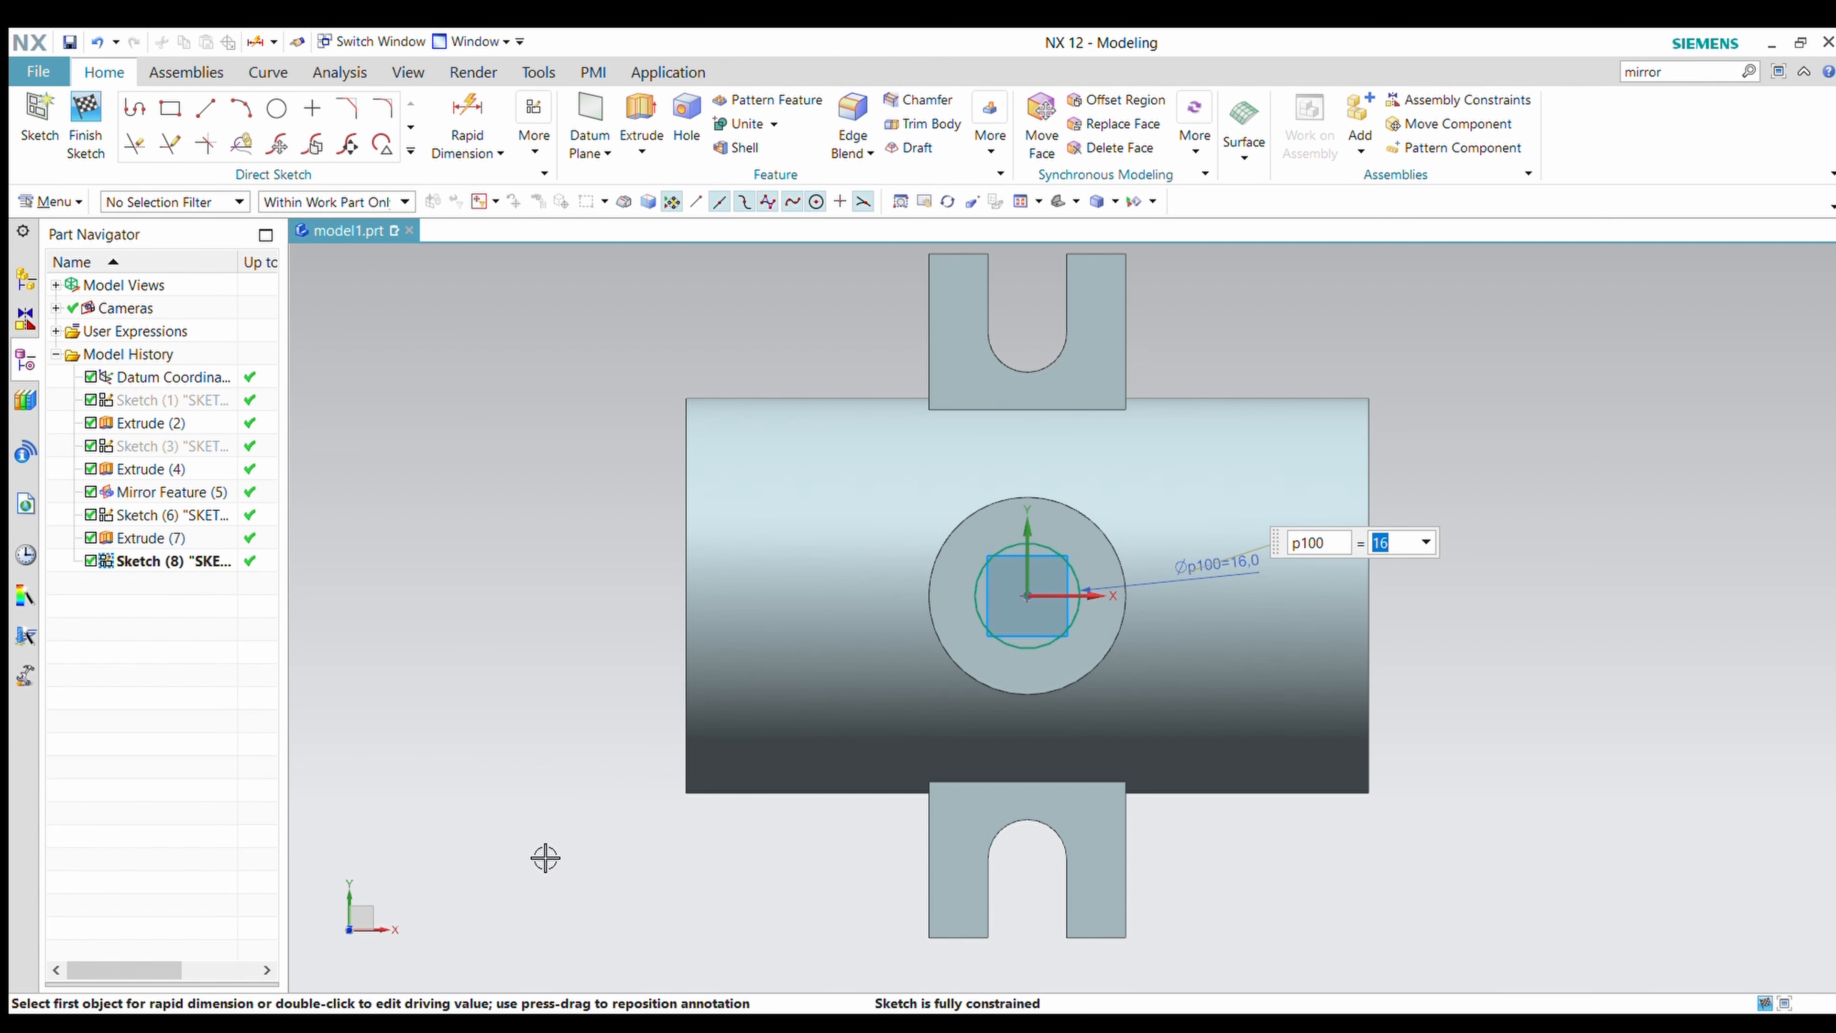
# Extrude the diameter 16 circle in the reversed direction to an end distance of 40, subtracting it from the body to bore the boss.
pyautogui.press('Escape')
pyautogui.click(641, 109)
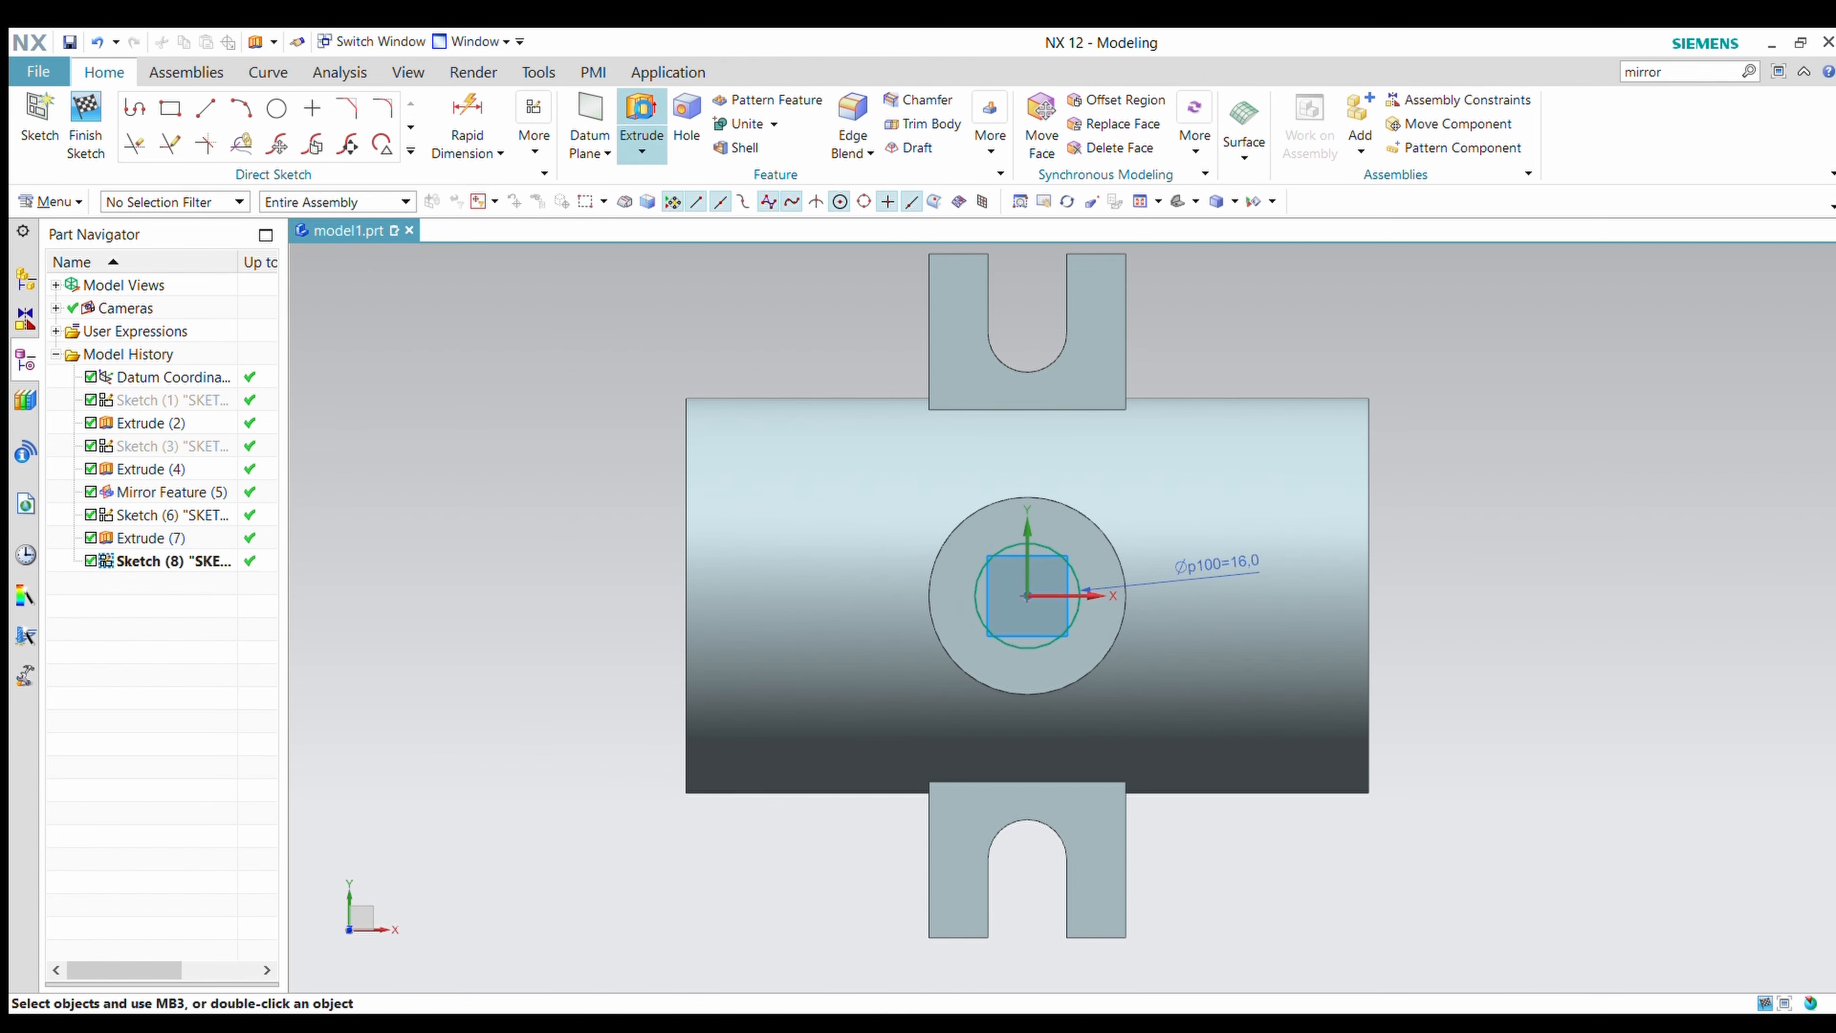
pyautogui.scroll(-1, 672, 679)
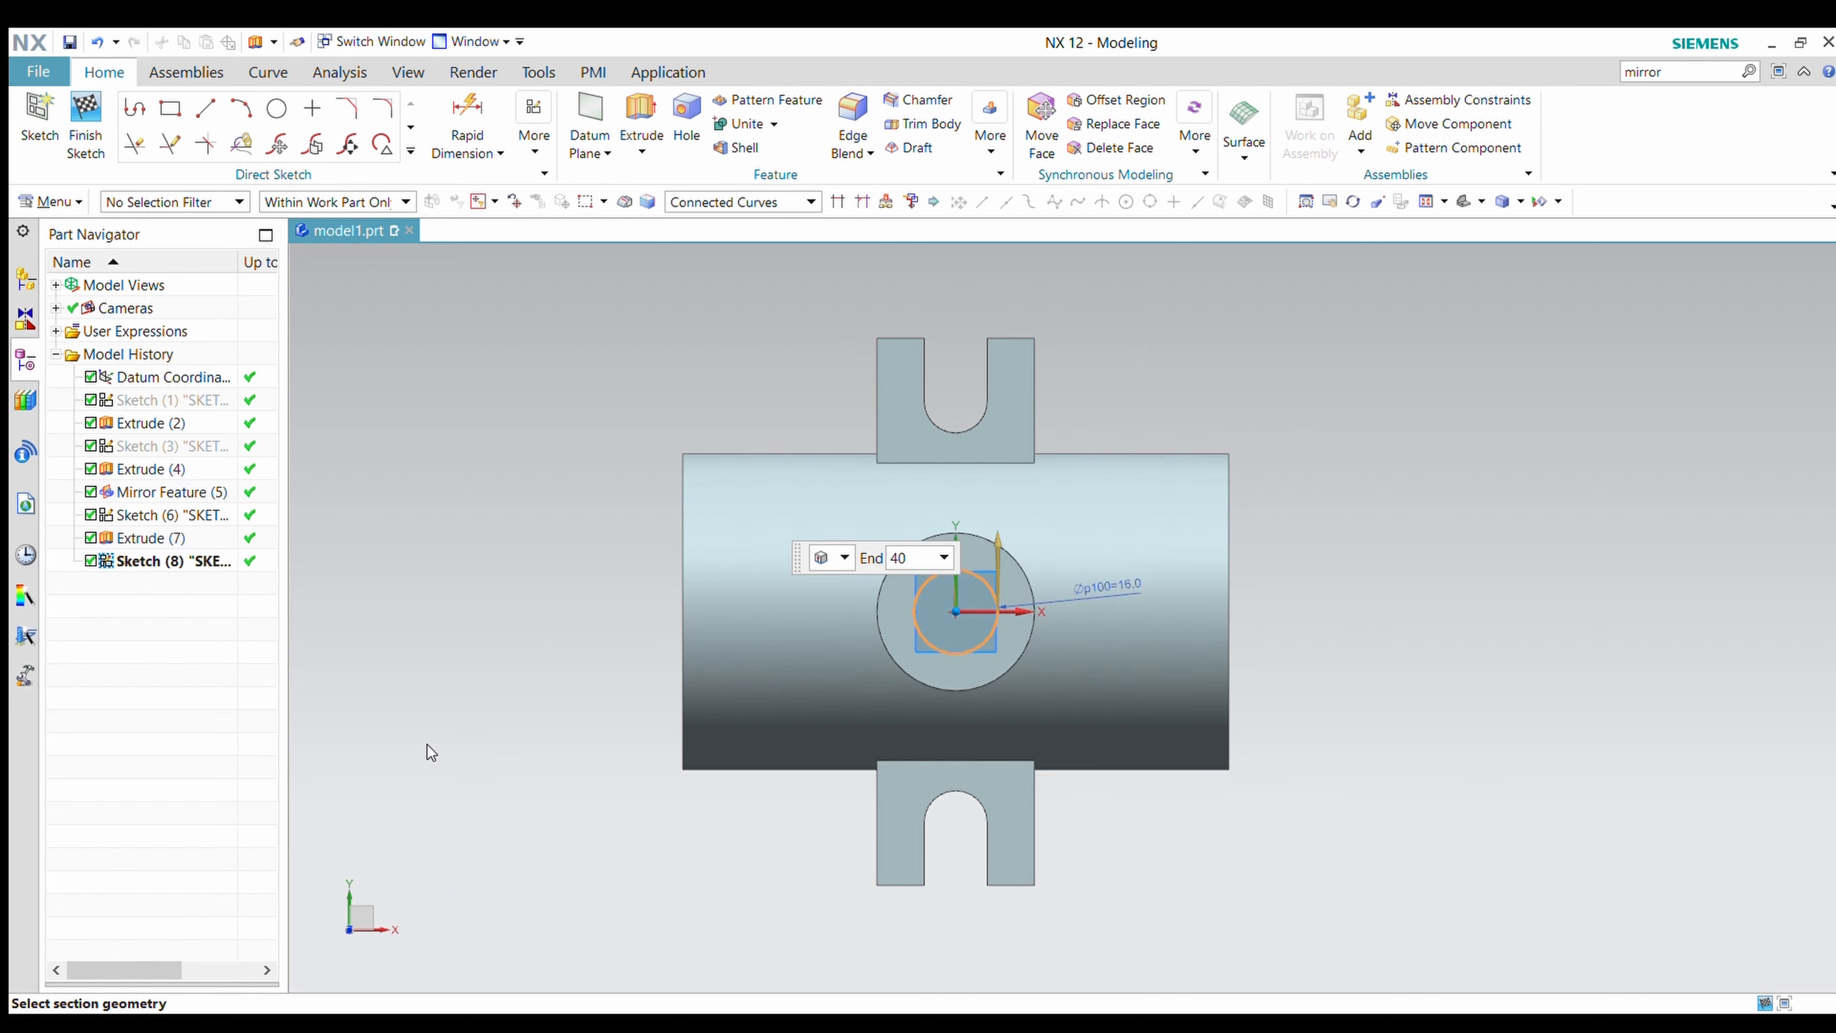
pyautogui.click(384, 768)
pyautogui.click(395, 819)
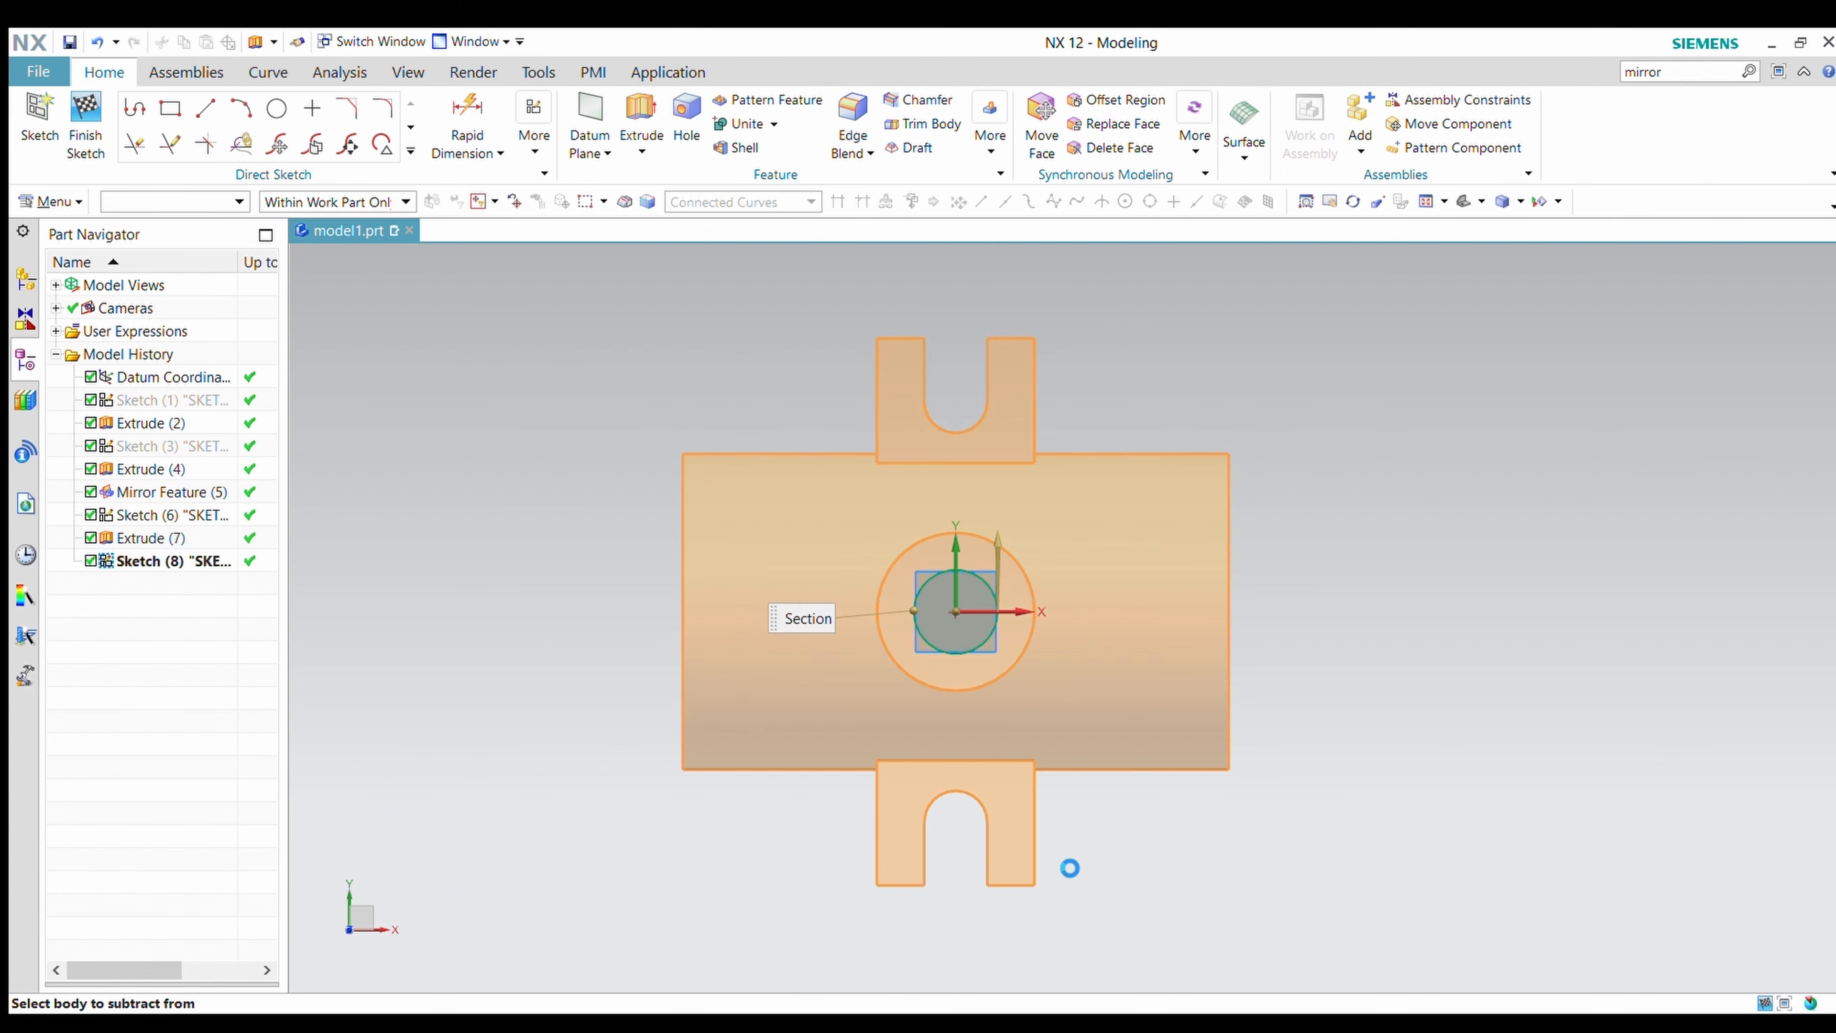
pyautogui.moveTo(1069, 868); pyautogui.dragTo(972, 804, button='middle')
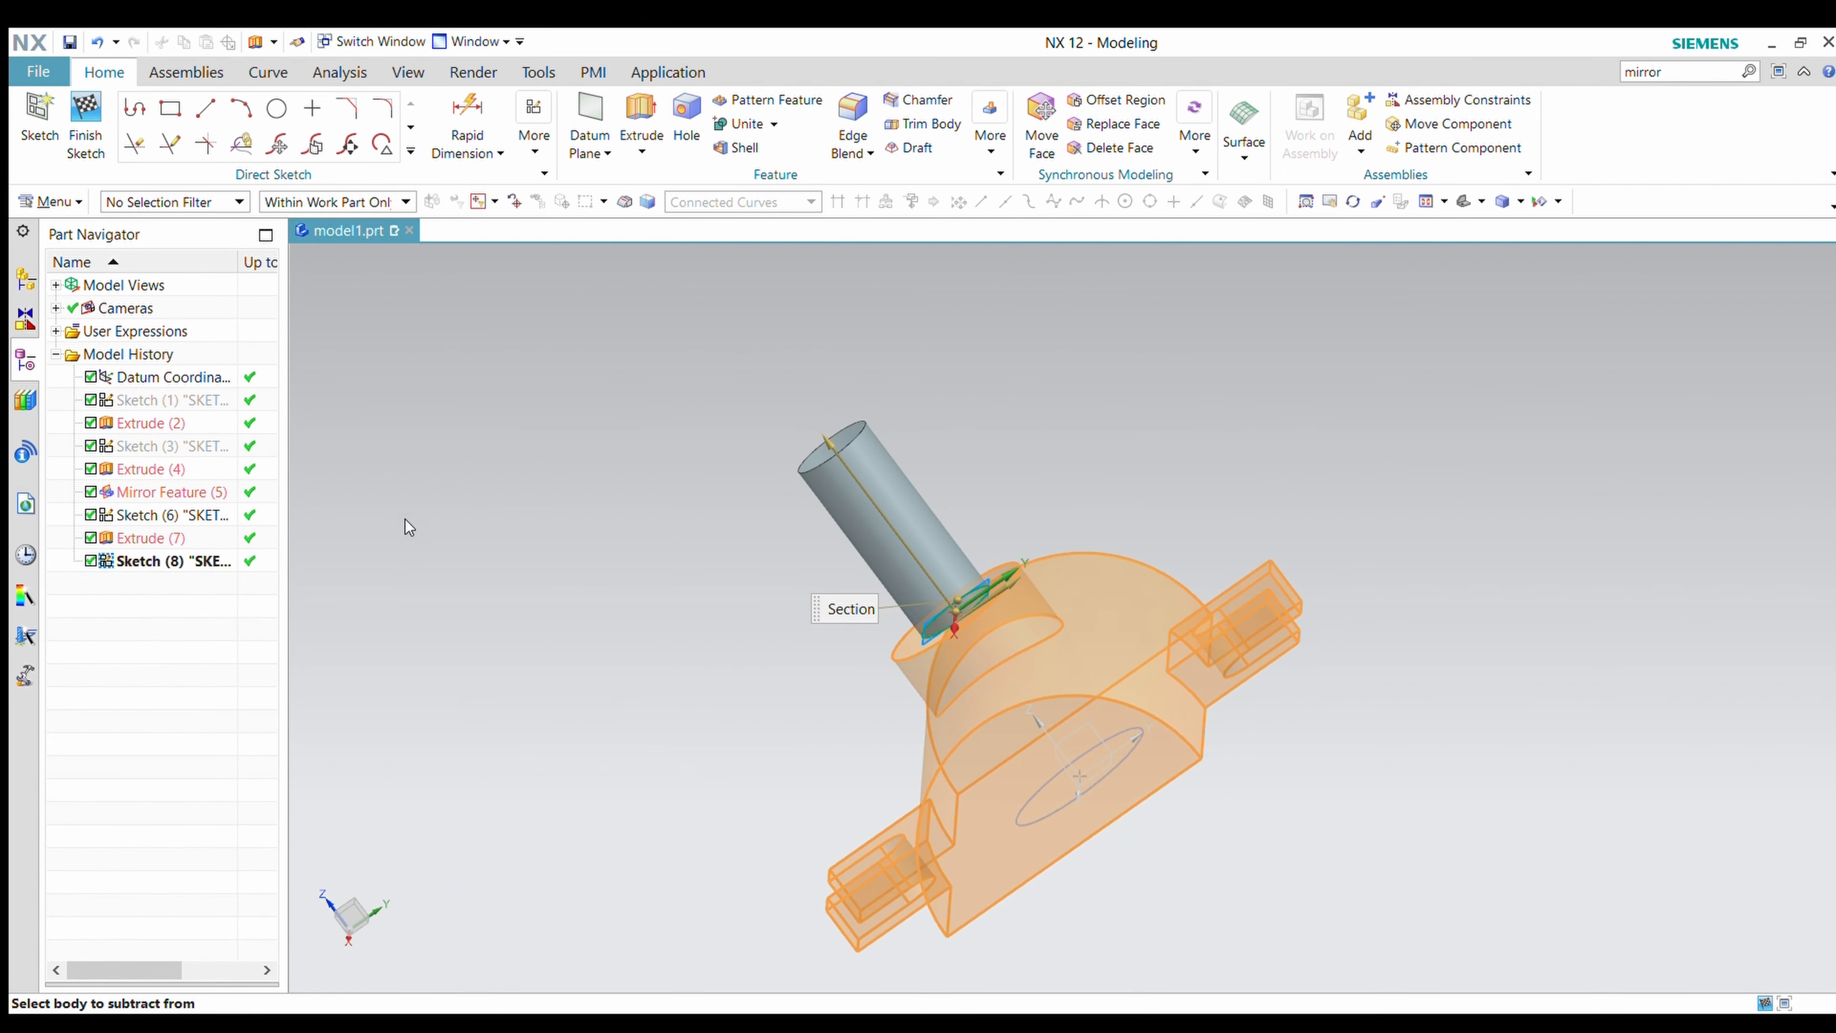
pyautogui.click(386, 500)
pyautogui.click(378, 969)
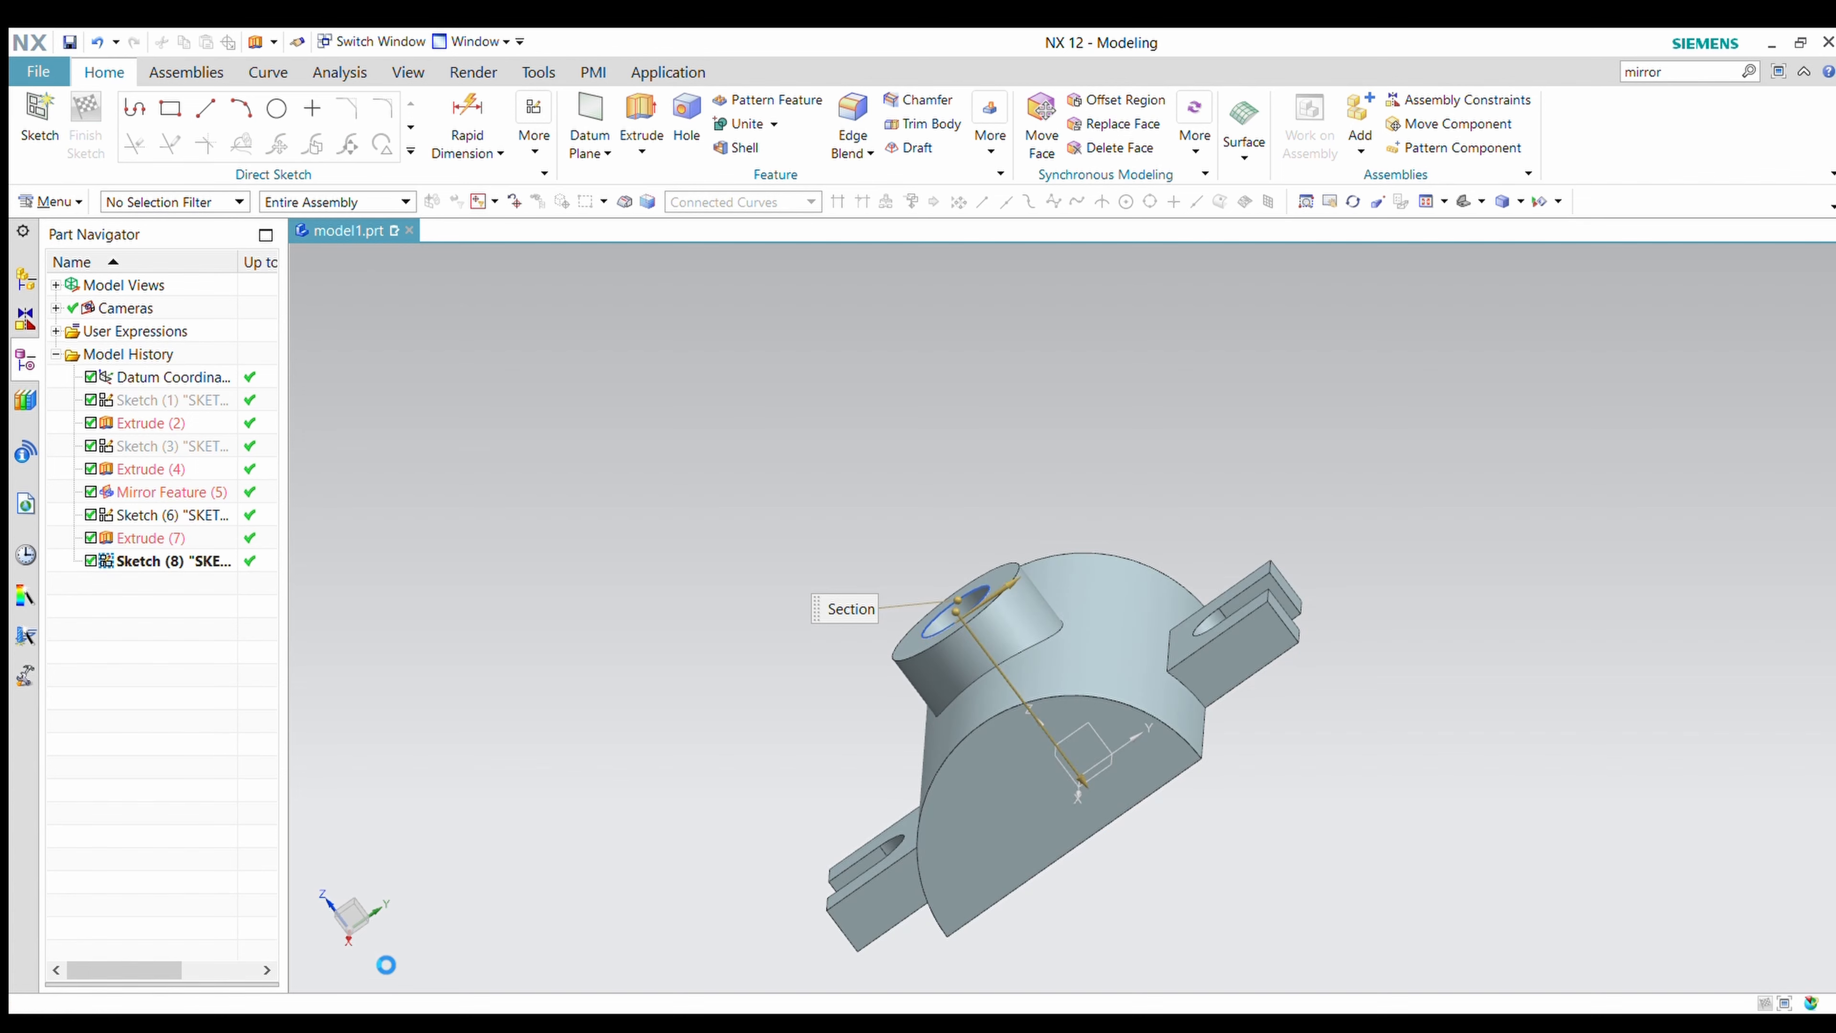
pyautogui.click(477, 335)
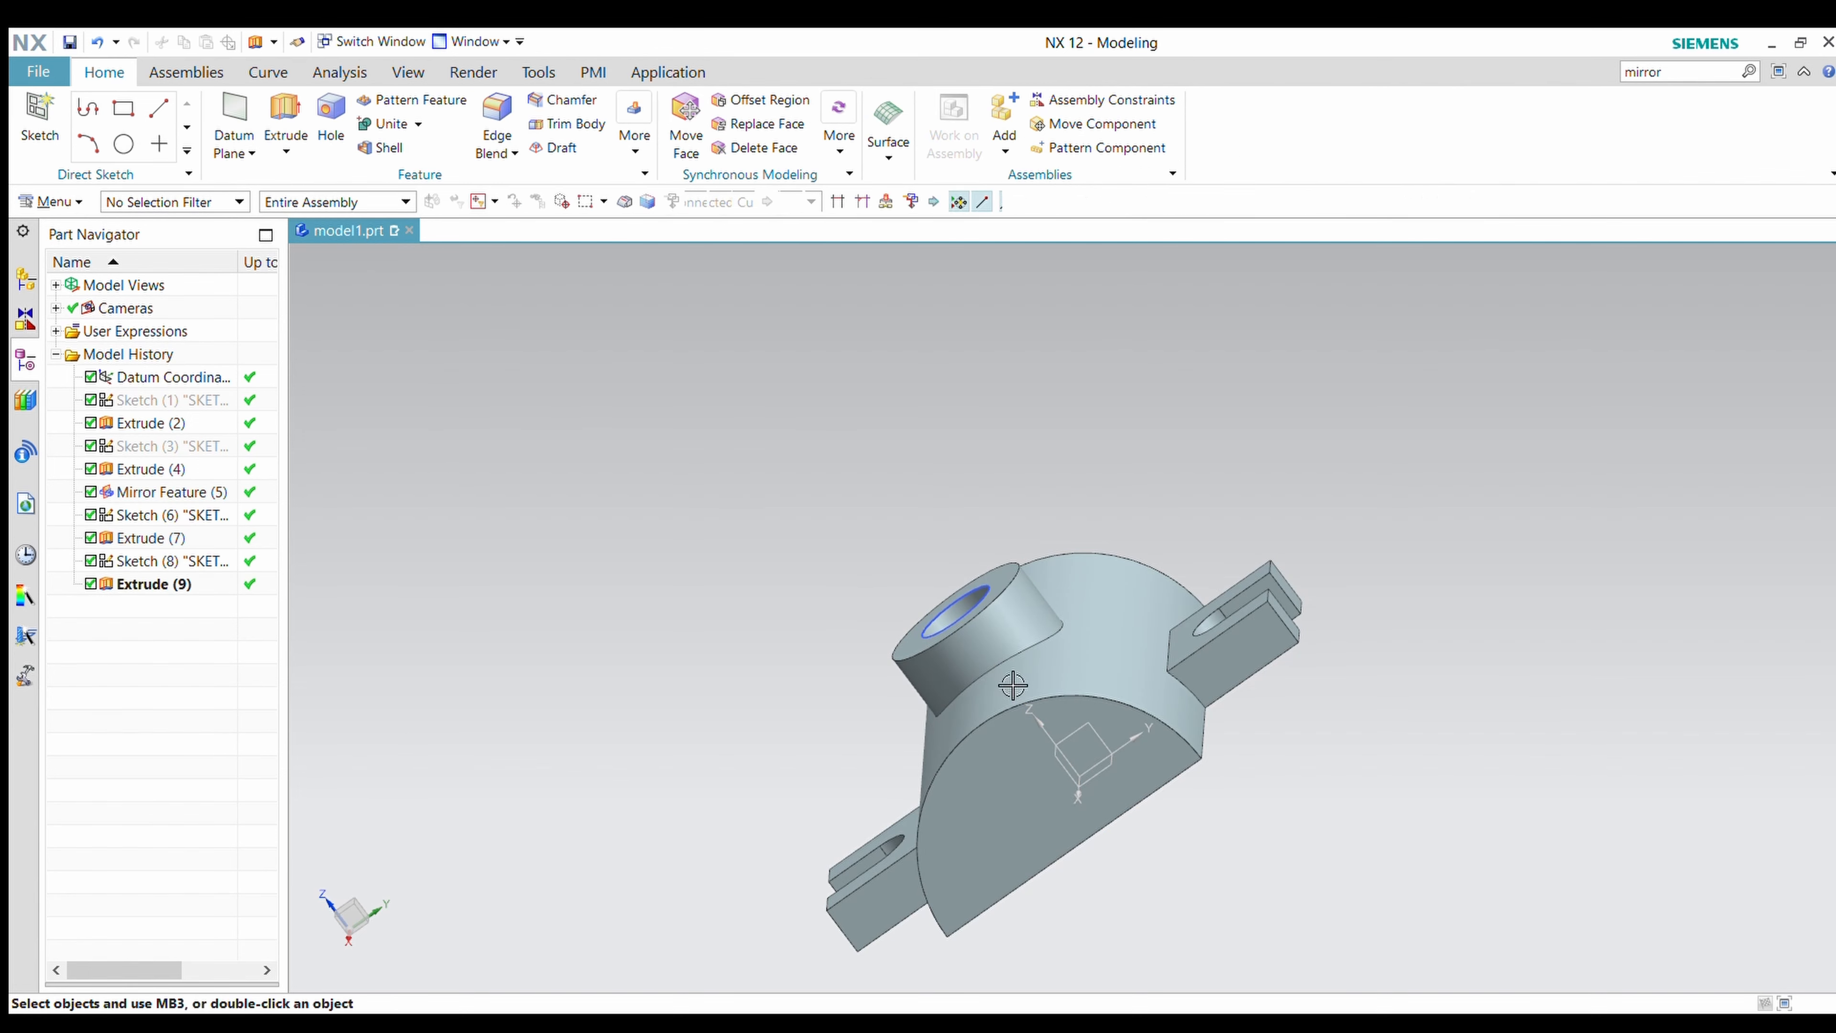
# Hide the two sketches containing the boss's diameter 16 and diameter 30 circles.
pyautogui.click(985, 600)
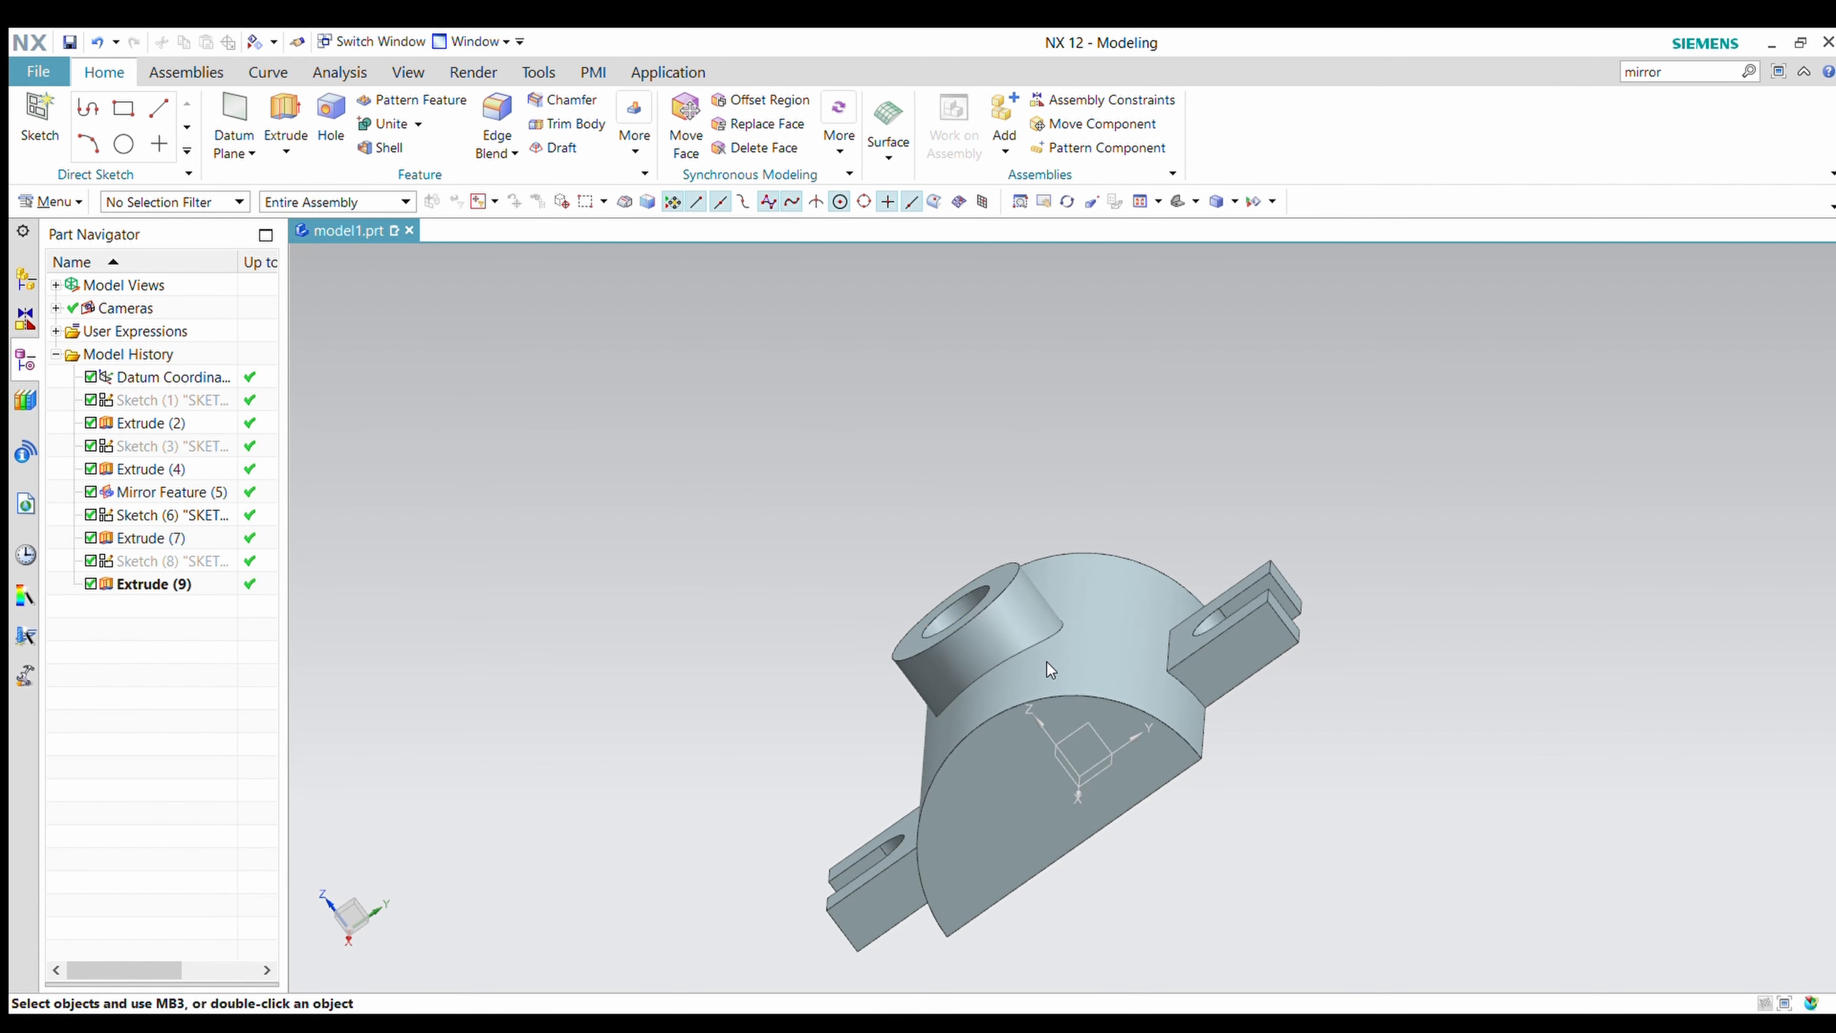
pyautogui.click(1027, 699)
pyautogui.press('Escape')
pyautogui.hotkey('ctrl', 'alt', 'r')
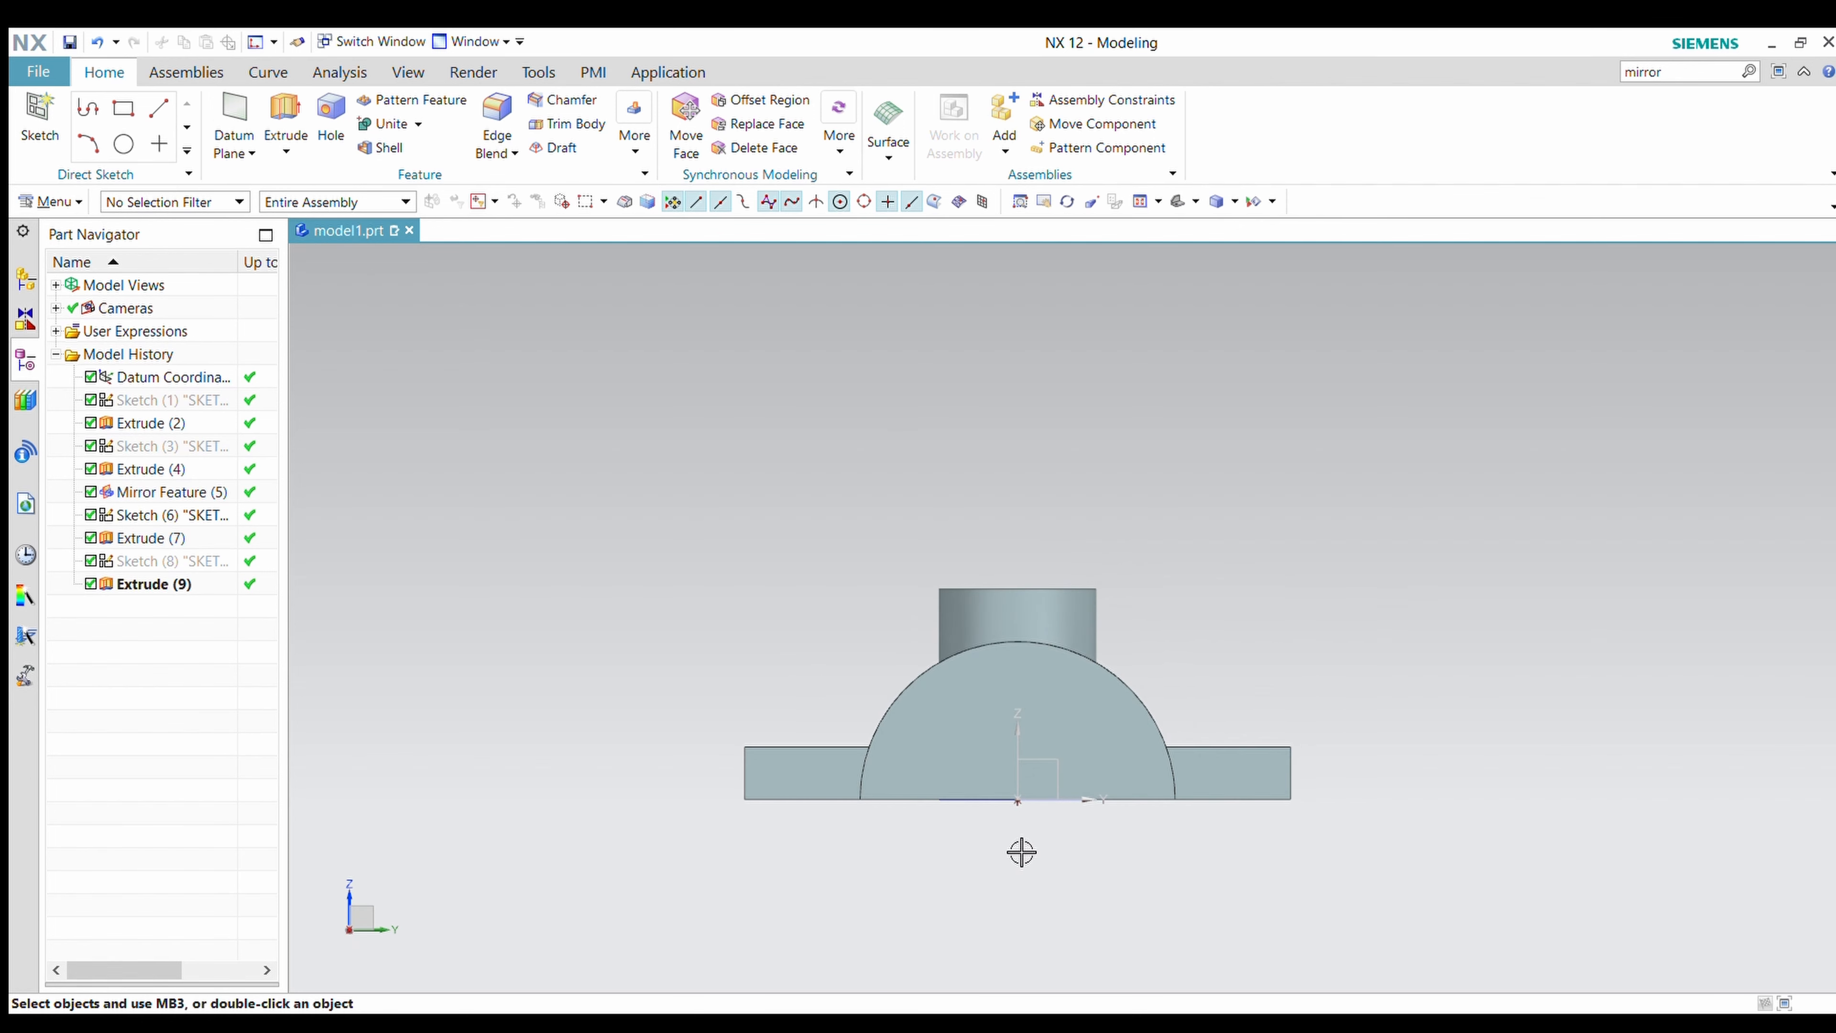
pyautogui.moveTo(1022, 852); pyautogui.dragTo(1007, 799, button='middle')
pyautogui.click(1007, 799)
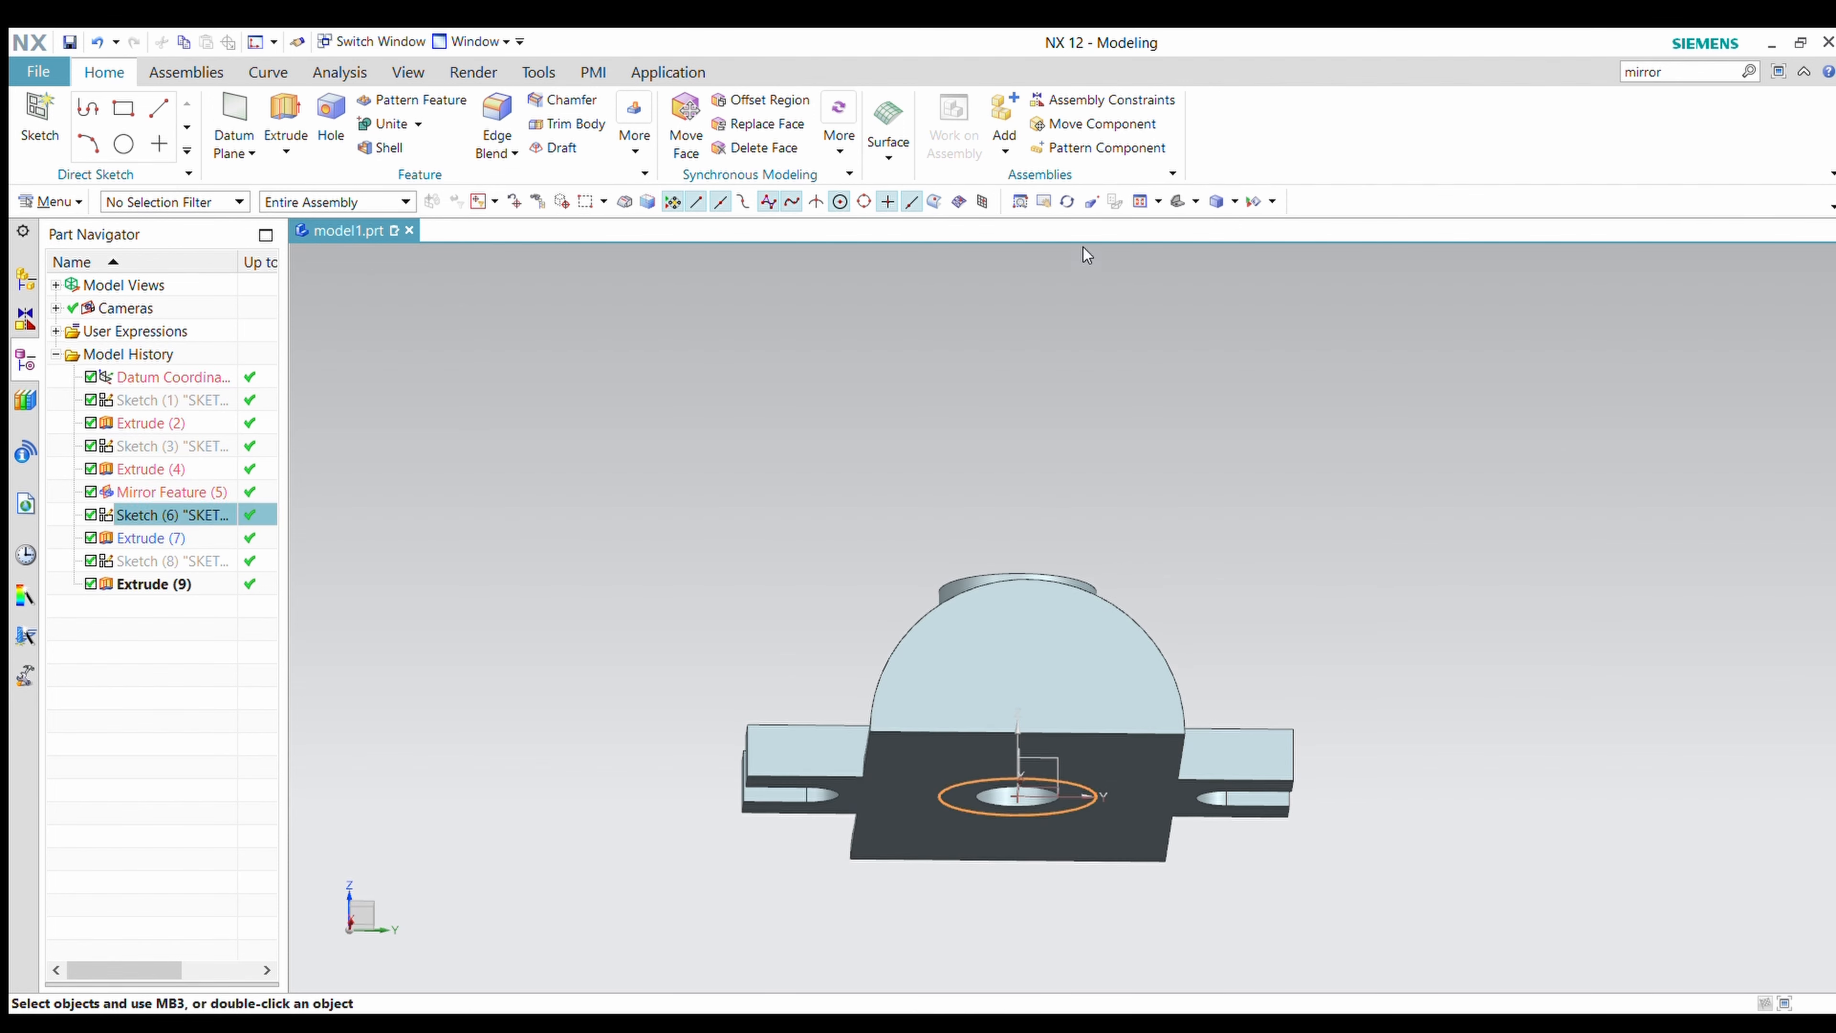
pyautogui.click(1061, 282)
pyautogui.moveTo(1061, 283)
pyautogui.mouseDown(button='middle')
pyautogui.moveTo(1115, 533)
pyautogui.moveTo(1057, 537)
pyautogui.mouseUp(button='middle')
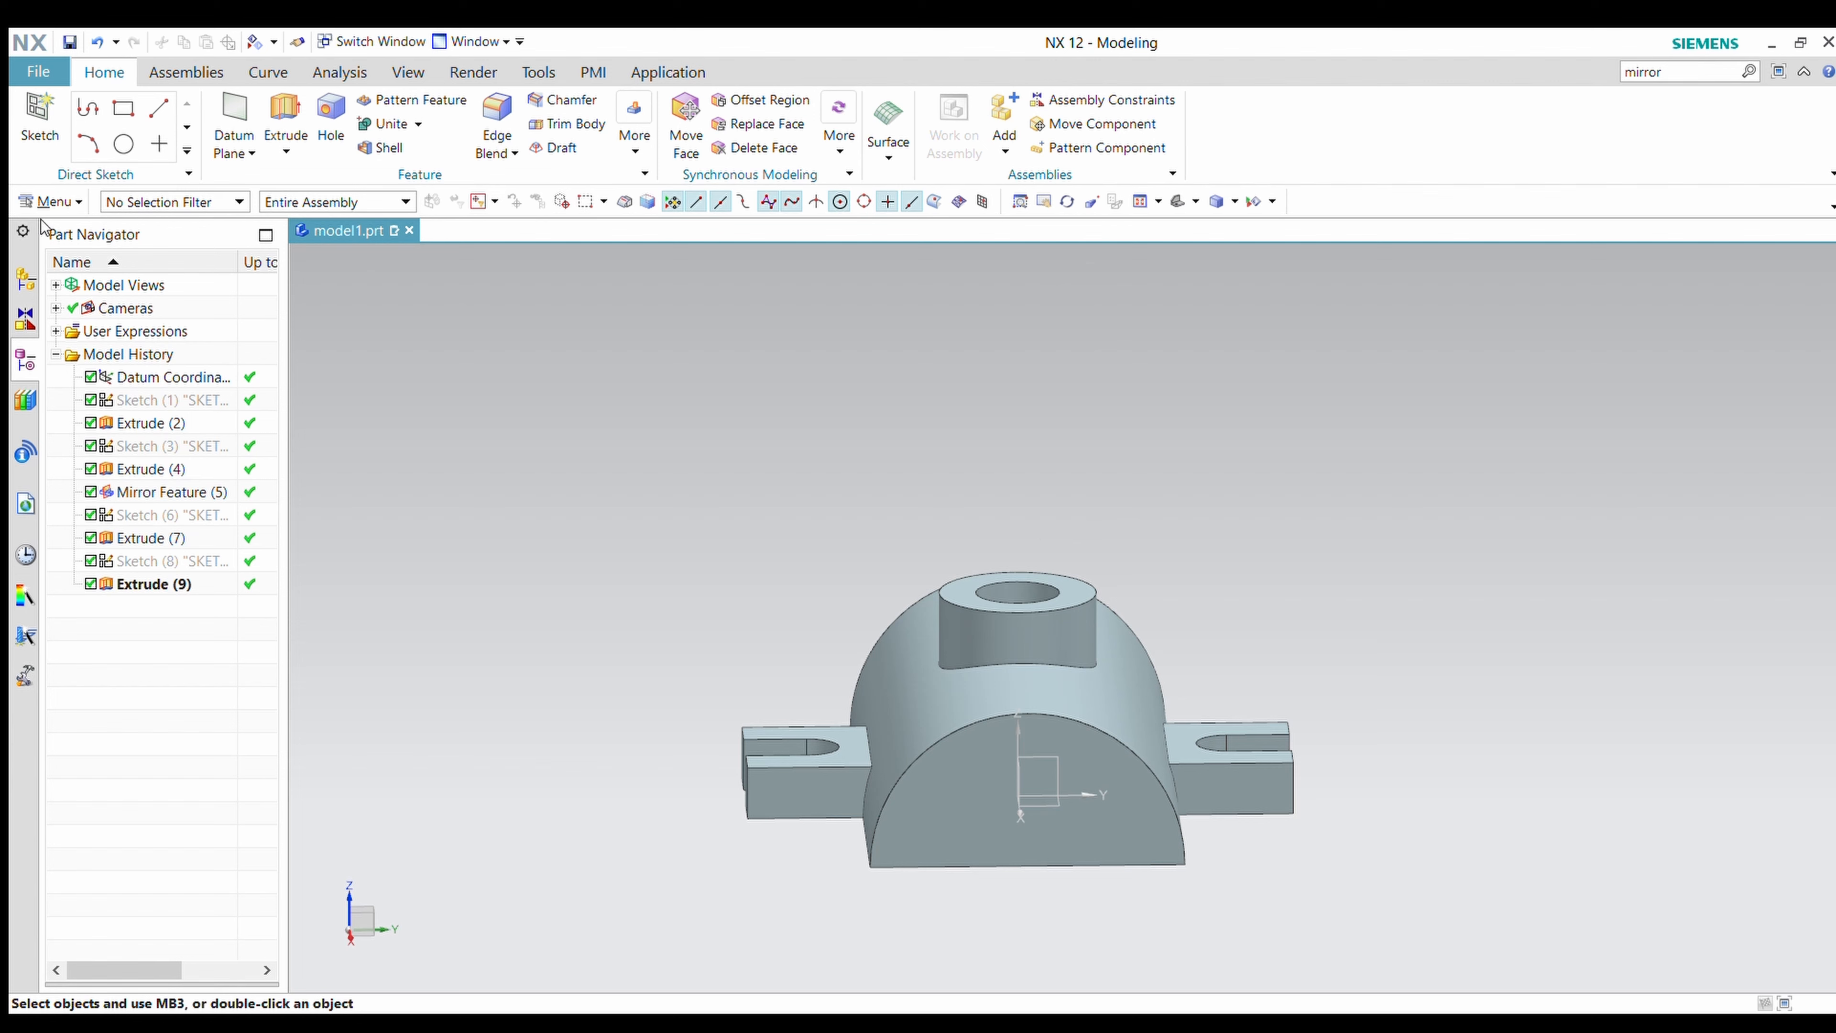
# Create a sketch on the half-cylinder's flat semicircular end face and offset its curved edge 10 inward.
pyautogui.click(40, 122)
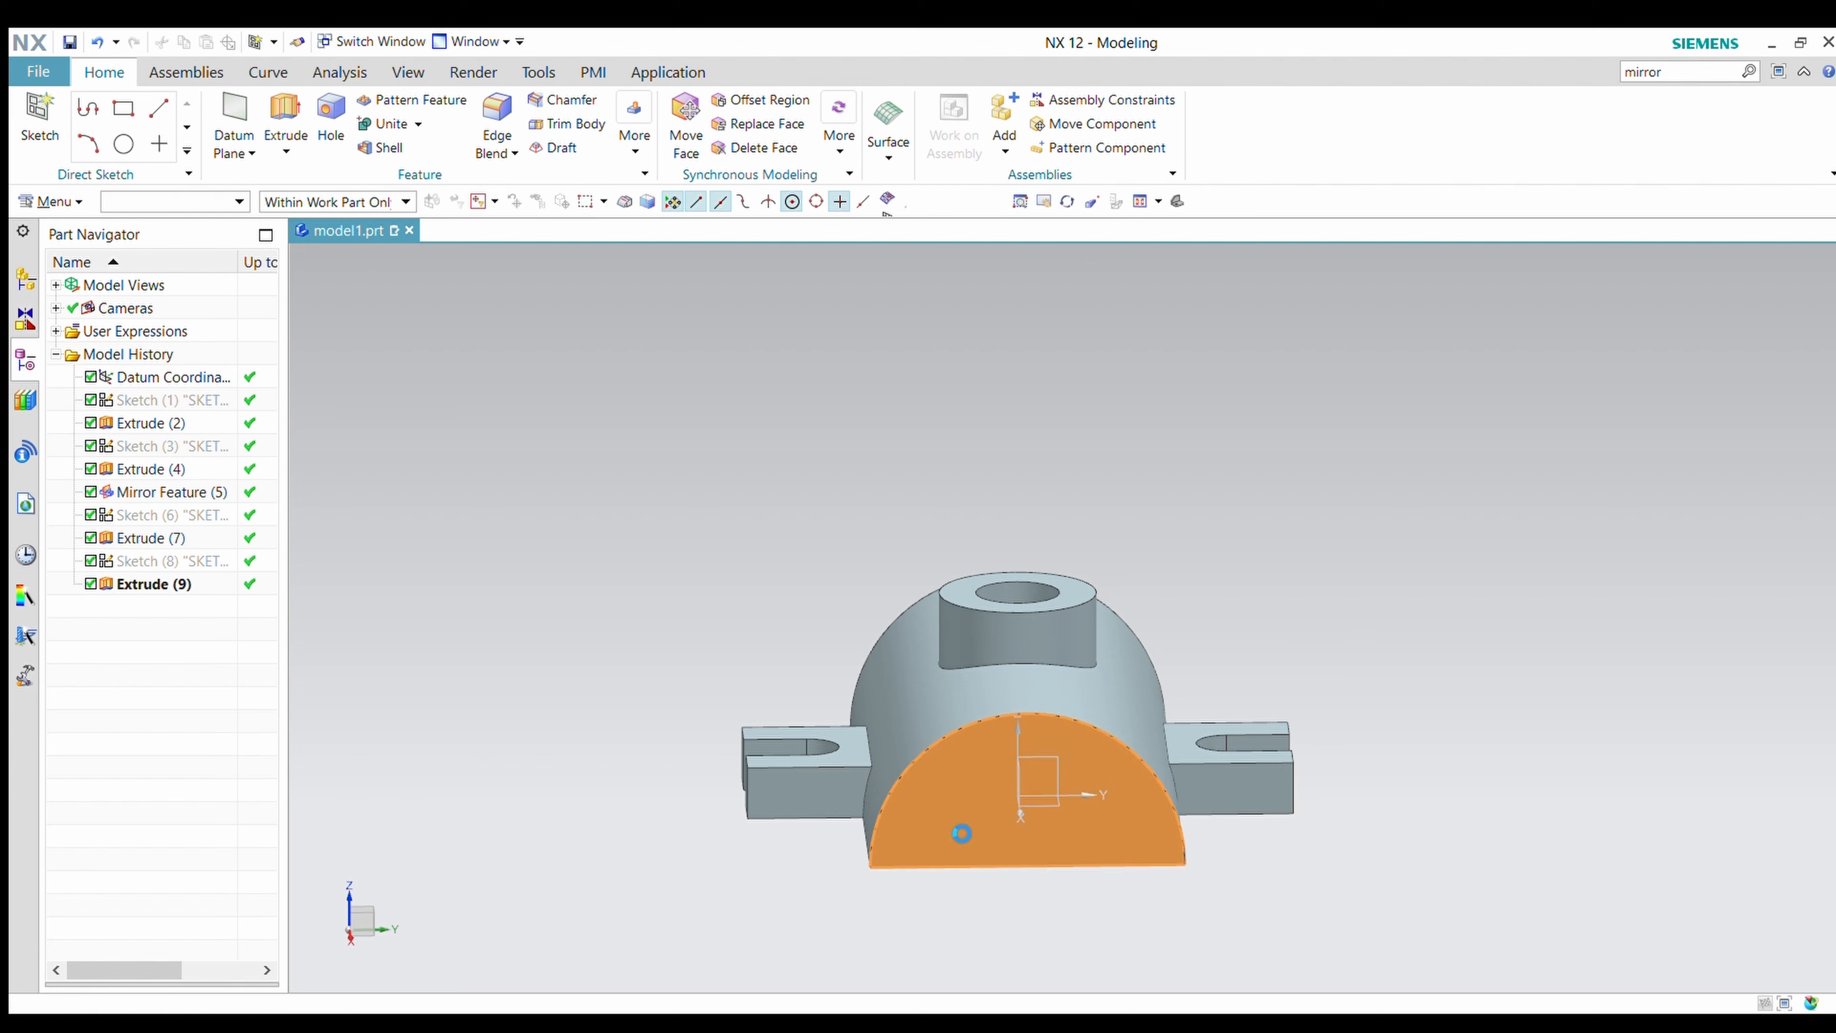
pyautogui.click(946, 819)
pyautogui.middleClick(355, 605)
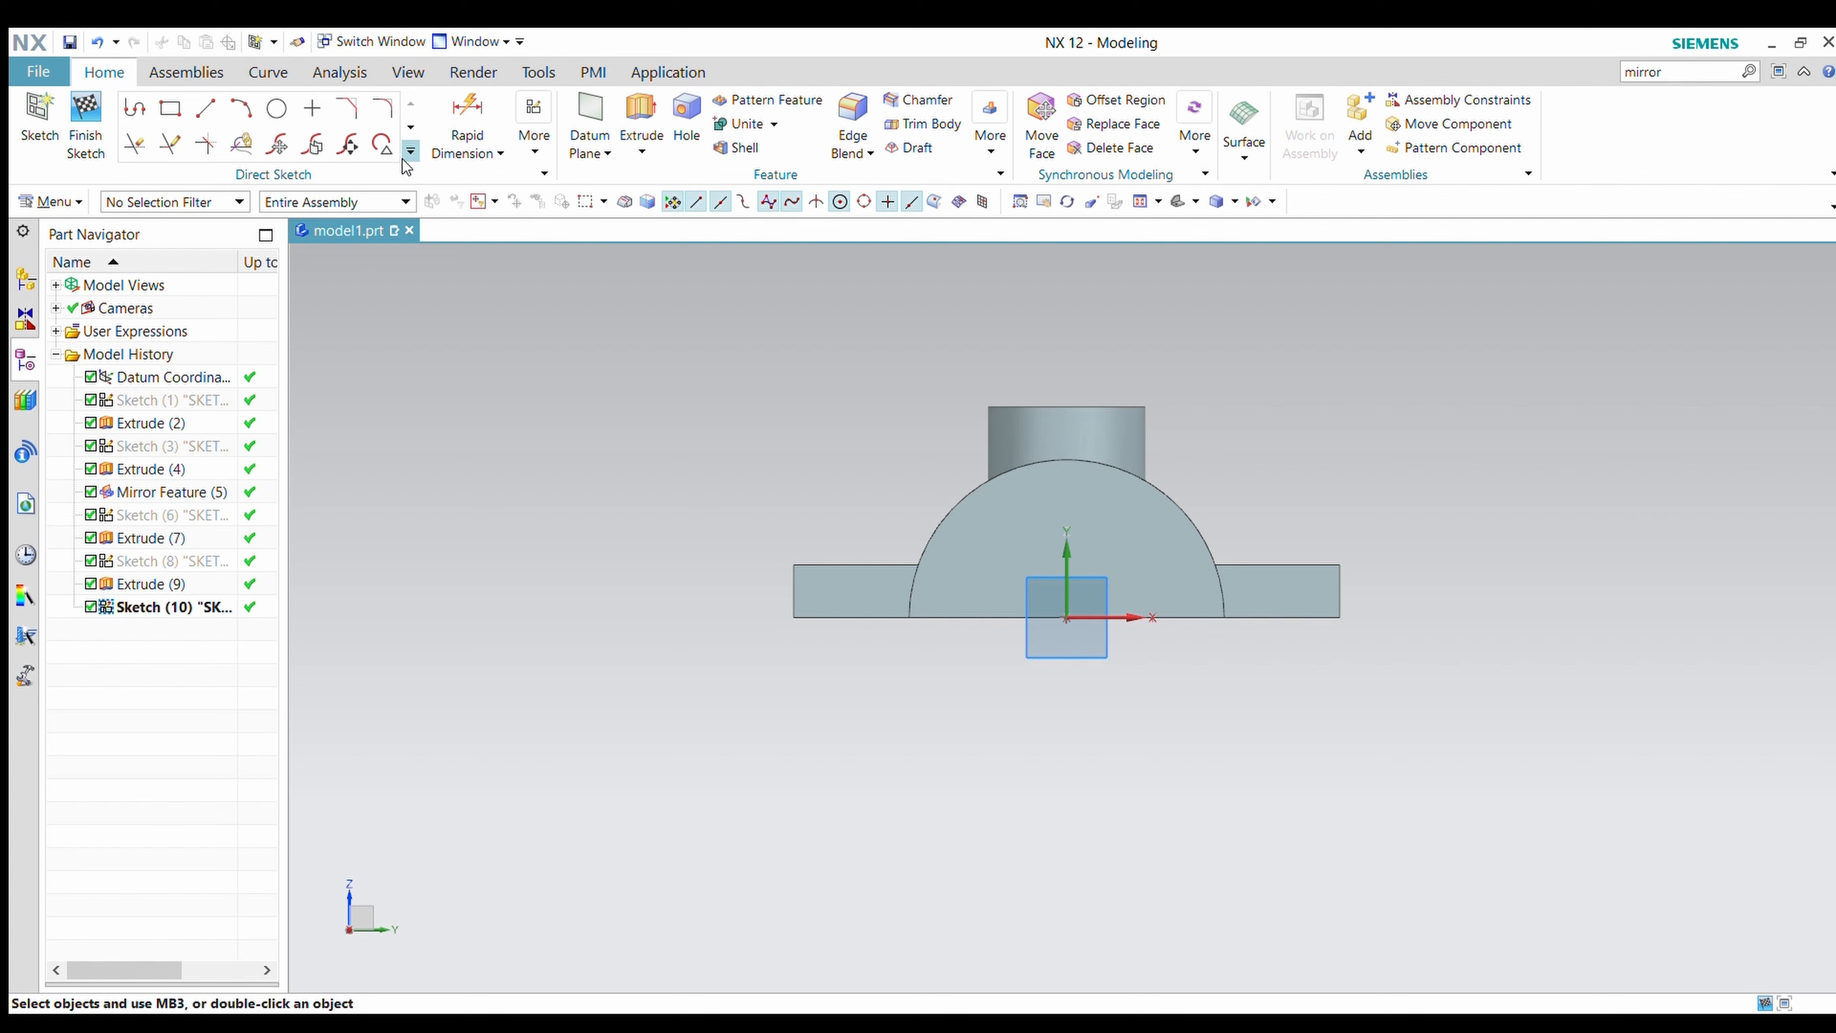
pyautogui.click(273, 291)
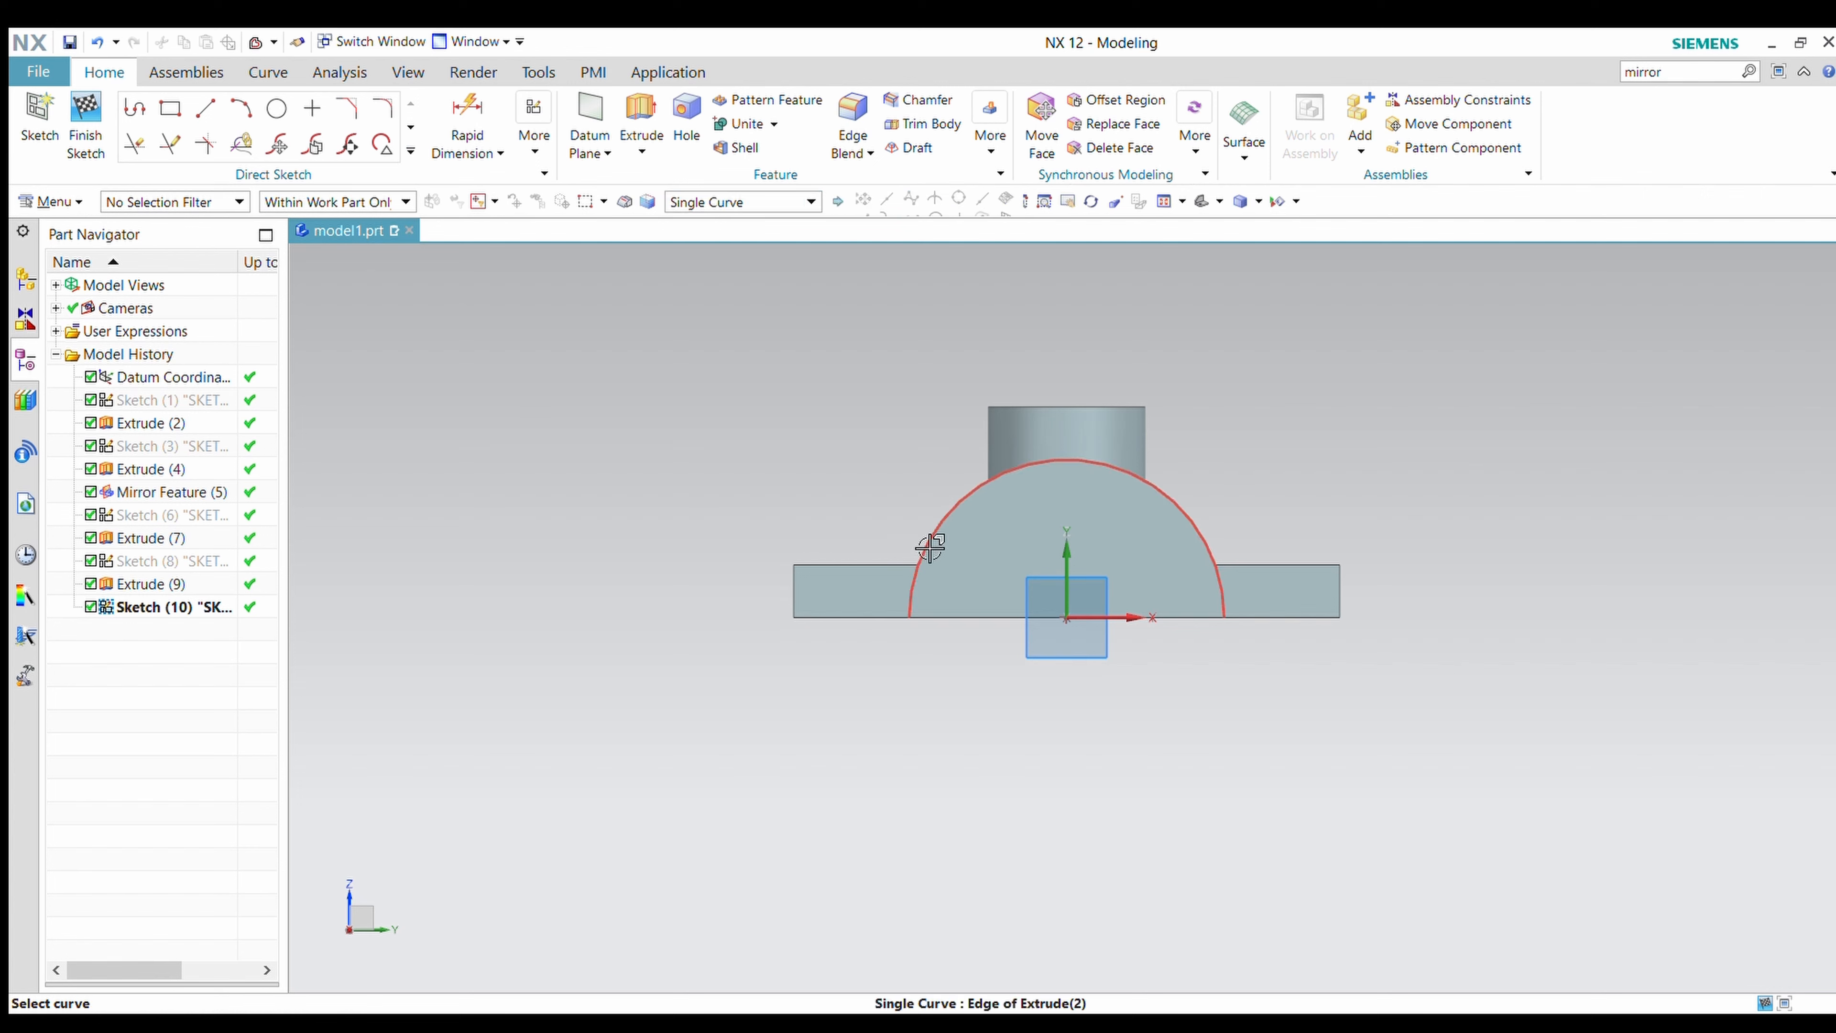
pyautogui.click(927, 548)
pyautogui.click(465, 519)
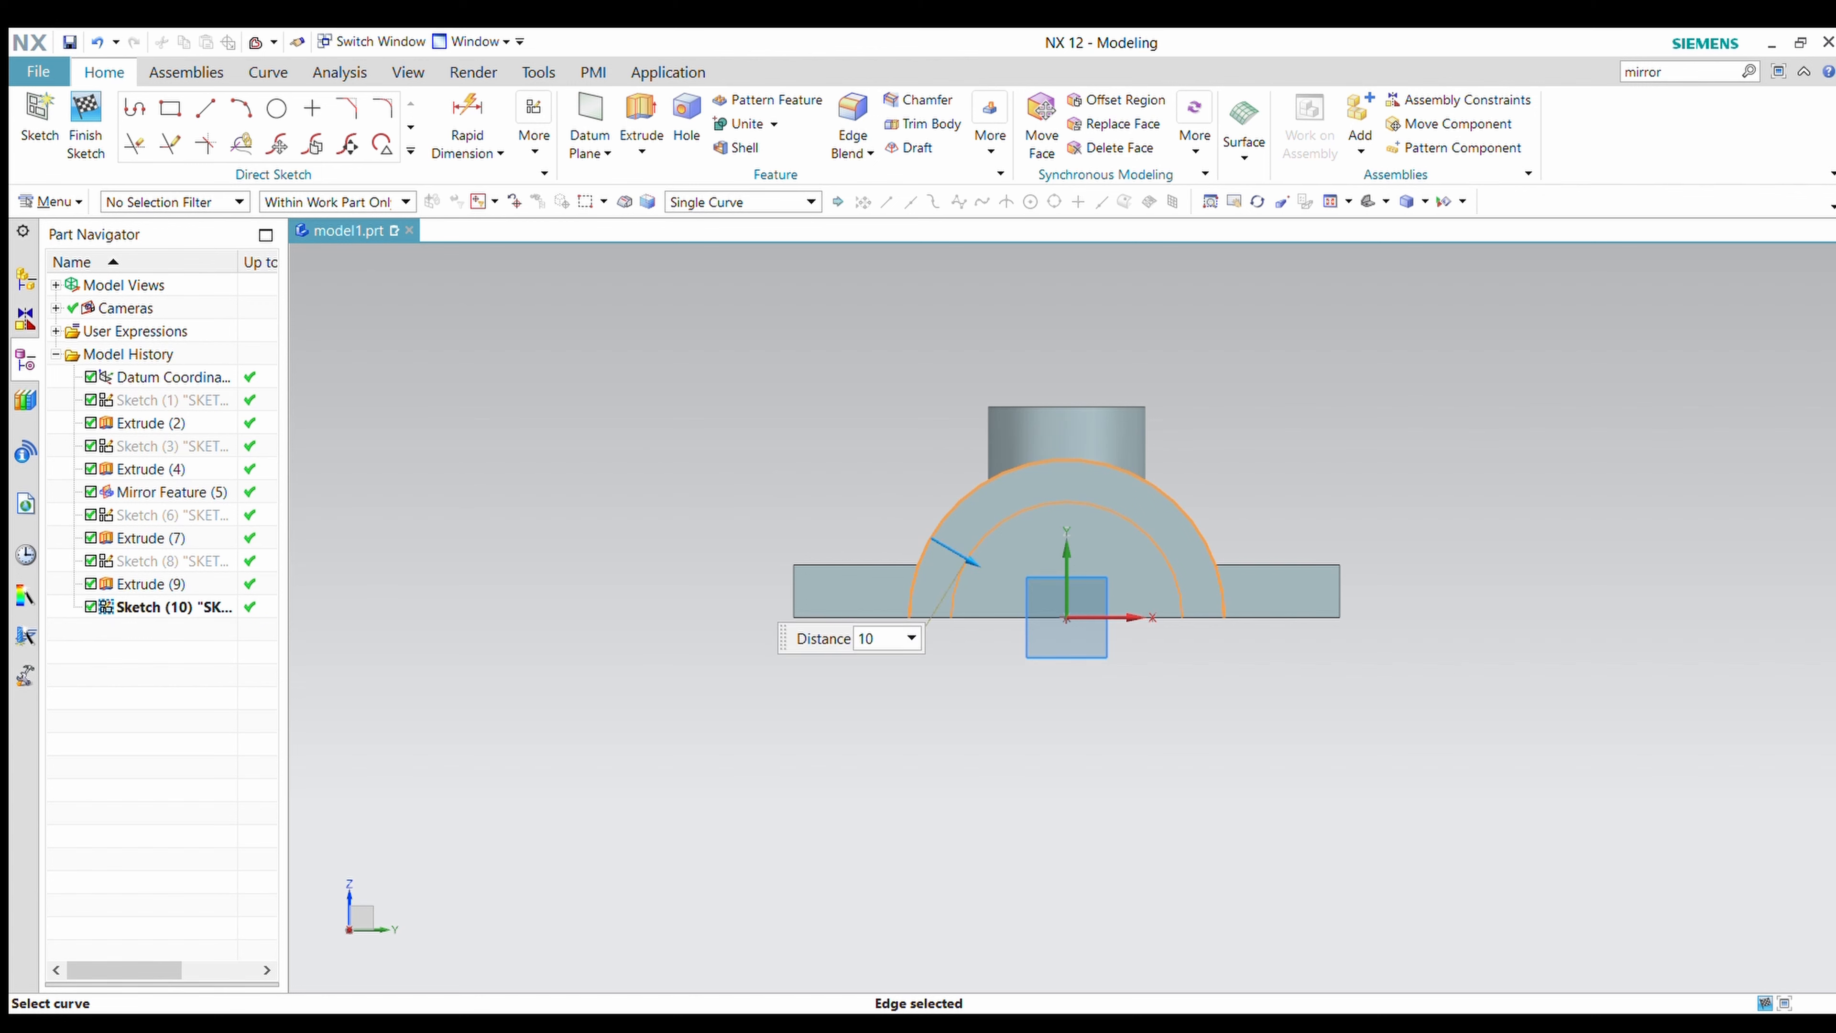
pyautogui.click(307, 652)
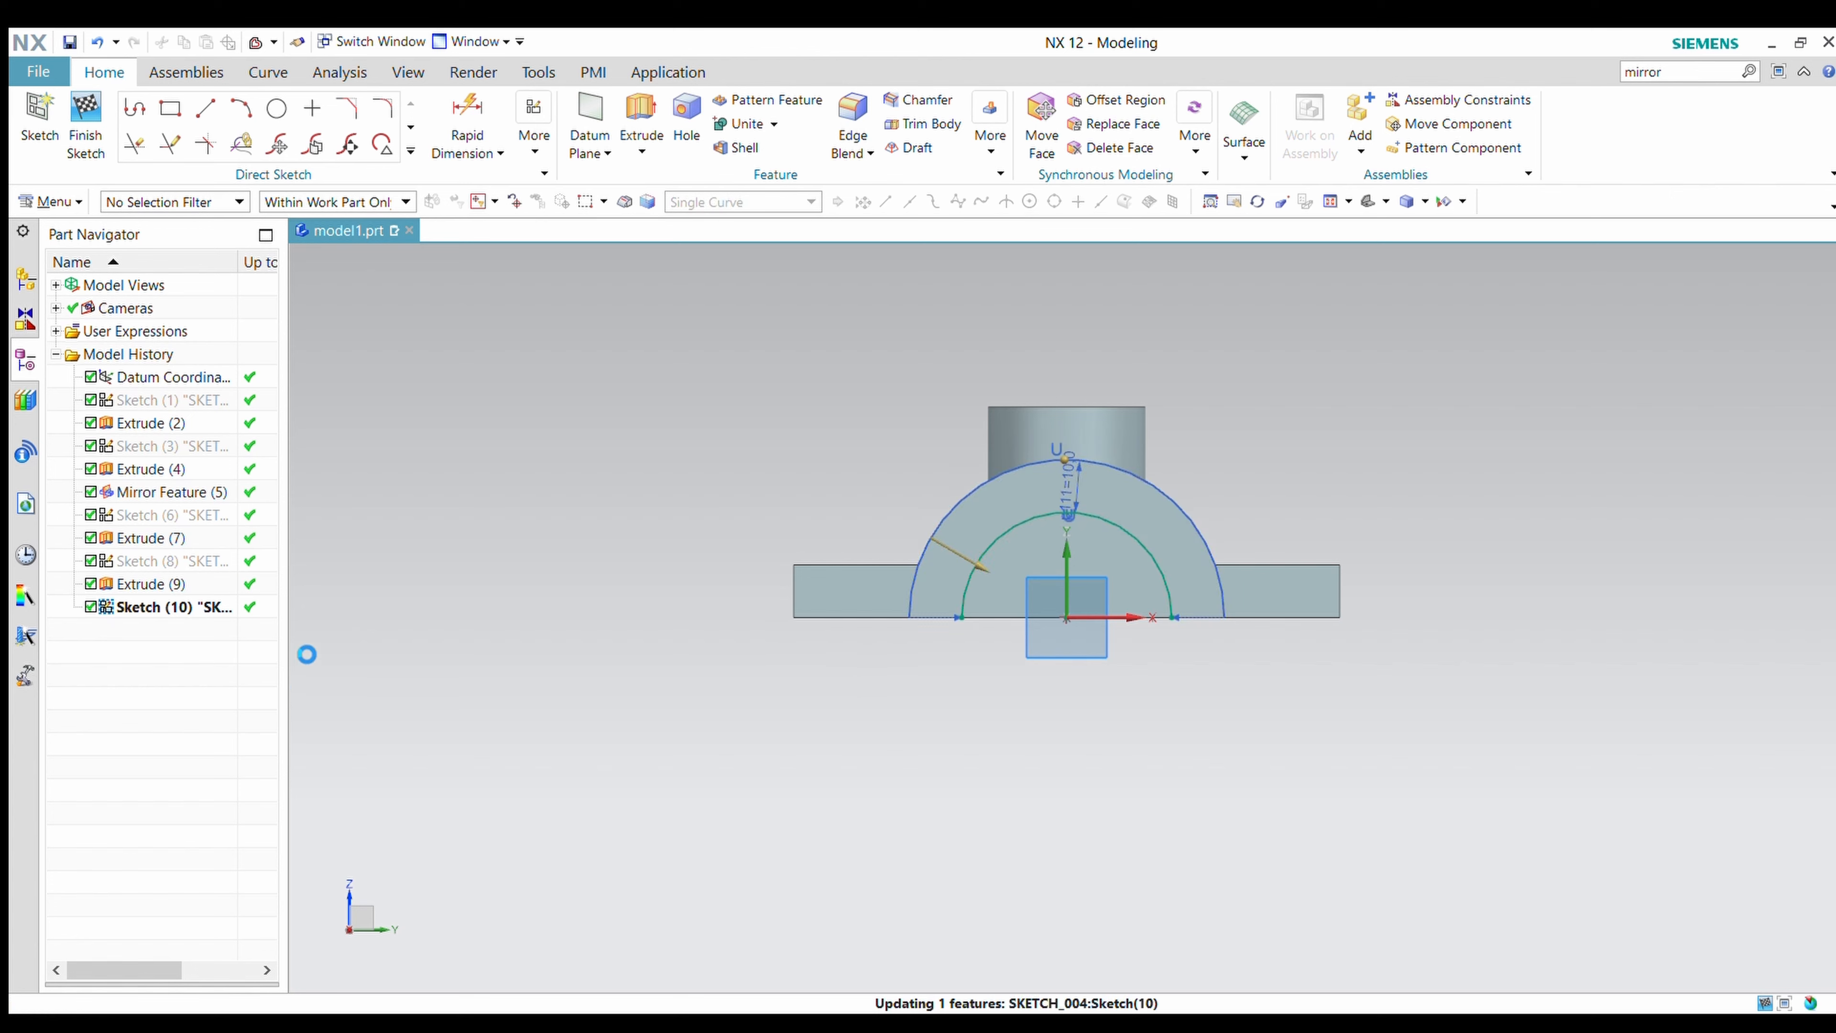
# Close the offset arc with a horizontal line between its two endpoints.
pyautogui.click(206, 110)
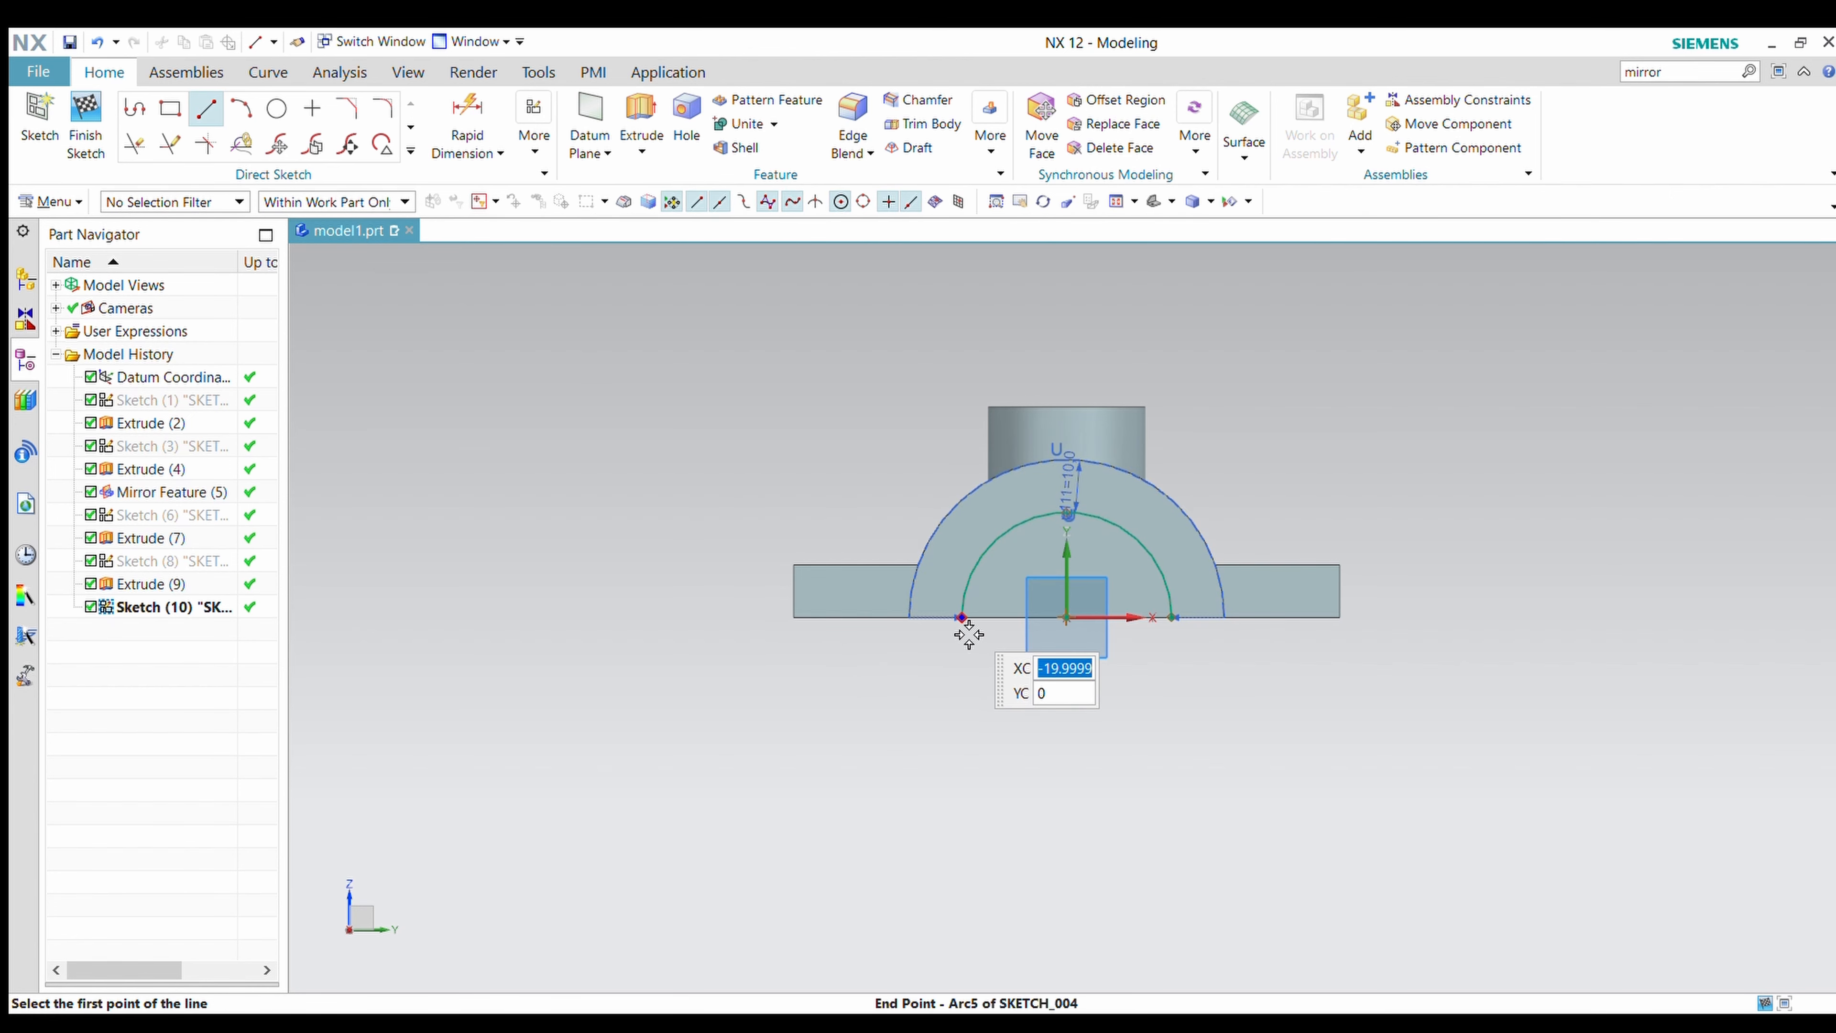
pyautogui.click(963, 618)
pyautogui.click(1178, 625)
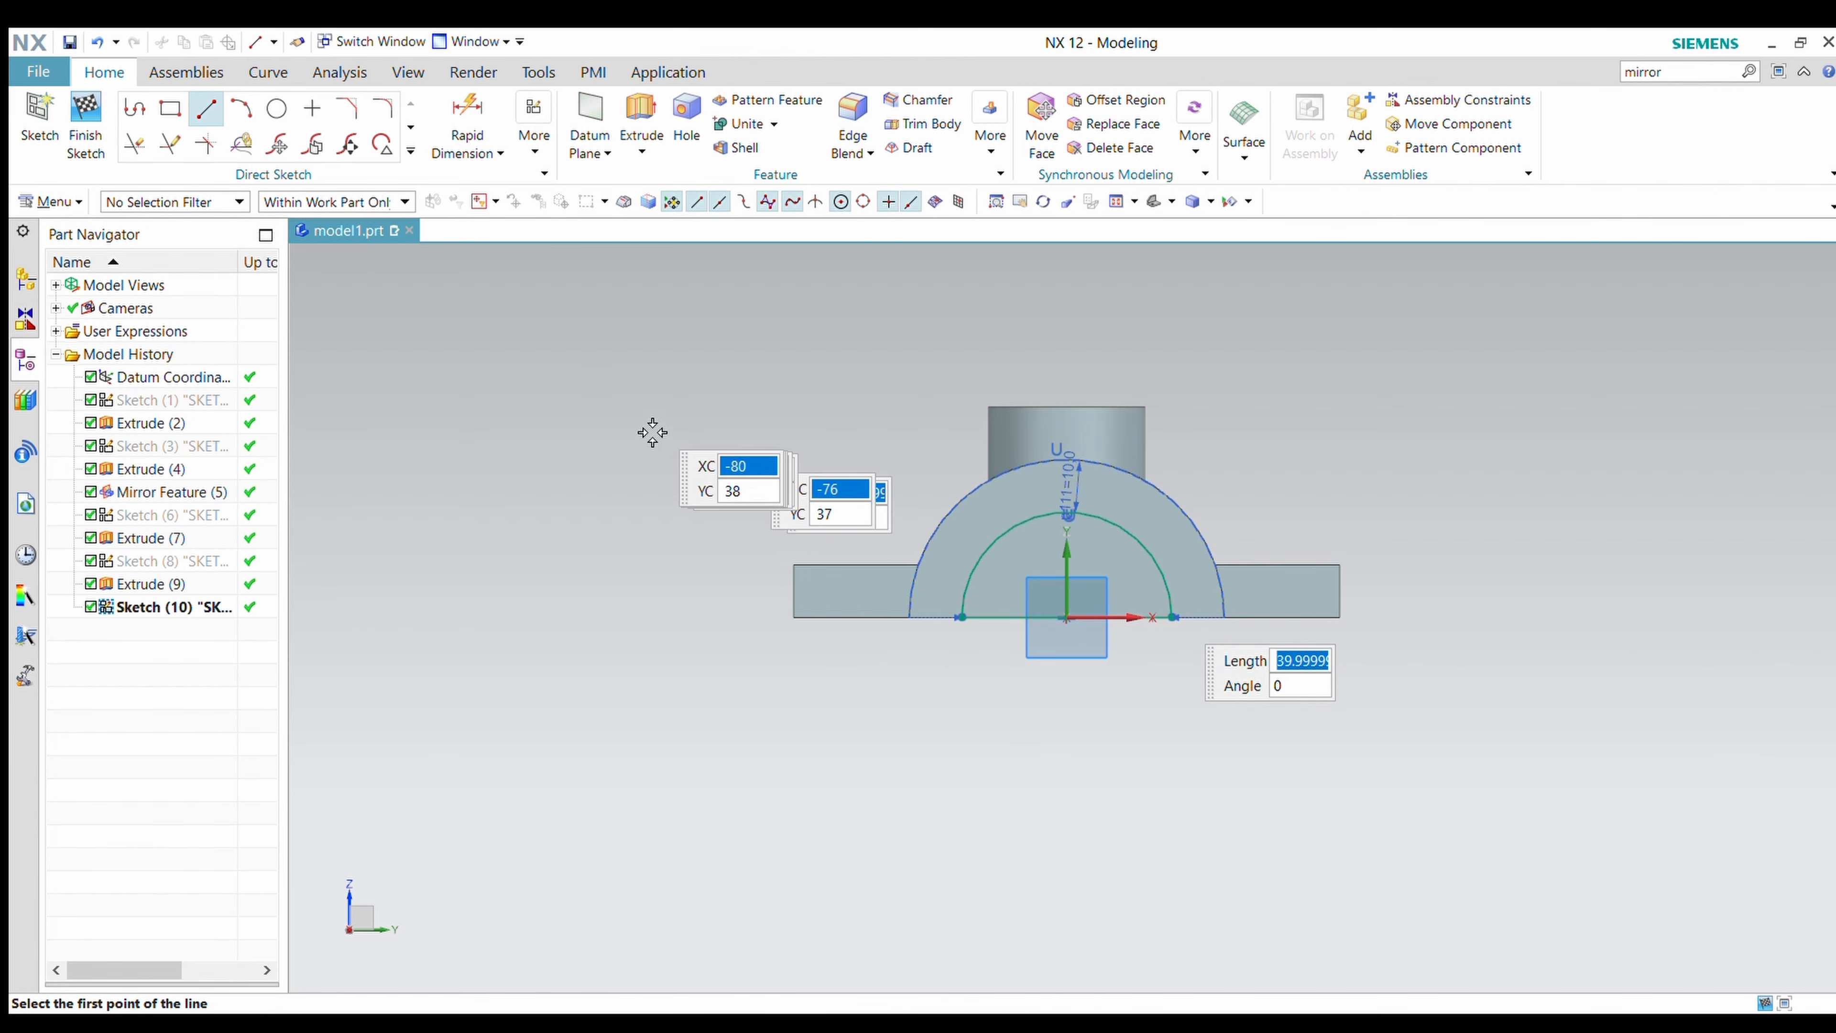
pyautogui.press('Escape')
# Extrude the closed semicircular profile to an end distance of 104, subtracting it to hollow out the half-cylinder along its full length.
pyautogui.click(644, 137)
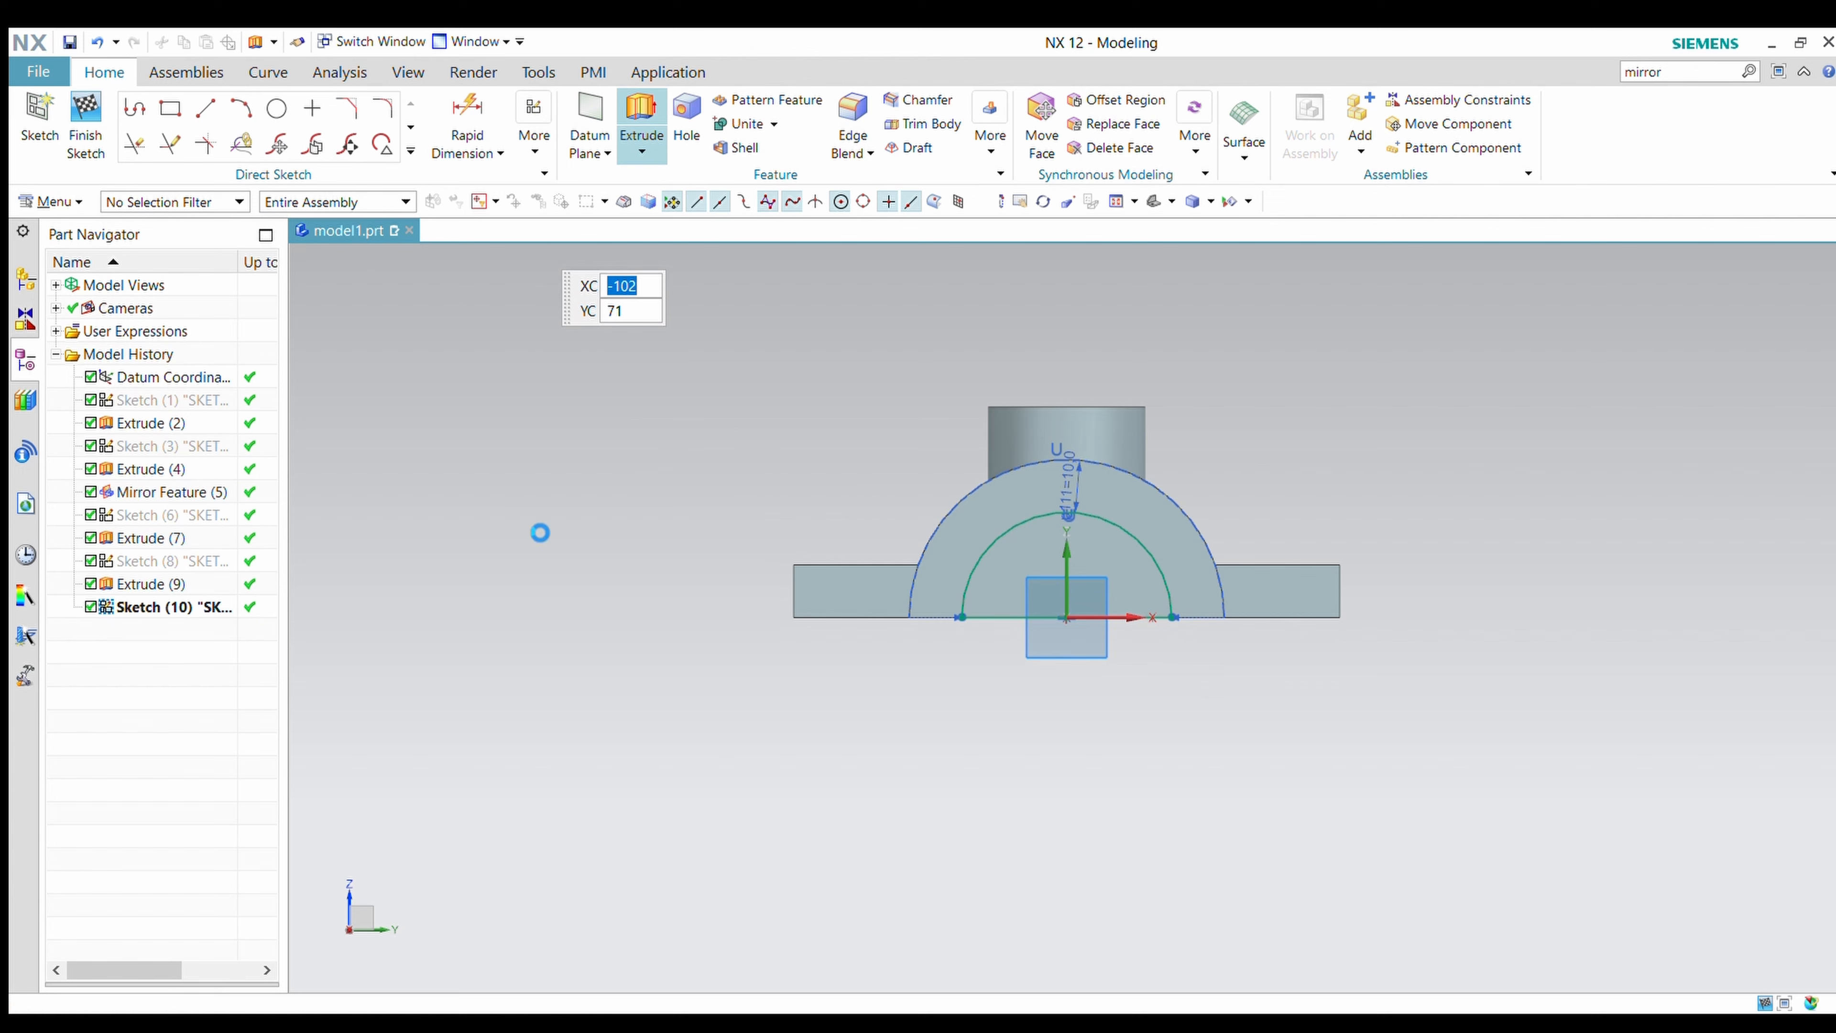
pyautogui.moveTo(764, 643)
pyautogui.mouseDown(button='middle')
pyautogui.moveTo(782, 640)
pyautogui.moveTo(786, 668)
pyautogui.mouseUp(button='middle')
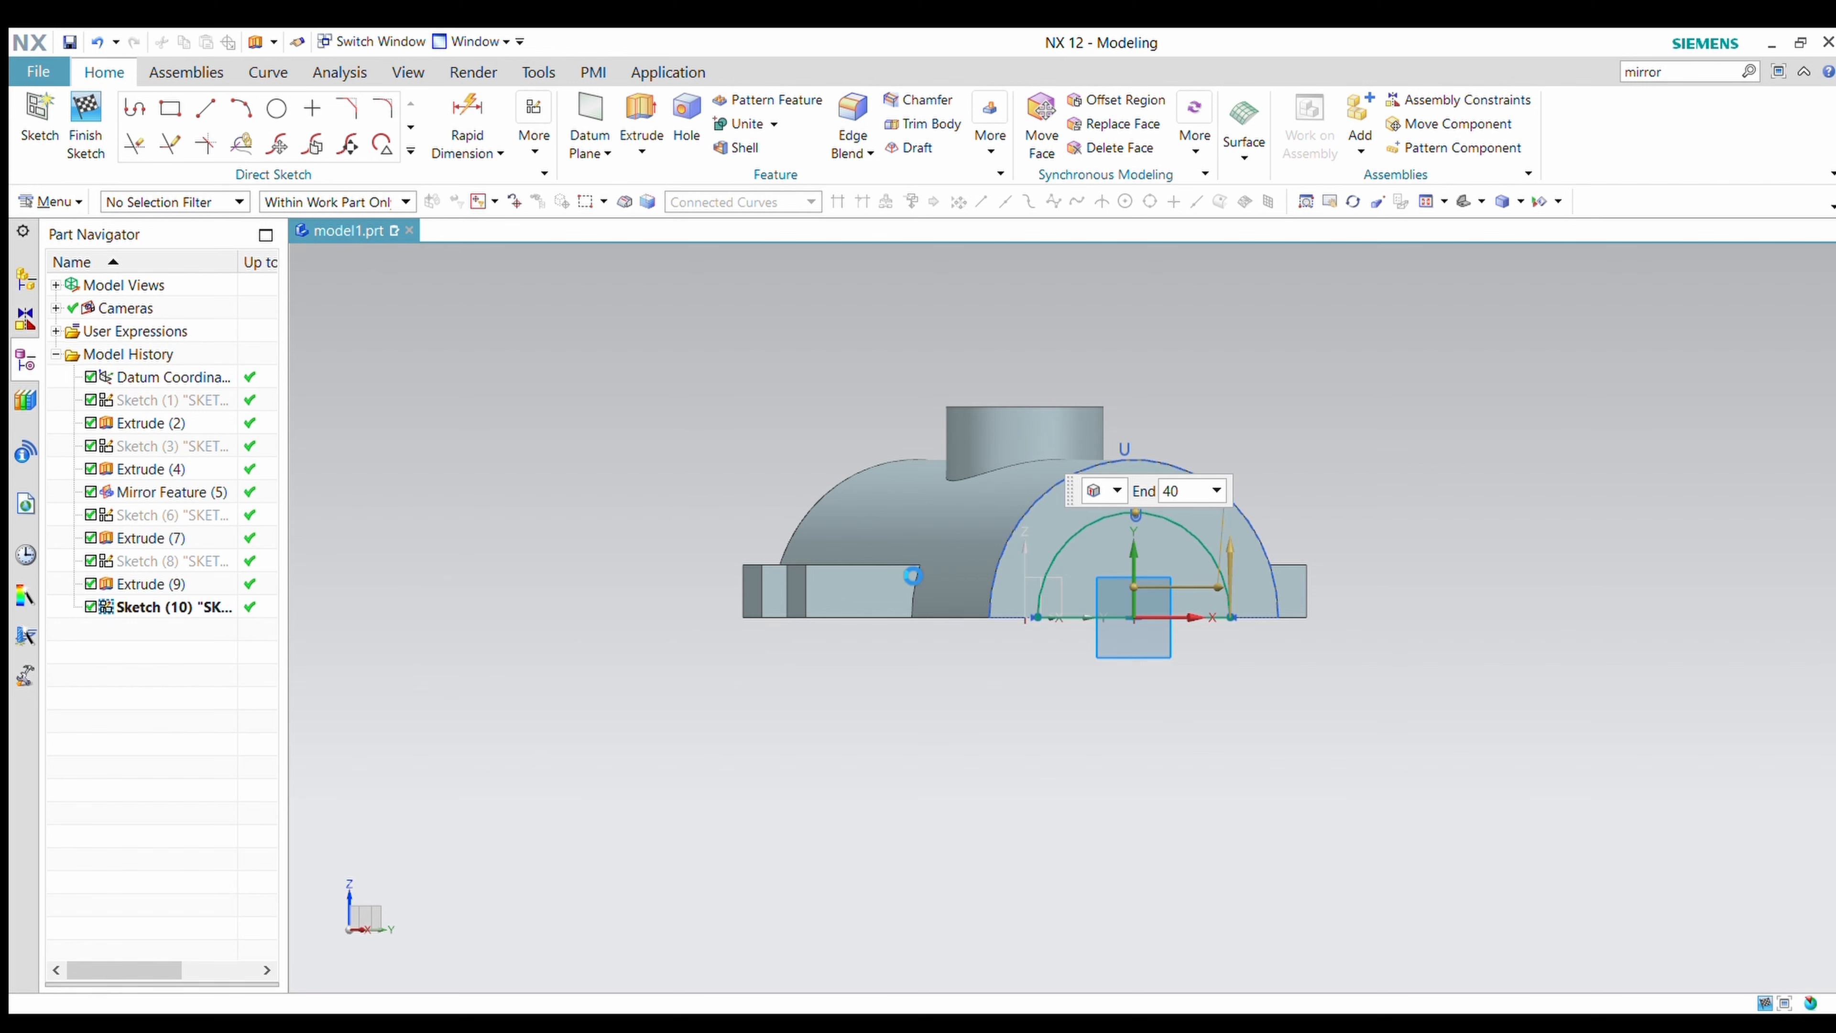
pyautogui.click(390, 510)
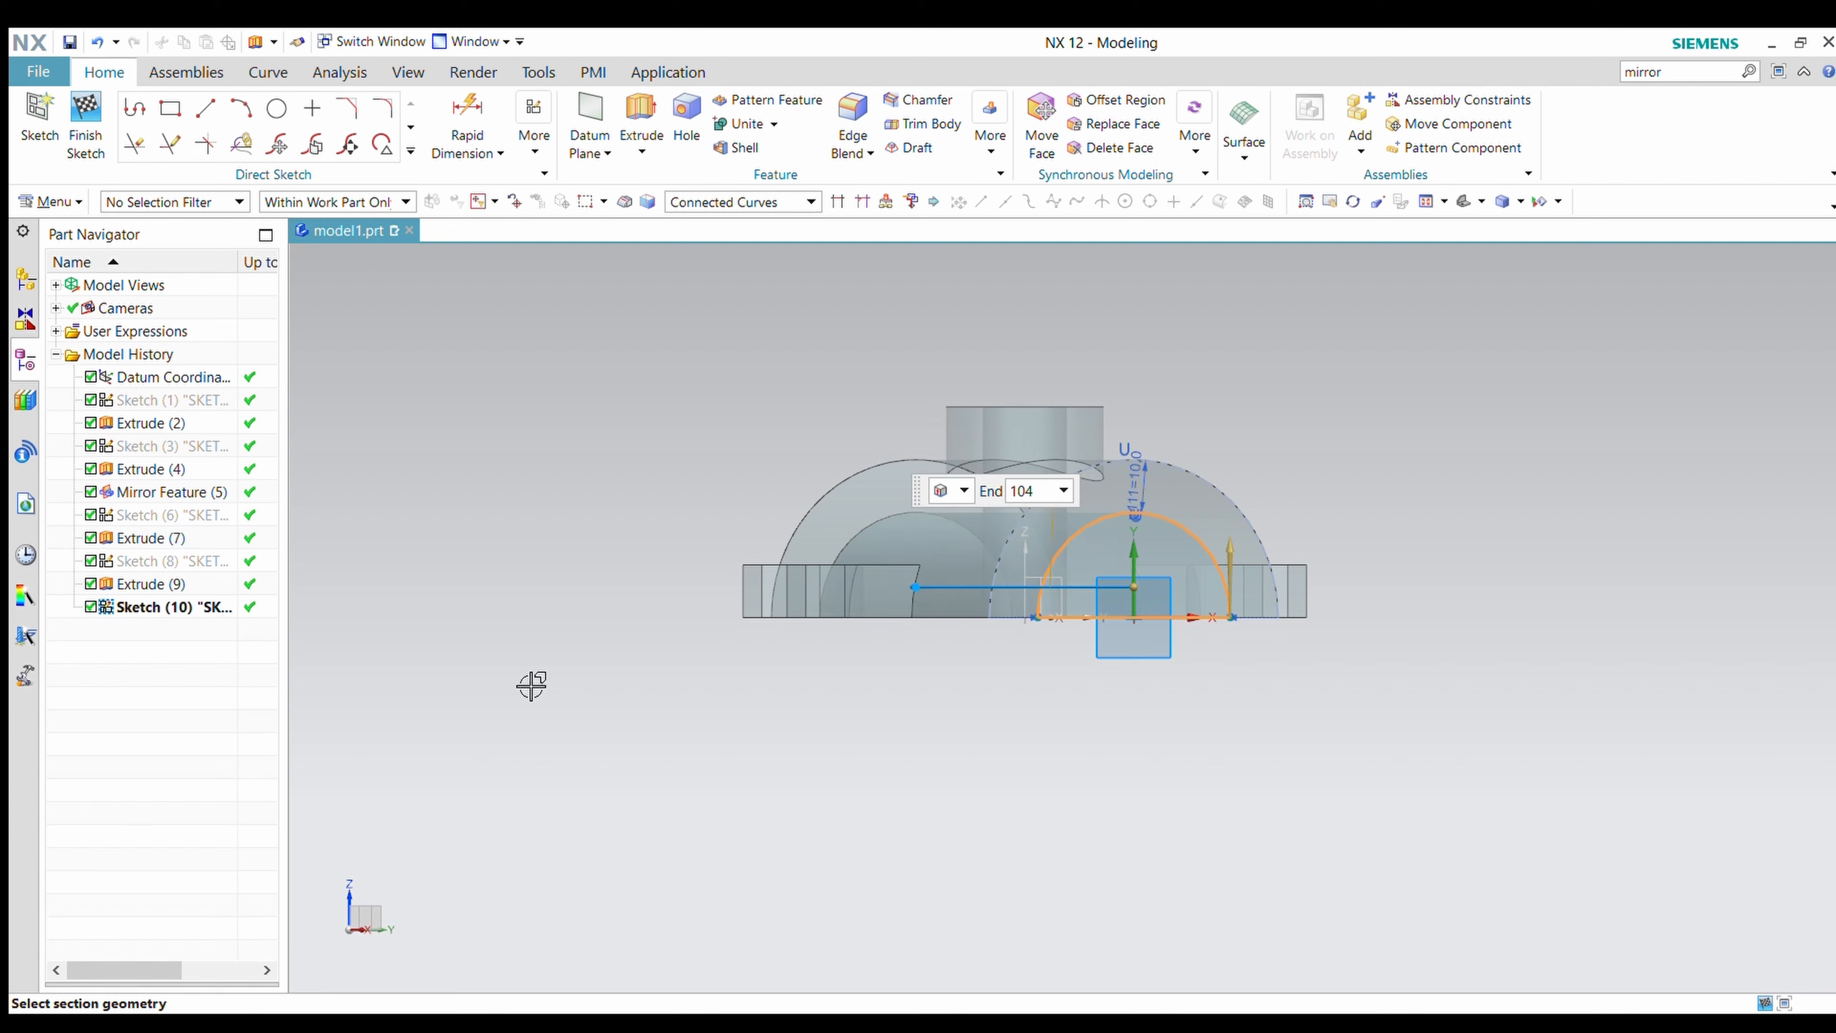
pyautogui.middleClick(361, 952)
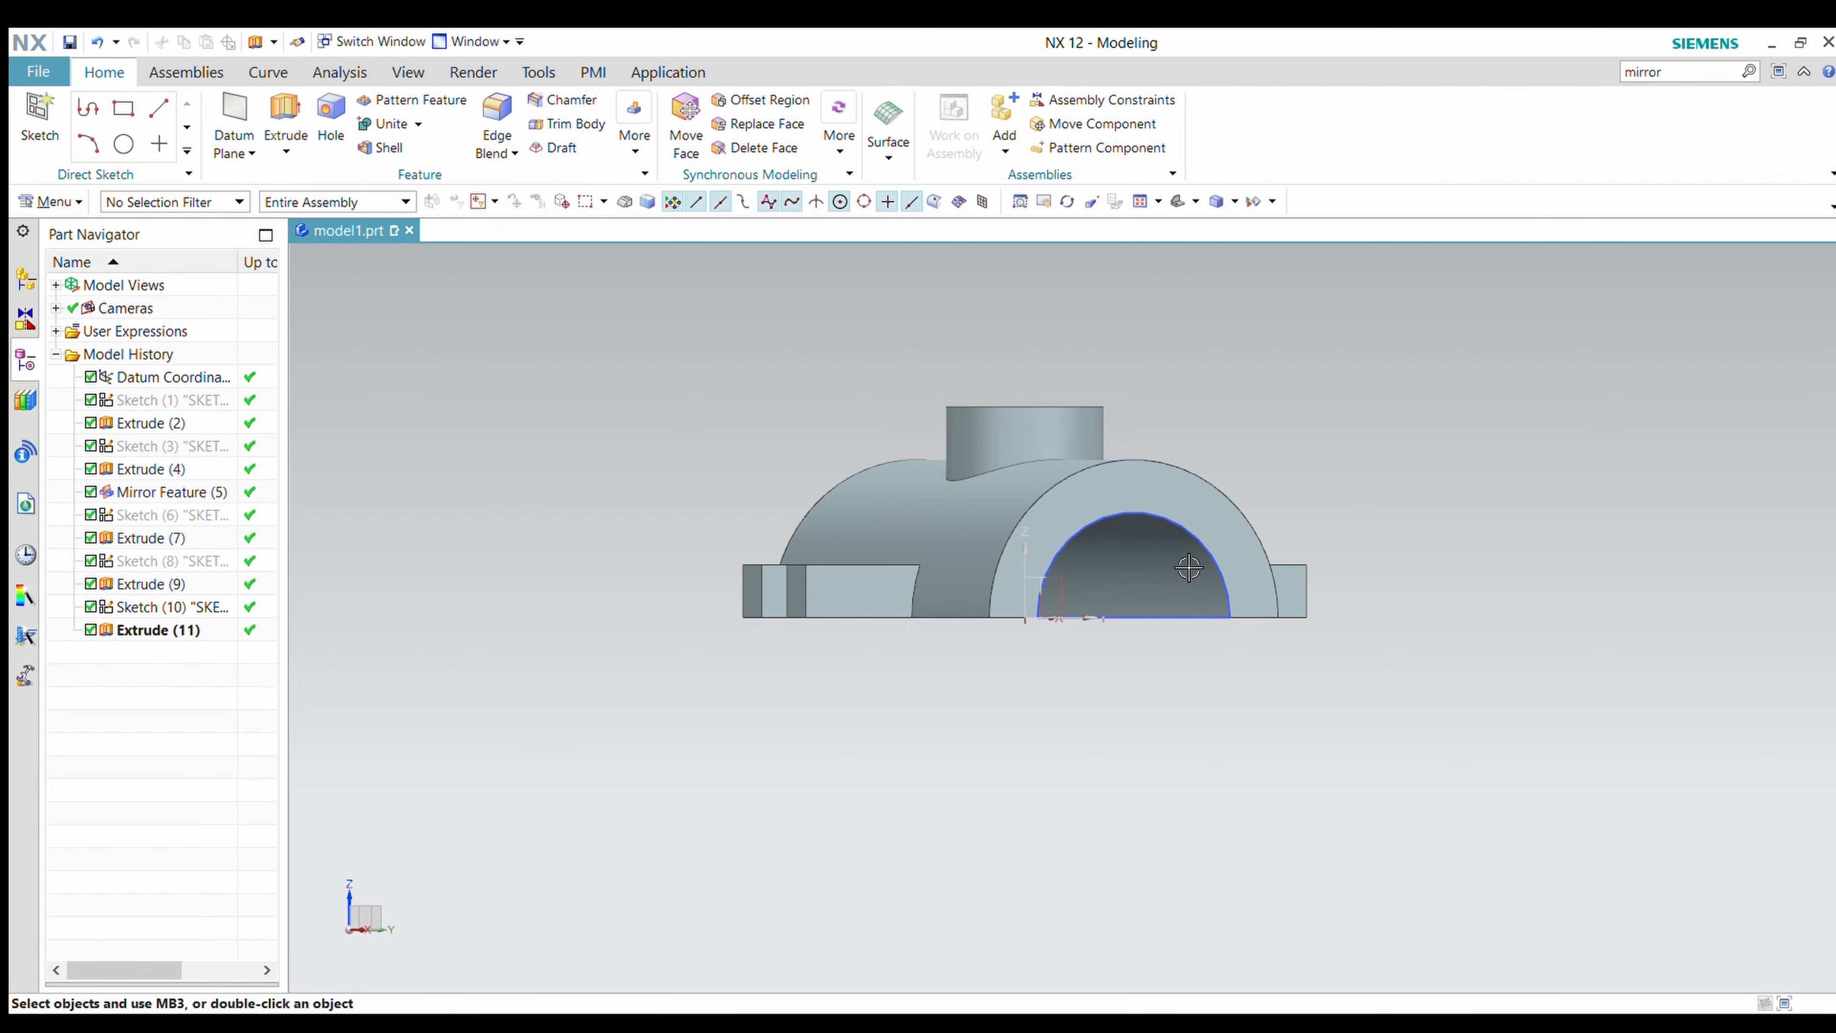
# Hide the semicircular cutout's sketch and the datum coordinate system.
pyautogui.click(1194, 552)
pyautogui.press('Escape')
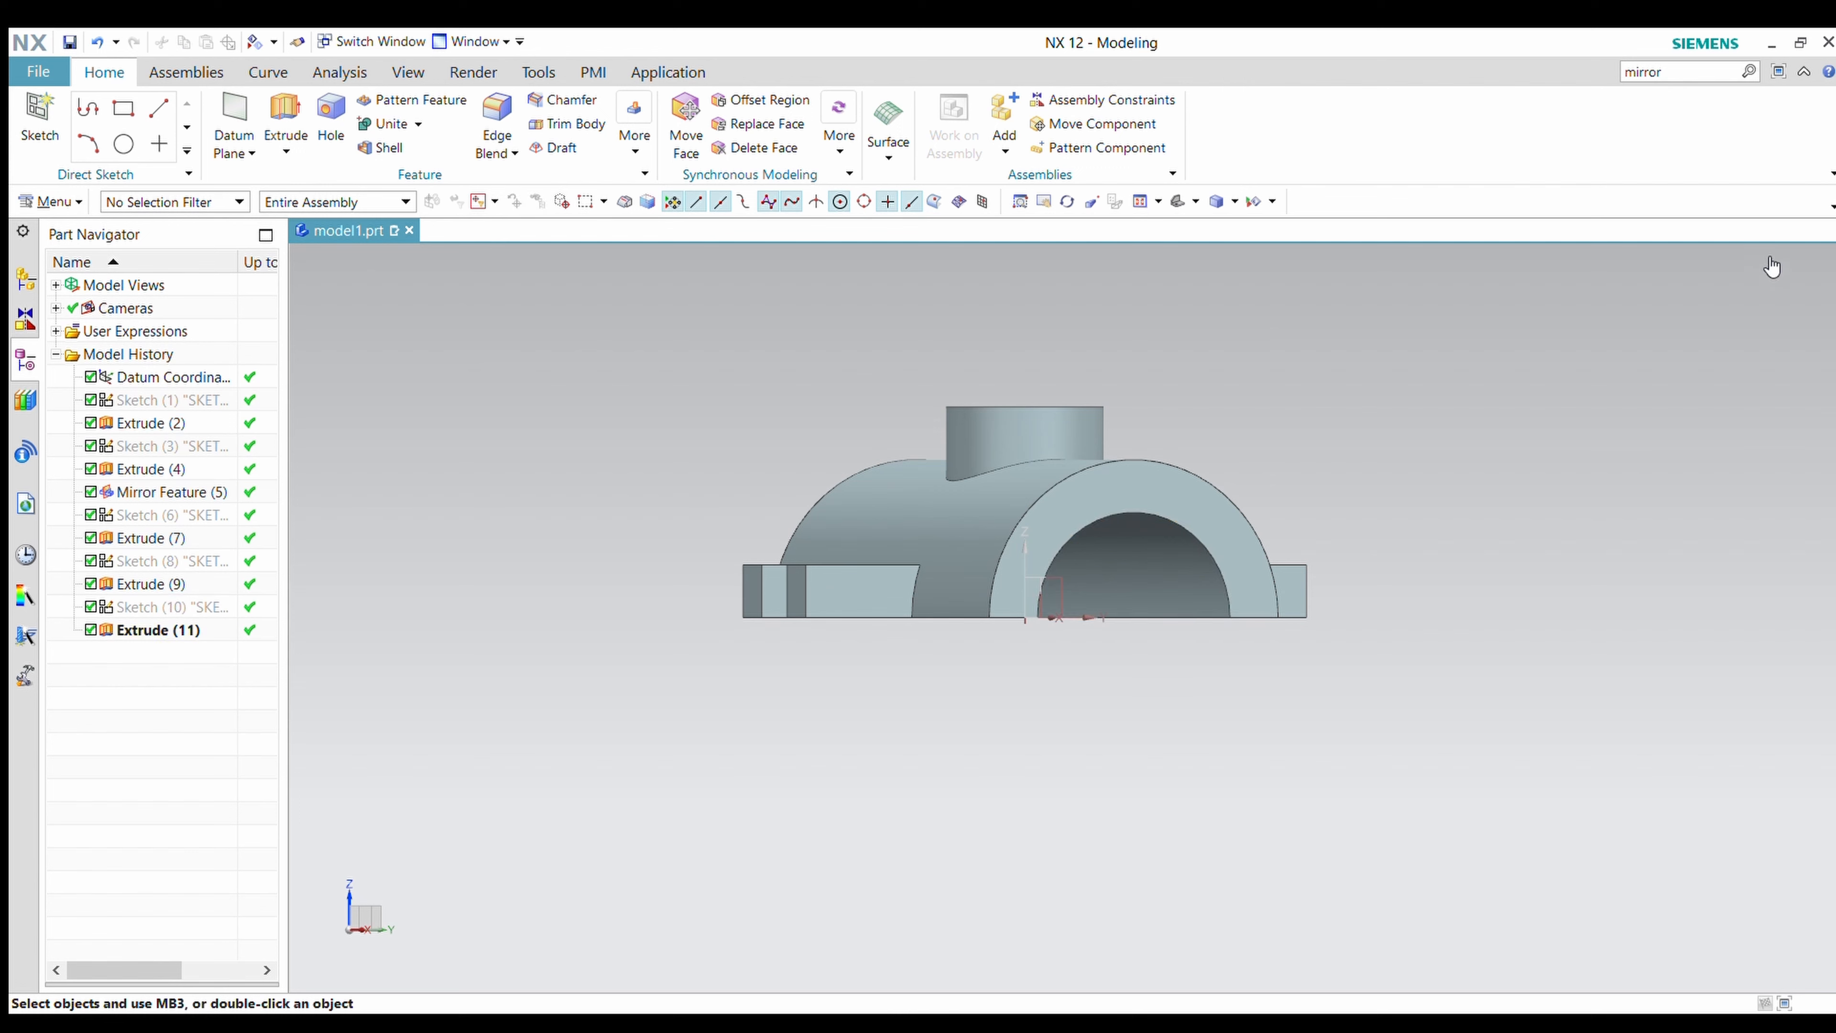
pyautogui.click(1068, 595)
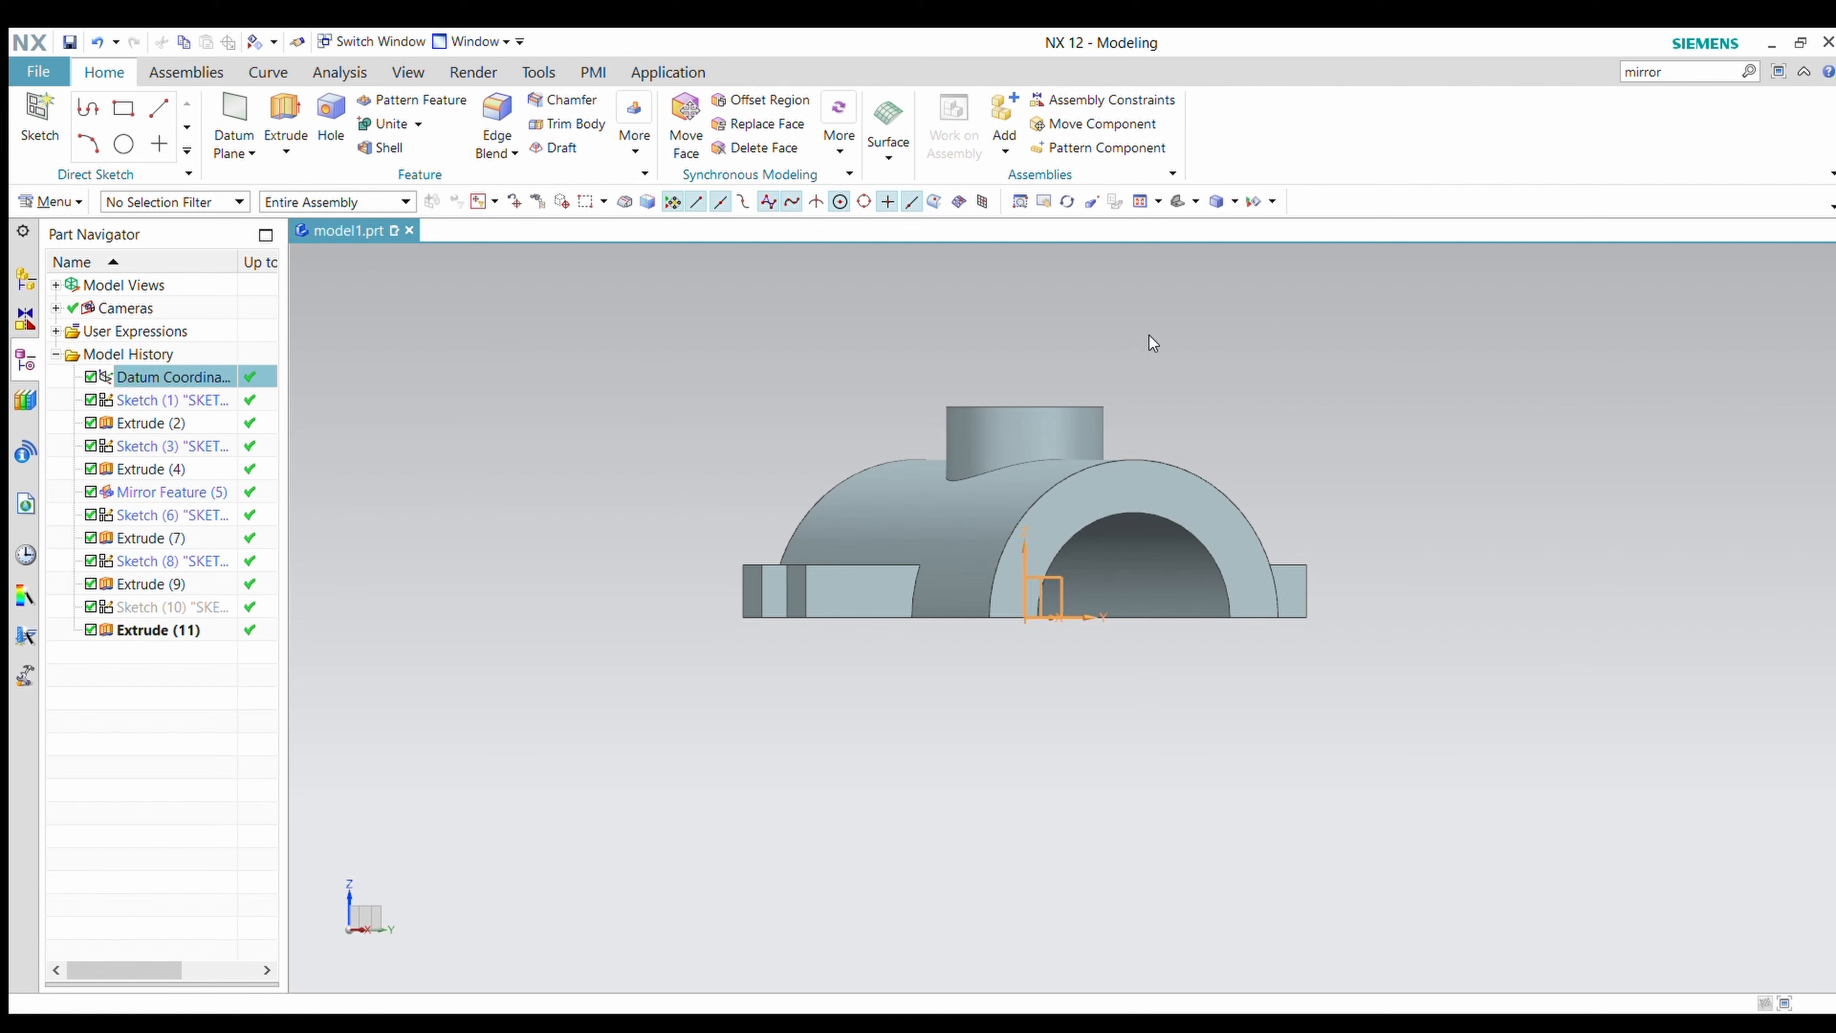
pyautogui.hotkey('ctrl', 'b')
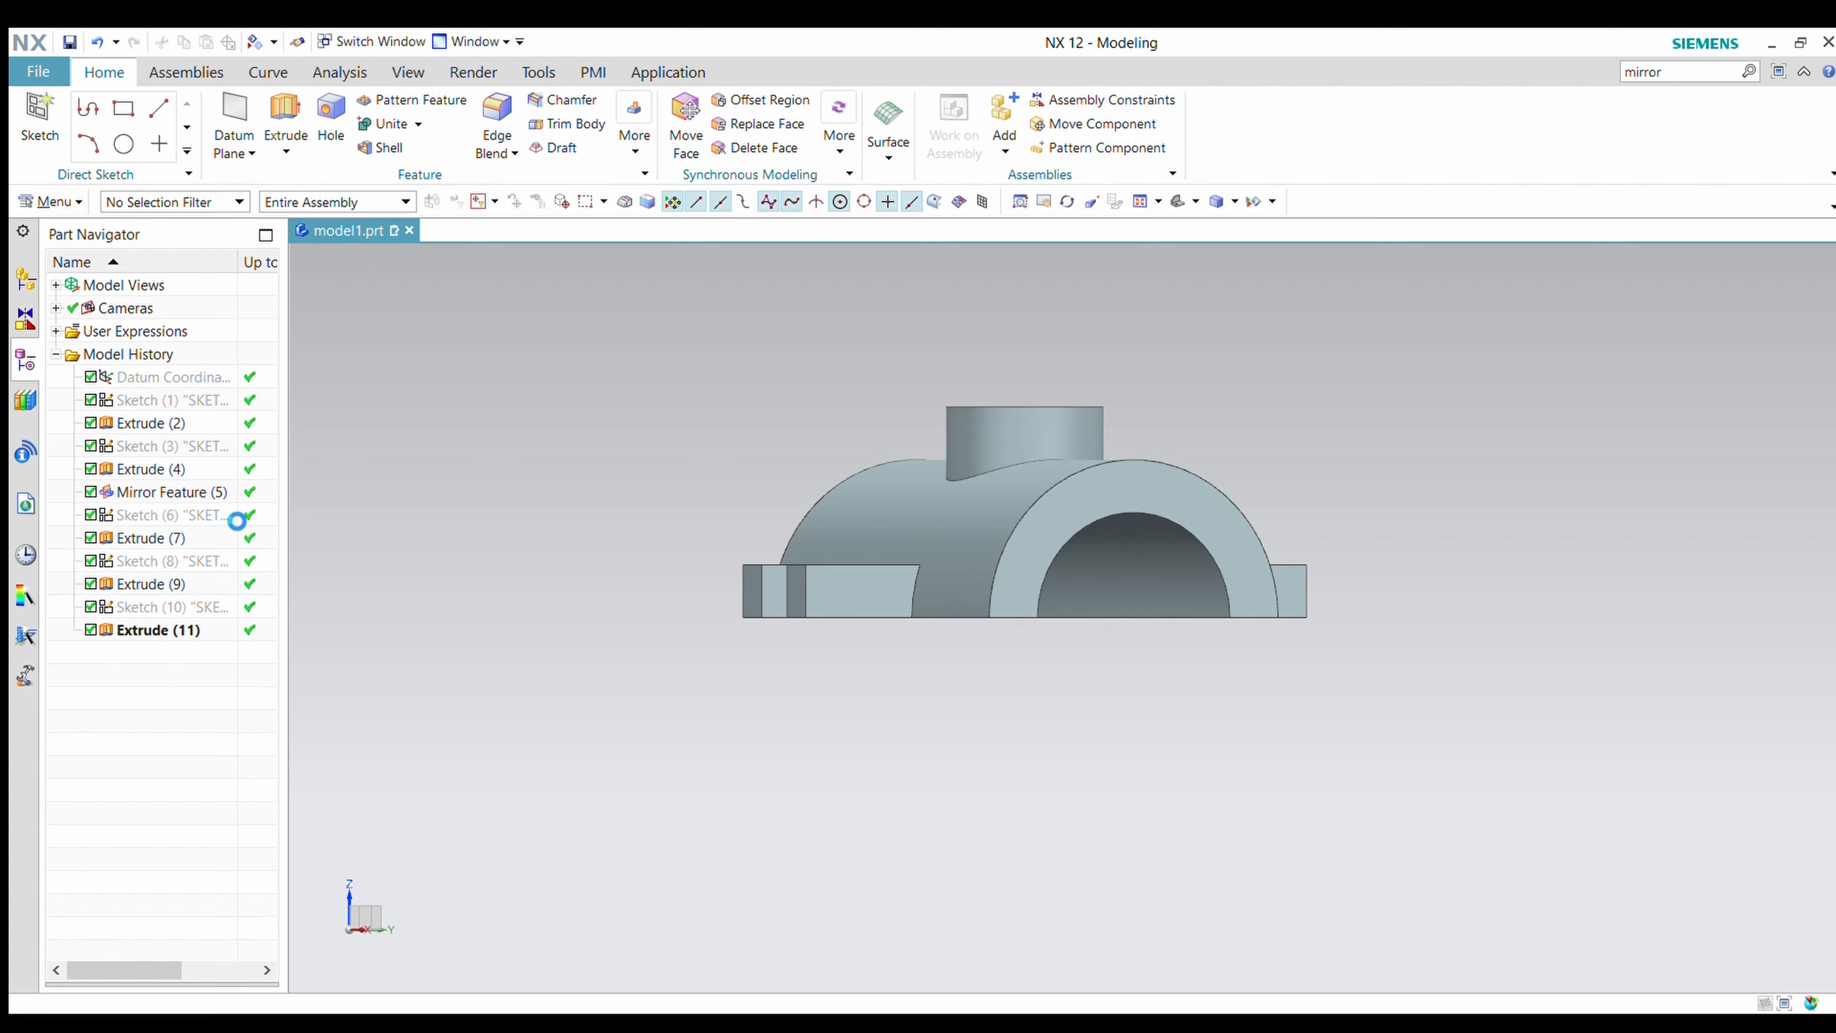
# Change the solid body's display color to orange-yellow.
pyautogui.click(992, 513)
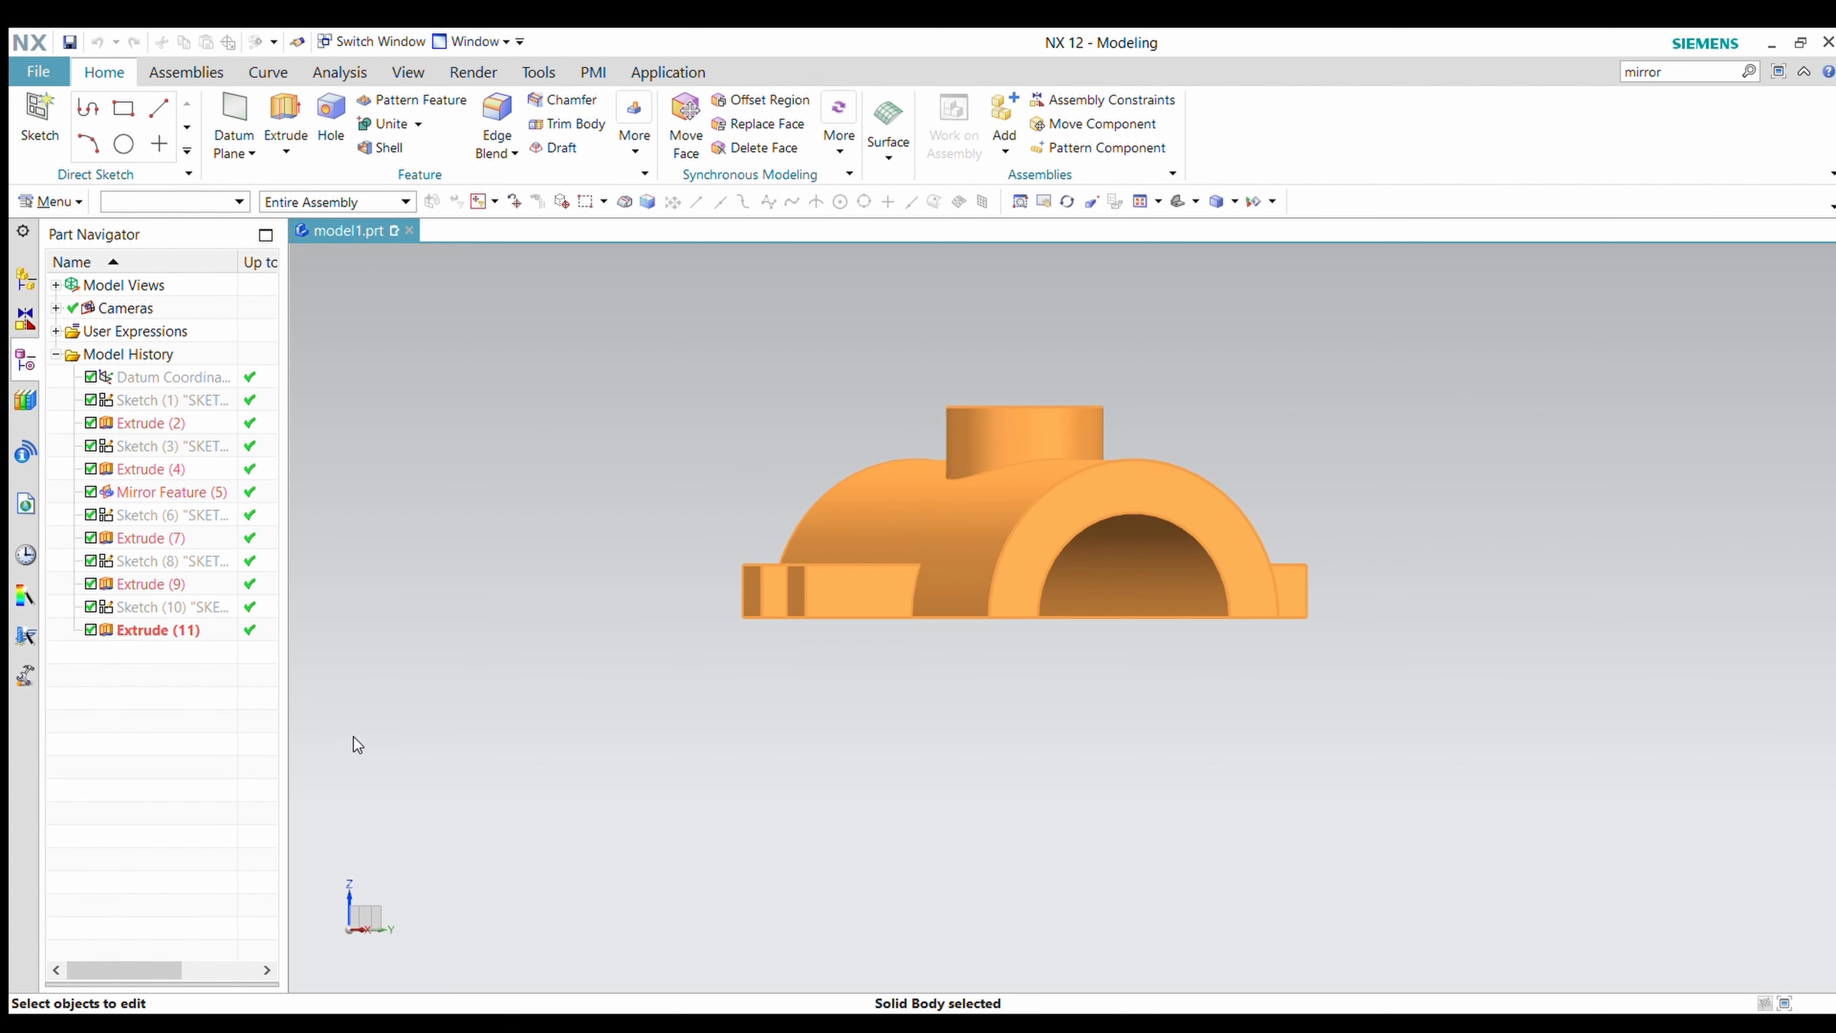
pyautogui.click(357, 752)
pyautogui.click(417, 462)
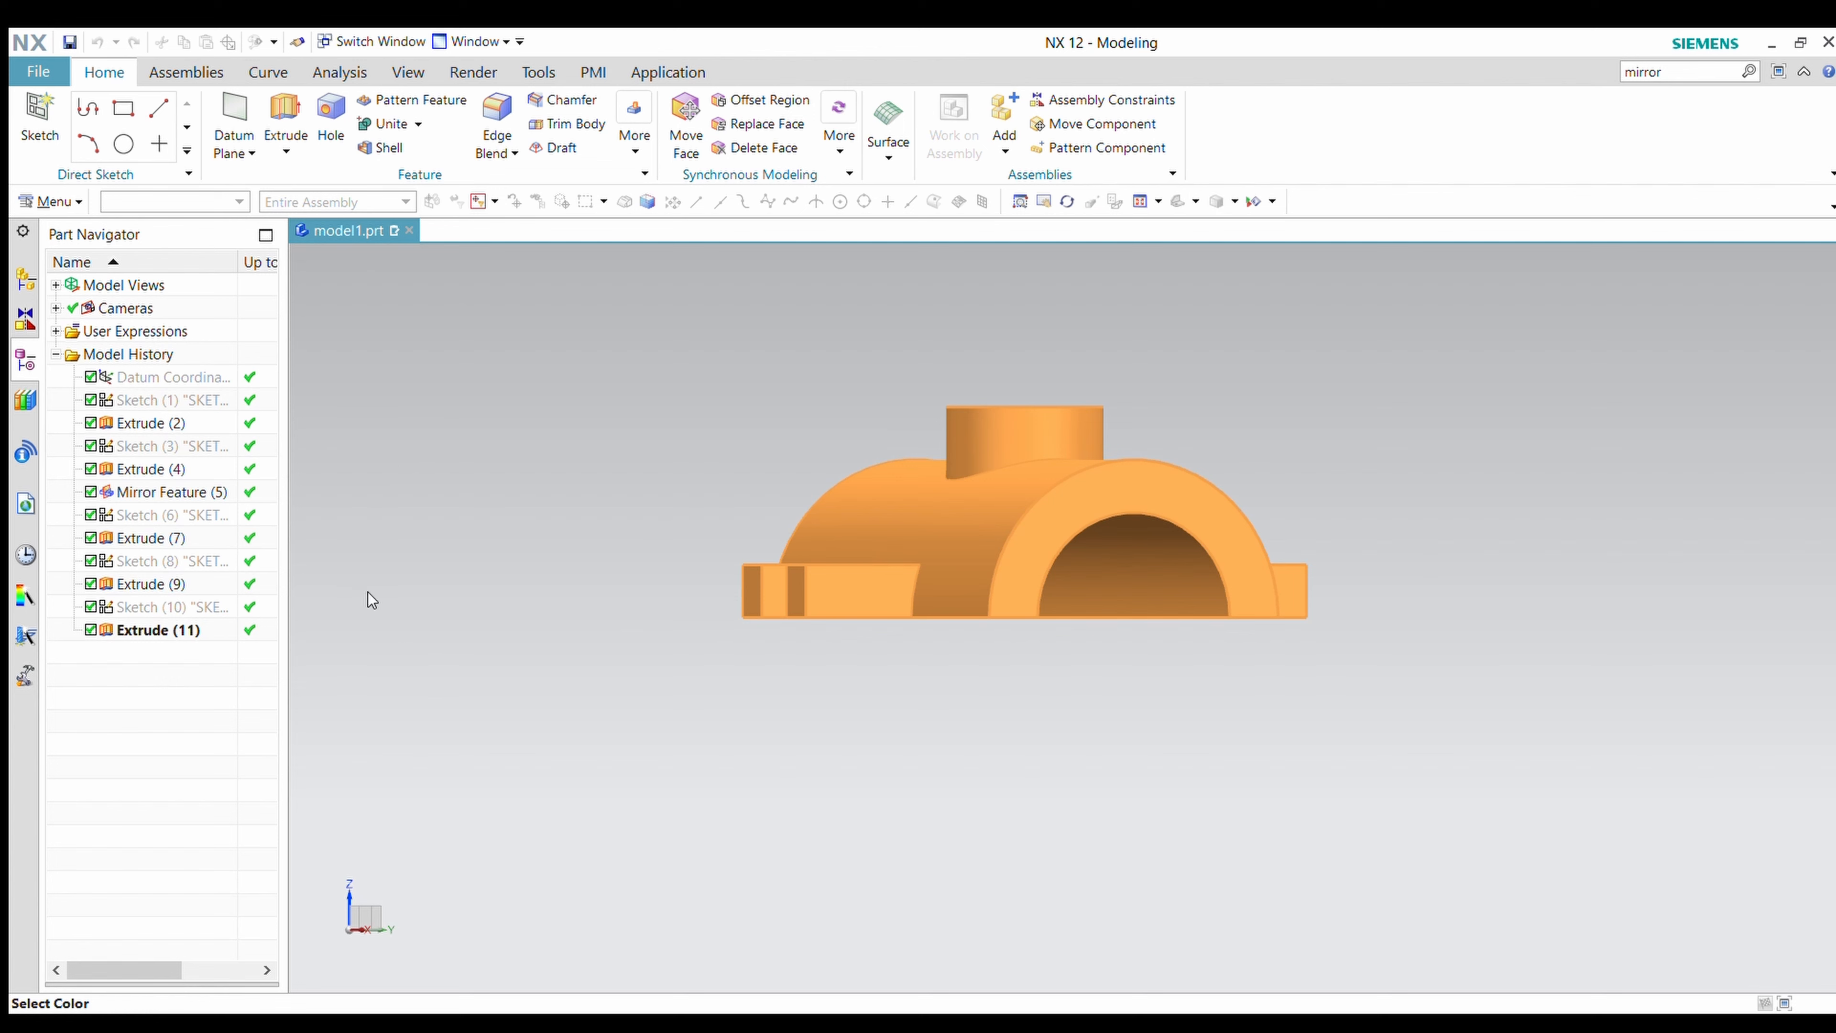
pyautogui.click(436, 651)
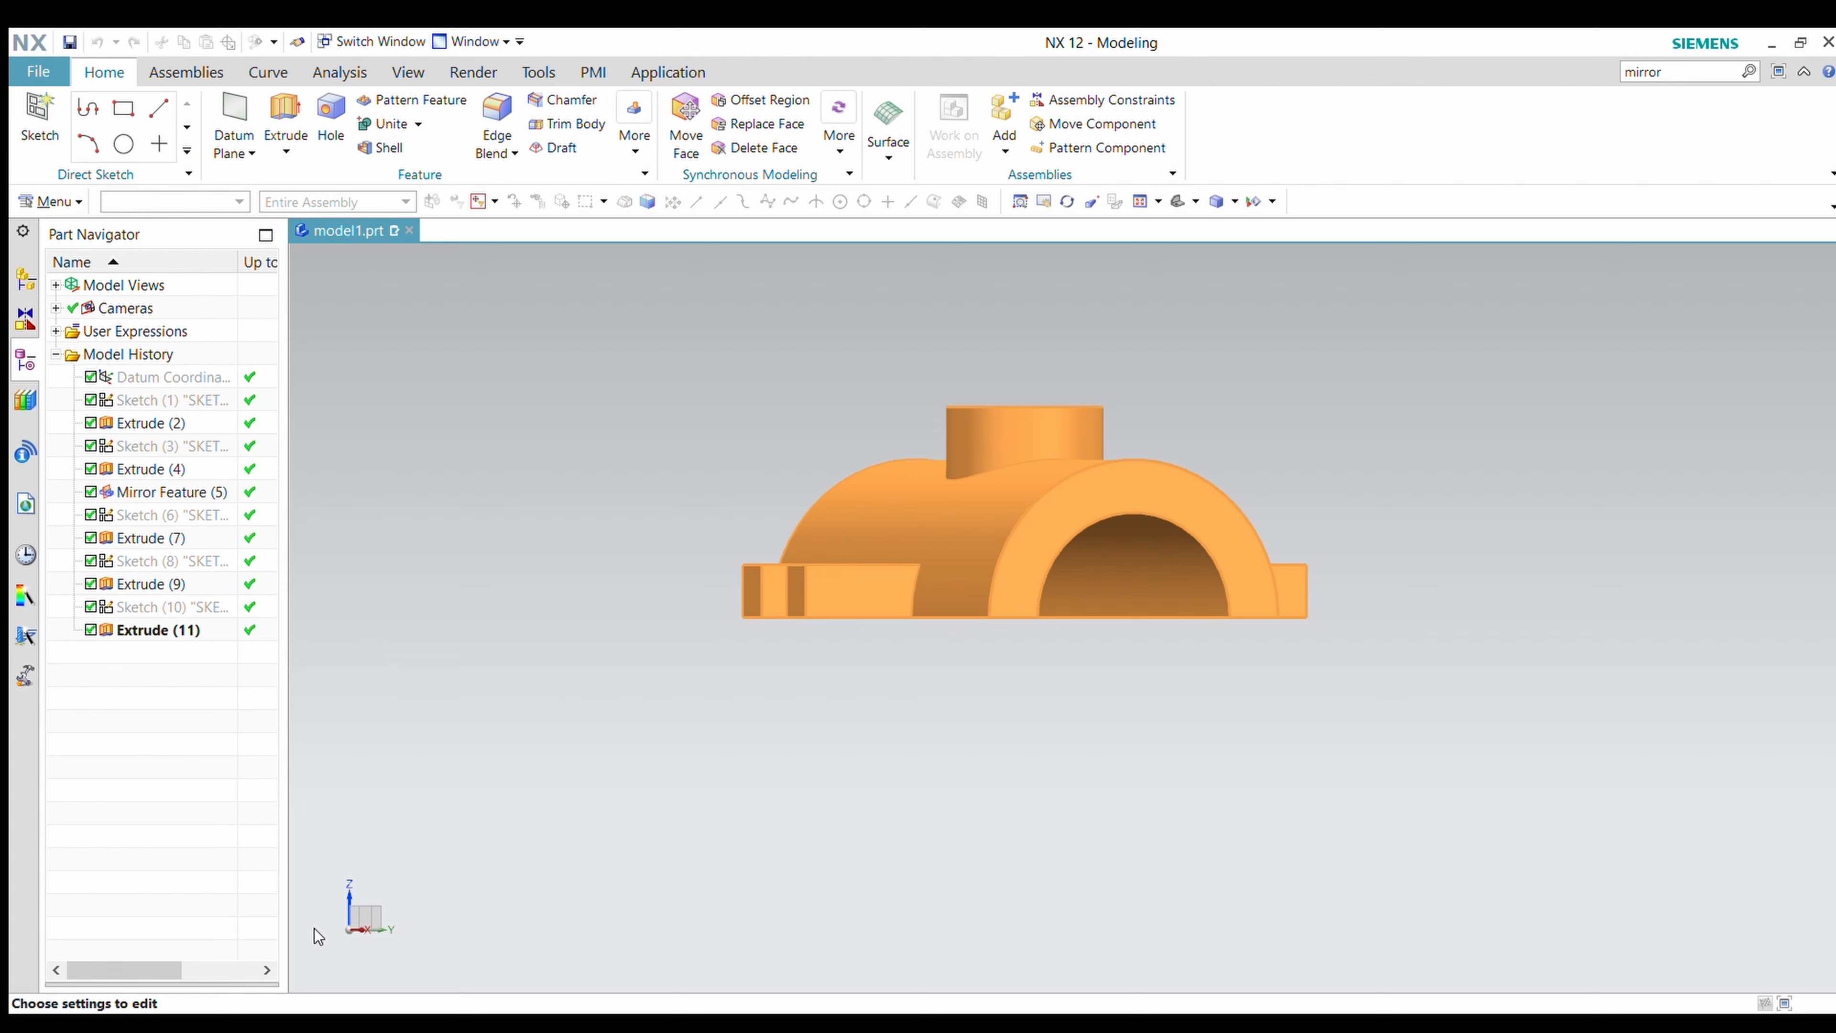
# Examine the finished part's bored boss, slotted tabs and hollow half-cylinder from several angles.
pyautogui.moveTo(791, 726); pyautogui.dragTo(750, 861, button='middle')
pyautogui.moveTo(955, 753); pyautogui.dragTo(819, 797, button='middle')
pyautogui.moveTo(847, 809)
pyautogui.mouseDown(button='middle')
pyautogui.moveTo(843, 793)
pyautogui.moveTo(839, 813)
pyautogui.mouseUp(button='middle')
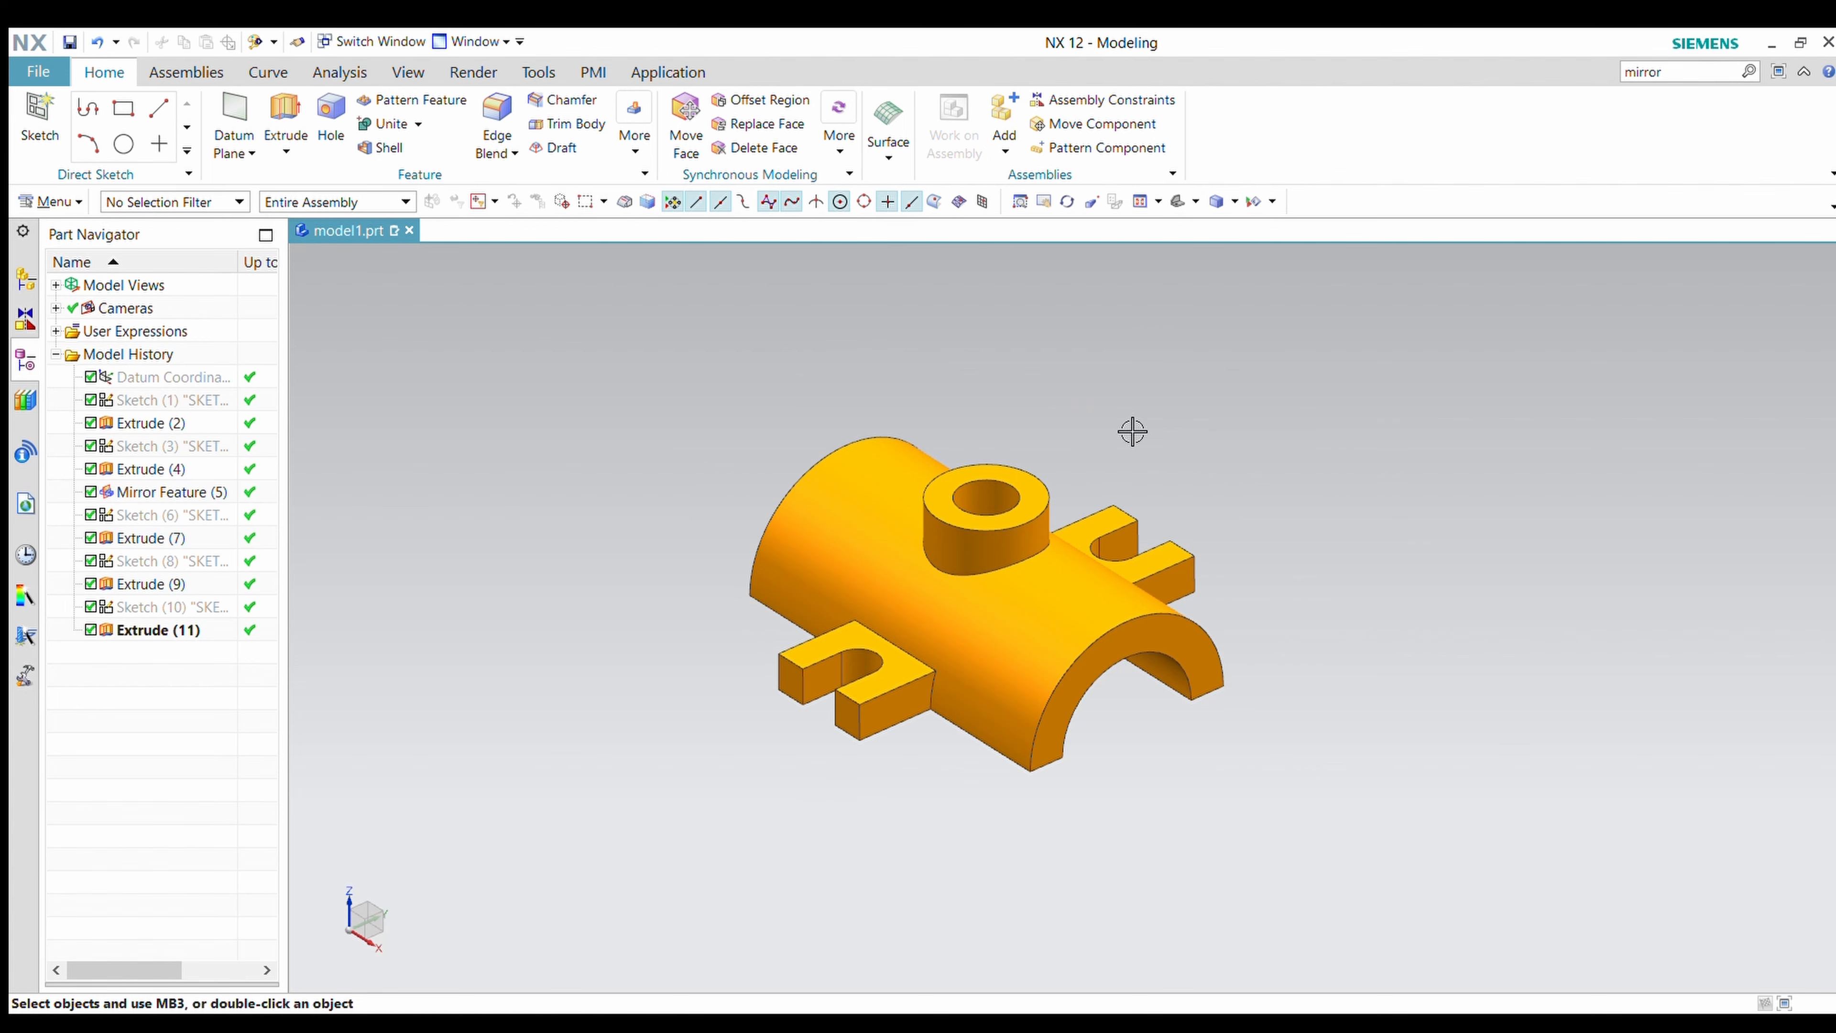
pyautogui.scroll(-2, 1132, 432)
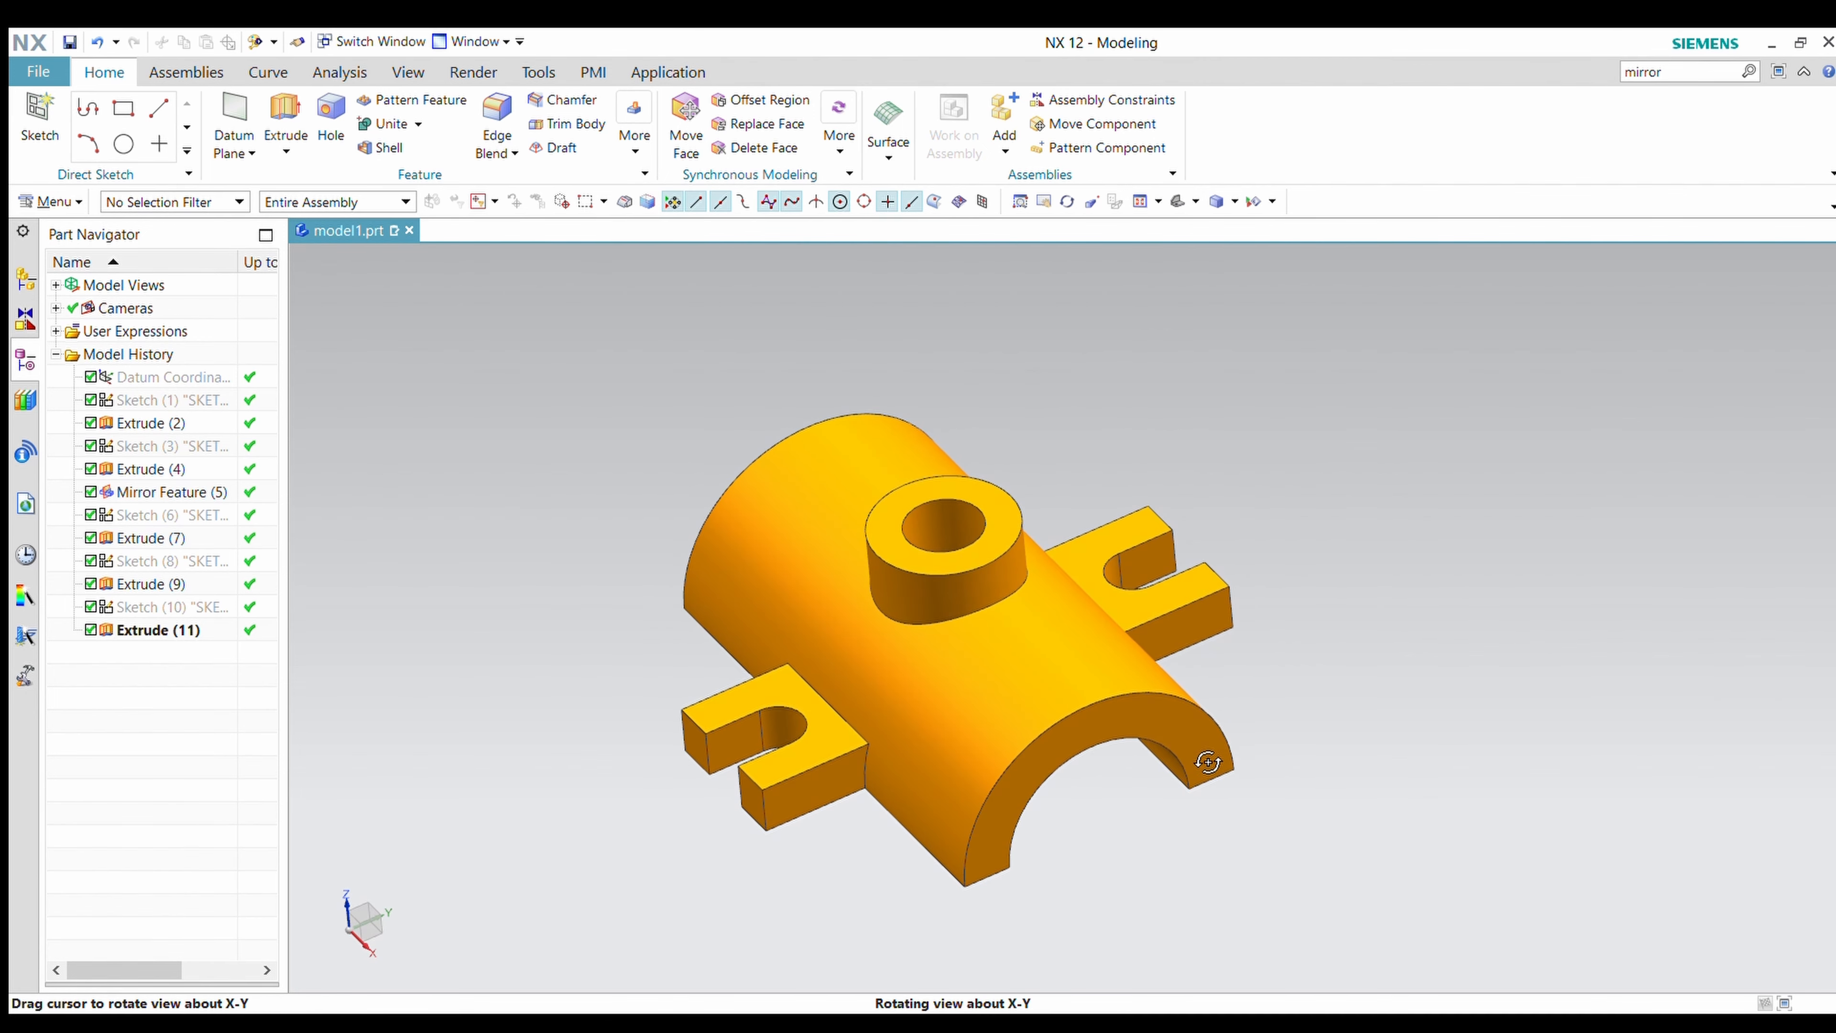
pyautogui.moveTo(1207, 761); pyautogui.dragTo(1208, 758, button='middle')
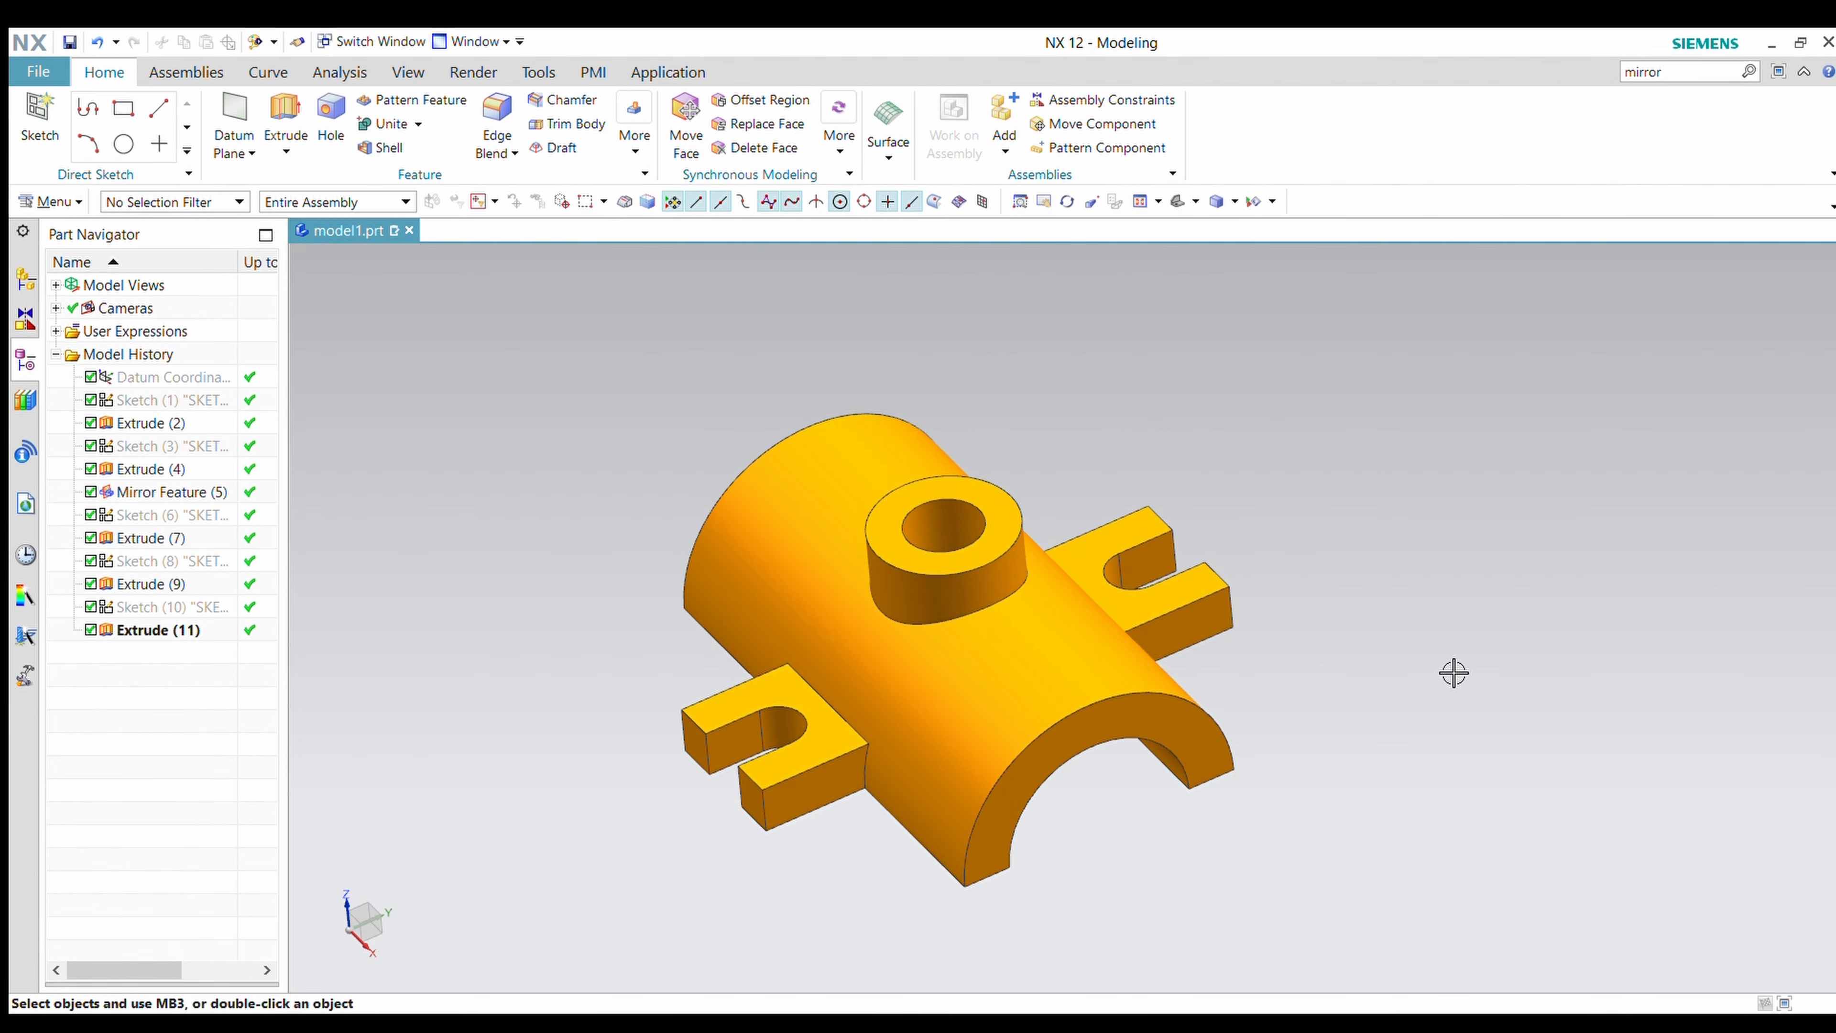
pyautogui.moveTo(1212, 781); pyautogui.dragTo(1220, 737, button='middle')
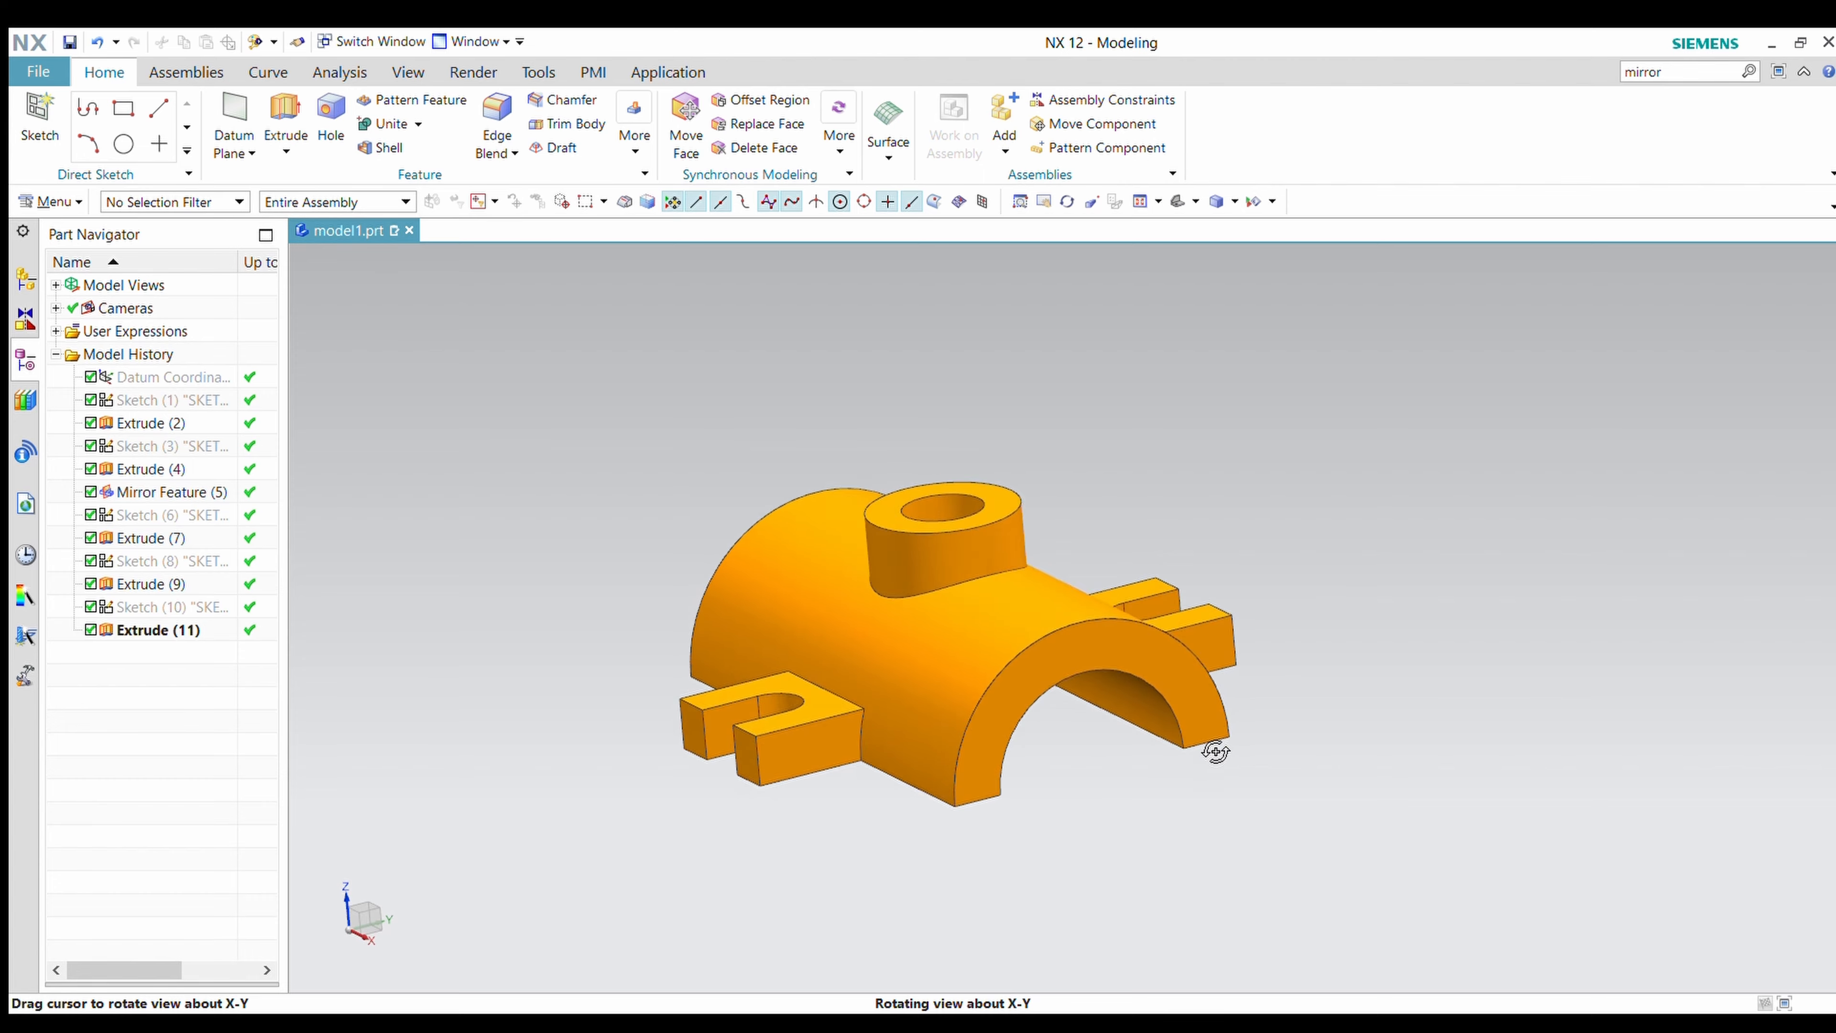